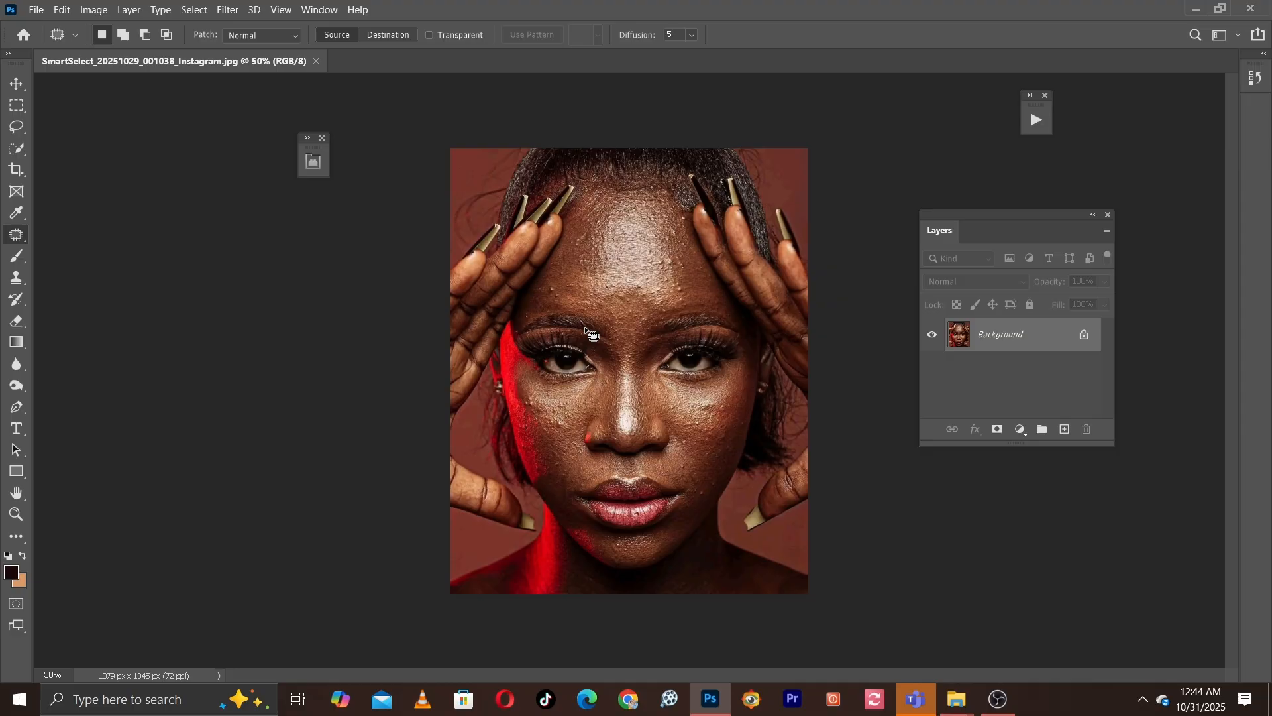
Duplicate the portrait's Background layer.
{"action": "key", "text": "ctrl+equal"}
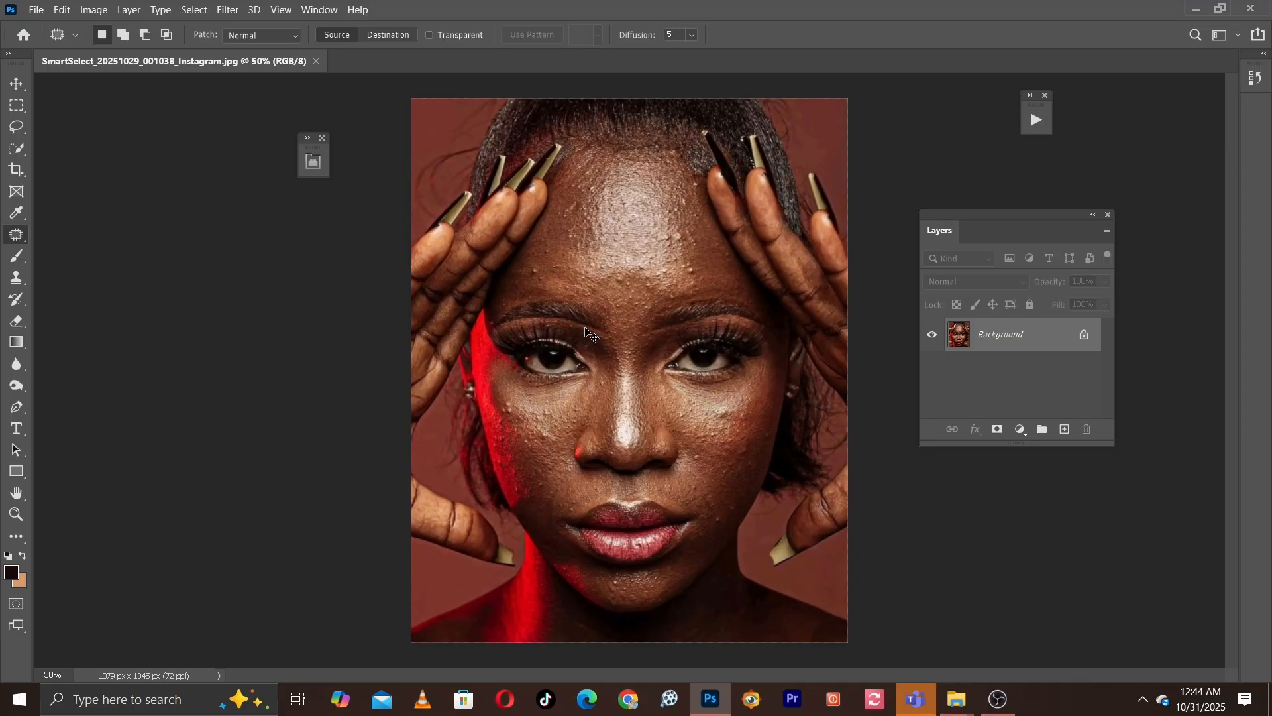
{"action": "key", "text": "ctrl+equal"}
{"action": "left_click_drag", "start_coordinate": [524, 391], "coordinate": [455, 316]}
{"action": "left_click_drag", "start_coordinate": [565, 536], "coordinate": [576, 626]}
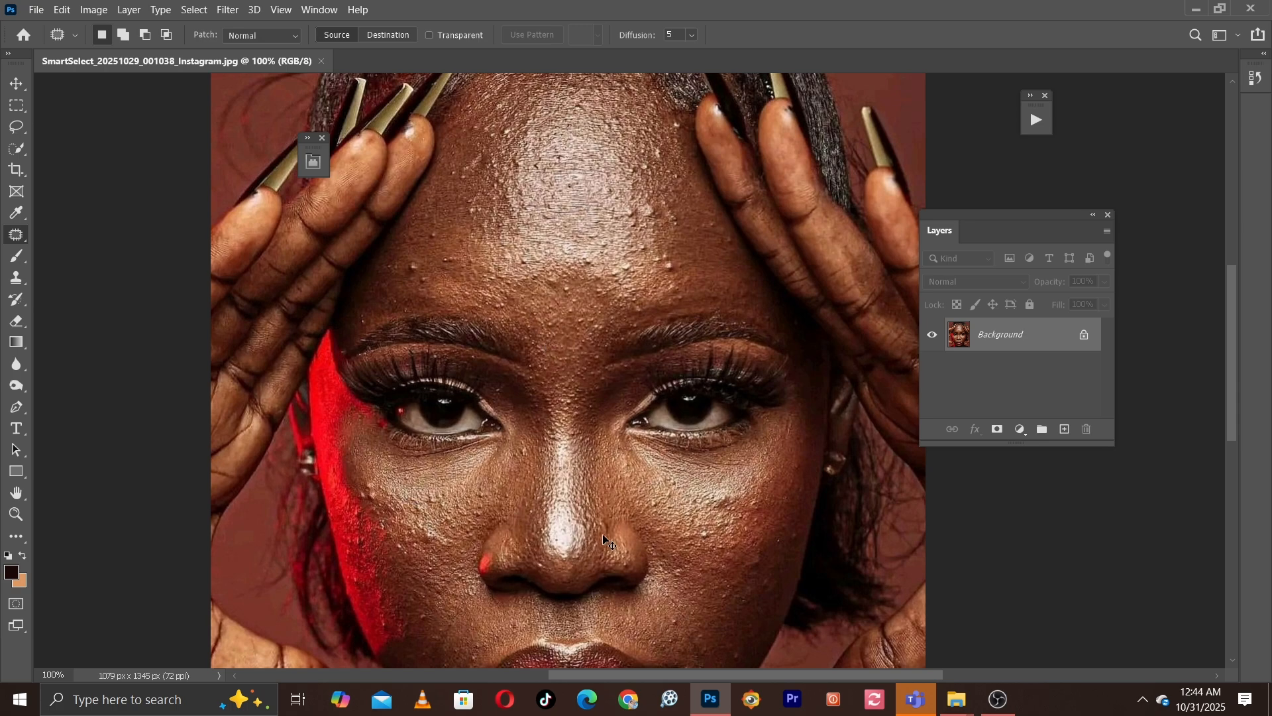
{"action": "key", "text": "ctrl+minus"}
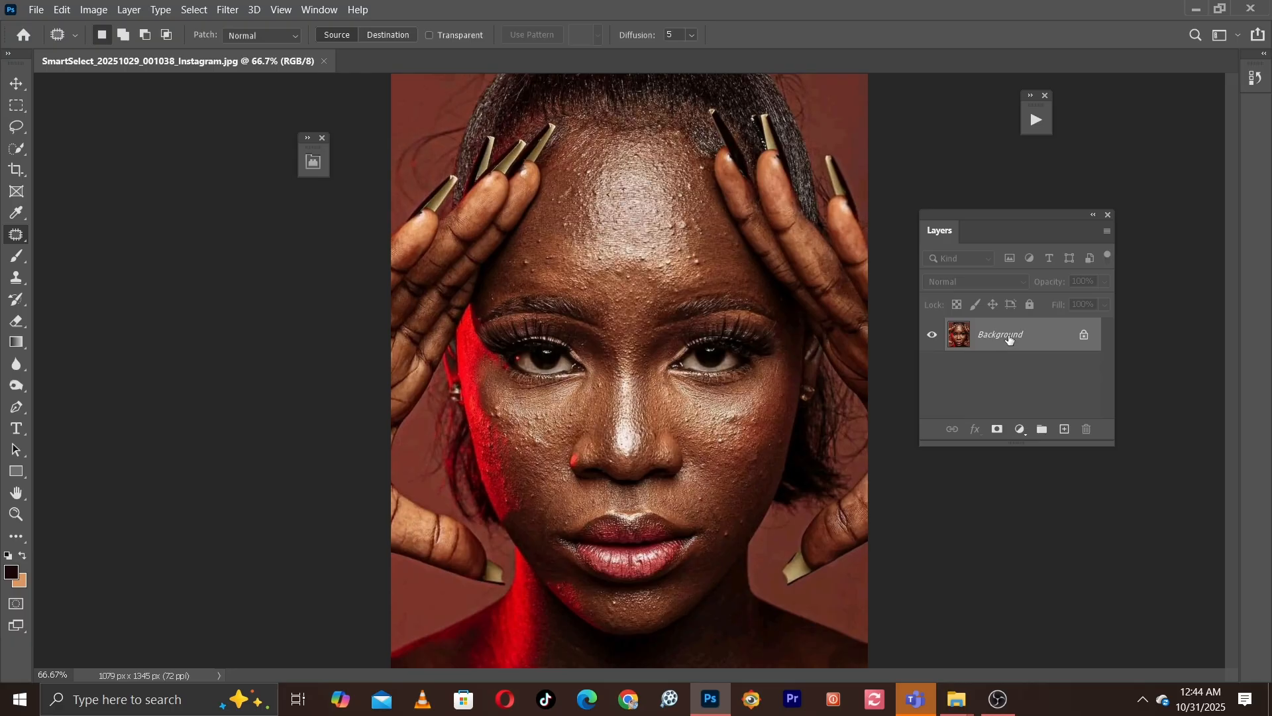
{"action": "left_click_drag", "start_coordinate": [1009, 338], "coordinate": [1068, 430]}
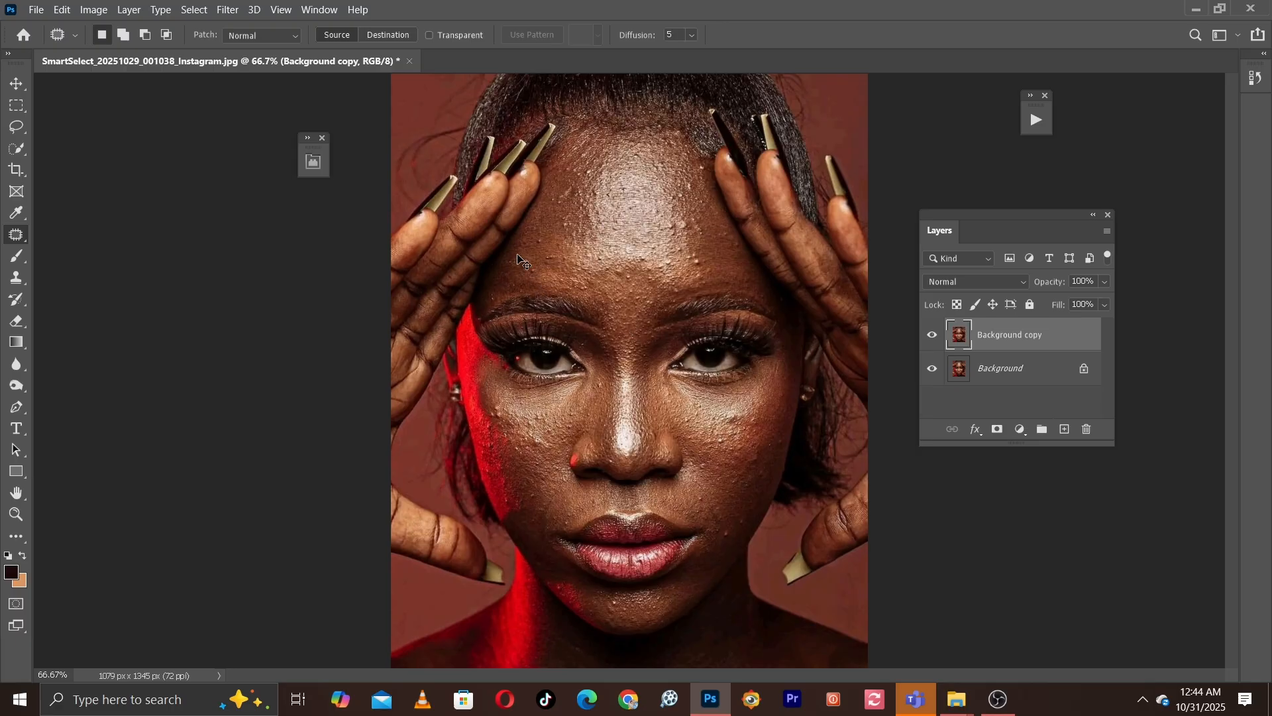
Use the Patch tool to replace the raised blemish above the left eyebrow with clean neighbouring skin, and clear the selection.
{"action": "scroll", "coordinate": [524, 263], "scroll_direction": "up", "scroll_amount": 3}
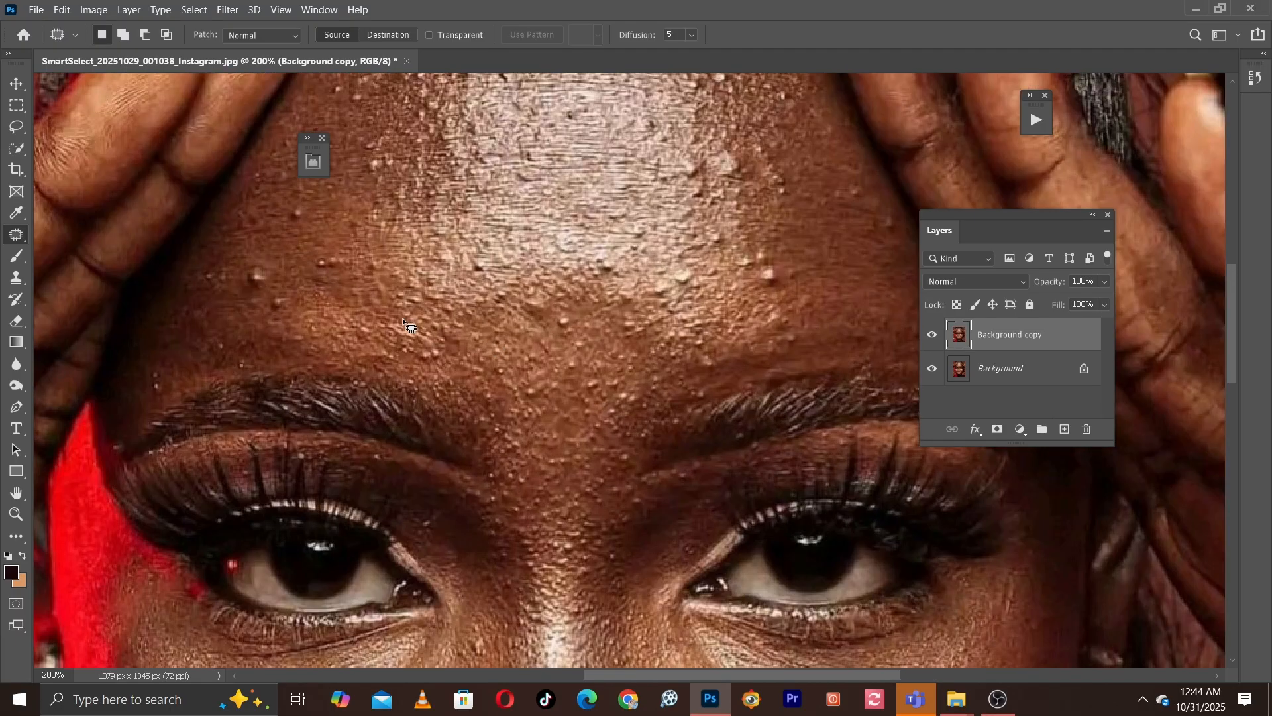
{"action": "scroll", "coordinate": [406, 325], "scroll_direction": "down", "scroll_amount": 2}
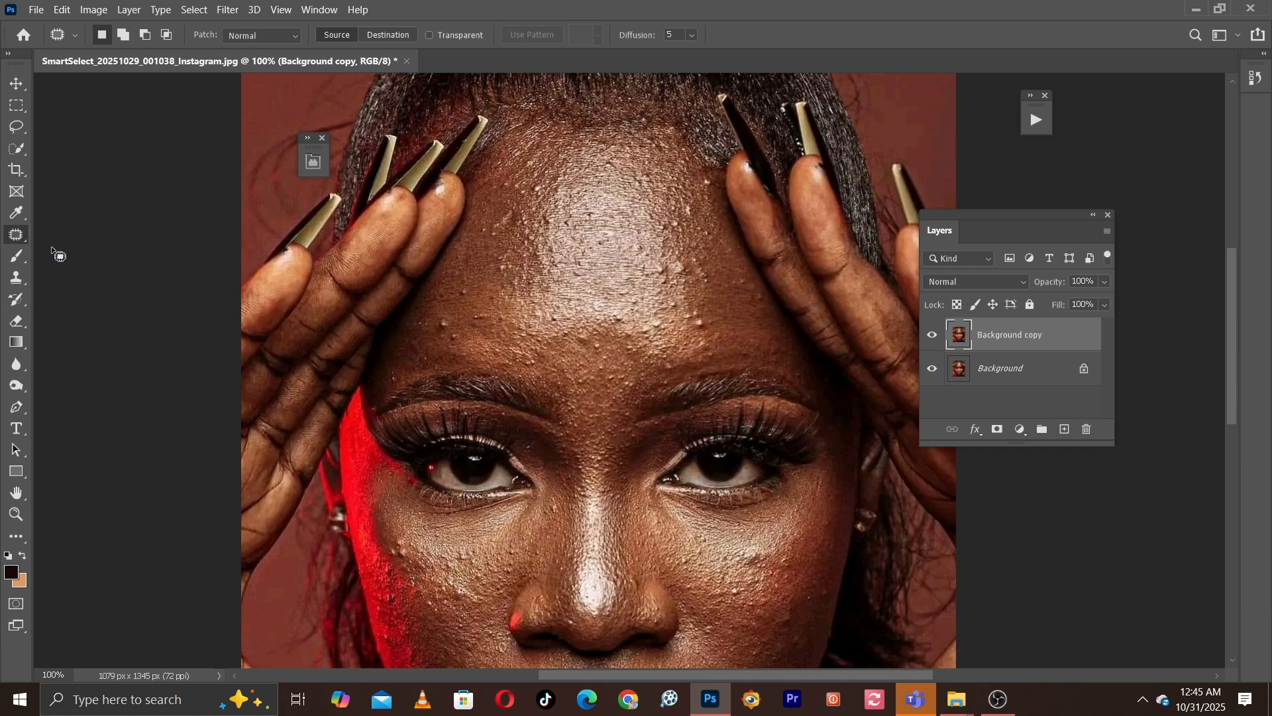
{"action": "right_click", "coordinate": [12, 237]}
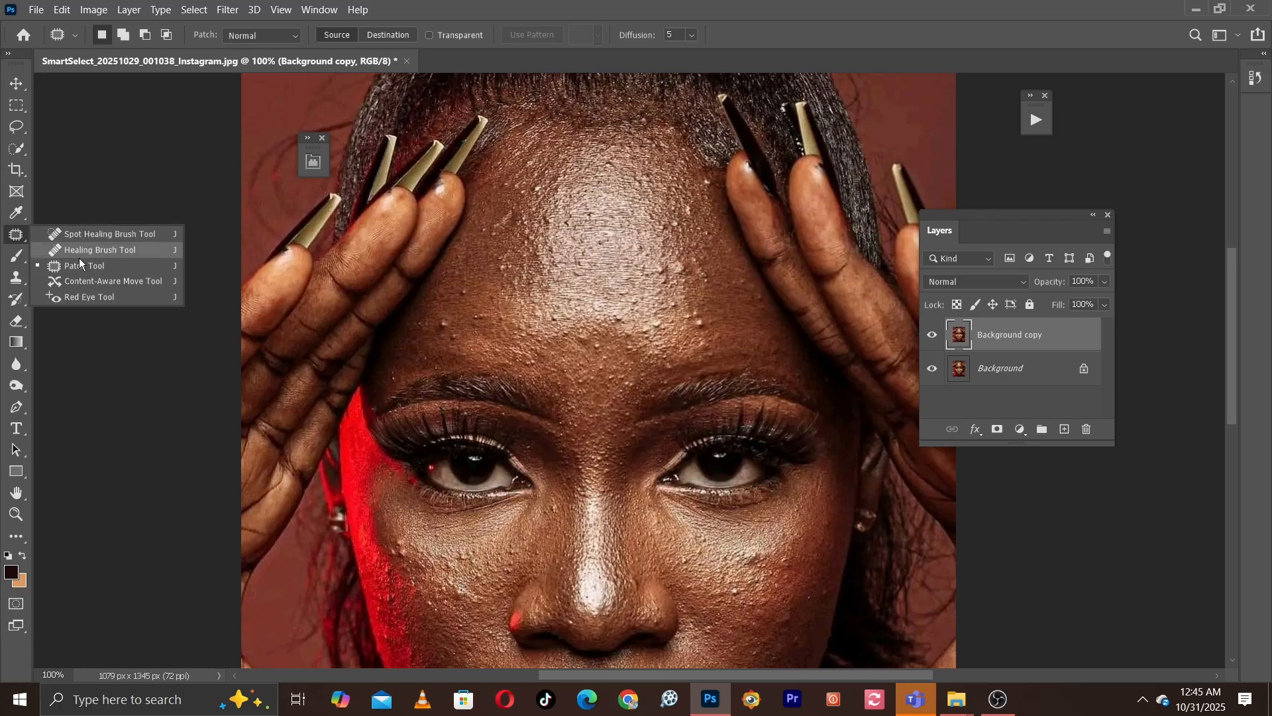
{"action": "left_click", "coordinate": [439, 266]}
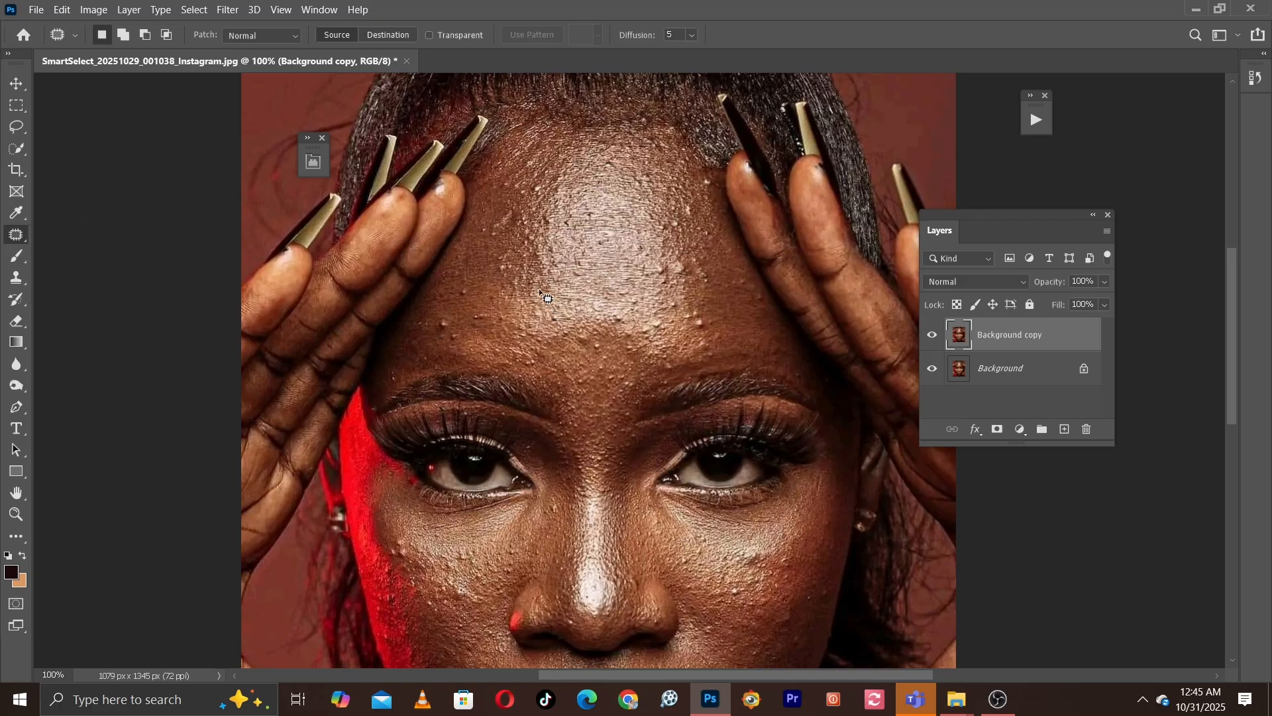
{"action": "key", "text": "ctrl+plus"}
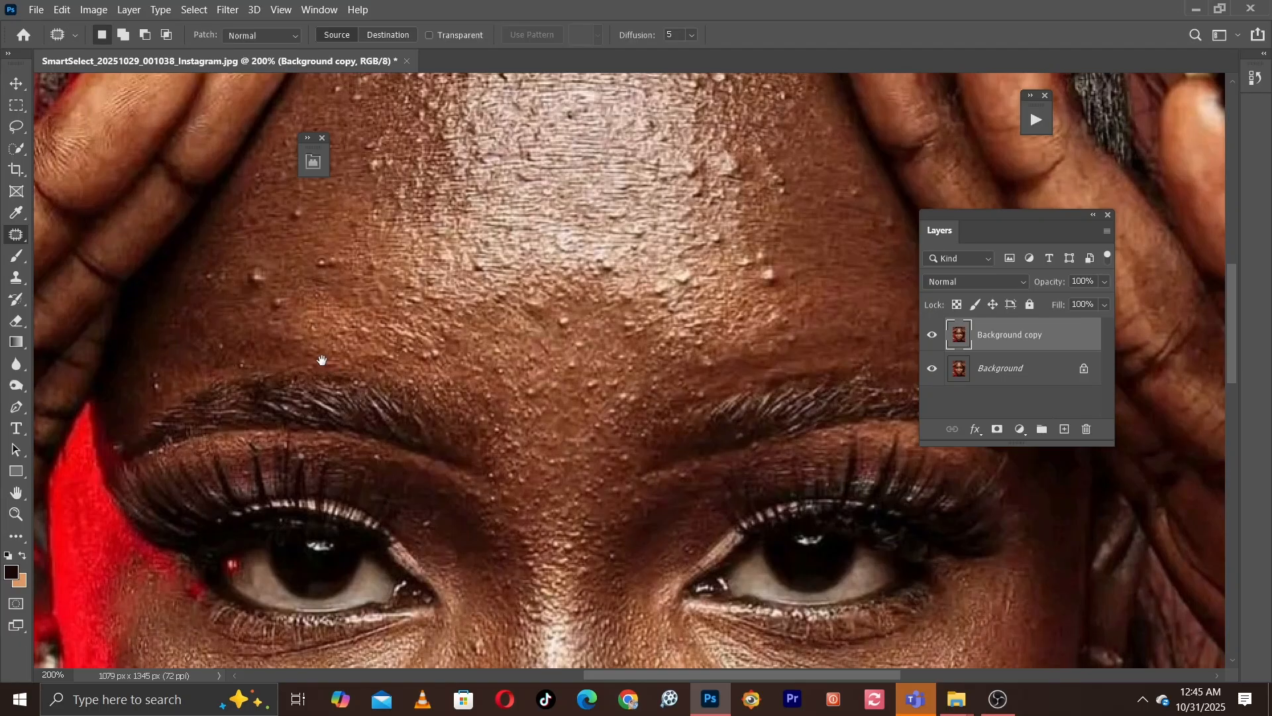
{"action": "left_click_drag", "start_coordinate": [324, 361], "coordinate": [402, 368]}
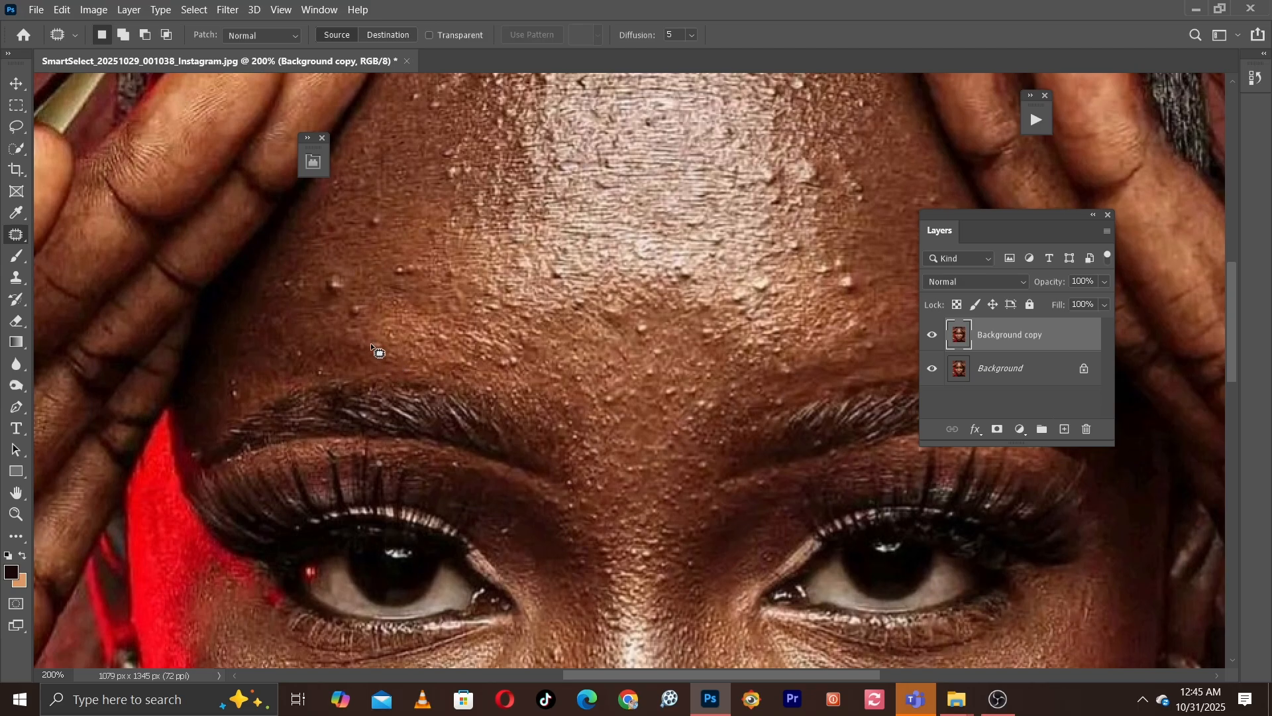
{"action": "key", "text": "ctrl+minus"}
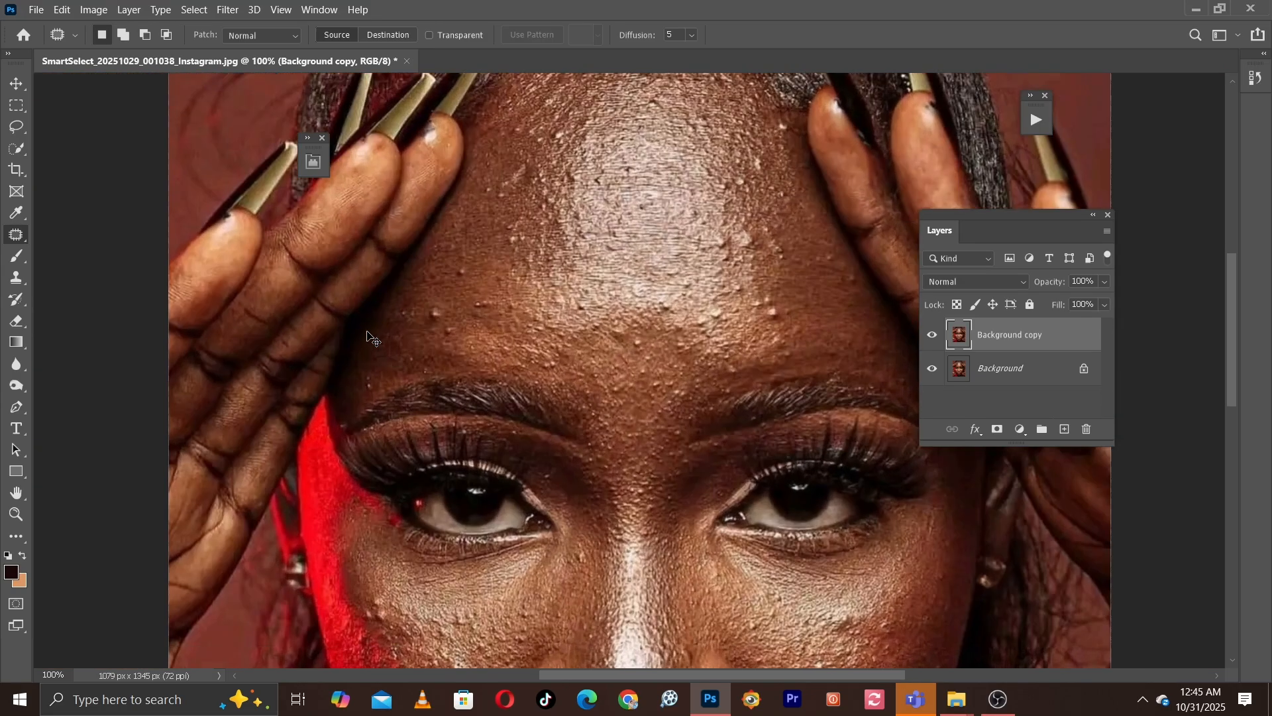
{"action": "key", "text": "ctrl+plus"}
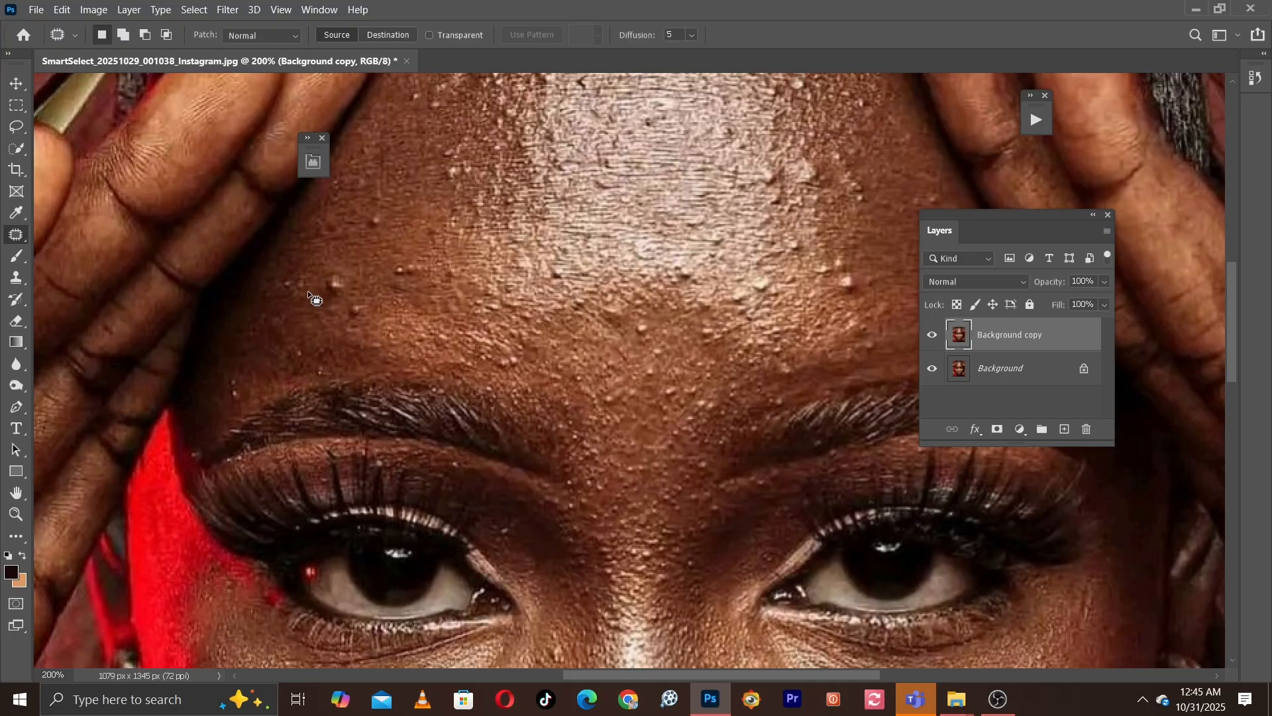
{"action": "mouse_move", "coordinate": [312, 298]}
{"action": "left_mouse_down"}
{"action": "mouse_move", "coordinate": [345, 316]}
{"action": "mouse_move", "coordinate": [336, 306]}
{"action": "left_mouse_up"}
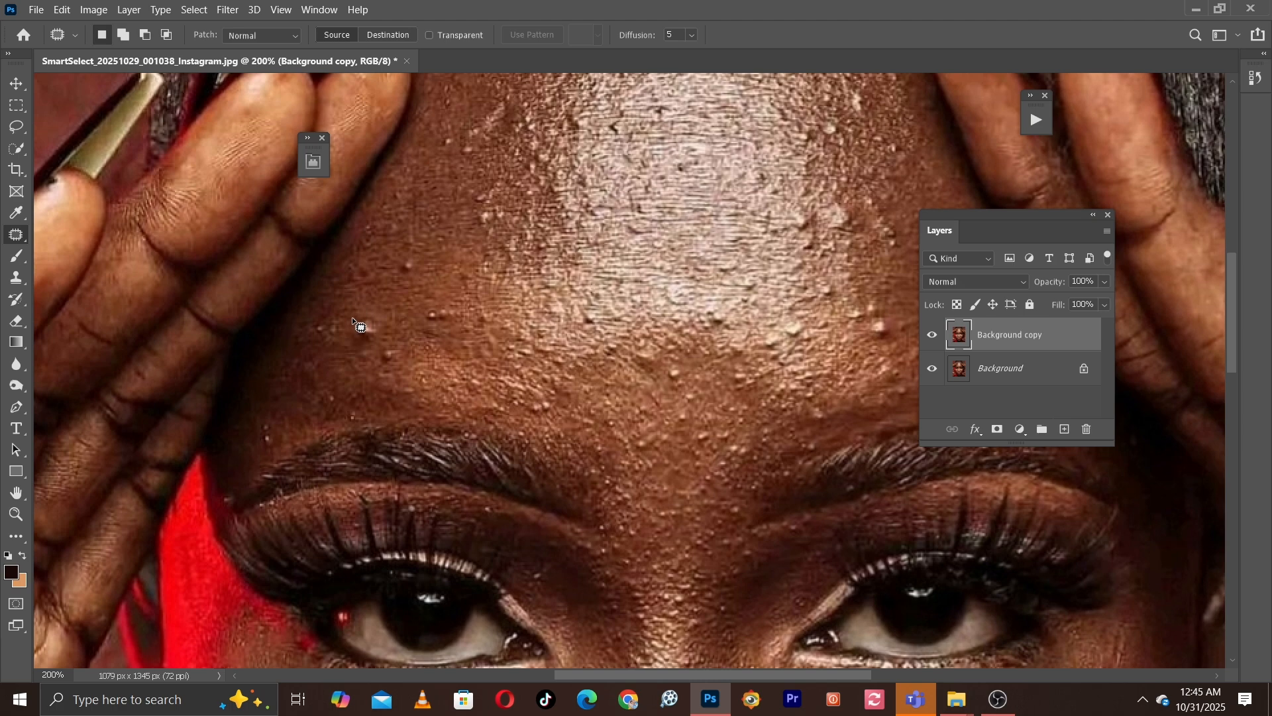
{"action": "mouse_move", "coordinate": [371, 314]}
{"action": "left_mouse_down"}
{"action": "mouse_move", "coordinate": [379, 349]}
{"action": "mouse_move", "coordinate": [355, 344]}
{"action": "mouse_move", "coordinate": [362, 276]}
{"action": "left_mouse_up"}
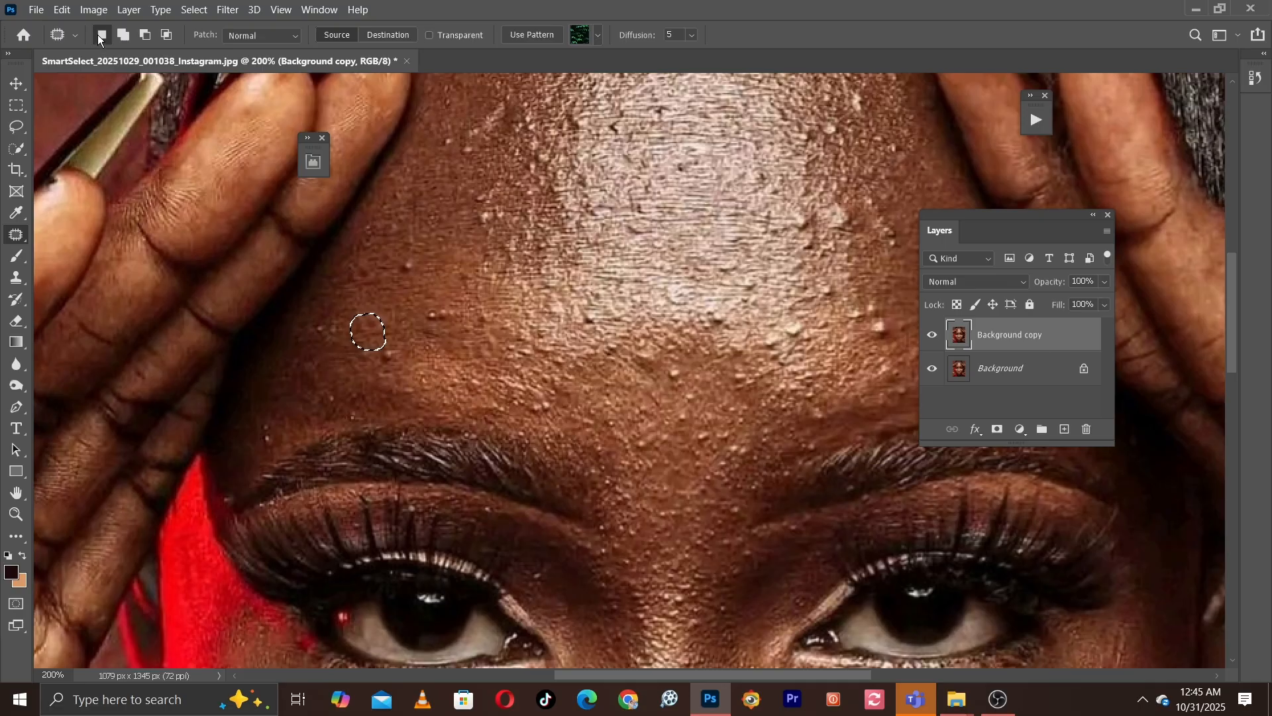
{"action": "left_click", "coordinate": [462, 295]}
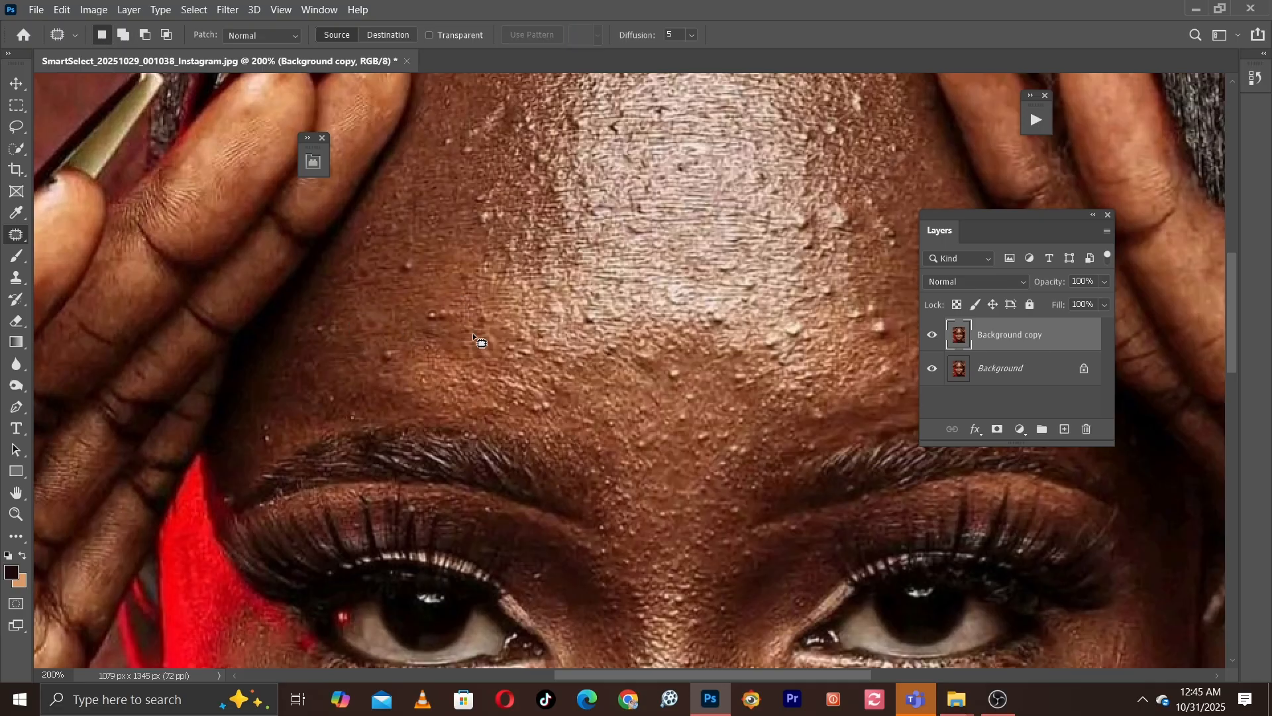
Patch another blemish on the left side of the forehead and the reddish bump on its right side with nearby clean skin.
{"action": "mouse_move", "coordinate": [453, 355]}
{"action": "left_mouse_down"}
{"action": "mouse_move", "coordinate": [427, 328]}
{"action": "mouse_move", "coordinate": [355, 332]}
{"action": "mouse_move", "coordinate": [381, 360]}
{"action": "mouse_move", "coordinate": [392, 228]}
{"action": "mouse_move", "coordinate": [364, 245]}
{"action": "left_mouse_up"}
{"action": "left_click_drag", "start_coordinate": [379, 247], "coordinate": [379, 279]}
{"action": "key", "text": "ctrl+d"}
{"action": "left_click_drag", "start_coordinate": [564, 316], "coordinate": [413, 303]}
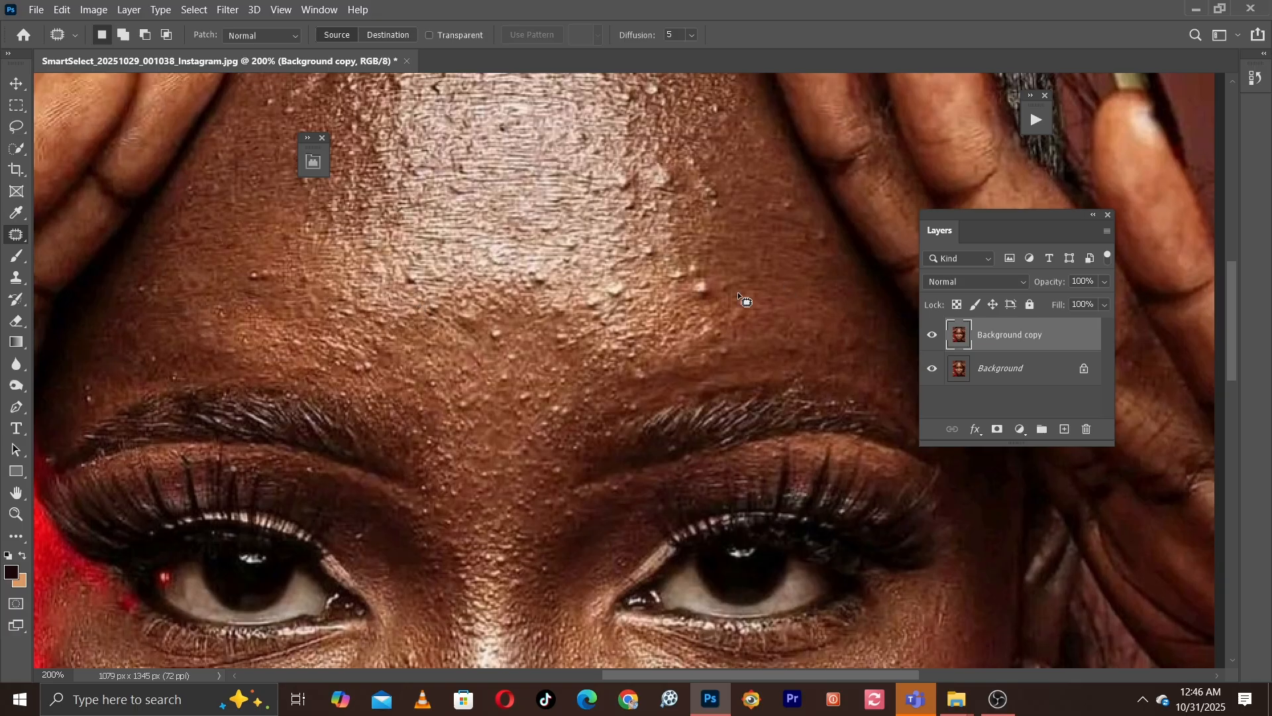
{"action": "mouse_move", "coordinate": [688, 294]}
{"action": "left_mouse_down"}
{"action": "mouse_move", "coordinate": [714, 276]}
{"action": "mouse_move", "coordinate": [720, 293]}
{"action": "mouse_move", "coordinate": [689, 296]}
{"action": "left_mouse_up"}
{"action": "mouse_move", "coordinate": [703, 290]}
{"action": "left_mouse_down"}
{"action": "mouse_move", "coordinate": [684, 308]}
{"action": "mouse_move", "coordinate": [675, 278]}
{"action": "left_mouse_up"}
{"action": "key", "text": "ctrl+d"}
Patch the raised bumps across the middle of the forehead above the brows, clearing each selection.
{"action": "mouse_move", "coordinate": [386, 314]}
{"action": "left_mouse_down"}
{"action": "mouse_move", "coordinate": [404, 304]}
{"action": "mouse_move", "coordinate": [391, 326]}
{"action": "mouse_move", "coordinate": [365, 322]}
{"action": "mouse_move", "coordinate": [339, 288]}
{"action": "mouse_move", "coordinate": [324, 314]}
{"action": "mouse_move", "coordinate": [311, 307]}
{"action": "left_mouse_up"}
{"action": "key", "text": "ctrl+d"}
{"action": "left_click_drag", "start_coordinate": [520, 248], "coordinate": [466, 301]}
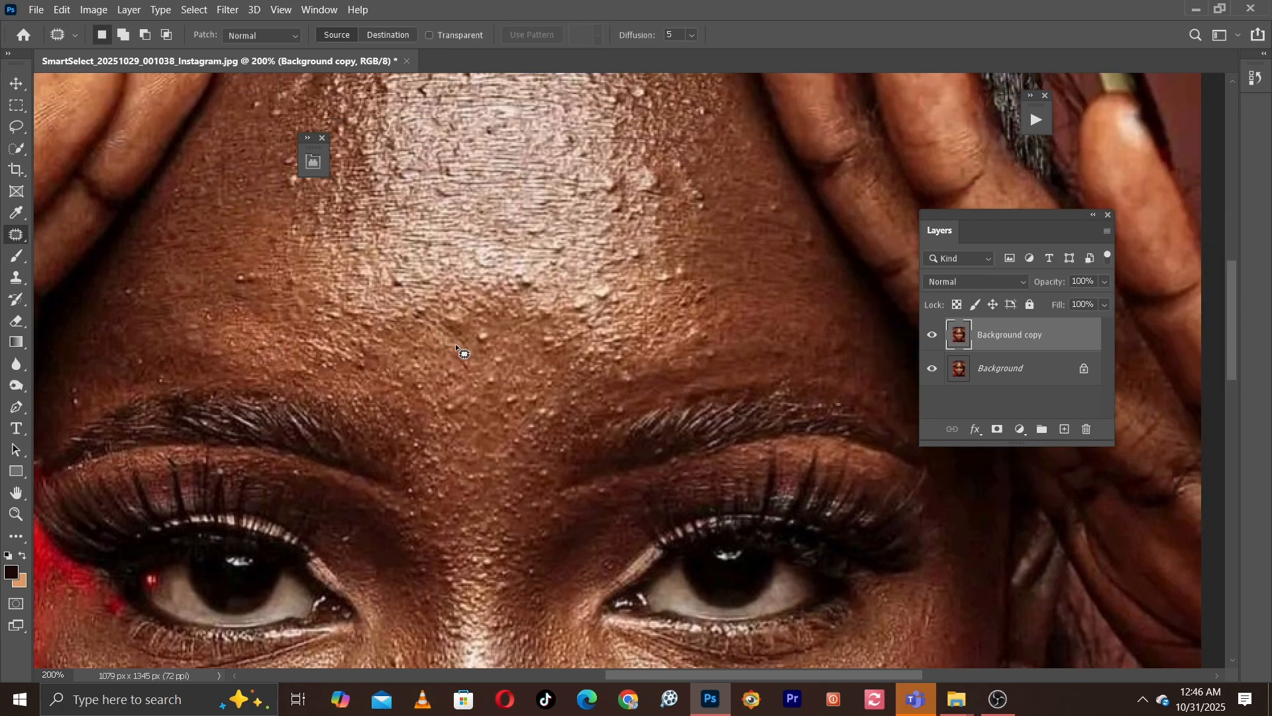
{"action": "mouse_move", "coordinate": [499, 345]}
{"action": "left_mouse_down"}
{"action": "mouse_move", "coordinate": [474, 334]}
{"action": "mouse_move", "coordinate": [488, 366]}
{"action": "left_mouse_up"}
{"action": "key", "text": "ctrl+d"}
{"action": "left_click_drag", "start_coordinate": [590, 306], "coordinate": [529, 376]}
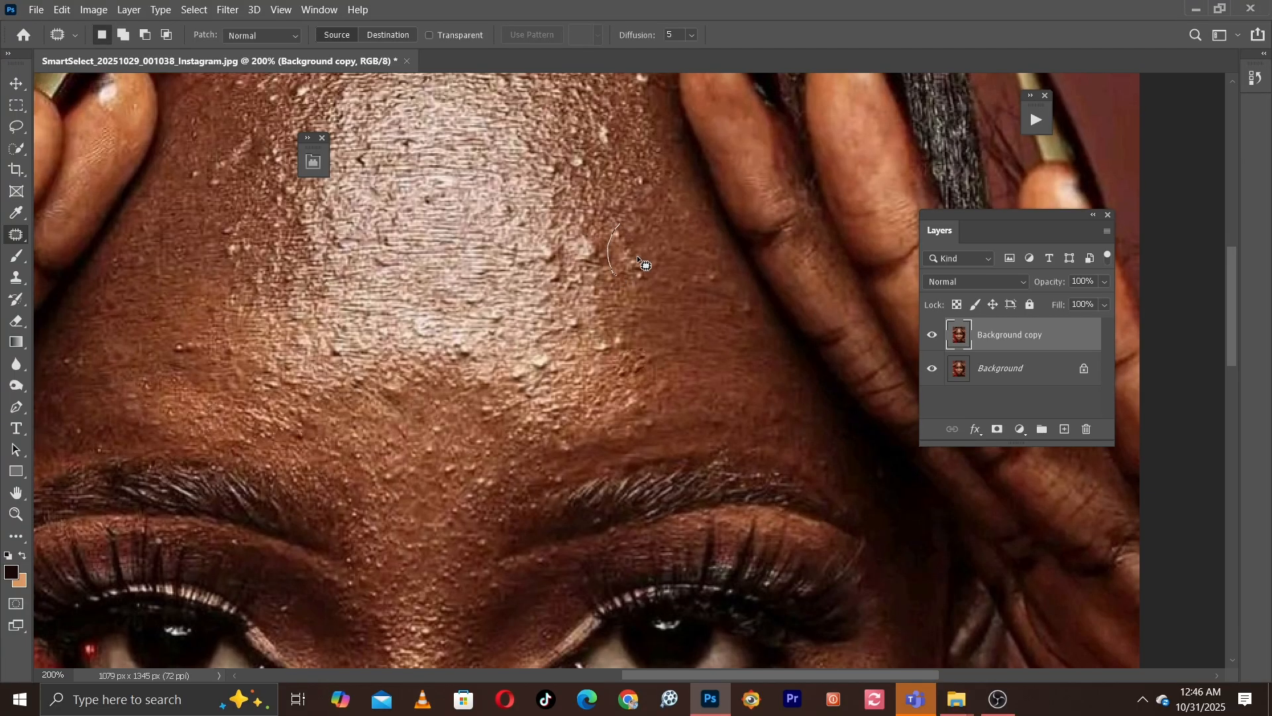
Patch the bumps on the right side of the forehead above the eyebrow with smoother skin beside them.
{"action": "mouse_move", "coordinate": [638, 257]}
{"action": "left_mouse_down"}
{"action": "mouse_move", "coordinate": [651, 281]}
{"action": "mouse_move", "coordinate": [615, 276]}
{"action": "left_mouse_up"}
{"action": "mouse_move", "coordinate": [628, 266]}
{"action": "left_mouse_down"}
{"action": "mouse_move", "coordinate": [741, 291]}
{"action": "mouse_move", "coordinate": [757, 317]}
{"action": "mouse_move", "coordinate": [629, 324]}
{"action": "mouse_move", "coordinate": [680, 304]}
{"action": "mouse_move", "coordinate": [654, 326]}
{"action": "mouse_move", "coordinate": [705, 281]}
{"action": "left_mouse_up"}
{"action": "key", "text": "ctrl+d"}
{"action": "scroll", "coordinate": [662, 318], "scroll_direction": "down", "scroll_amount": 2}
{"action": "key", "text": "ctrl+d"}
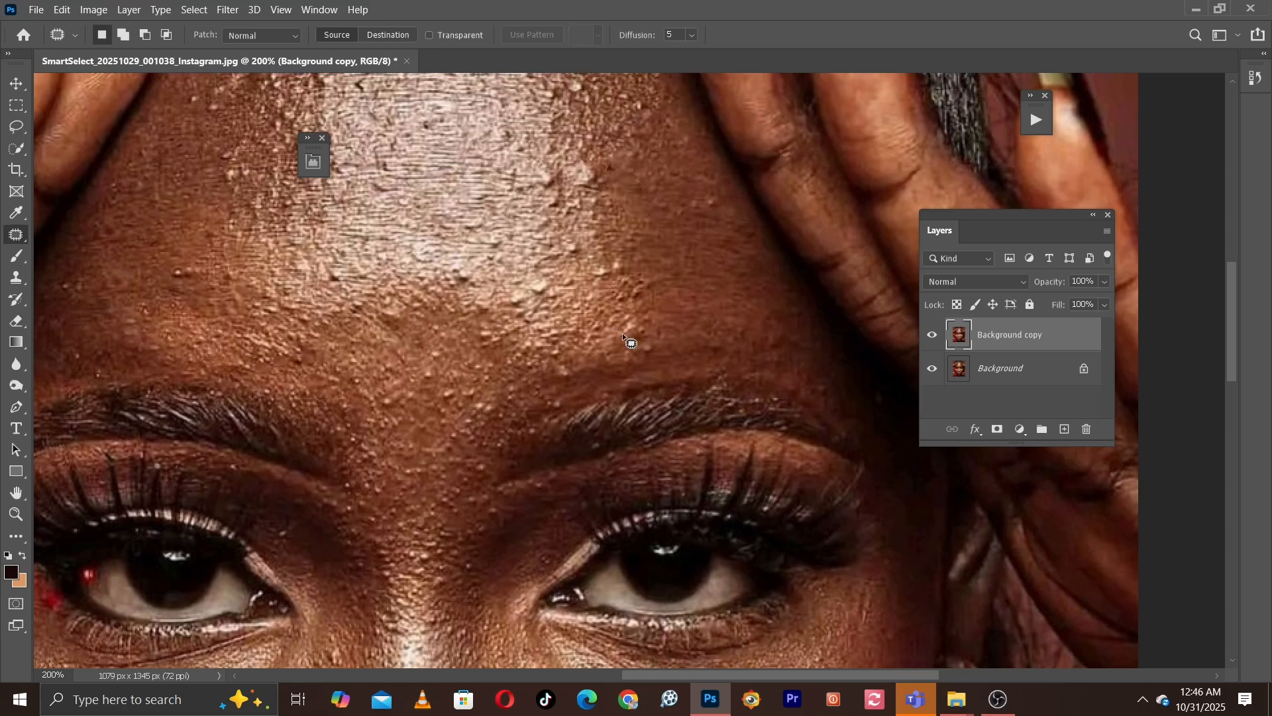
{"action": "mouse_move", "coordinate": [622, 330]}
{"action": "left_mouse_down"}
{"action": "mouse_move", "coordinate": [656, 311]}
{"action": "mouse_move", "coordinate": [633, 317]}
{"action": "mouse_move", "coordinate": [646, 361]}
{"action": "mouse_move", "coordinate": [676, 307]}
{"action": "left_mouse_up"}
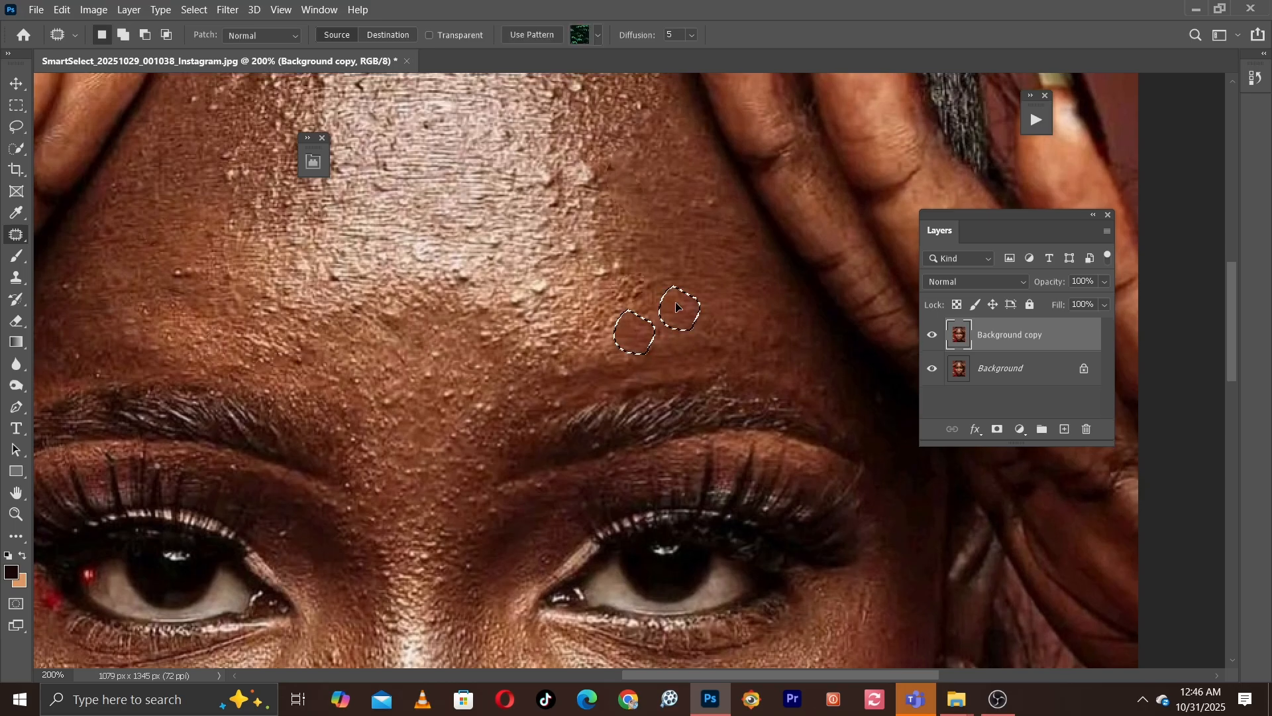
{"action": "key", "text": "ctrl+d"}
Patch the small bumps around the bridge of the nose and the upper left cheek, and clear the selection.
{"action": "mouse_move", "coordinate": [375, 285]}
{"action": "left_mouse_down"}
{"action": "mouse_move", "coordinate": [410, 240]}
{"action": "mouse_move", "coordinate": [437, 261]}
{"action": "mouse_move", "coordinate": [416, 281]}
{"action": "left_mouse_up"}
{"action": "left_click_drag", "start_coordinate": [428, 277], "coordinate": [469, 319]}
{"action": "key", "text": "ctrl+d"}
{"action": "mouse_move", "coordinate": [372, 589]}
{"action": "left_mouse_down"}
{"action": "mouse_move", "coordinate": [457, 255]}
{"action": "mouse_move", "coordinate": [477, 271]}
{"action": "mouse_move", "coordinate": [374, 330]}
{"action": "left_mouse_up"}
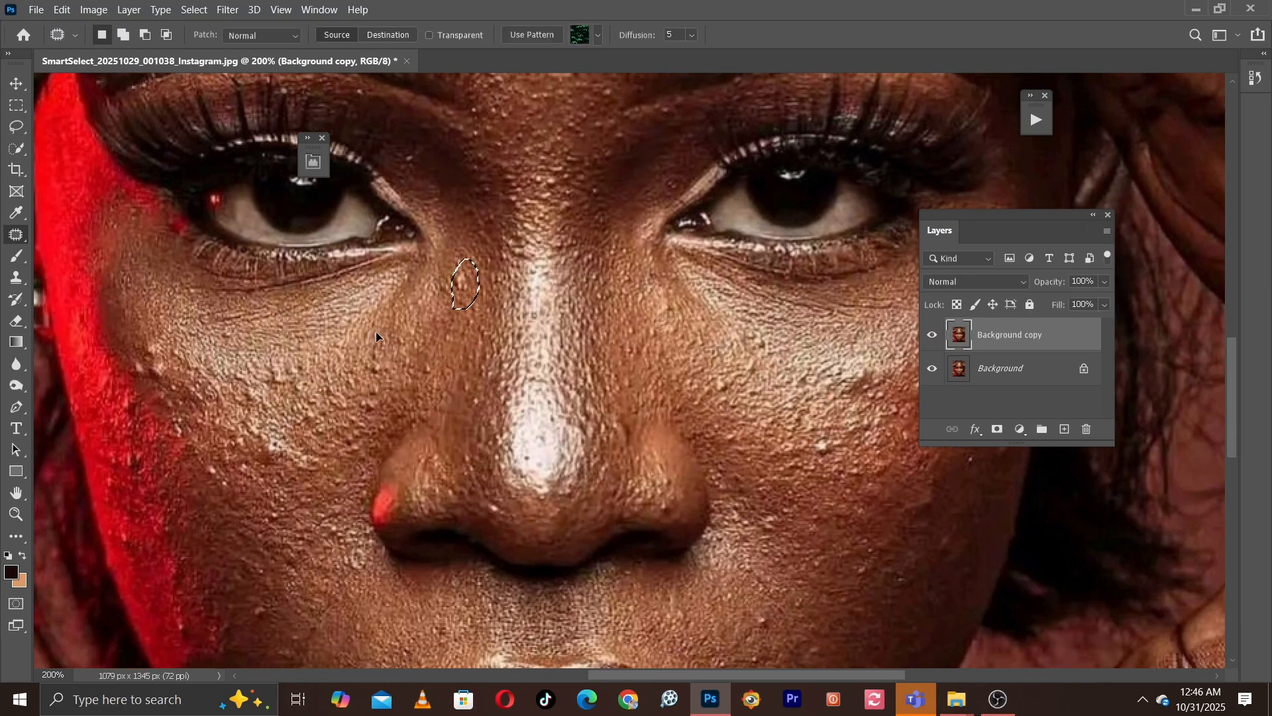
{"action": "mouse_move", "coordinate": [150, 381]}
{"action": "left_mouse_down"}
{"action": "mouse_move", "coordinate": [243, 291]}
{"action": "mouse_move", "coordinate": [222, 254]}
{"action": "mouse_move", "coordinate": [250, 254]}
{"action": "mouse_move", "coordinate": [248, 291]}
{"action": "mouse_move", "coordinate": [221, 279]}
{"action": "mouse_move", "coordinate": [271, 224]}
{"action": "left_mouse_up"}
{"action": "key", "text": "ctrl+d"}
Patch the spots along the red-lit edge of the left cheek.
{"action": "left_click_drag", "start_coordinate": [256, 340], "coordinate": [268, 274]}
{"action": "left_click_drag", "start_coordinate": [240, 324], "coordinate": [225, 307]}
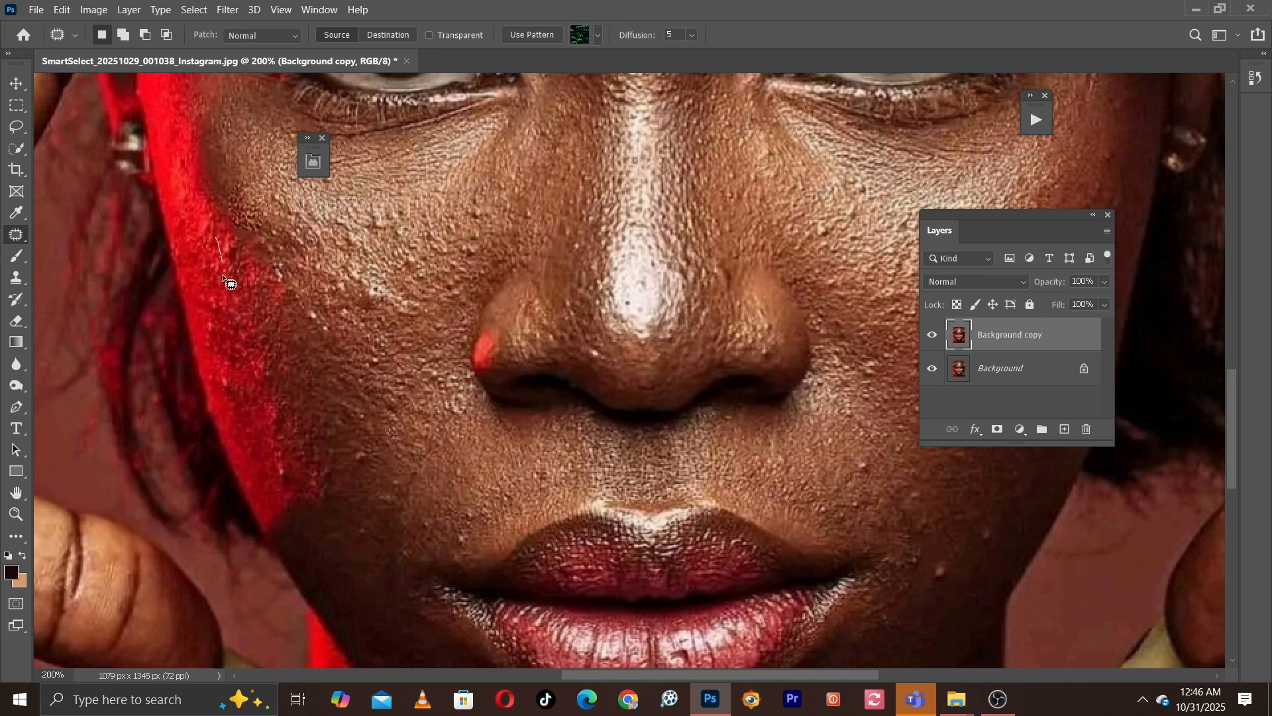
{"action": "key", "text": "ctrl+d"}
{"action": "mouse_move", "coordinate": [262, 460]}
{"action": "left_mouse_down"}
{"action": "mouse_move", "coordinate": [249, 371]}
{"action": "mouse_move", "coordinate": [281, 379]}
{"action": "mouse_move", "coordinate": [274, 397]}
{"action": "mouse_move", "coordinate": [240, 367]}
{"action": "mouse_move", "coordinate": [299, 369]}
{"action": "mouse_move", "coordinate": [244, 379]}
{"action": "left_mouse_up"}
{"action": "key", "text": "ctrl+d"}
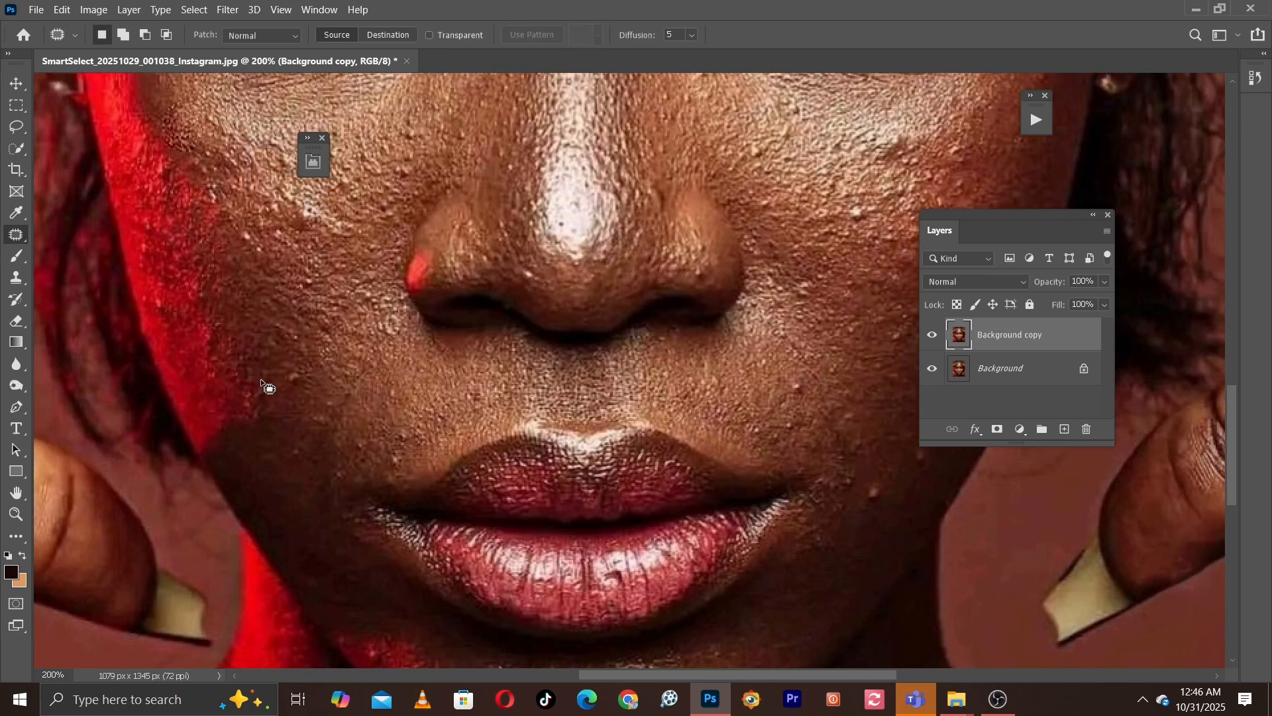
Patch the blemishes on the lower right cheek near the corner of the mouth.
{"action": "left_click_drag", "start_coordinate": [616, 385], "coordinate": [384, 262]}
{"action": "mouse_move", "coordinate": [629, 366]}
{"action": "left_mouse_down"}
{"action": "mouse_move", "coordinate": [648, 341]}
{"action": "mouse_move", "coordinate": [662, 373]}
{"action": "mouse_move", "coordinate": [628, 394]}
{"action": "left_mouse_up"}
{"action": "key", "text": "ctrl+d"}
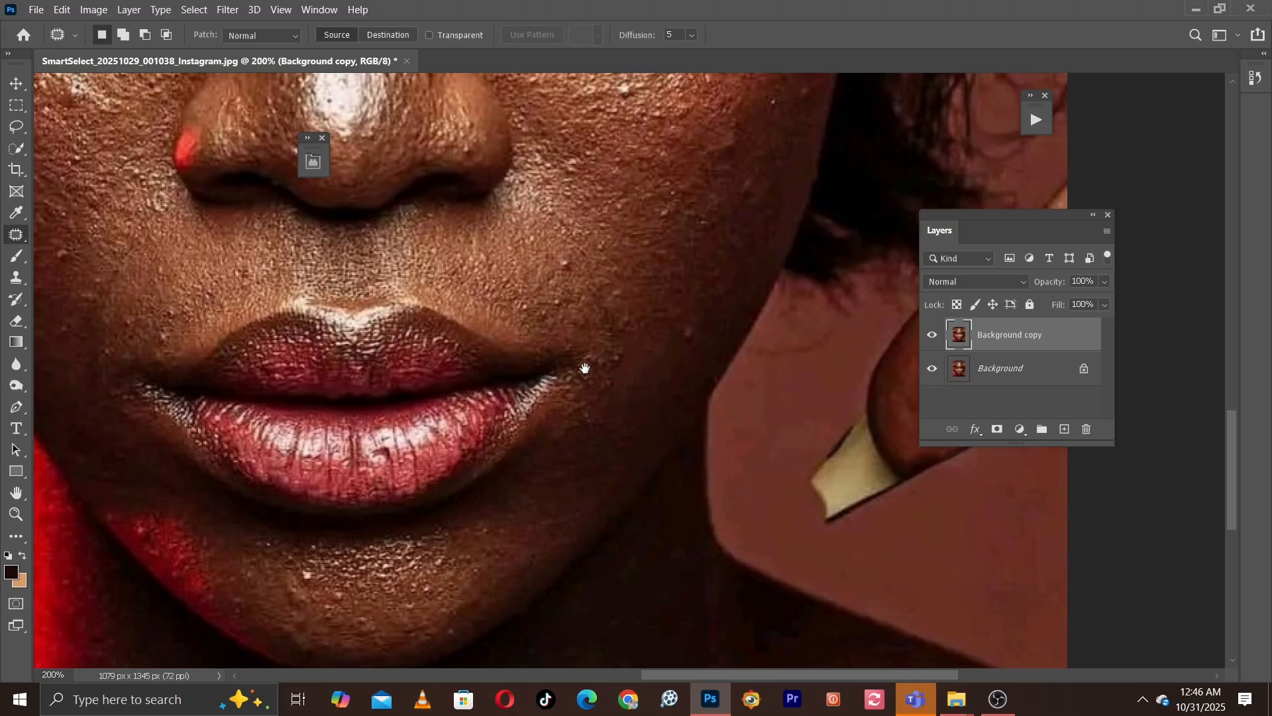
{"action": "left_click_drag", "start_coordinate": [584, 319], "coordinate": [564, 427]}
{"action": "mouse_move", "coordinate": [656, 451]}
{"action": "left_mouse_down"}
{"action": "mouse_move", "coordinate": [678, 434]}
{"action": "mouse_move", "coordinate": [642, 481]}
{"action": "left_mouse_up"}
{"action": "key", "text": "ctrl+d"}
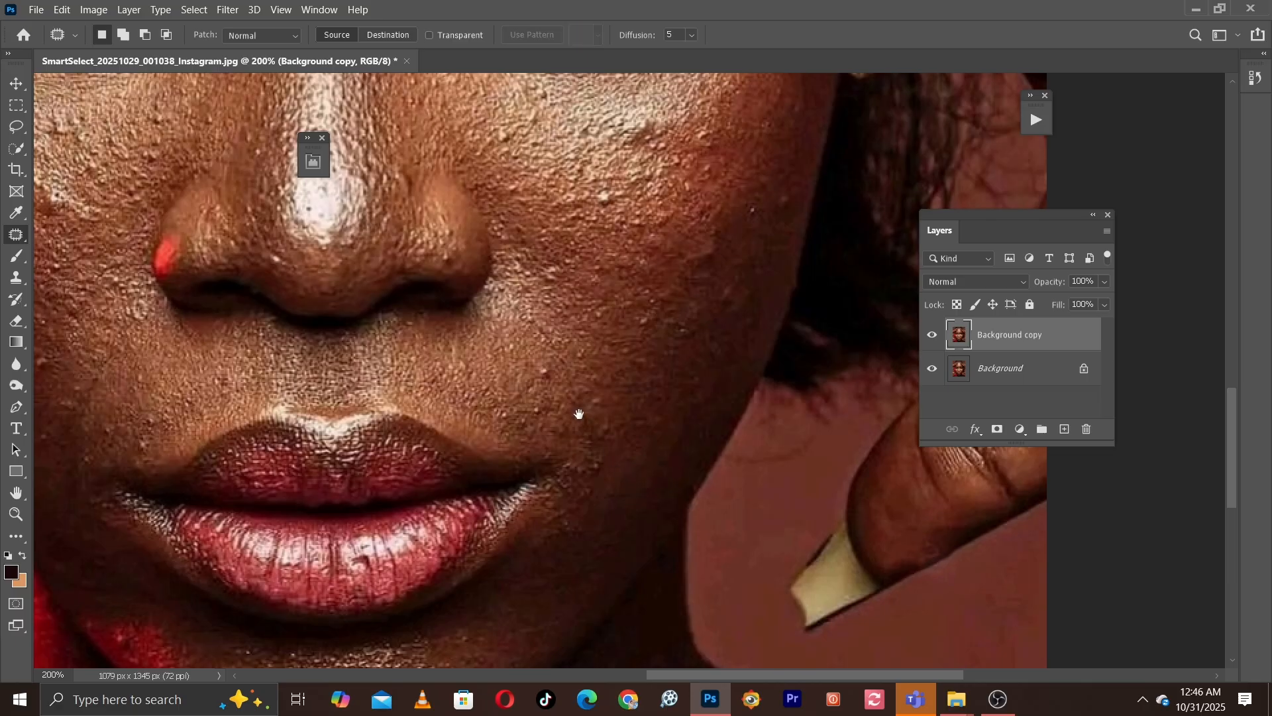
Patch the bumps on the right cheek beside the nose and toward the outer edge of the face.
{"action": "mouse_move", "coordinate": [570, 405]}
{"action": "left_mouse_down"}
{"action": "mouse_move", "coordinate": [594, 453]}
{"action": "mouse_move", "coordinate": [561, 401]}
{"action": "mouse_move", "coordinate": [571, 429]}
{"action": "mouse_move", "coordinate": [559, 426]}
{"action": "mouse_move", "coordinate": [598, 423]}
{"action": "left_mouse_up"}
{"action": "key", "text": "ctrl+d"}
{"action": "left_click_drag", "start_coordinate": [722, 298], "coordinate": [695, 339]}
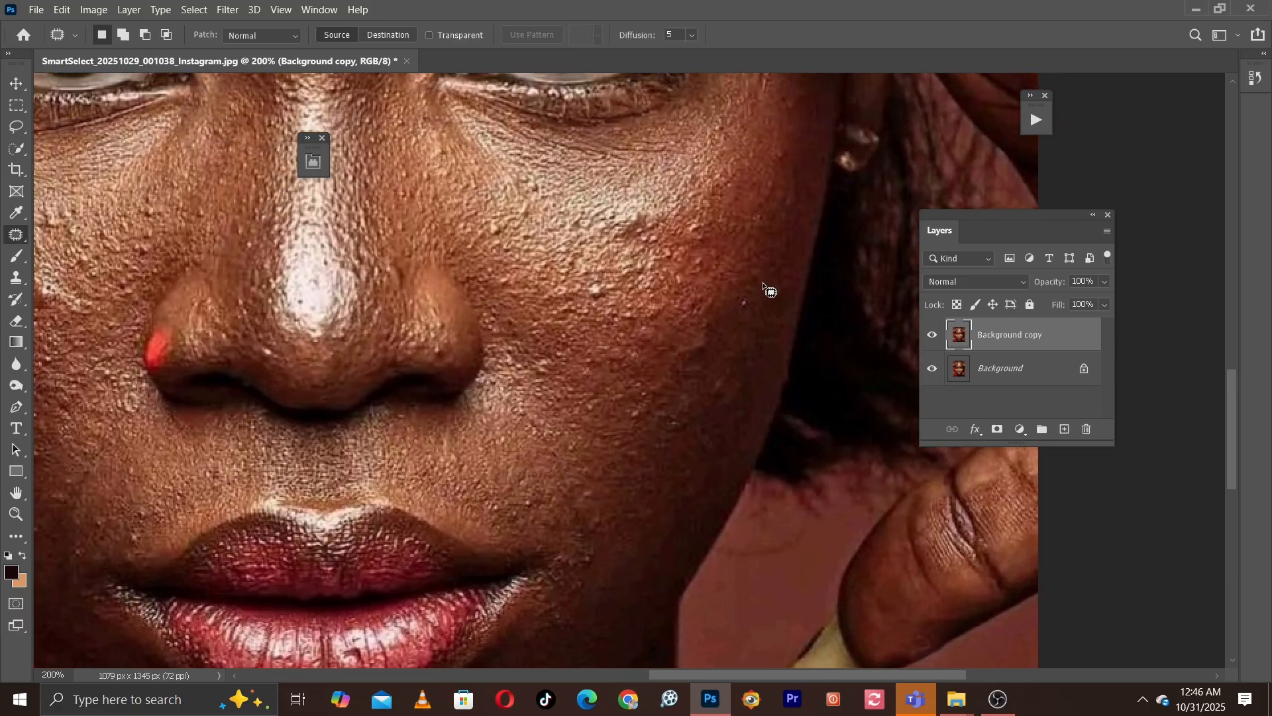
{"action": "mouse_move", "coordinate": [769, 287]}
{"action": "left_mouse_down"}
{"action": "mouse_move", "coordinate": [787, 335]}
{"action": "mouse_move", "coordinate": [769, 327]}
{"action": "left_mouse_up"}
{"action": "key", "text": "ctrl+d"}
Patch the blemishes beside the left corner of the mouth and down toward the chin.
{"action": "left_click_drag", "start_coordinate": [118, 527], "coordinate": [281, 431]}
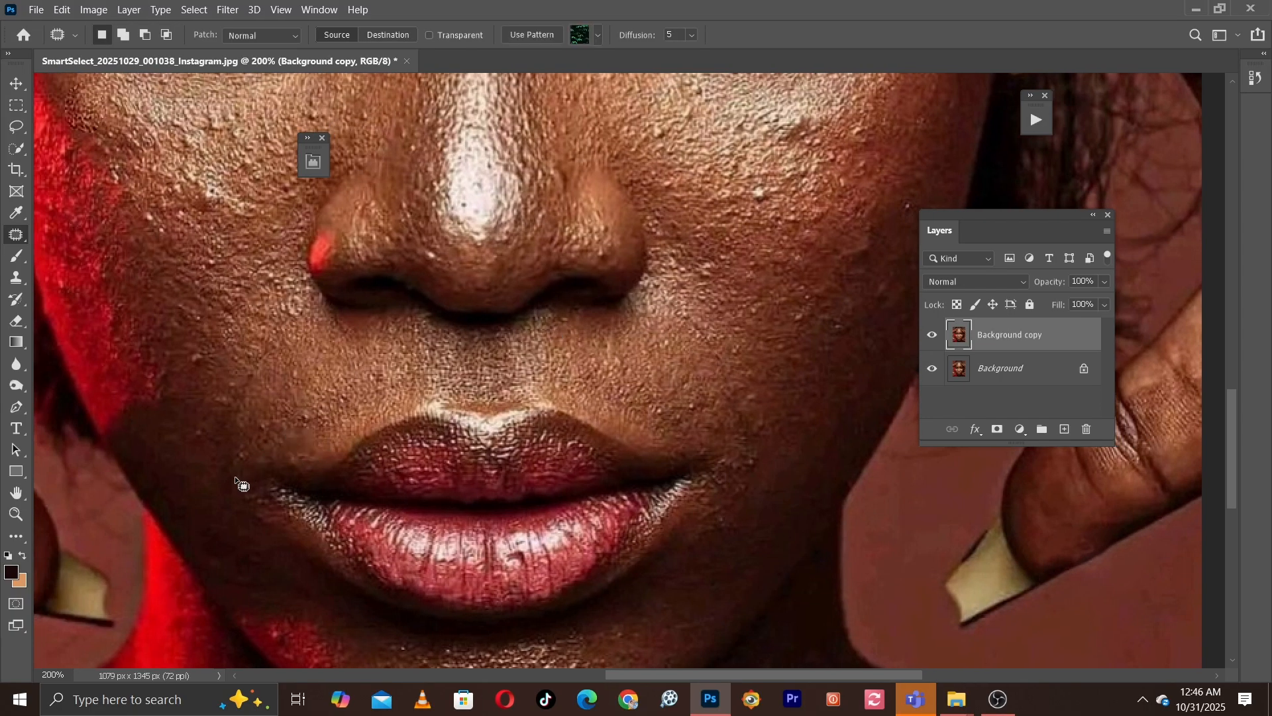
{"action": "scroll", "coordinate": [232, 424], "scroll_direction": "down", "scroll_amount": 3}
{"action": "left_click_drag", "start_coordinate": [286, 444], "coordinate": [261, 440]}
{"action": "left_click_drag", "start_coordinate": [275, 451], "coordinate": [313, 474]}
{"action": "key", "text": "ctrl+d"}
{"action": "mouse_move", "coordinate": [475, 526]}
{"action": "left_mouse_down"}
{"action": "mouse_move", "coordinate": [405, 411]}
{"action": "mouse_move", "coordinate": [349, 386]}
{"action": "mouse_move", "coordinate": [338, 422]}
{"action": "left_mouse_up"}
{"action": "key", "text": "ctrl+d"}
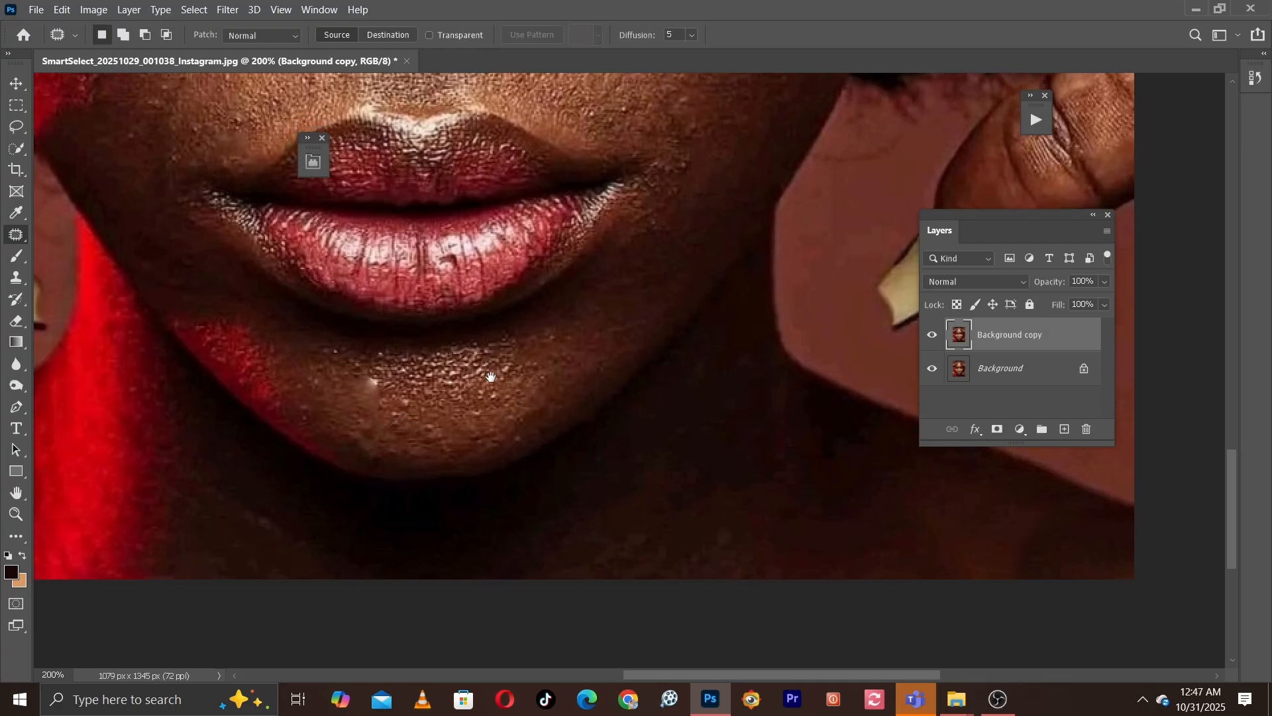
Patch the remaining bumps on the right cheek between the mouth corner and the nose, clearing each selection.
{"action": "left_click_drag", "start_coordinate": [583, 115], "coordinate": [522, 405]}
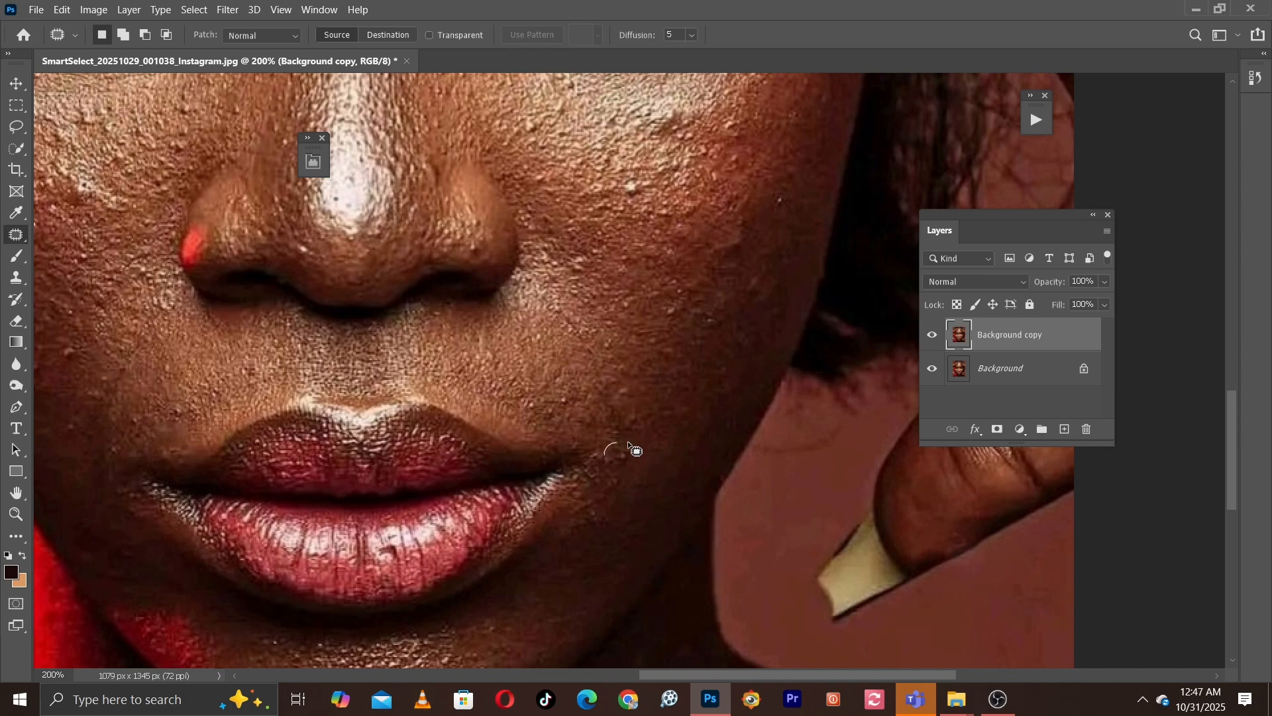
{"action": "scroll", "coordinate": [643, 464], "scroll_direction": "up", "scroll_amount": 3}
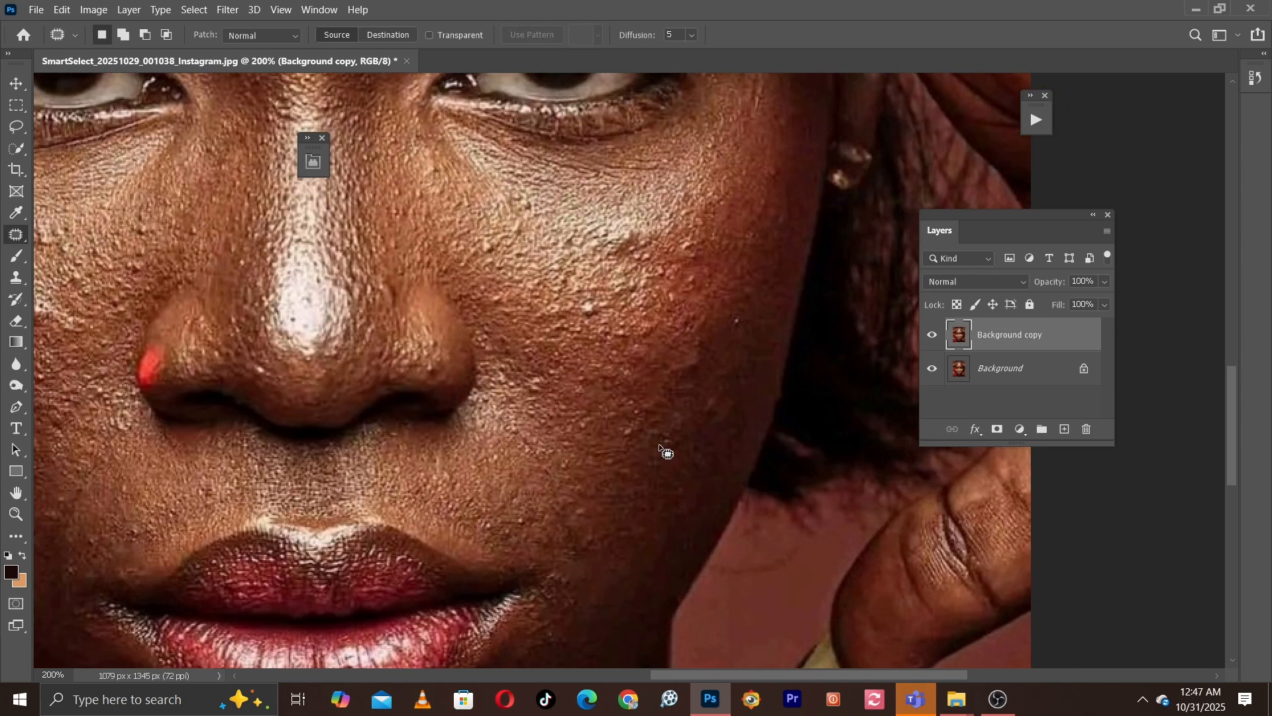
{"action": "mouse_move", "coordinate": [661, 446]}
{"action": "left_mouse_down"}
{"action": "mouse_move", "coordinate": [638, 417]}
{"action": "mouse_move", "coordinate": [637, 436]}
{"action": "mouse_move", "coordinate": [625, 466]}
{"action": "left_mouse_up"}
{"action": "key", "text": "ctrl+d"}
{"action": "mouse_move", "coordinate": [515, 329]}
{"action": "left_mouse_down"}
{"action": "mouse_move", "coordinate": [515, 401]}
{"action": "mouse_move", "coordinate": [541, 469]}
{"action": "mouse_move", "coordinate": [528, 466]}
{"action": "mouse_move", "coordinate": [705, 442]}
{"action": "mouse_move", "coordinate": [690, 502]}
{"action": "left_mouse_up"}
{"action": "key", "text": "ctrl+d"}
{"action": "key", "text": "ctrl+d"}
{"action": "key", "text": "ctrl+d"}
Patch the bright bumps on the left cheek beside the nose with nearby smoother skin.
{"action": "left_click_drag", "start_coordinate": [495, 357], "coordinate": [689, 504]}
{"action": "left_click_drag", "start_coordinate": [228, 518], "coordinate": [267, 431]}
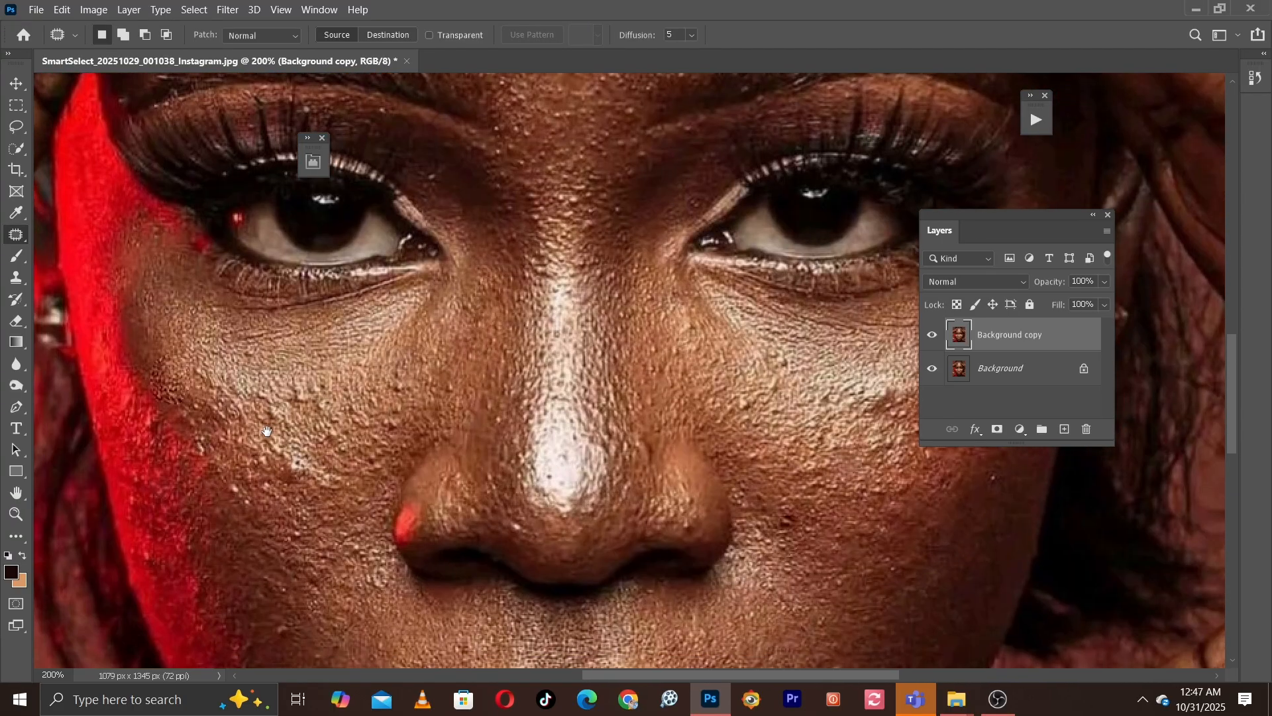
{"action": "left_click_drag", "start_coordinate": [306, 470], "coordinate": [298, 487]}
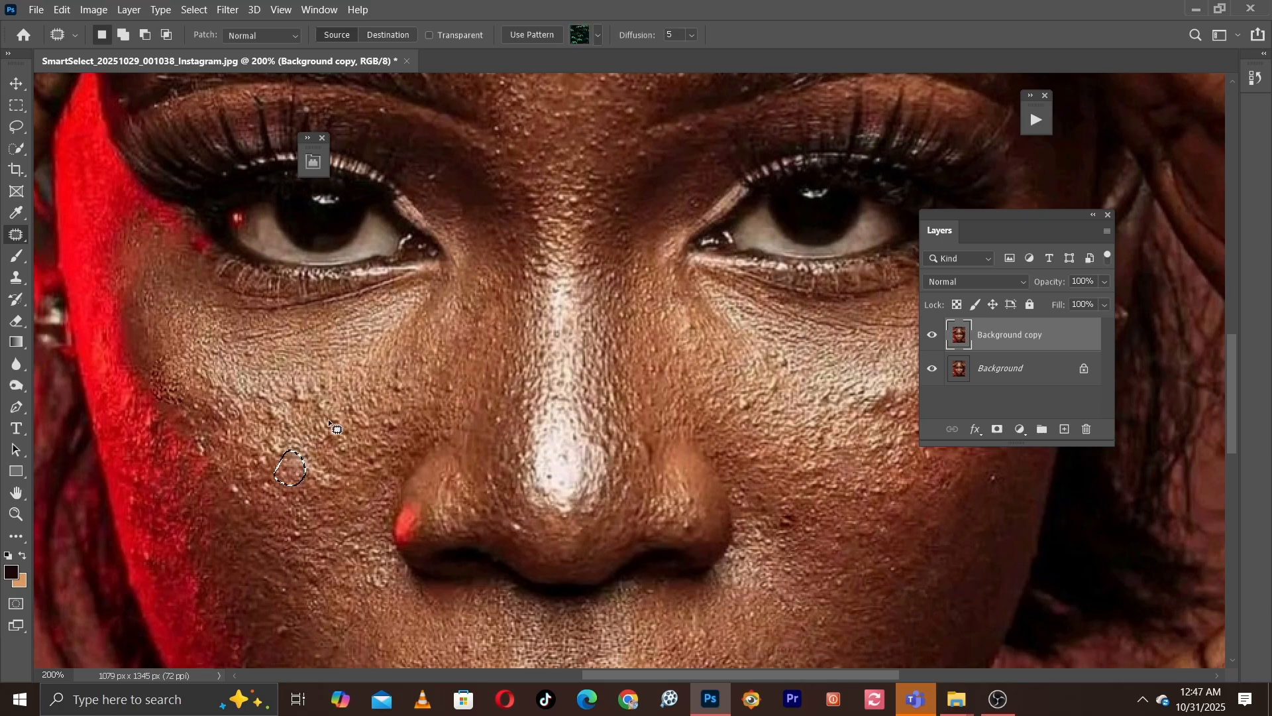
{"action": "mouse_move", "coordinate": [335, 426]}
{"action": "left_mouse_down"}
{"action": "mouse_move", "coordinate": [329, 440]}
{"action": "mouse_move", "coordinate": [319, 425]}
{"action": "left_mouse_up"}
{"action": "left_click_drag", "start_coordinate": [278, 506], "coordinate": [286, 302]}
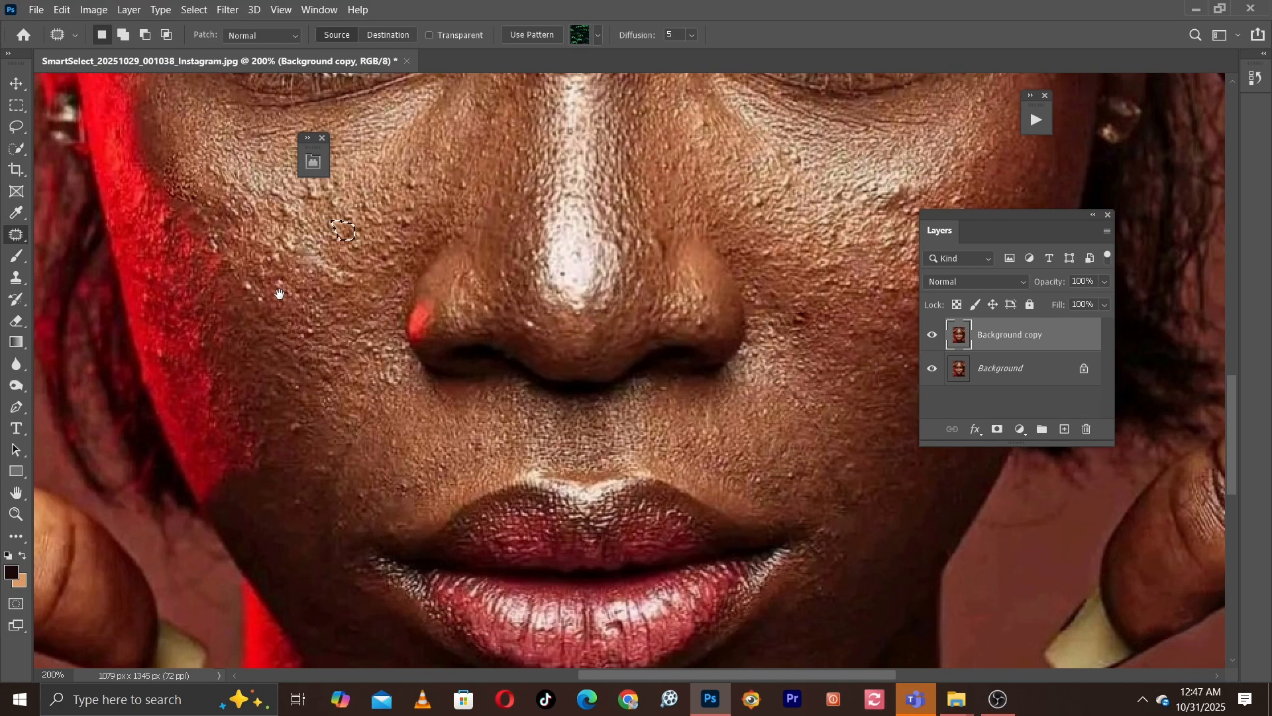
{"action": "key", "text": "ctrl+d"}
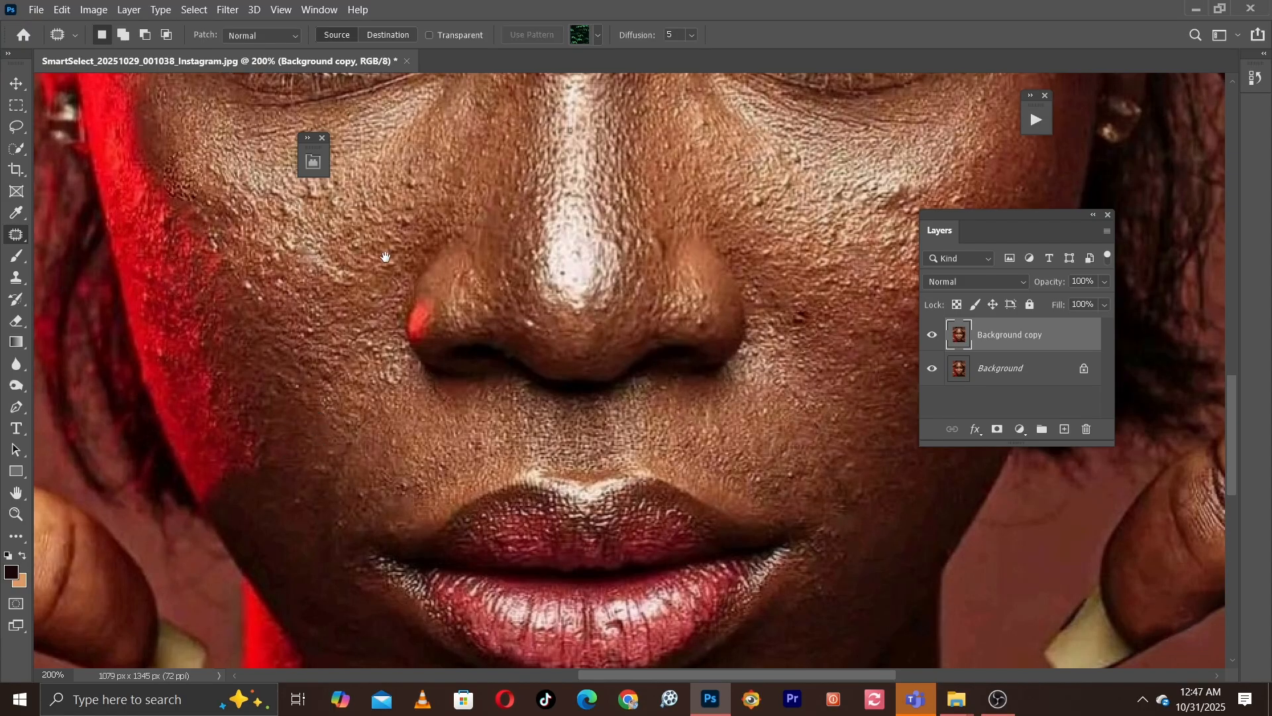
Patch the leftover bumps on the left cheek and on the cheek below the right eye, clearing each selection.
{"action": "mouse_move", "coordinate": [386, 256]}
{"action": "left_mouse_down"}
{"action": "mouse_move", "coordinate": [334, 437]}
{"action": "mouse_move", "coordinate": [365, 346]}
{"action": "mouse_move", "coordinate": [344, 419]}
{"action": "mouse_move", "coordinate": [347, 323]}
{"action": "mouse_move", "coordinate": [362, 343]}
{"action": "mouse_move", "coordinate": [363, 412]}
{"action": "mouse_move", "coordinate": [338, 403]}
{"action": "mouse_move", "coordinate": [338, 320]}
{"action": "left_mouse_up"}
{"action": "key", "text": "ctrl+d"}
{"action": "key", "text": "ctrl+d"}
{"action": "mouse_move", "coordinate": [349, 369]}
{"action": "left_mouse_down"}
{"action": "mouse_move", "coordinate": [365, 339]}
{"action": "mouse_move", "coordinate": [355, 412]}
{"action": "mouse_move", "coordinate": [353, 367]}
{"action": "left_mouse_up"}
{"action": "left_click_drag", "start_coordinate": [523, 357], "coordinate": [412, 394]}
{"action": "mouse_move", "coordinate": [574, 407]}
{"action": "left_mouse_down"}
{"action": "mouse_move", "coordinate": [587, 404]}
{"action": "mouse_move", "coordinate": [600, 438]}
{"action": "mouse_move", "coordinate": [590, 438]}
{"action": "mouse_move", "coordinate": [603, 442]}
{"action": "left_mouse_up"}
{"action": "key", "text": "ctrl+d"}
{"action": "mouse_move", "coordinate": [726, 424]}
{"action": "left_mouse_down"}
{"action": "mouse_move", "coordinate": [627, 451]}
{"action": "mouse_move", "coordinate": [625, 429]}
{"action": "mouse_move", "coordinate": [655, 435]}
{"action": "left_mouse_up"}
{"action": "key", "text": "ctrl+d"}
{"action": "left_click_drag", "start_coordinate": [531, 274], "coordinate": [706, 489]}
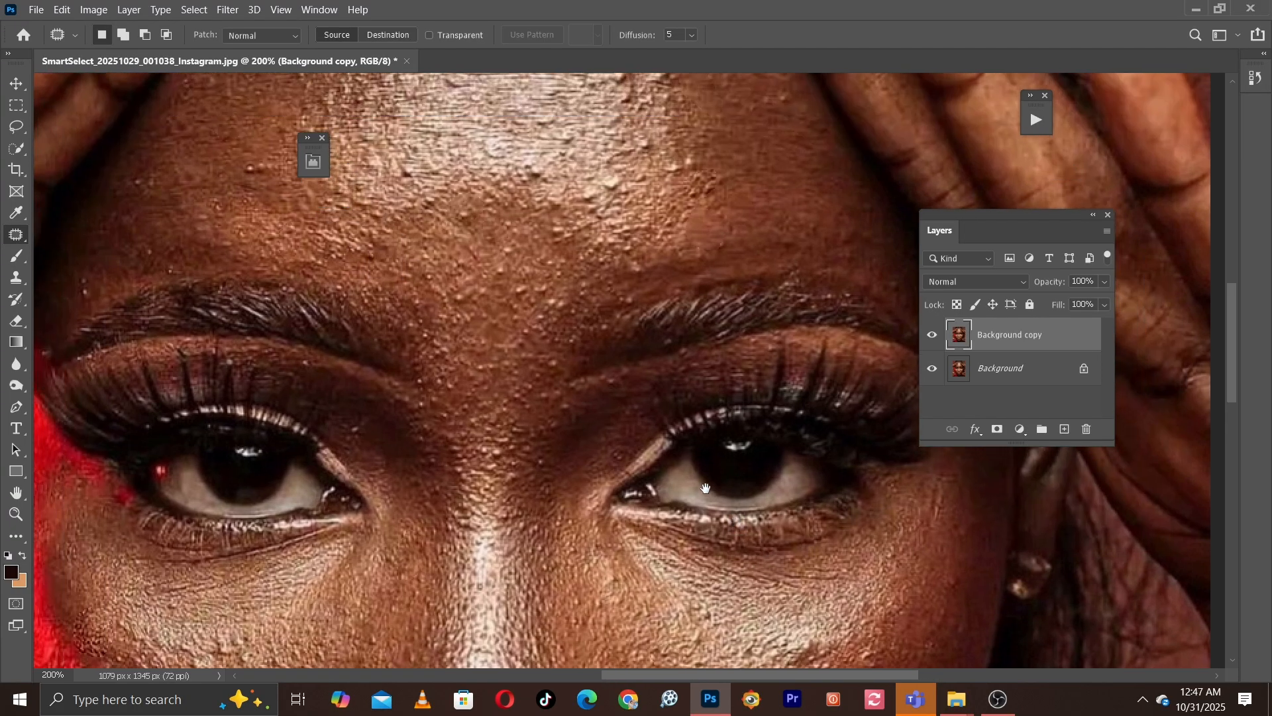
Compare the whole portrait before and after the patching by toggling the visibility of the Background copy layer.
{"action": "key", "text": "ctrl+0"}
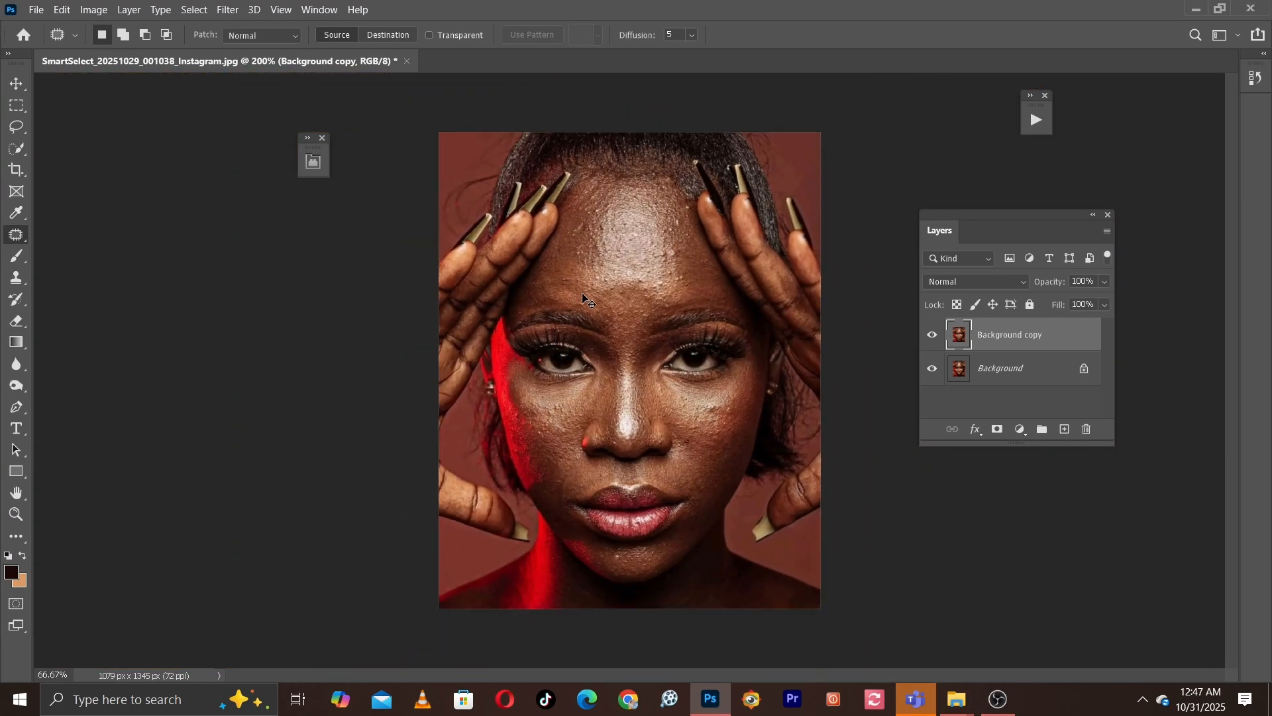
{"action": "left_click", "coordinate": [927, 339]}
{"action": "left_click", "coordinate": [927, 338]}
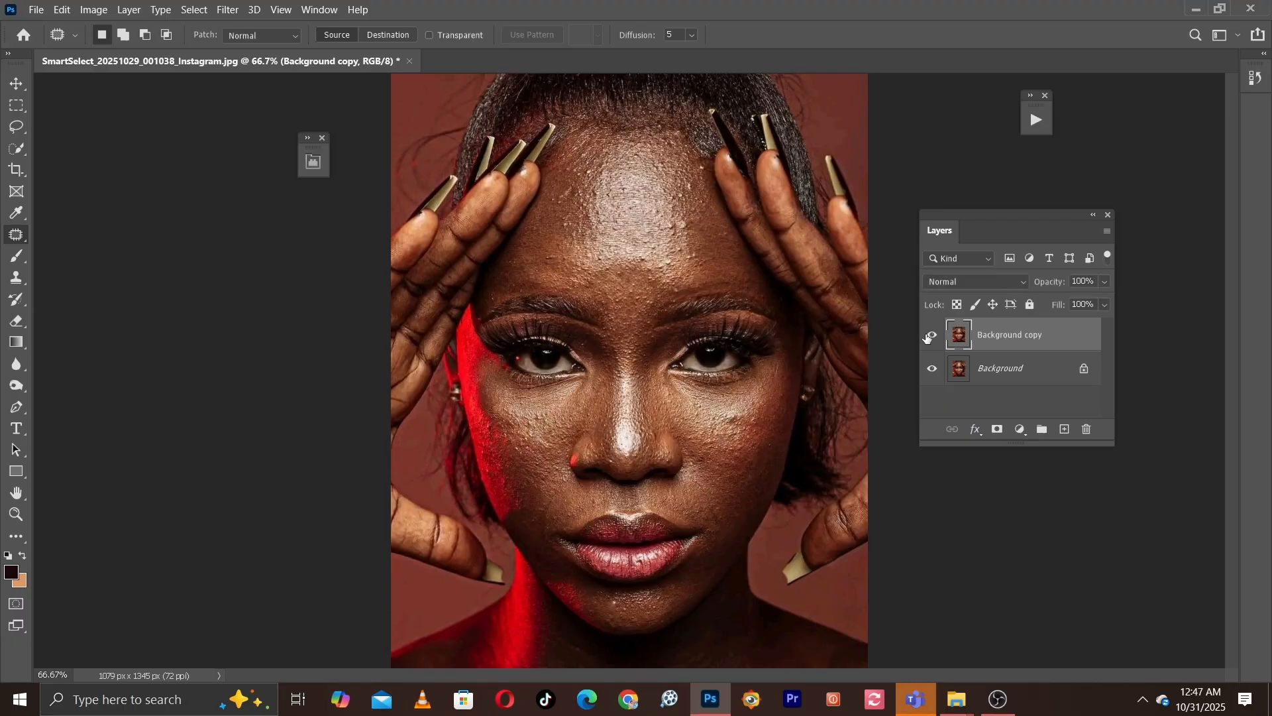
{"action": "left_click", "coordinate": [927, 338]}
{"action": "left_click", "coordinate": [927, 338]}
{"action": "left_click", "coordinate": [927, 339]}
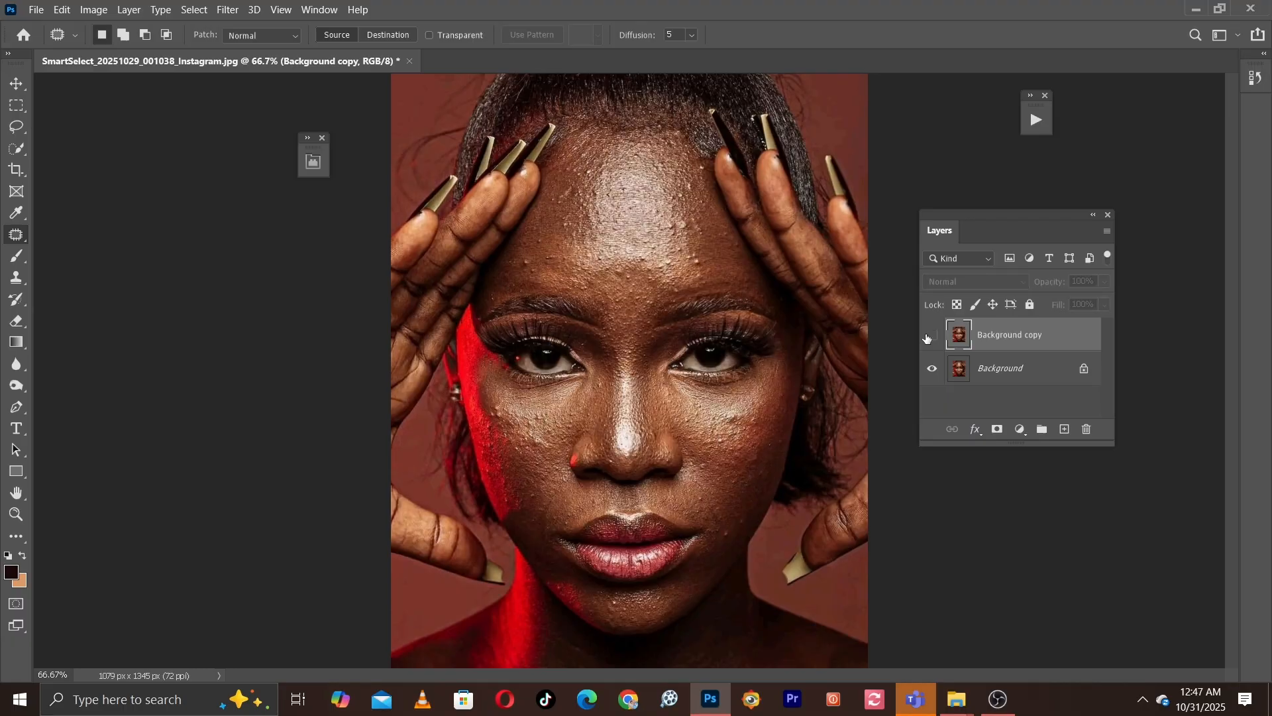
{"action": "left_click", "coordinate": [928, 336]}
{"action": "left_click", "coordinate": [928, 335]}
{"action": "left_click", "coordinate": [928, 334]}
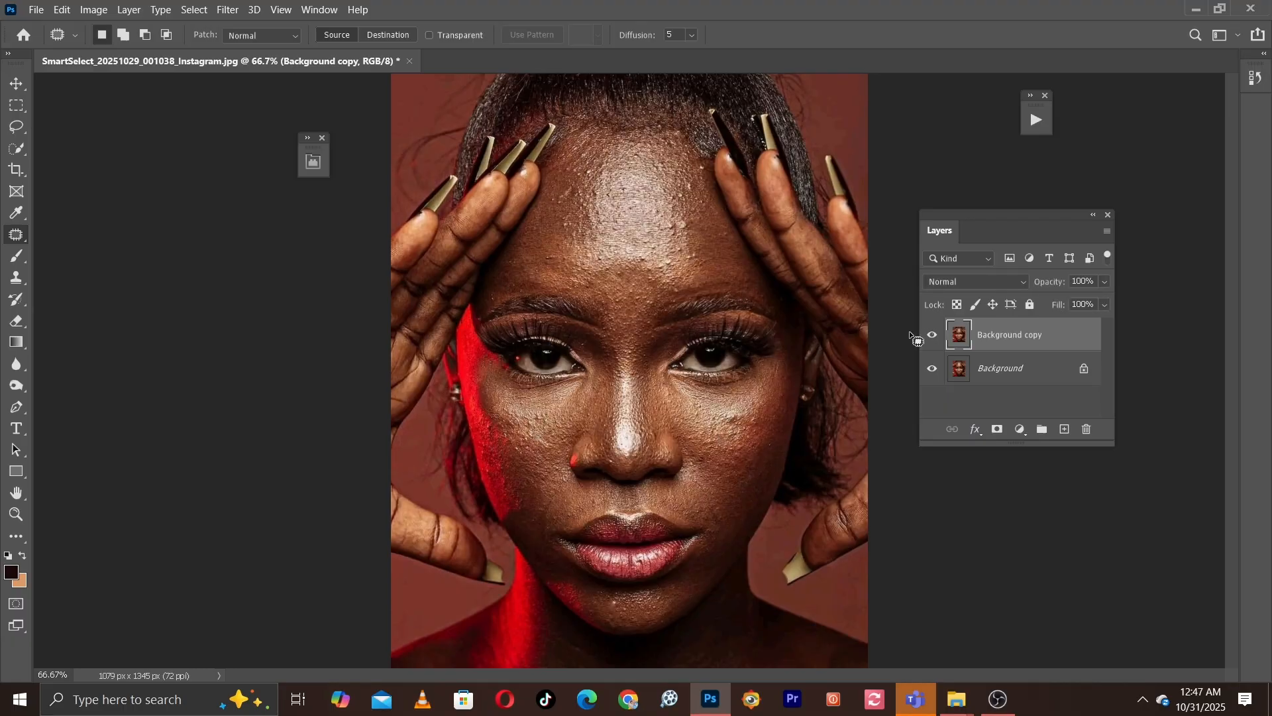
Switch to the Spot Healing Brush, reduce it to 10 px and heal a bump on the upper right side of the forehead.
{"action": "key", "text": "ctrl+plus"}
{"action": "key", "text": "ctrl+plus"}
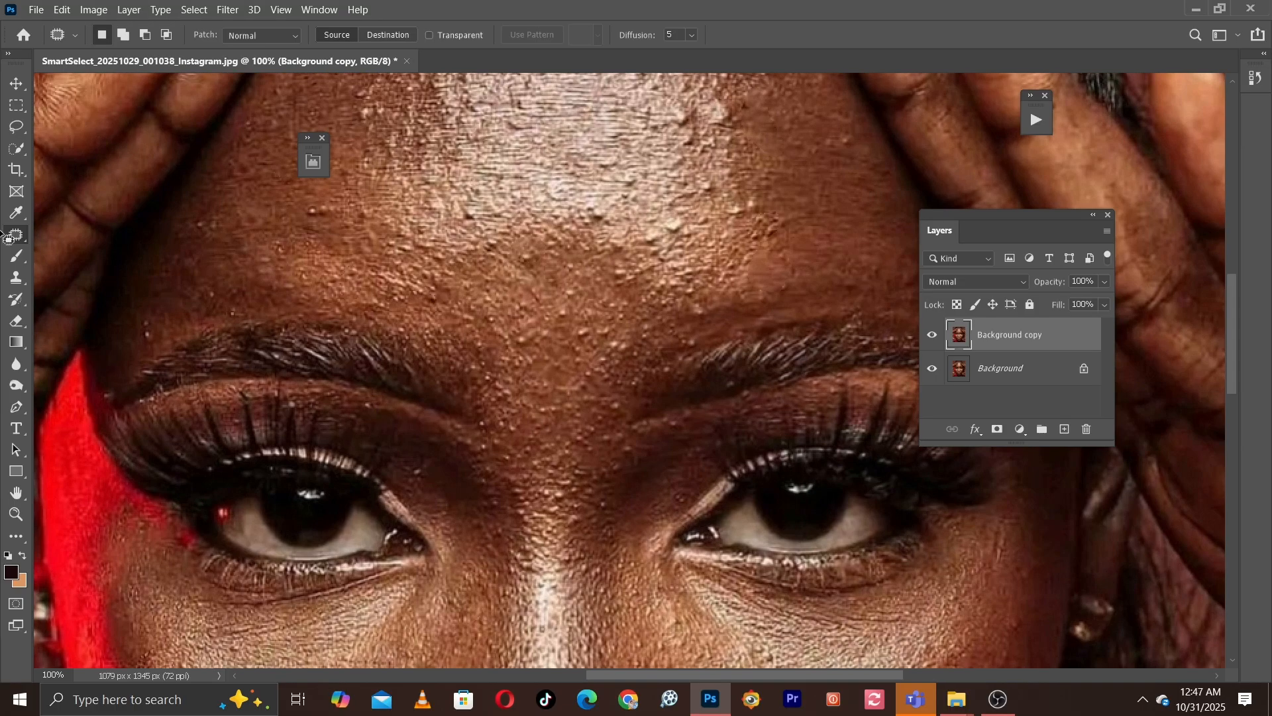
{"action": "right_click", "coordinate": [18, 233]}
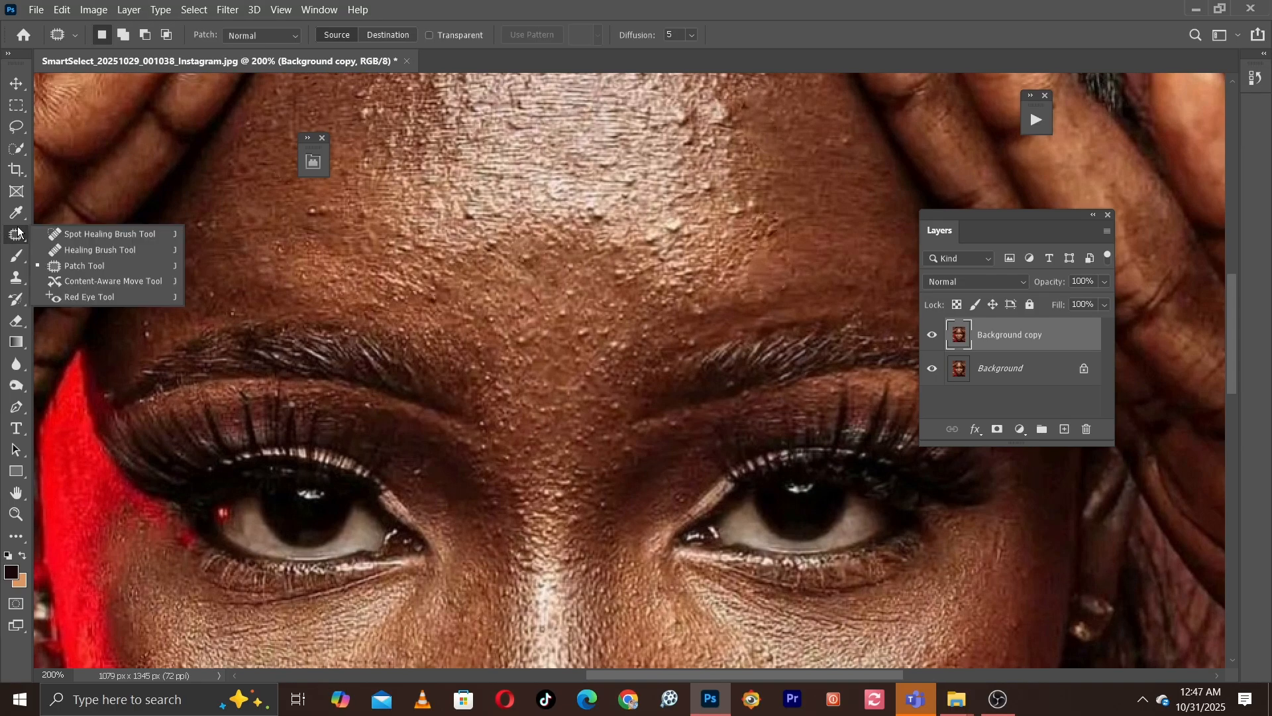
{"action": "left_click", "coordinate": [76, 233]}
{"action": "scroll", "coordinate": [610, 135], "scroll_direction": "up", "scroll_amount": 3}
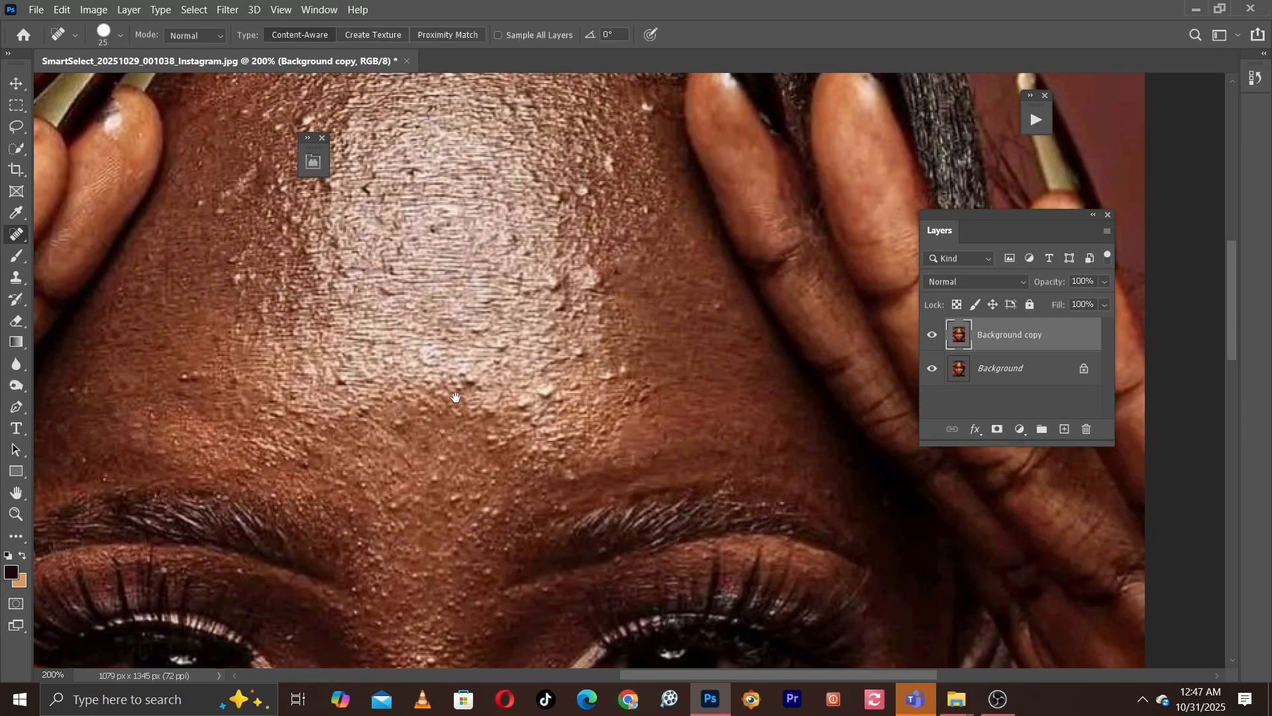
{"action": "key", "text": "bracketleft"}
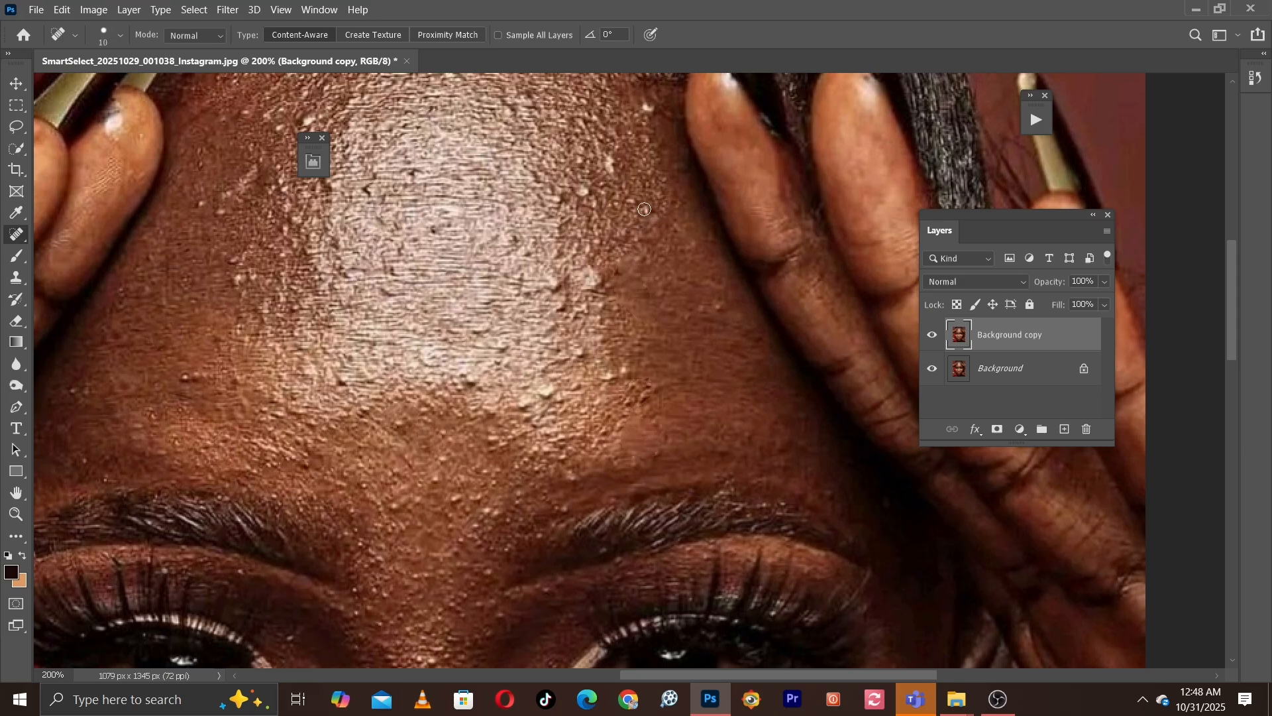
{"action": "left_click", "coordinate": [635, 201]}
Lower the healing brush hardness and heal further bumps on the right side of the forehead.
{"action": "left_click", "coordinate": [121, 36]}
{"action": "left_click_drag", "start_coordinate": [146, 116], "coordinate": [114, 118]}
{"action": "left_click", "coordinate": [697, 247]}
{"action": "left_click", "coordinate": [652, 209]}
{"action": "left_click", "coordinate": [585, 191]}
Heal the bumps on the left side of the forehead above the eyebrow with a 15 px brush.
{"action": "left_click_drag", "start_coordinate": [323, 281], "coordinate": [406, 261]}
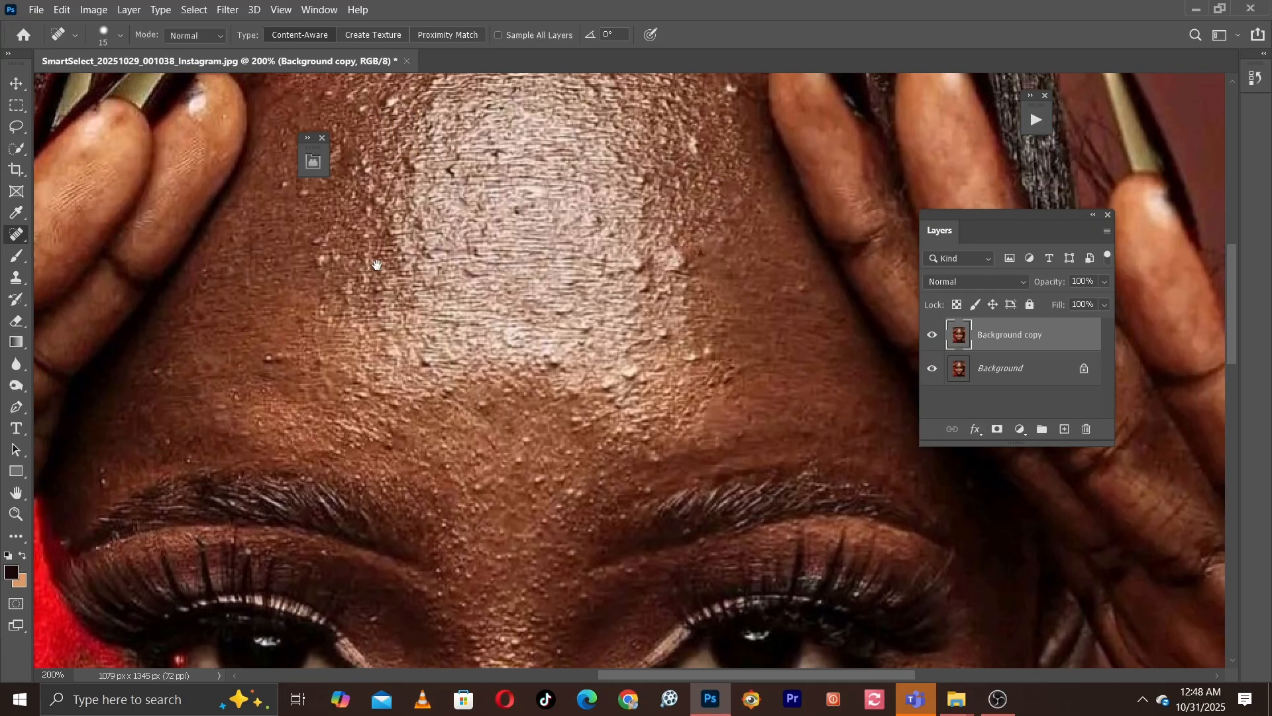
{"action": "key", "text": "bracketright"}
{"action": "left_click_drag", "start_coordinate": [298, 233], "coordinate": [319, 308]}
{"action": "key", "text": "bracketleft"}
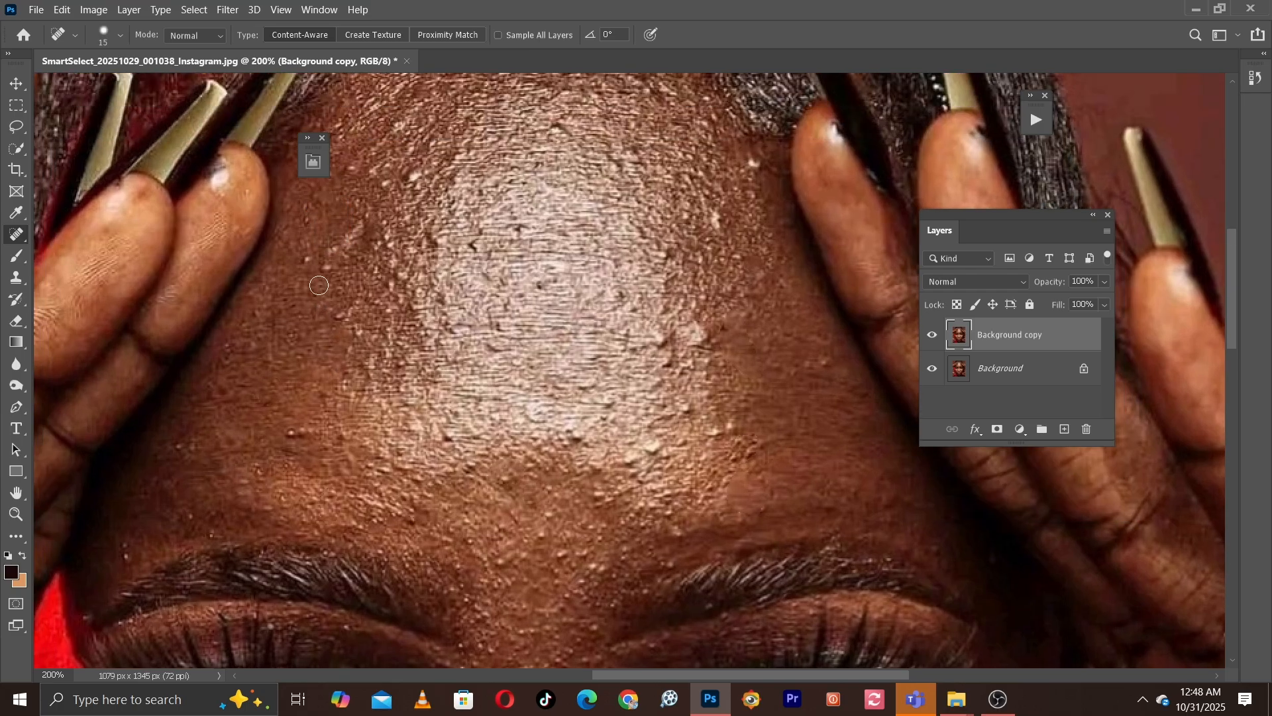
{"action": "left_click_drag", "start_coordinate": [319, 384], "coordinate": [324, 257]}
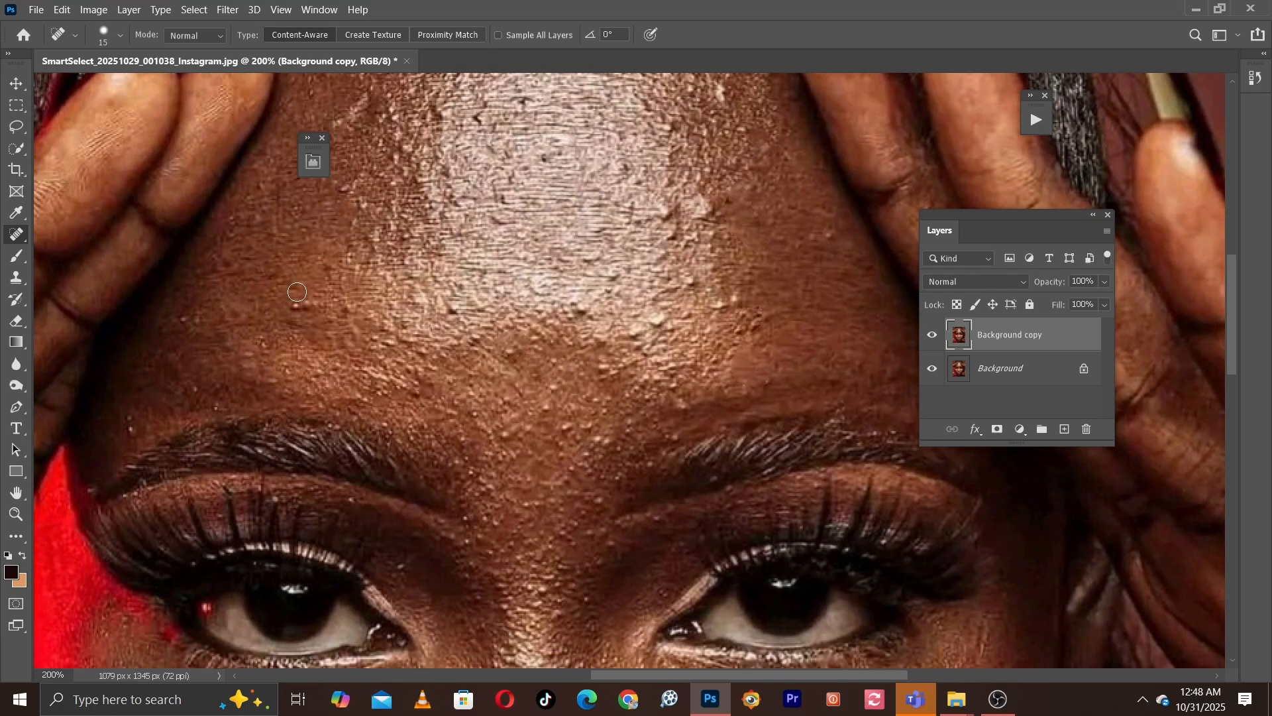
{"action": "left_click", "coordinate": [294, 303]}
{"action": "mouse_move", "coordinate": [312, 301]}
{"action": "left_mouse_down"}
{"action": "mouse_move", "coordinate": [292, 305]}
{"action": "mouse_move", "coordinate": [312, 251]}
{"action": "left_mouse_up"}
Heal the spots between the eyebrows beside the inner end of the right eyebrow.
{"action": "key", "text": "bracketleft"}
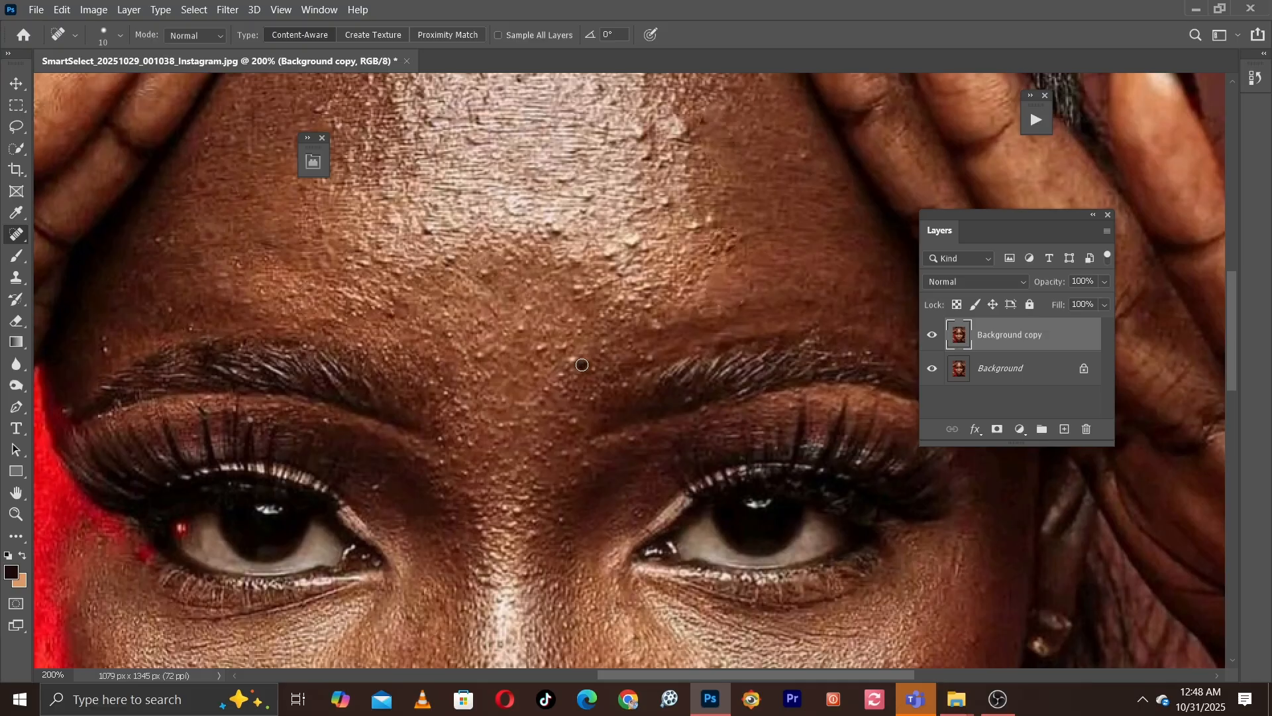
{"action": "key", "text": "bracketright"}
{"action": "left_click_drag", "start_coordinate": [611, 395], "coordinate": [572, 412]}
{"action": "key", "text": "bracketleft"}
{"action": "key", "text": "bracketright"}
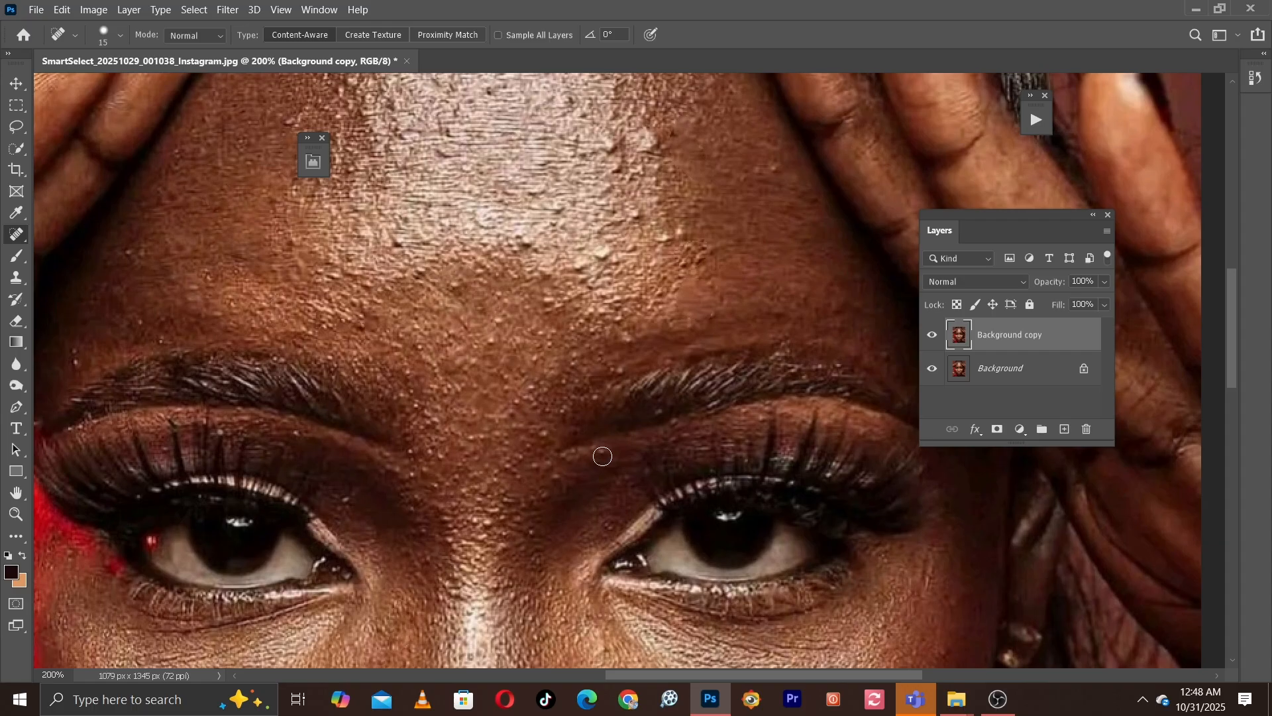
Heal the bump just above the right eyebrow with a 20 px brush.
{"action": "left_click_drag", "start_coordinate": [653, 337], "coordinate": [621, 405]}
{"action": "key", "text": "bracketright"}
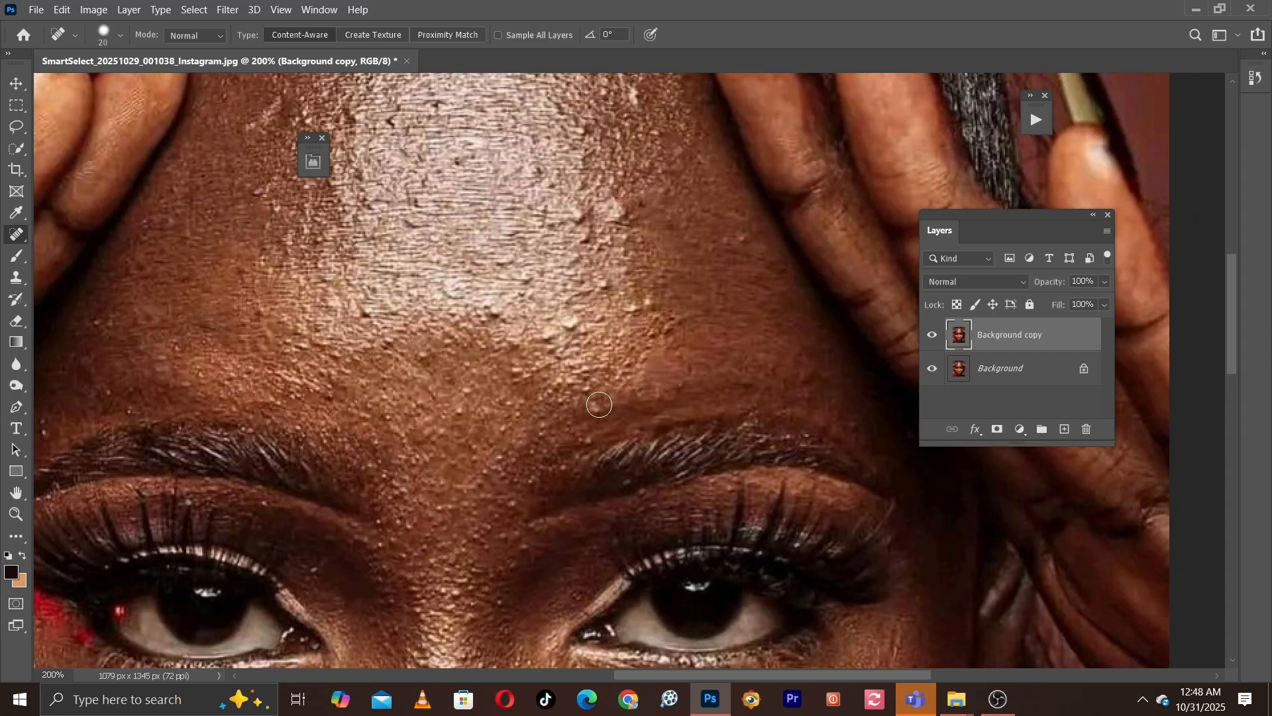
{"action": "left_click", "coordinate": [598, 403]}
{"action": "mouse_move", "coordinate": [647, 344]}
{"action": "left_mouse_down"}
{"action": "mouse_move", "coordinate": [617, 311]}
{"action": "mouse_move", "coordinate": [544, 393]}
{"action": "left_mouse_up"}
{"action": "key", "text": "bracketleft"}
{"action": "key", "text": "bracketright"}
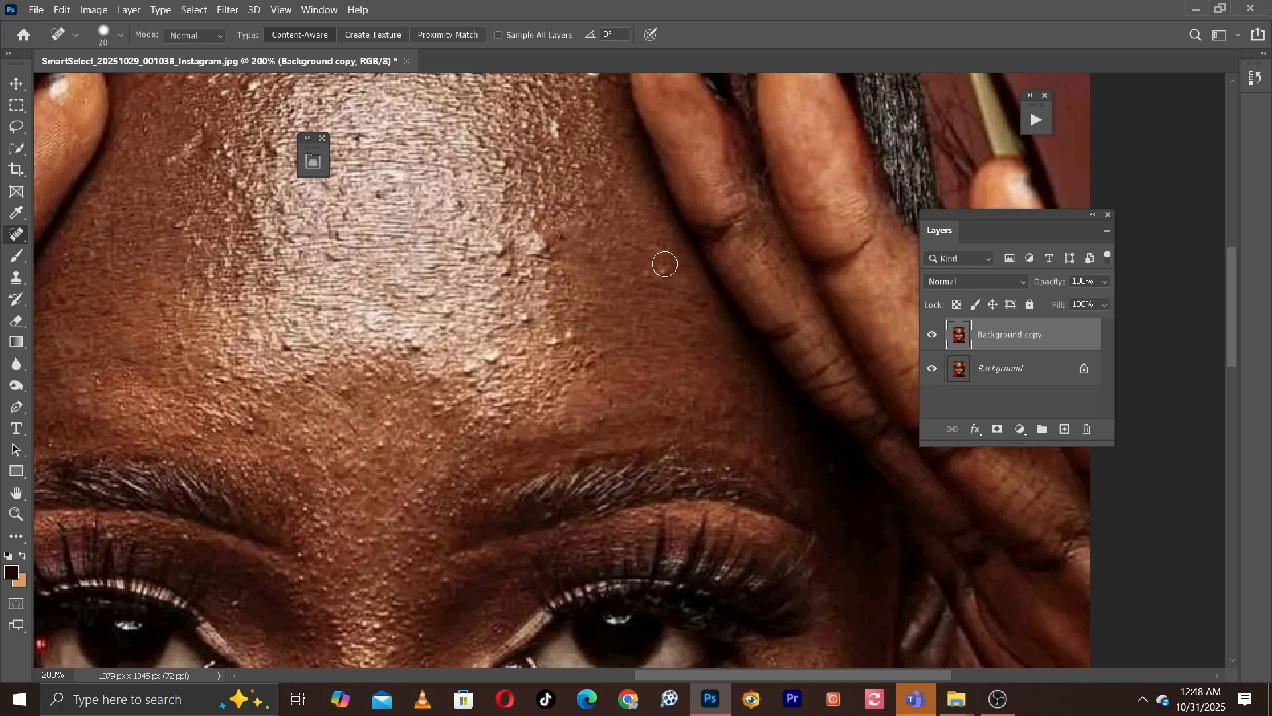
Heal the dark spots near the right temple and the upper right forehead, enlarging the brush to 25 px.
{"action": "key", "text": "bracketleft"}
{"action": "left_click", "coordinate": [665, 271]}
{"action": "left_click", "coordinate": [647, 271]}
{"action": "mouse_move", "coordinate": [542, 161]}
{"action": "left_mouse_down"}
{"action": "mouse_move", "coordinate": [612, 327]}
{"action": "mouse_move", "coordinate": [658, 357]}
{"action": "mouse_move", "coordinate": [689, 258]}
{"action": "left_mouse_up"}
{"action": "key", "text": "bracketright"}
{"action": "left_click", "coordinate": [662, 235]}
{"action": "key", "text": "bracketright"}
{"action": "left_click", "coordinate": [666, 310]}
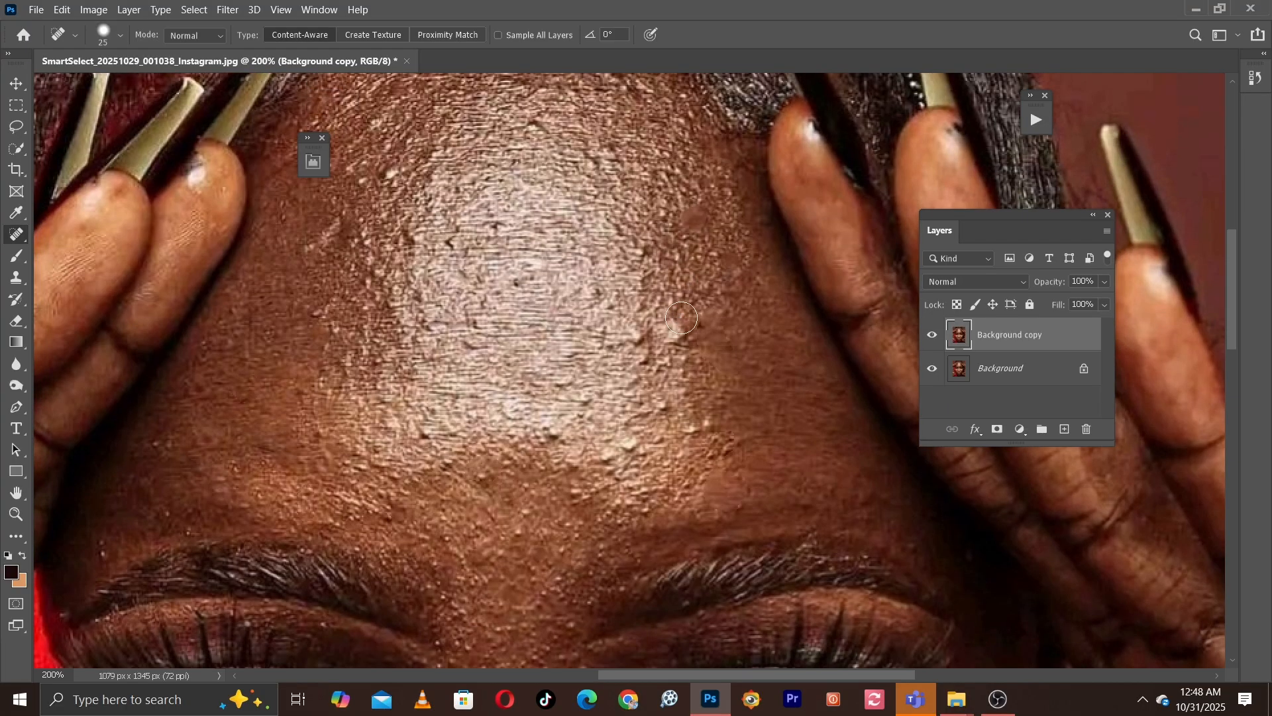
Heal the raised bump at the lower edge of the forehead highlight with a 20 px brush.
{"action": "key", "text": "ctrl+minus"}
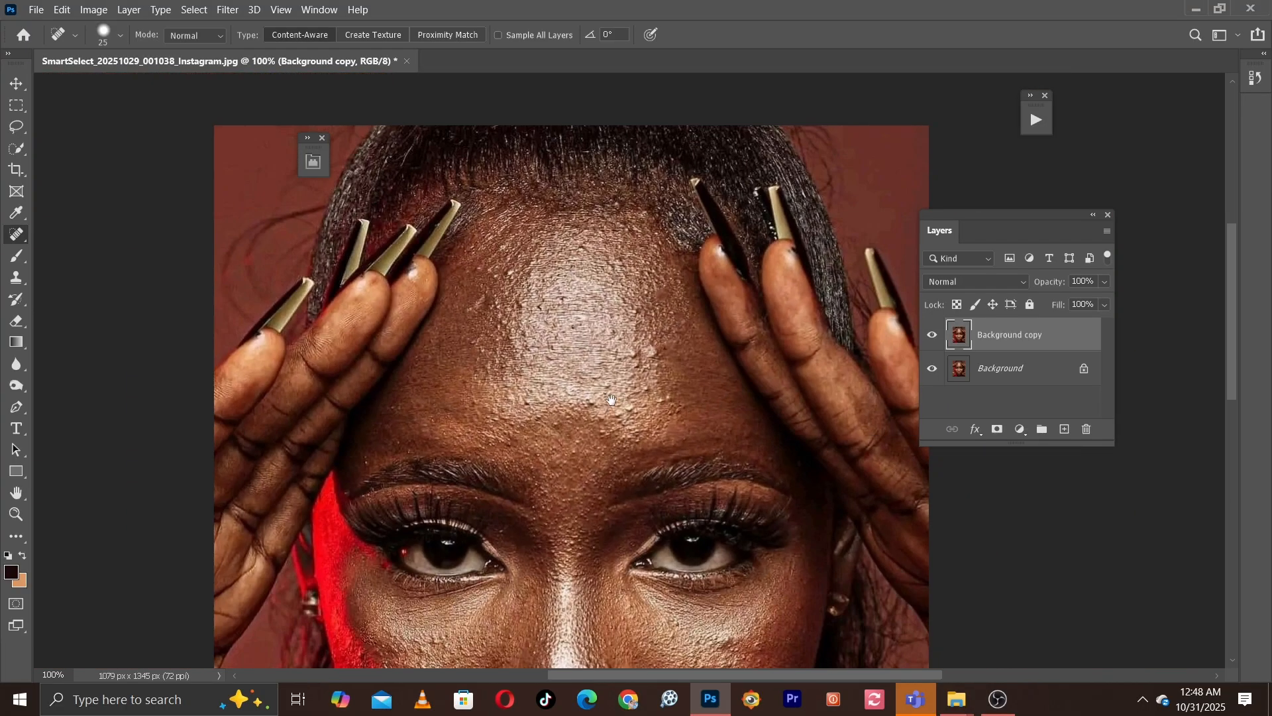
{"action": "left_click_drag", "start_coordinate": [612, 399], "coordinate": [594, 360]}
{"action": "key", "text": "ctrl+plus"}
{"action": "key", "text": "bracketleft"}
{"action": "left_click", "coordinate": [592, 366]}
Heal the small bumps along the right side of the forehead highlight and above the brows with a 15 px brush.
{"action": "key", "text": "bracketleft"}
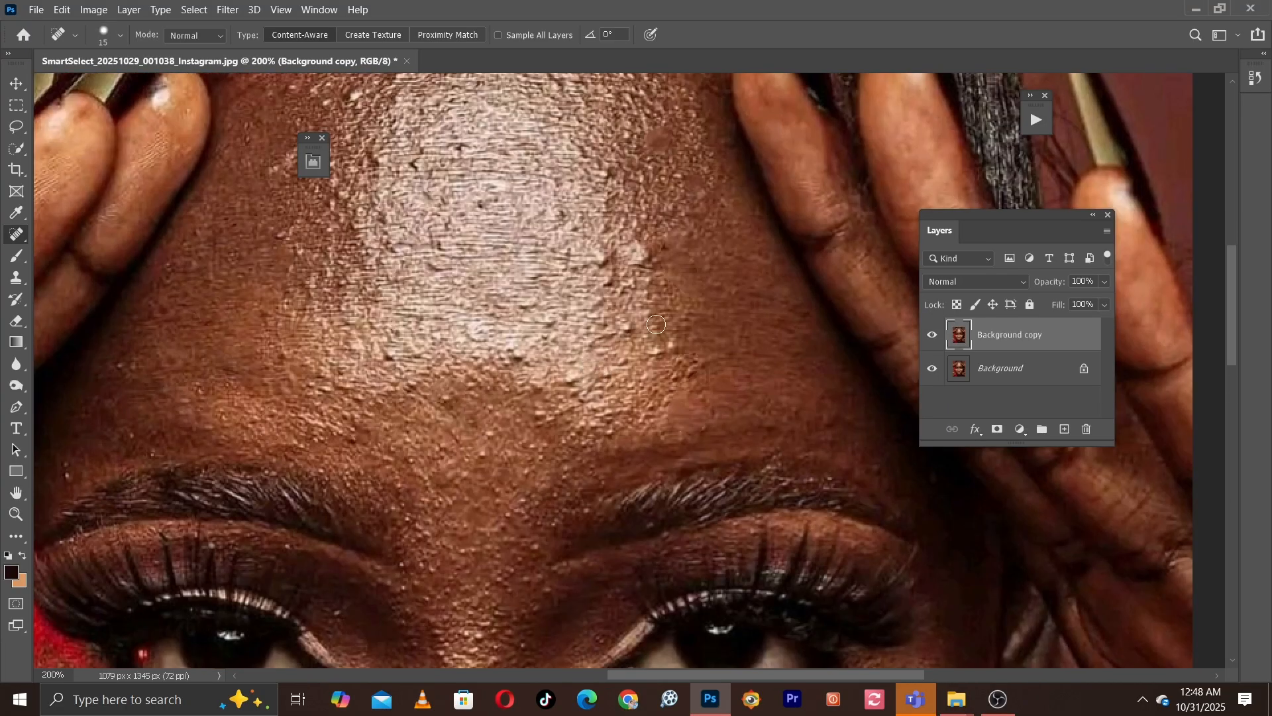
{"action": "left_click", "coordinate": [673, 345]}
{"action": "left_click", "coordinate": [662, 349]}
{"action": "left_click", "coordinate": [539, 394]}
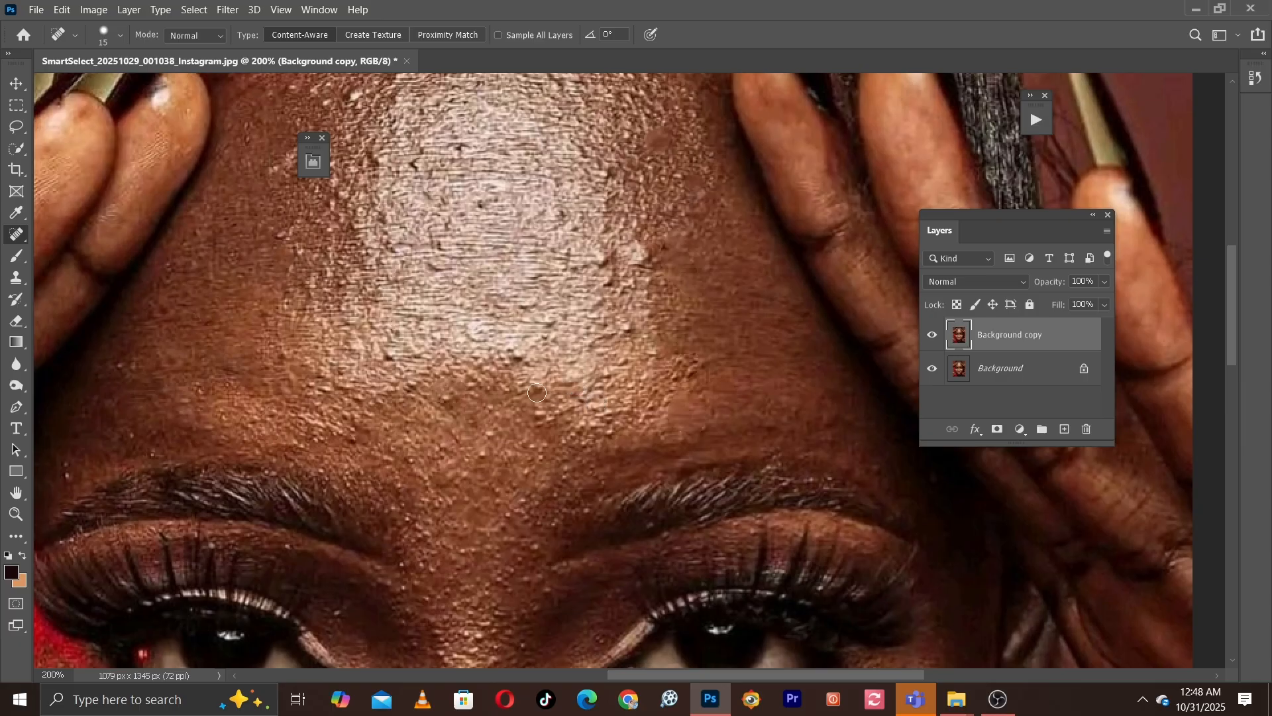
{"action": "left_click", "coordinate": [630, 325]}
{"action": "left_click_drag", "start_coordinate": [605, 279], "coordinate": [589, 284]}
Heal the spots across the middle of the lower forehead with 20 px and 15 px brushes.
{"action": "key", "text": "bracketright"}
{"action": "left_click_drag", "start_coordinate": [431, 388], "coordinate": [515, 324]}
{"action": "left_click", "coordinate": [531, 330]}
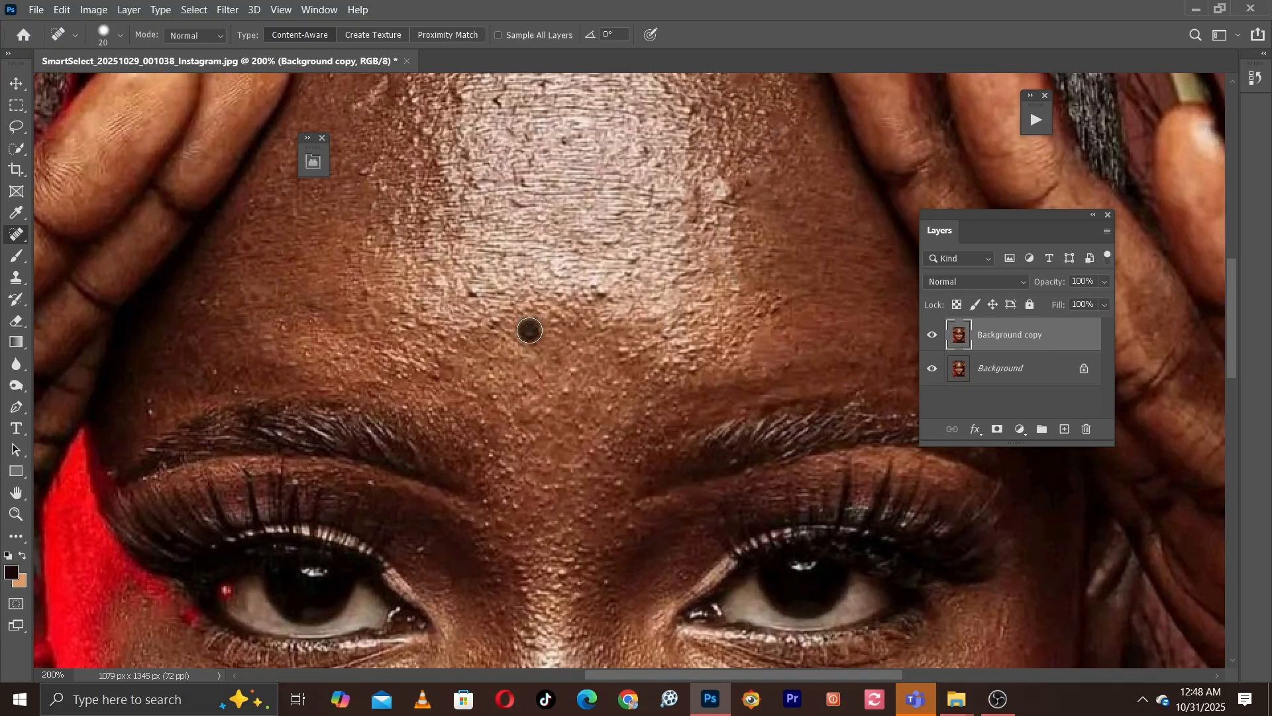
{"action": "left_click", "coordinate": [613, 342]}
{"action": "key", "text": "bracketleft"}
{"action": "left_click", "coordinate": [565, 392]}
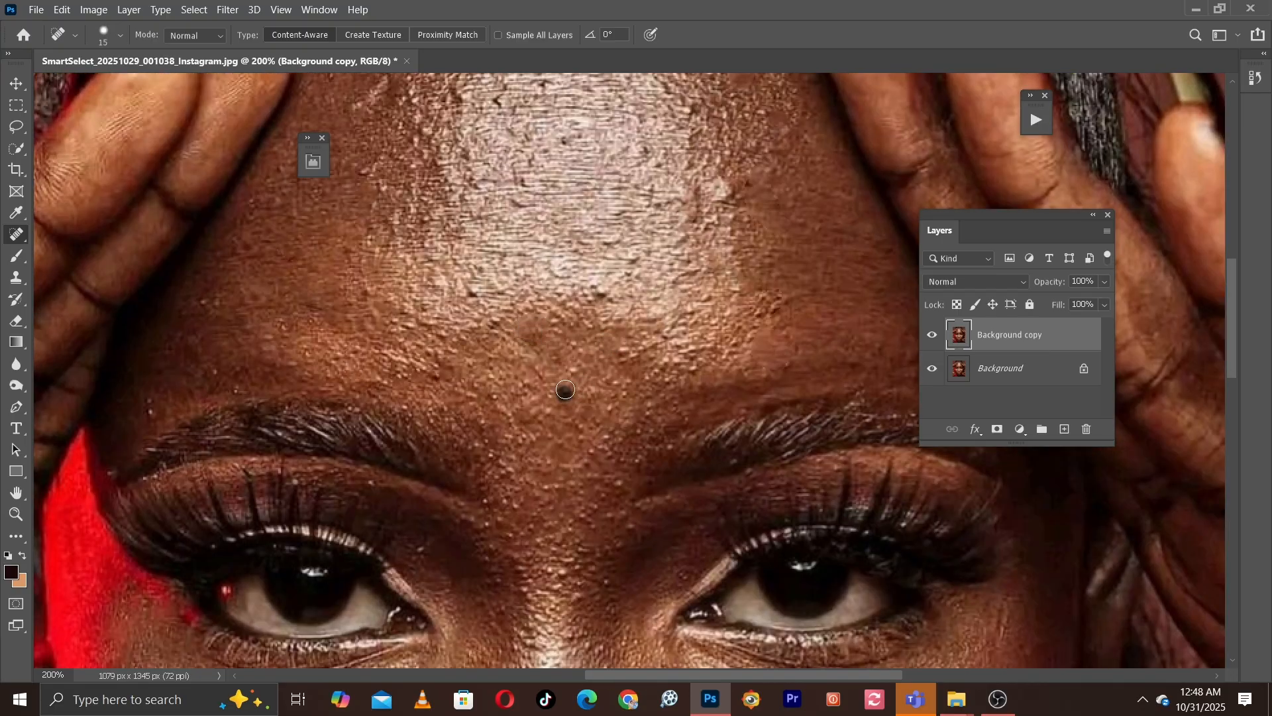
{"action": "left_click", "coordinate": [575, 370]}
Heal the two spots between the right eyebrow's inner end and the bridge of the nose.
{"action": "left_click_drag", "start_coordinate": [563, 397], "coordinate": [550, 272]}
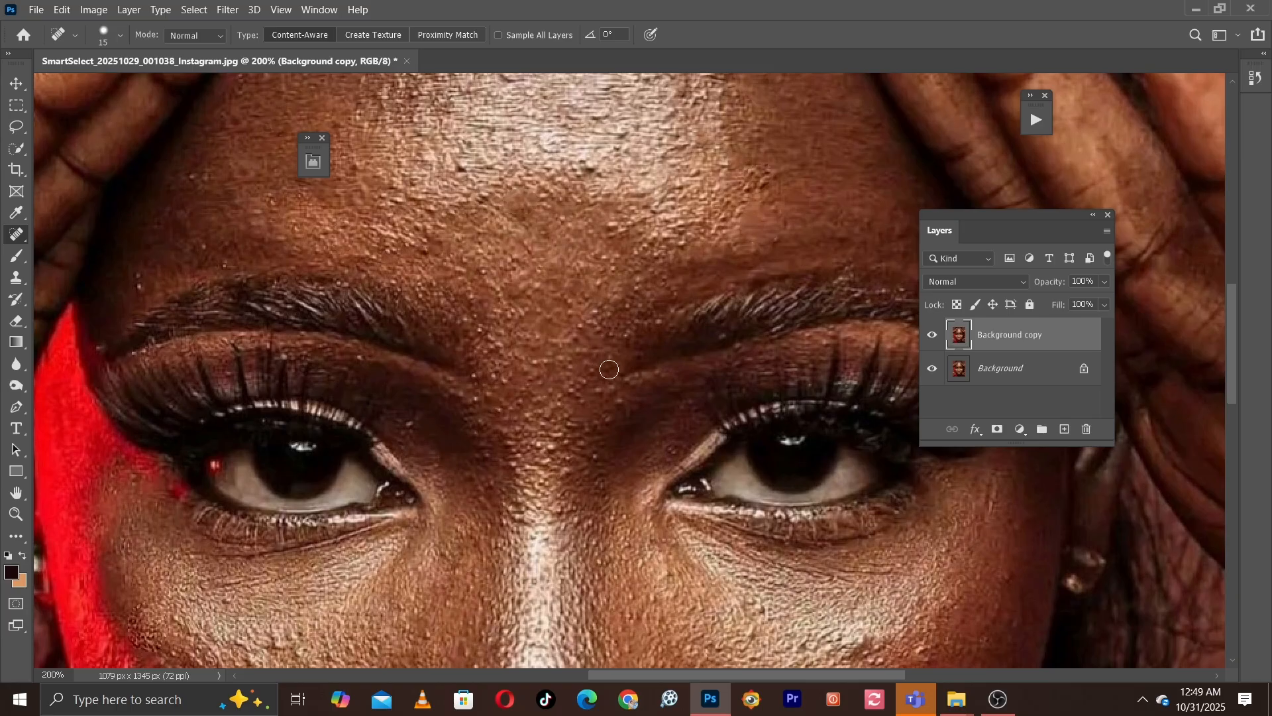
{"action": "left_click", "coordinate": [616, 394]}
{"action": "left_click", "coordinate": [617, 416]}
{"action": "left_click_drag", "start_coordinate": [617, 417], "coordinate": [640, 278]}
Heal the spots on the left cheek and along its red-lit edge with a 15 px brush.
{"action": "left_click_drag", "start_coordinate": [836, 405], "coordinate": [644, 174]}
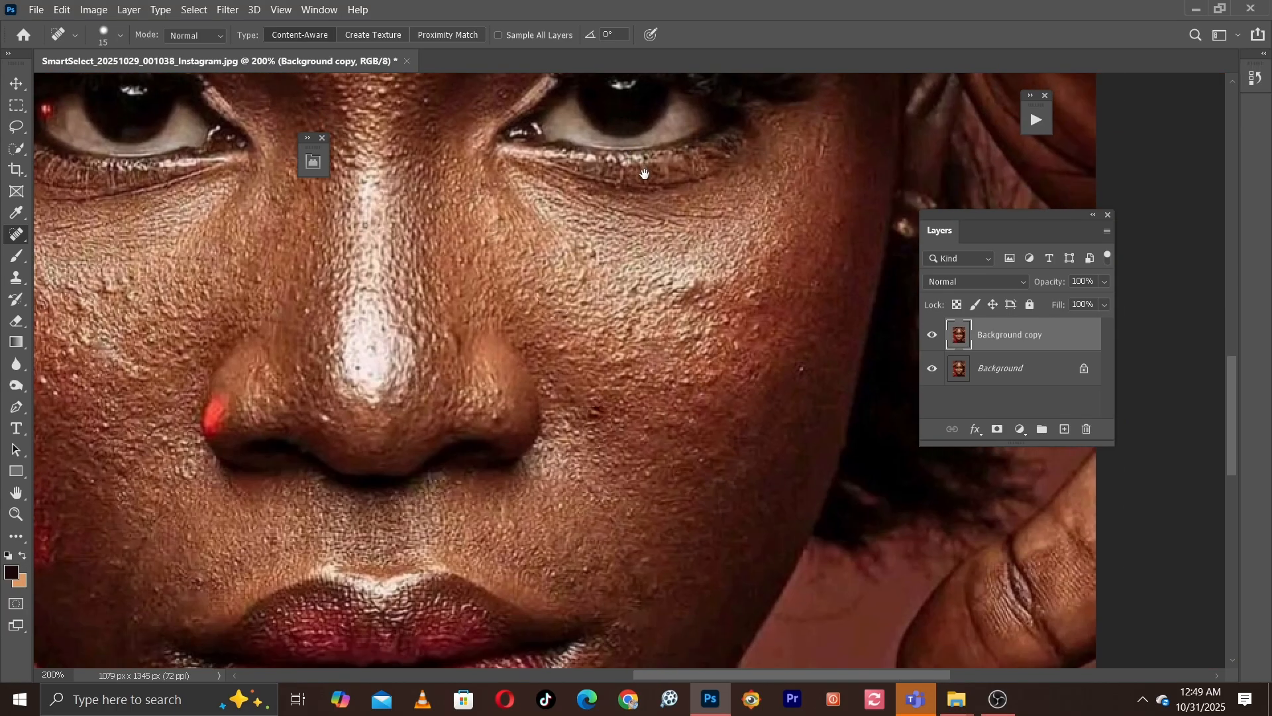
{"action": "left_click_drag", "start_coordinate": [220, 459], "coordinate": [517, 320]}
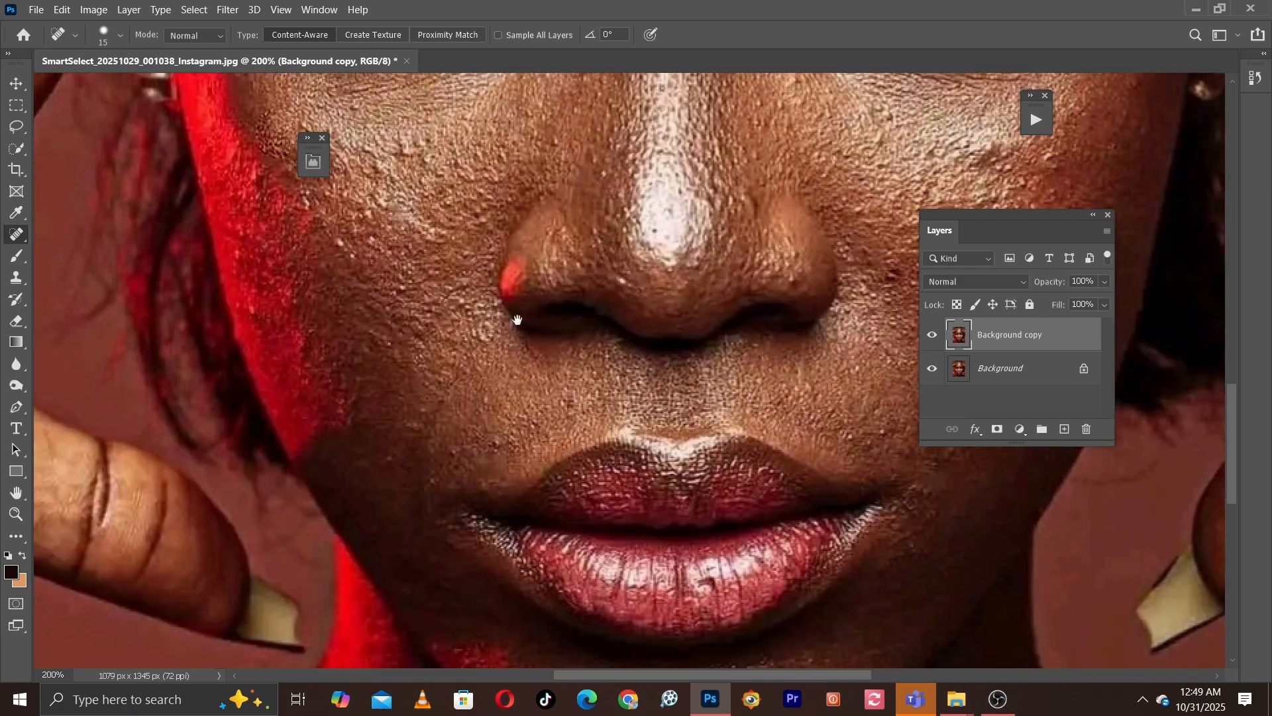
{"action": "key", "text": "]"}
{"action": "left_click_drag", "start_coordinate": [316, 322], "coordinate": [370, 414]}
{"action": "key", "text": "["}
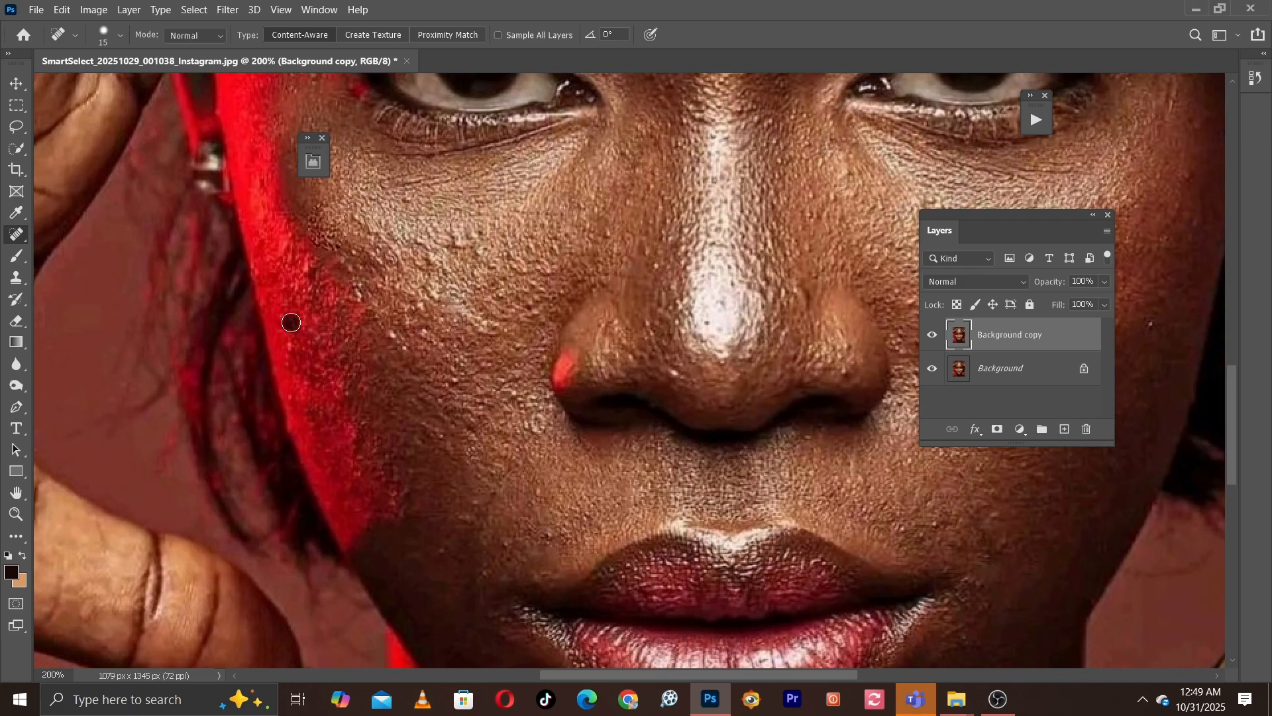
{"action": "mouse_move", "coordinate": [457, 236]}
{"action": "left_mouse_down"}
{"action": "mouse_move", "coordinate": [482, 251]}
{"action": "mouse_move", "coordinate": [466, 443]}
{"action": "left_mouse_up"}
{"action": "left_click", "coordinate": [482, 252]}
Heal the small bumps on the upper bridge of the nose between the eyes.
{"action": "mouse_move", "coordinate": [497, 222]}
{"action": "left_mouse_down"}
{"action": "mouse_move", "coordinate": [501, 261]}
{"action": "mouse_move", "coordinate": [421, 415]}
{"action": "left_mouse_up"}
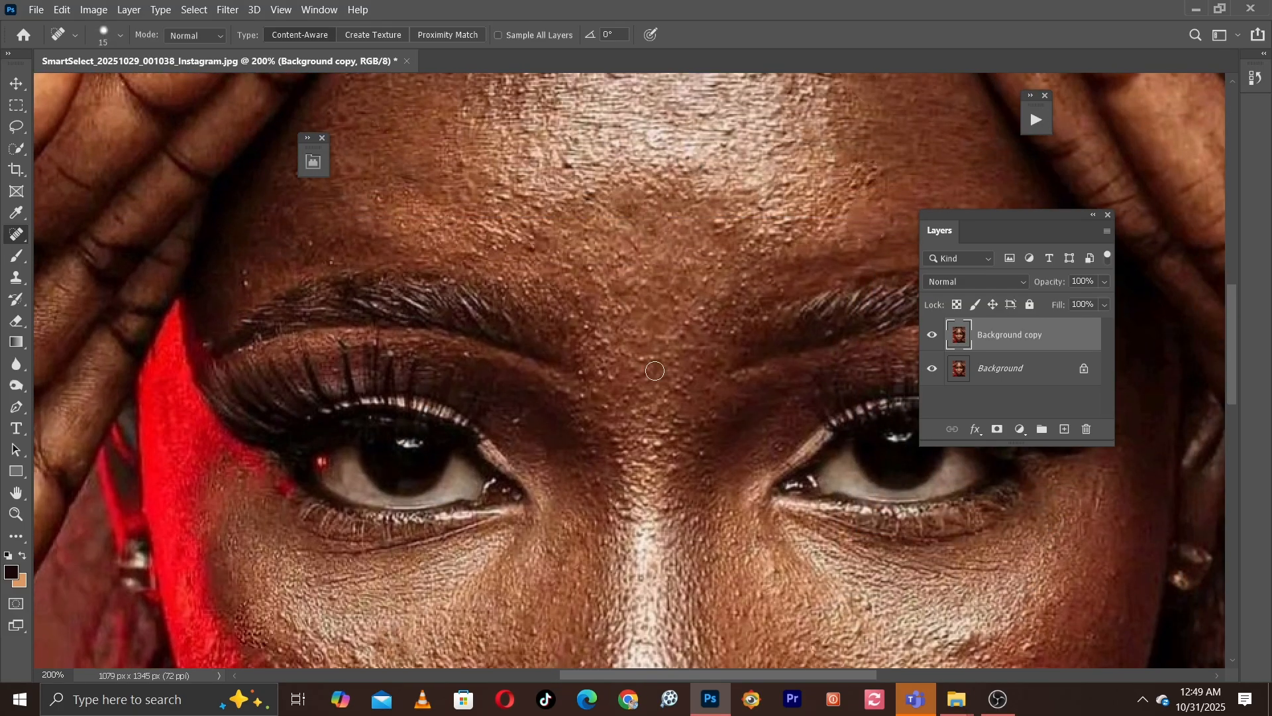
{"action": "left_click_drag", "start_coordinate": [634, 421], "coordinate": [623, 342]}
{"action": "left_click_drag", "start_coordinate": [664, 385], "coordinate": [658, 390]}
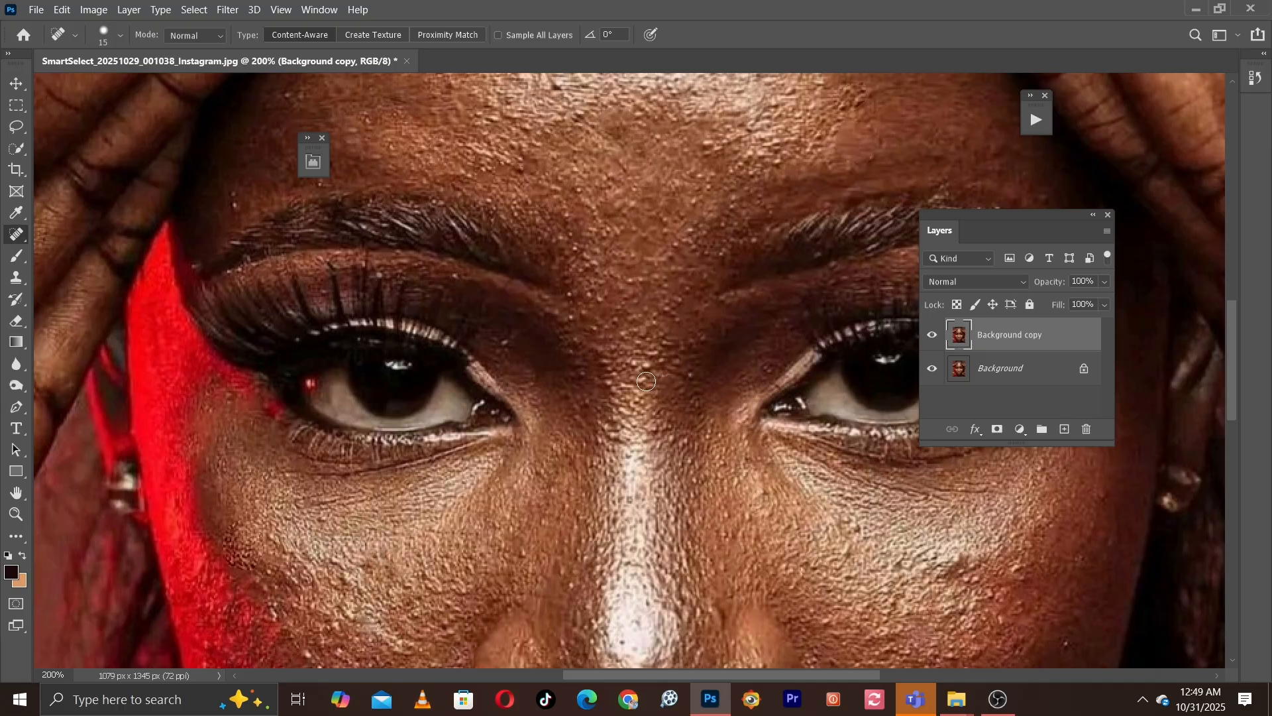
{"action": "left_click", "coordinate": [644, 382]}
{"action": "left_click", "coordinate": [644, 373]}
{"action": "left_click", "coordinate": [666, 353]}
Heal the blemish on the chin below the lower lip with a 20 px brush.
{"action": "key", "text": "ctrl+minus"}
{"action": "key", "text": "ctrl+minus"}
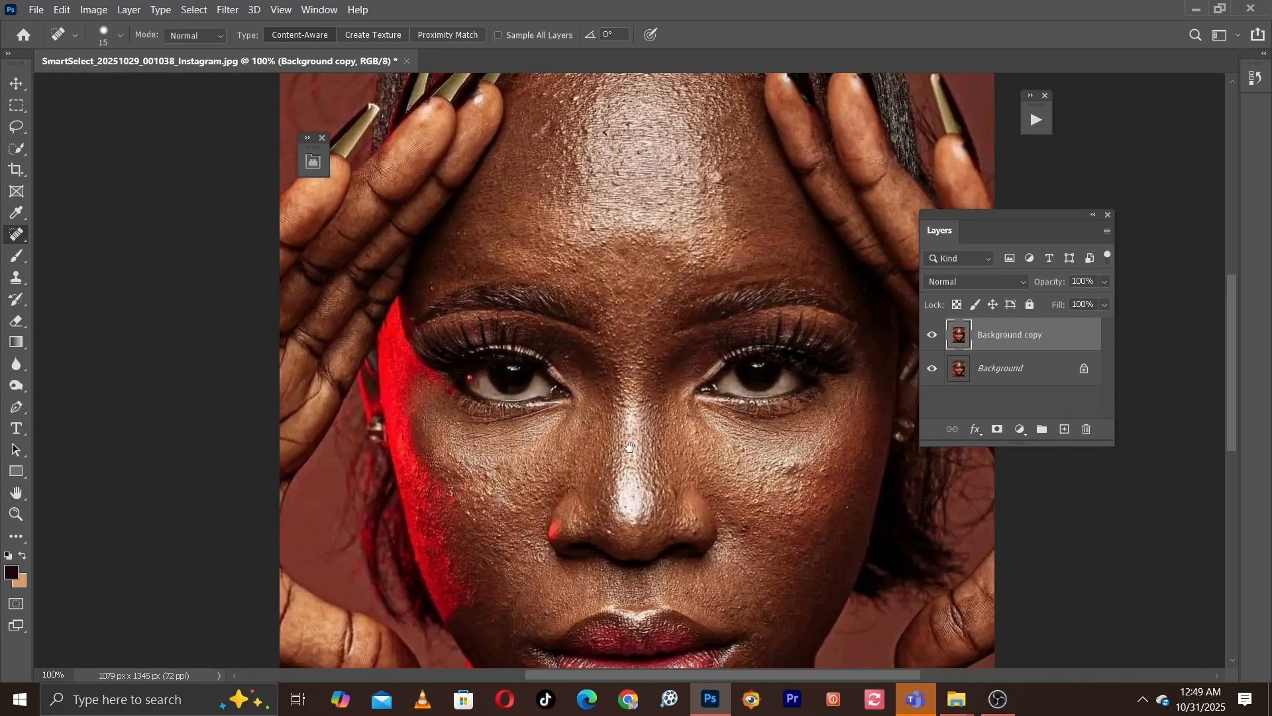
{"action": "scroll", "coordinate": [629, 463], "scroll_direction": "down", "scroll_amount": 4}
{"action": "key", "text": "bracketright"}
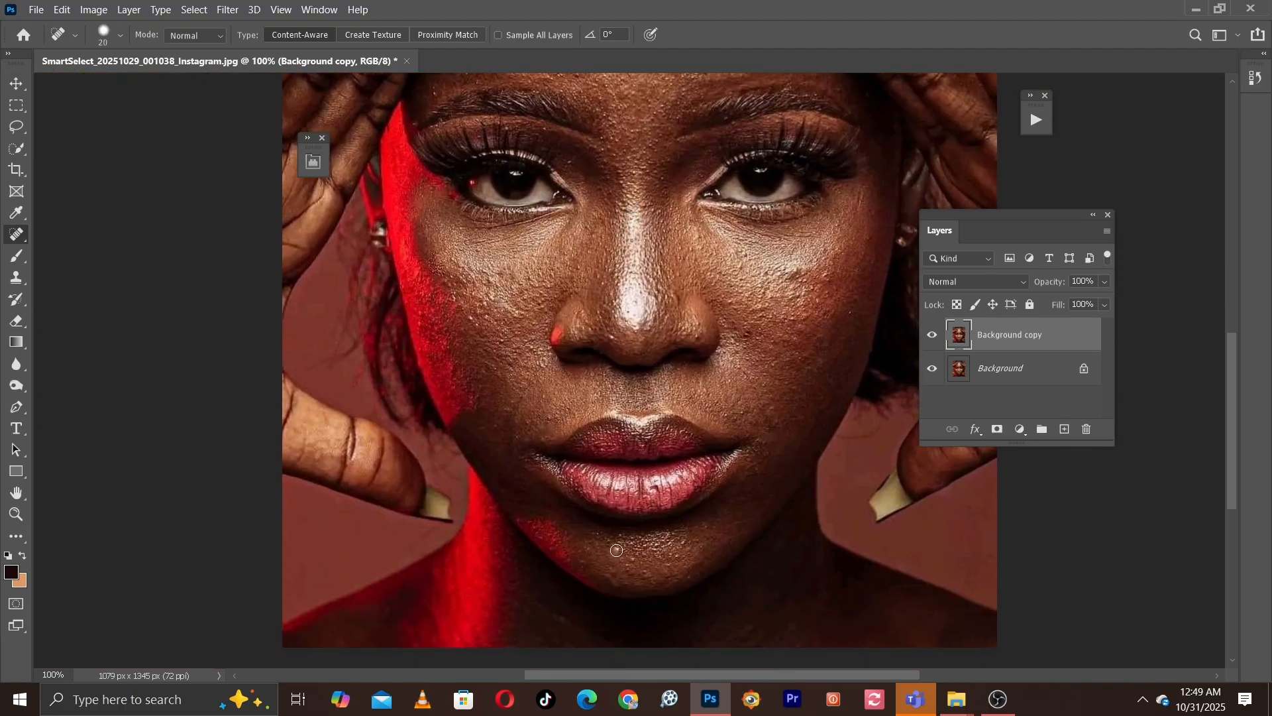
{"action": "left_click", "coordinate": [616, 550]}
Heal the bright bumps on the right cheek below the eye with a 25 px brush.
{"action": "scroll", "coordinate": [733, 361], "scroll_direction": "up", "scroll_amount": 3}
{"action": "scroll", "coordinate": [733, 361], "scroll_direction": "right", "scroll_amount": 1}
{"action": "key", "text": "bracketright"}
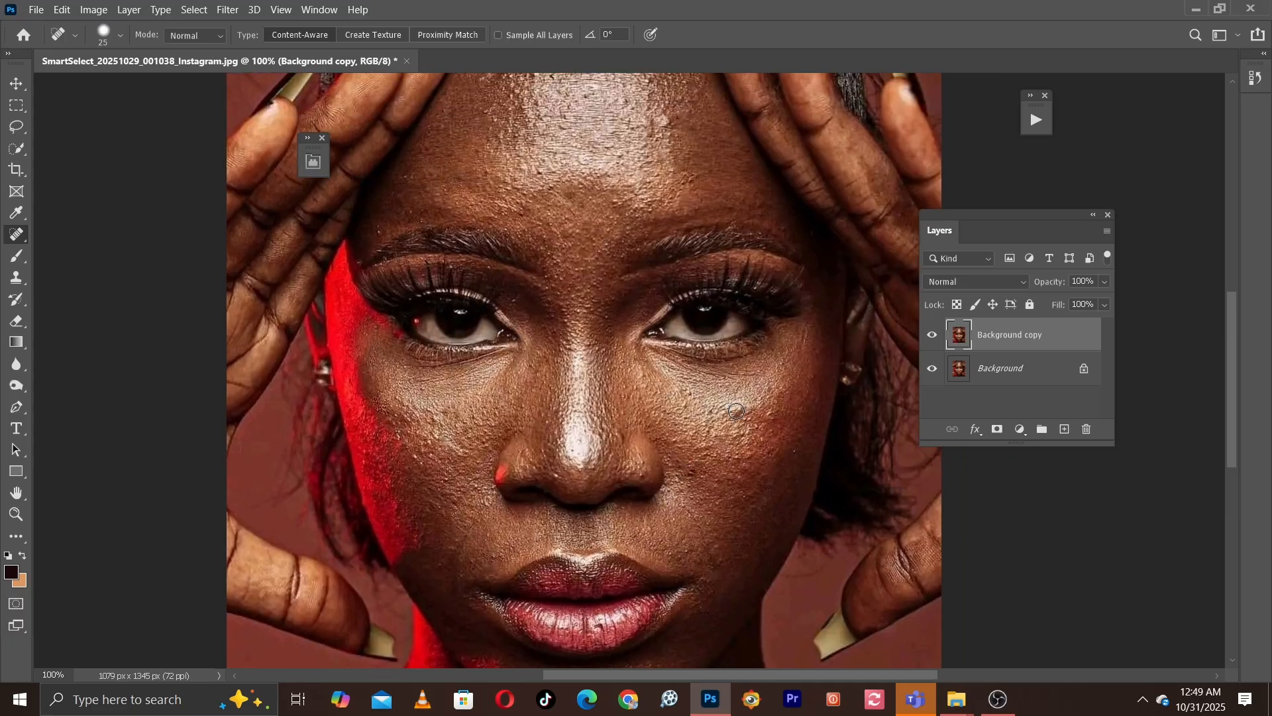
{"action": "left_click", "coordinate": [772, 417]}
{"action": "left_click", "coordinate": [739, 411]}
{"action": "mouse_move", "coordinate": [454, 513]}
{"action": "left_mouse_down"}
{"action": "mouse_move", "coordinate": [521, 437]}
{"action": "mouse_move", "coordinate": [529, 250]}
{"action": "mouse_move", "coordinate": [514, 377]}
{"action": "left_mouse_up"}
{"action": "key", "text": "bracketleft"}
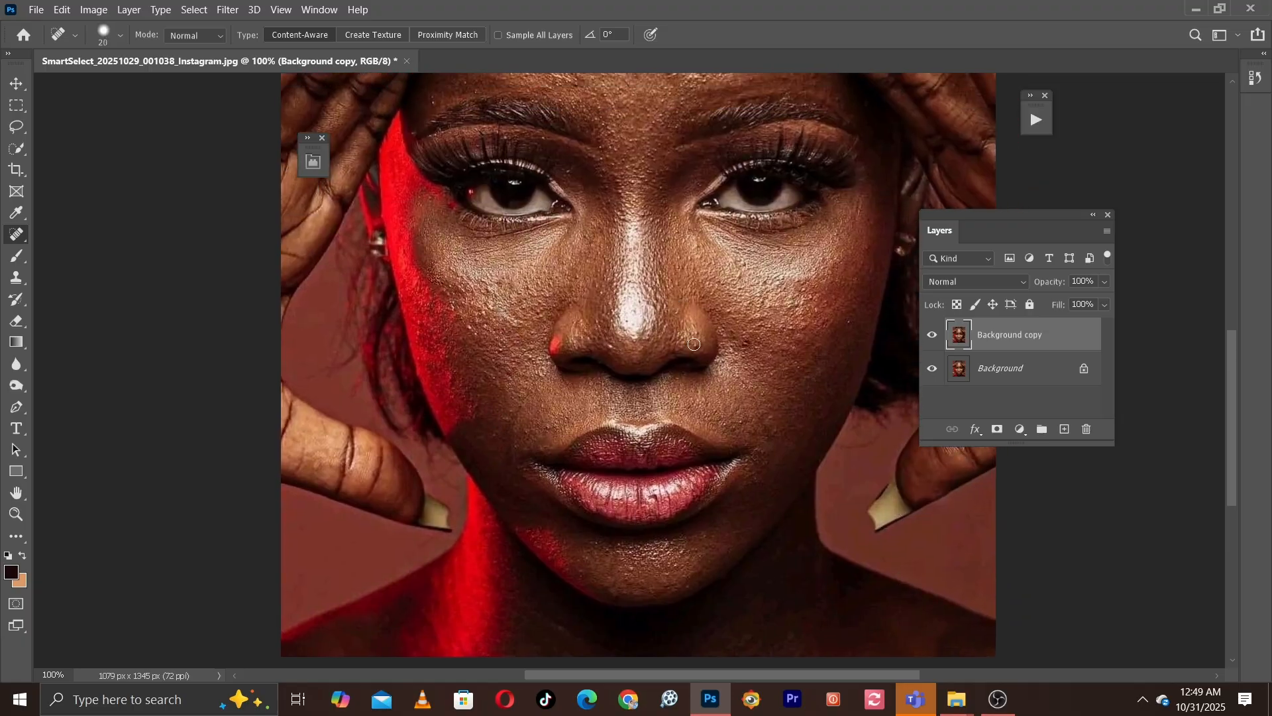
Heal the bumps at the forehead's upper left and along the highlight's right edge with 25 px and 20 px brushes.
{"action": "left_click_drag", "start_coordinate": [619, 205], "coordinate": [631, 456]}
{"action": "key", "text": "bracketright"}
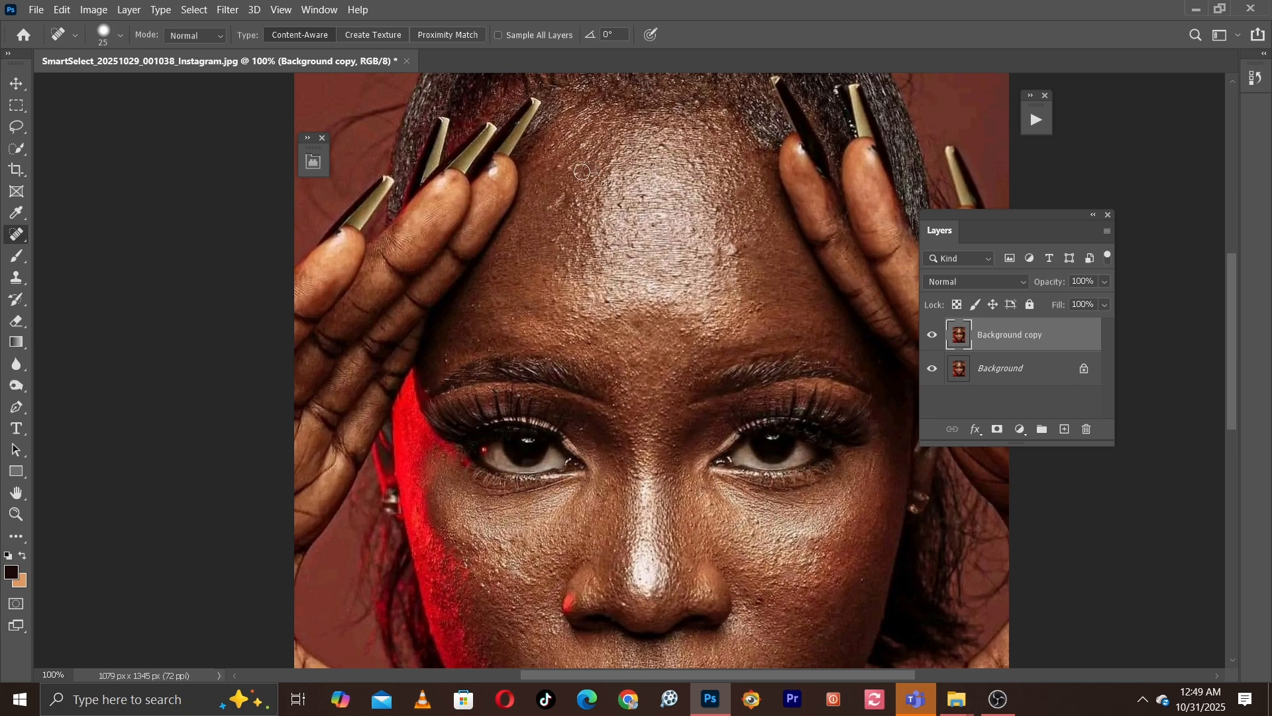
{"action": "left_click_drag", "start_coordinate": [573, 173], "coordinate": [551, 163]}
{"action": "key", "text": "["}
{"action": "mouse_move", "coordinate": [733, 245]}
{"action": "left_mouse_down"}
{"action": "mouse_move", "coordinate": [727, 270]}
{"action": "mouse_move", "coordinate": [715, 263]}
{"action": "left_mouse_up"}
{"action": "key", "text": "]"}
{"action": "left_click", "coordinate": [716, 215]}
Heal the remaining bumps along the left edge of the forehead highlight with the 25 px brush.
{"action": "key", "text": "space"}
{"action": "left_click_drag", "start_coordinate": [567, 210], "coordinate": [576, 261]}
{"action": "left_click", "coordinate": [610, 348]}
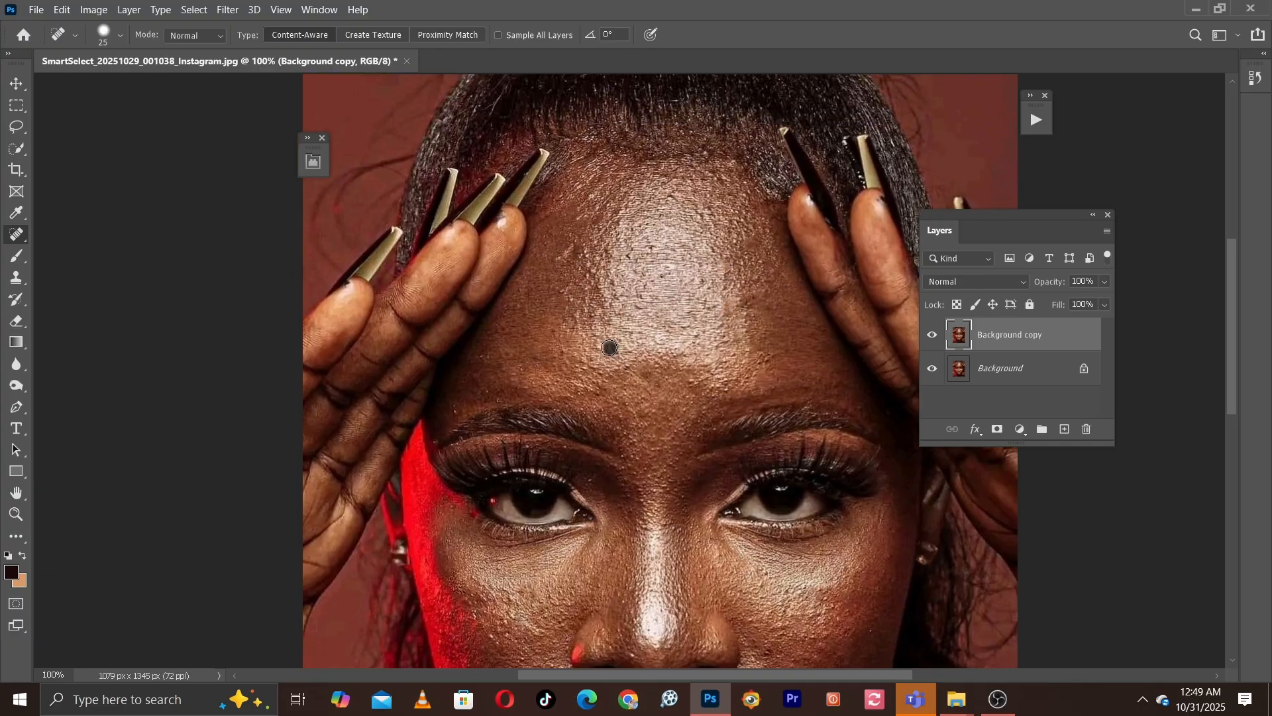
{"action": "left_click", "coordinate": [601, 345]}
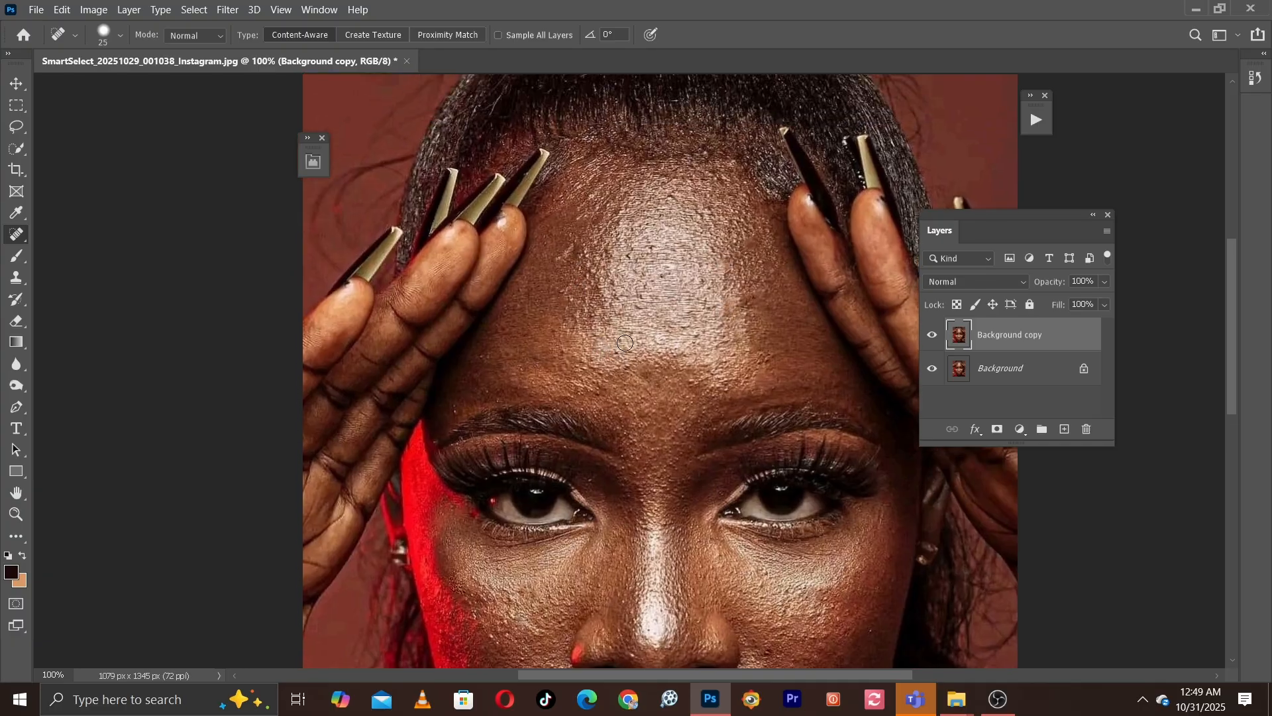
{"action": "left_click", "coordinate": [591, 263]}
{"action": "key", "text": "ctrl+minus"}
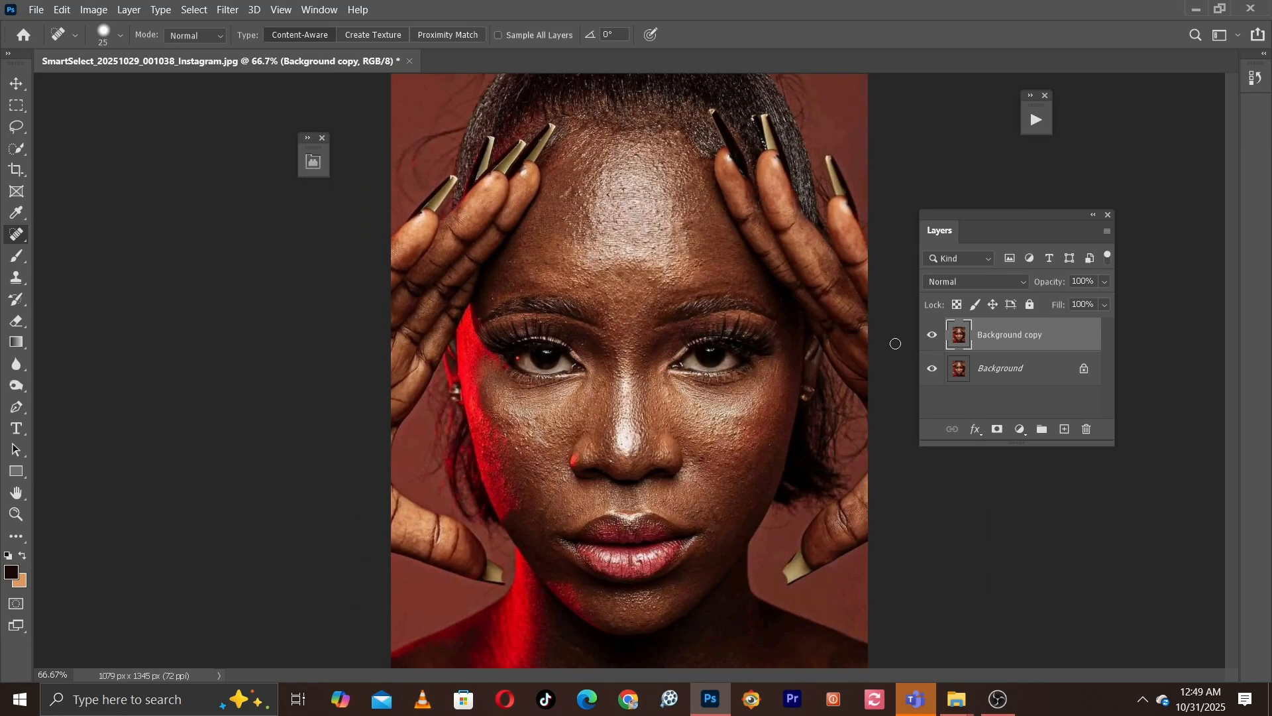
Compare the retouched portrait with the original by hiding and showing the Background copy layer at different zoom levels.
{"action": "left_click", "coordinate": [931, 335]}
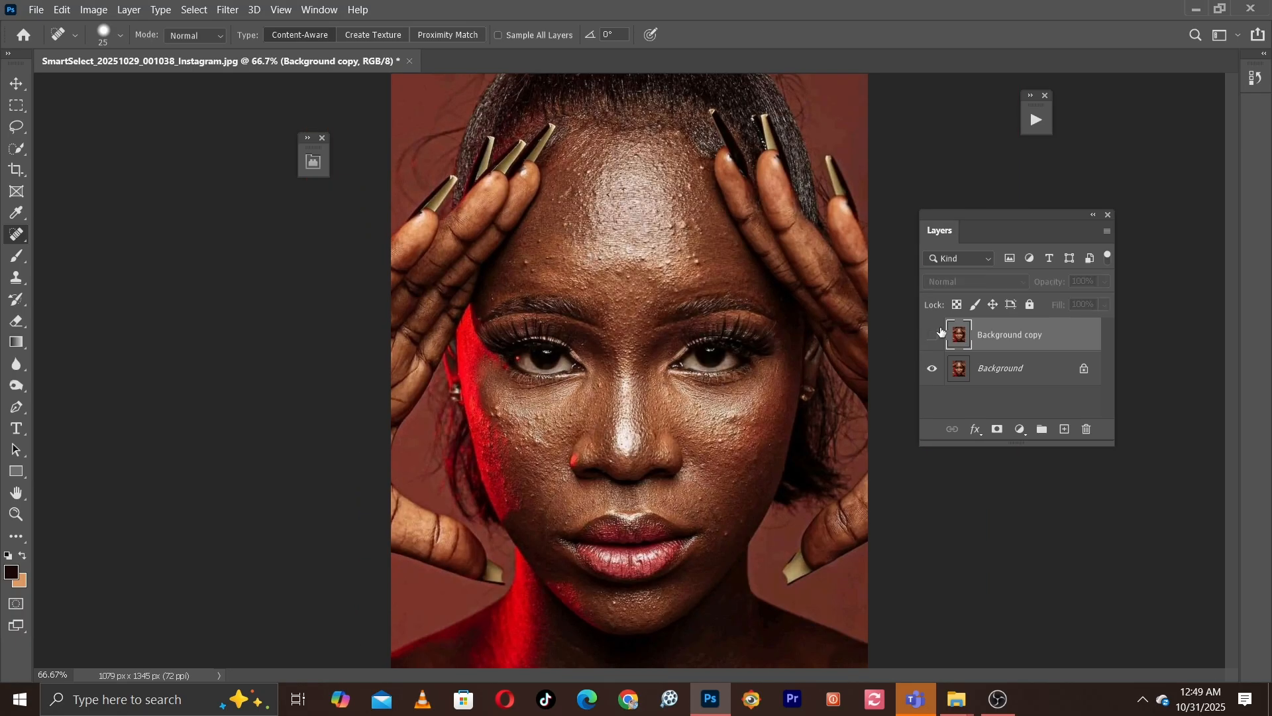
{"action": "left_click", "coordinate": [933, 336]}
{"action": "left_click", "coordinate": [936, 335]}
{"action": "left_click", "coordinate": [936, 335]}
{"action": "left_click", "coordinate": [936, 335]}
{"action": "left_click", "coordinate": [933, 338]}
{"action": "left_click", "coordinate": [933, 336]}
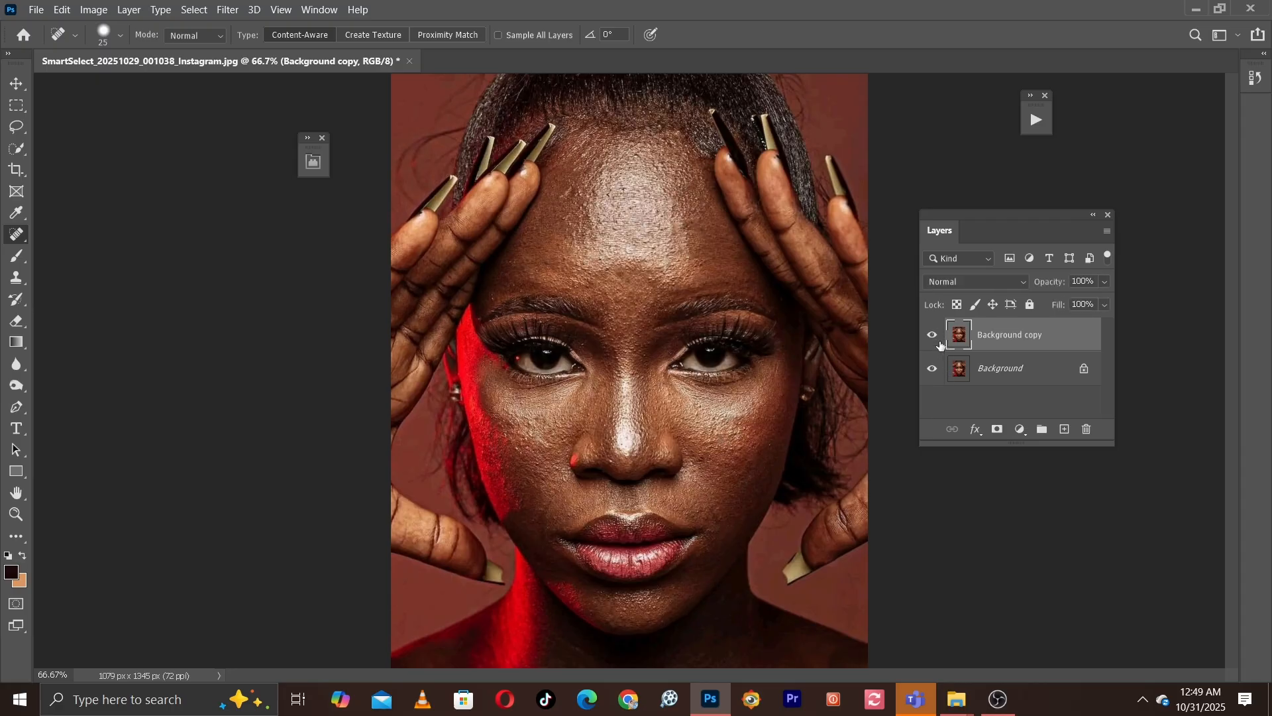
{"action": "left_click", "coordinate": [935, 338]}
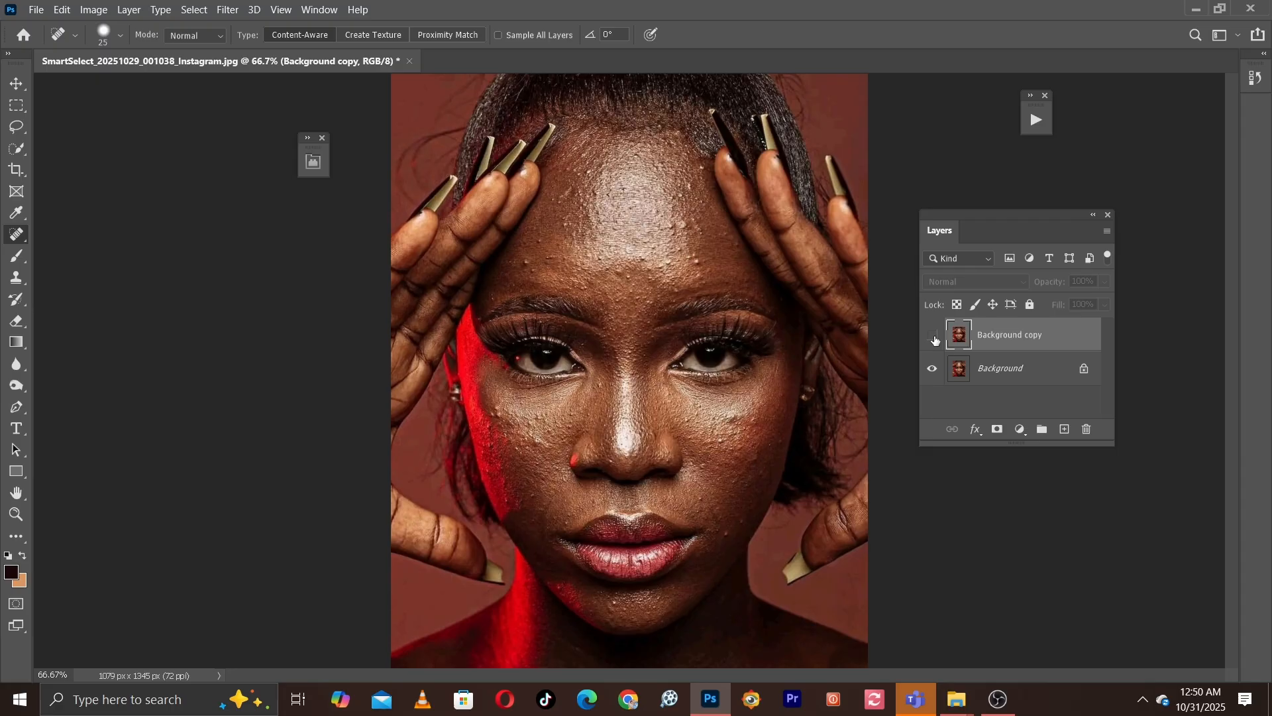
{"action": "left_click", "coordinate": [934, 338]}
{"action": "key", "text": "ctrl+minus"}
{"action": "key", "text": "ctrl+minus"}
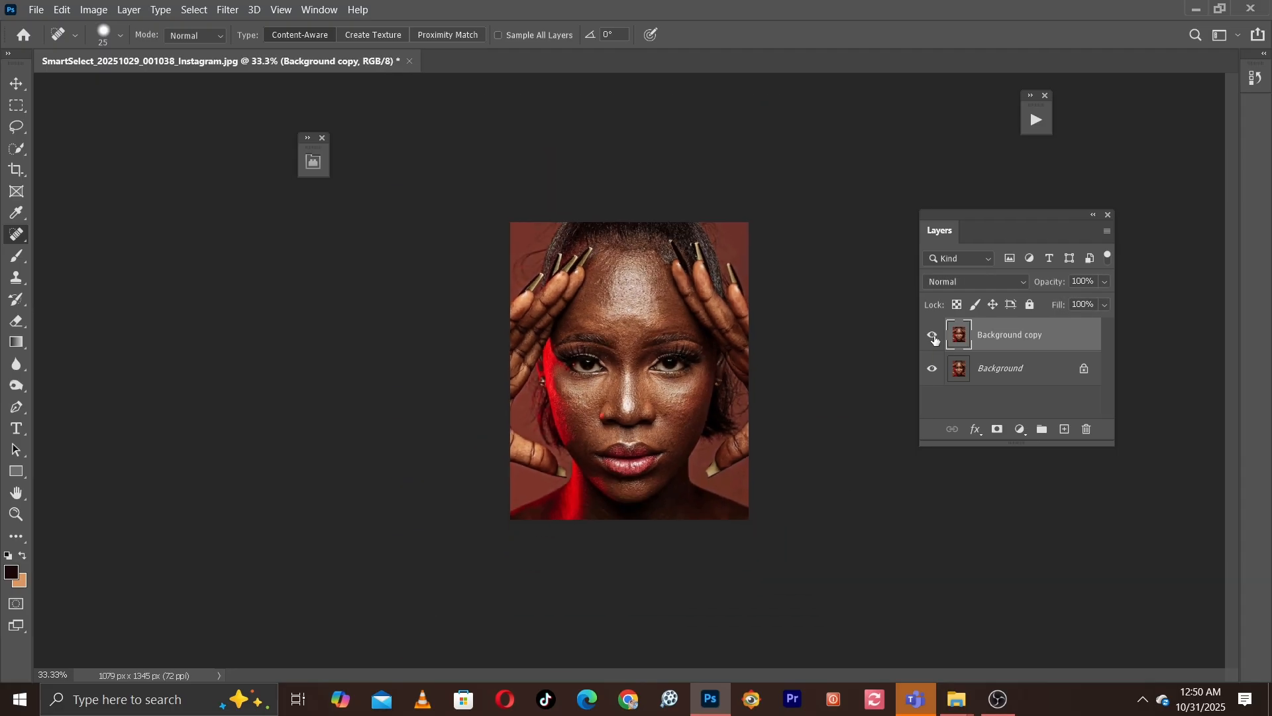
{"action": "key", "text": "ctrl+plus"}
{"action": "key", "text": "ctrl+plus"}
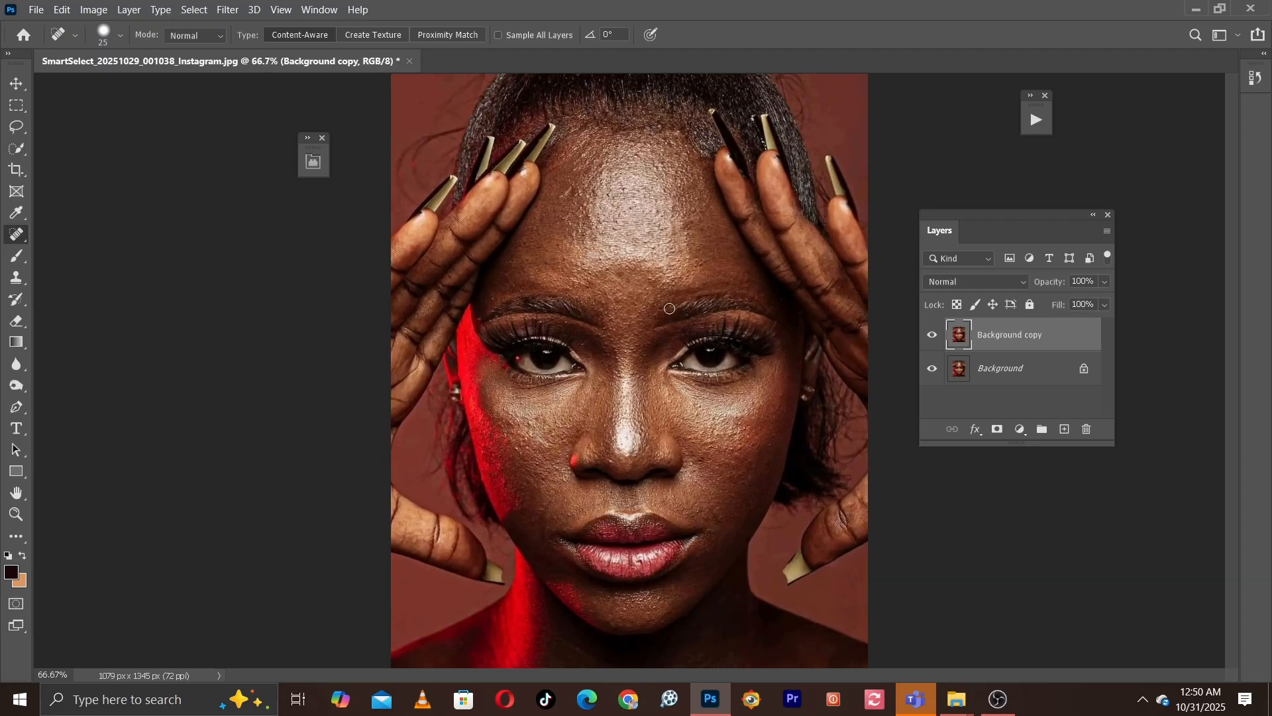
{"action": "key", "text": "ctrl+plus"}
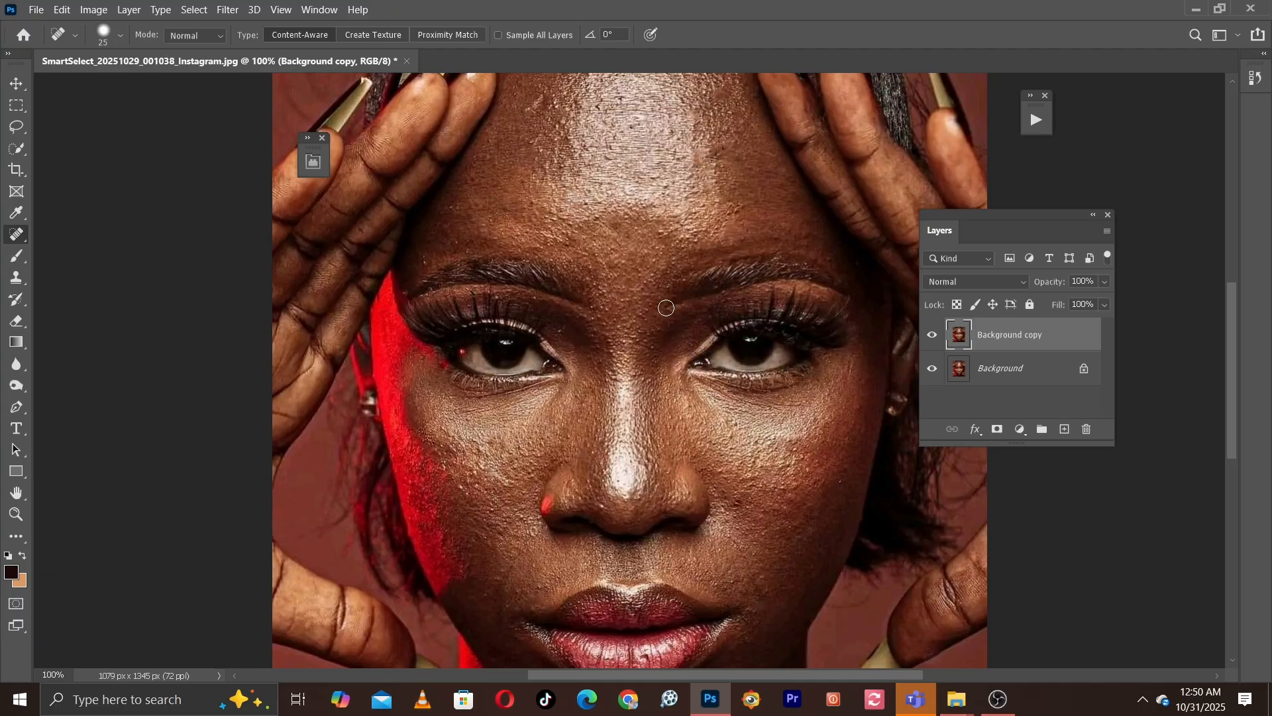
{"action": "left_click", "coordinate": [935, 339]}
{"action": "key", "text": "ctrl+minus"}
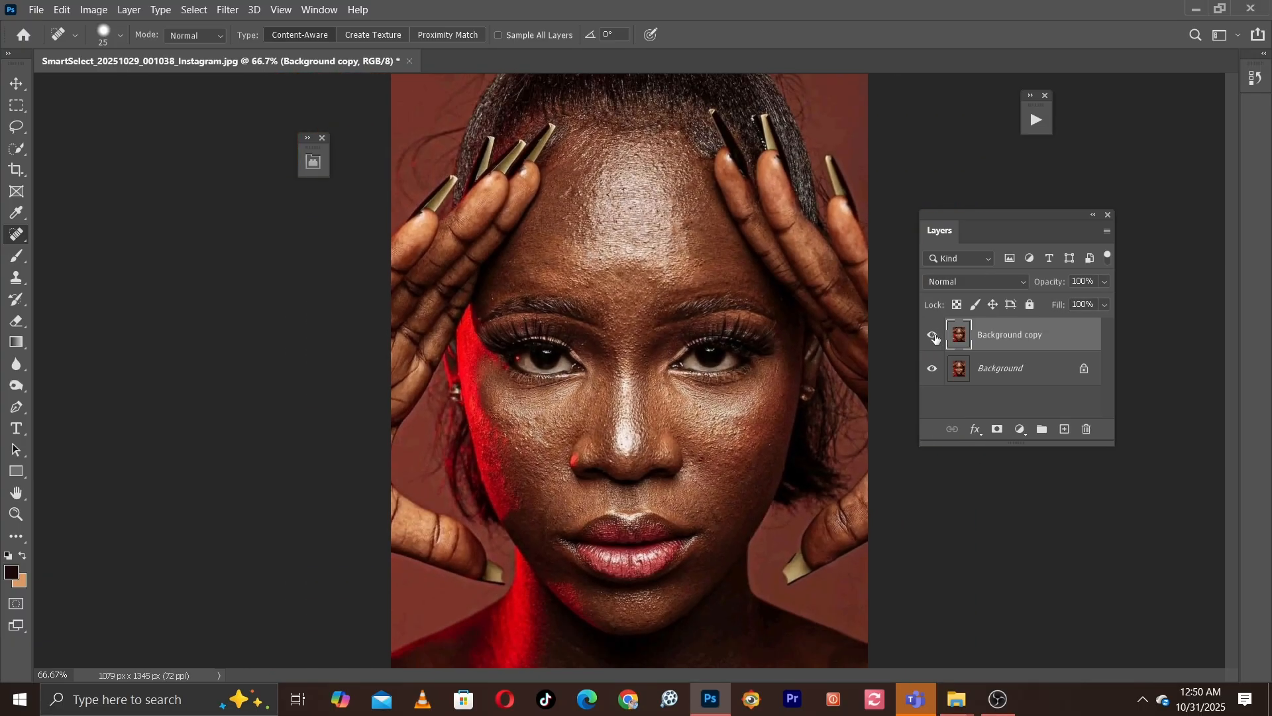
{"action": "left_click", "coordinate": [936, 339]}
{"action": "left_click", "coordinate": [934, 337]}
Merge the retouched copy into the Background layer and duplicate the merged layer twice.
{"action": "key", "text": "ctrl+e"}
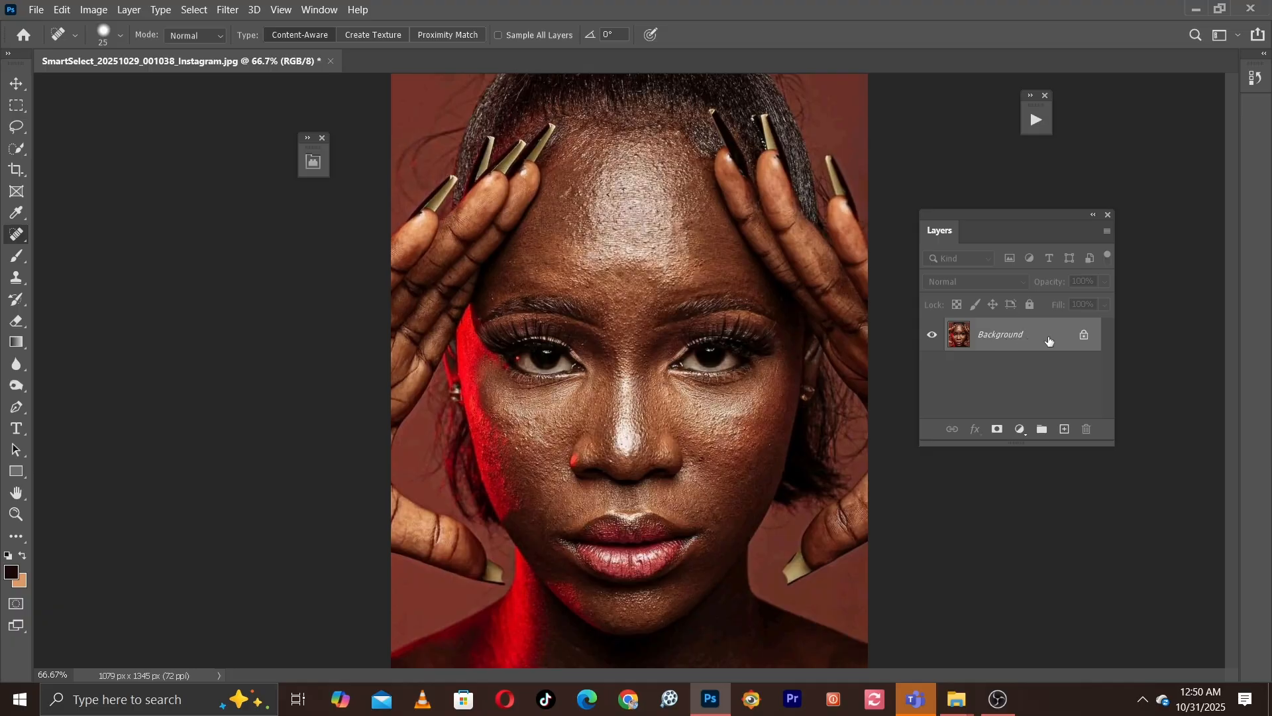
{"action": "left_click_drag", "start_coordinate": [1049, 341], "coordinate": [1067, 428]}
{"action": "left_click_drag", "start_coordinate": [1022, 334], "coordinate": [1065, 429]}
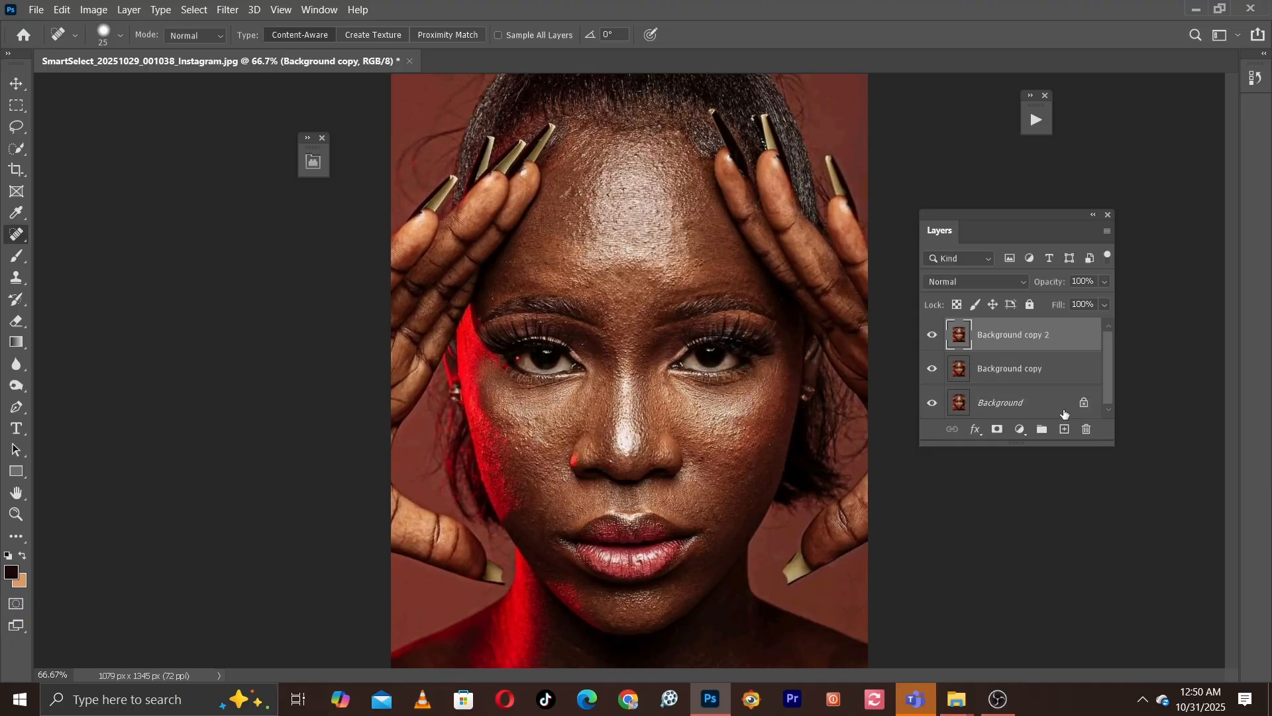
Rename the lower duplicate layer "low" and the upper duplicate layer "high".
{"action": "double_click", "coordinate": [1021, 371]}
{"action": "key", "text": "BackSpace"}
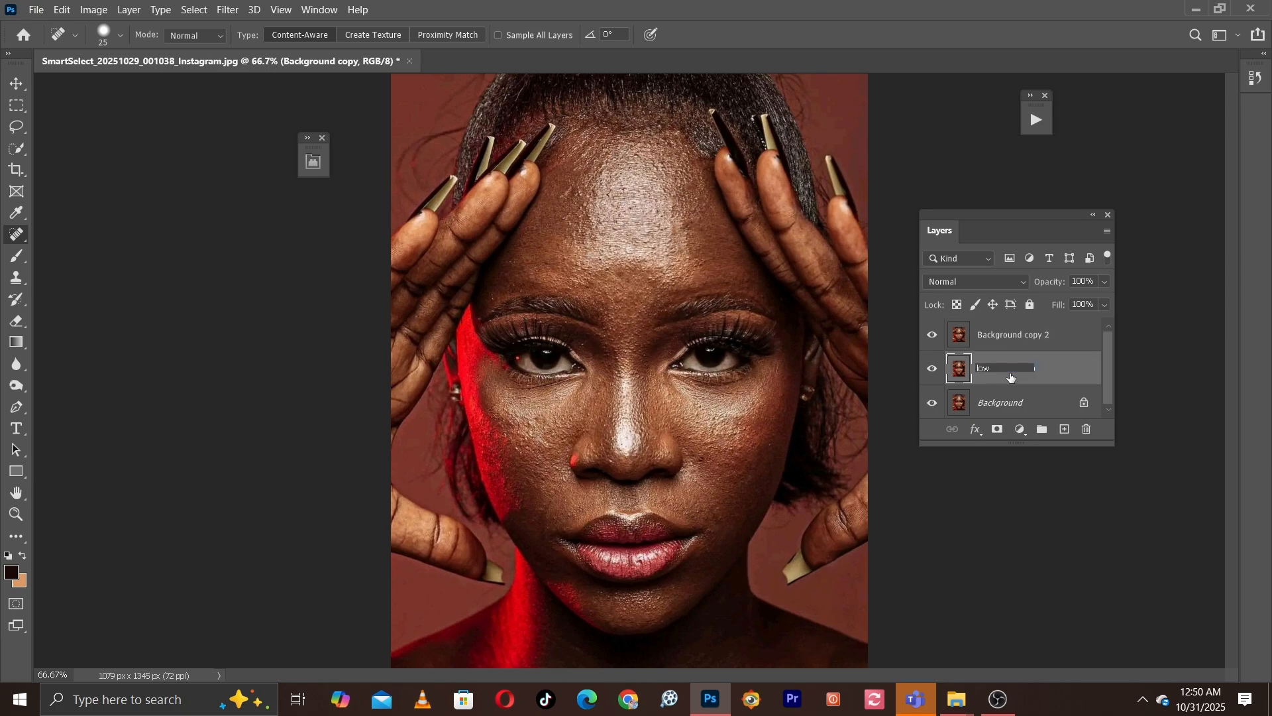
{"action": "key", "text": "Return"}
{"action": "double_click", "coordinate": [1011, 334]}
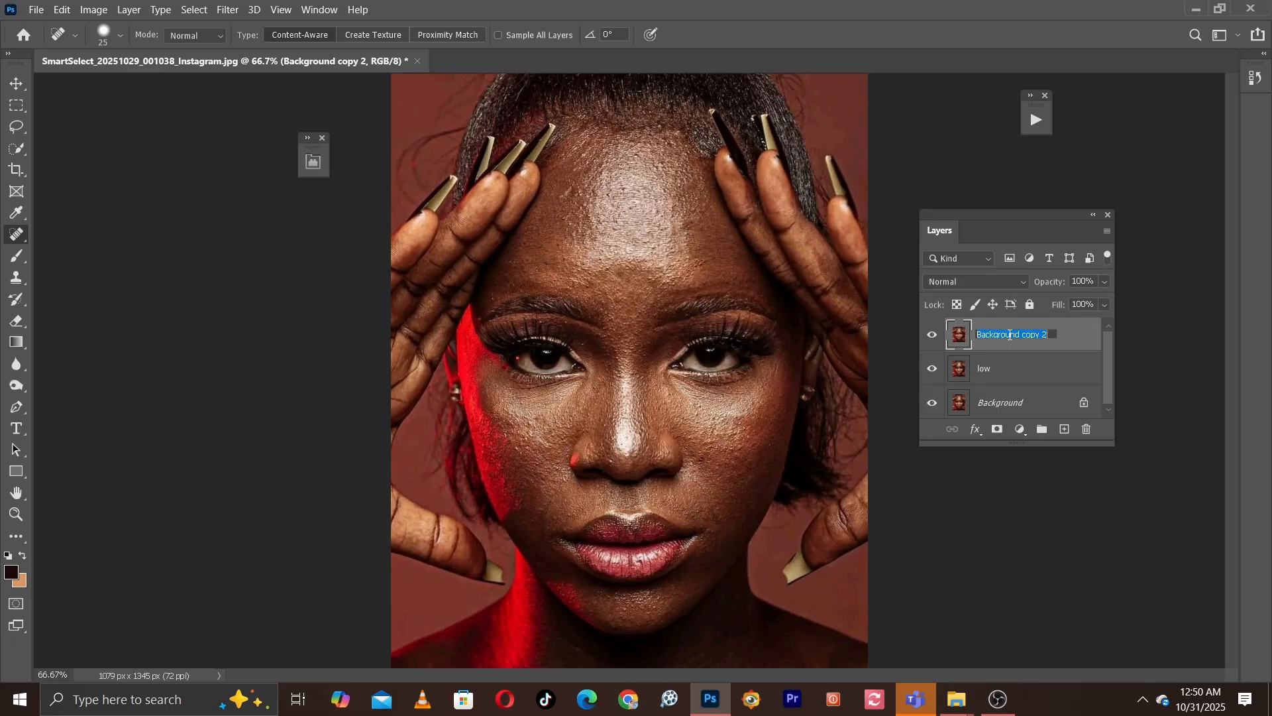
{"action": "type", "text": "high"}
{"action": "key", "text": "Return"}
Hide the high layer and open the Gaussian Blur filter on the low layer.
{"action": "left_click", "coordinate": [1010, 371]}
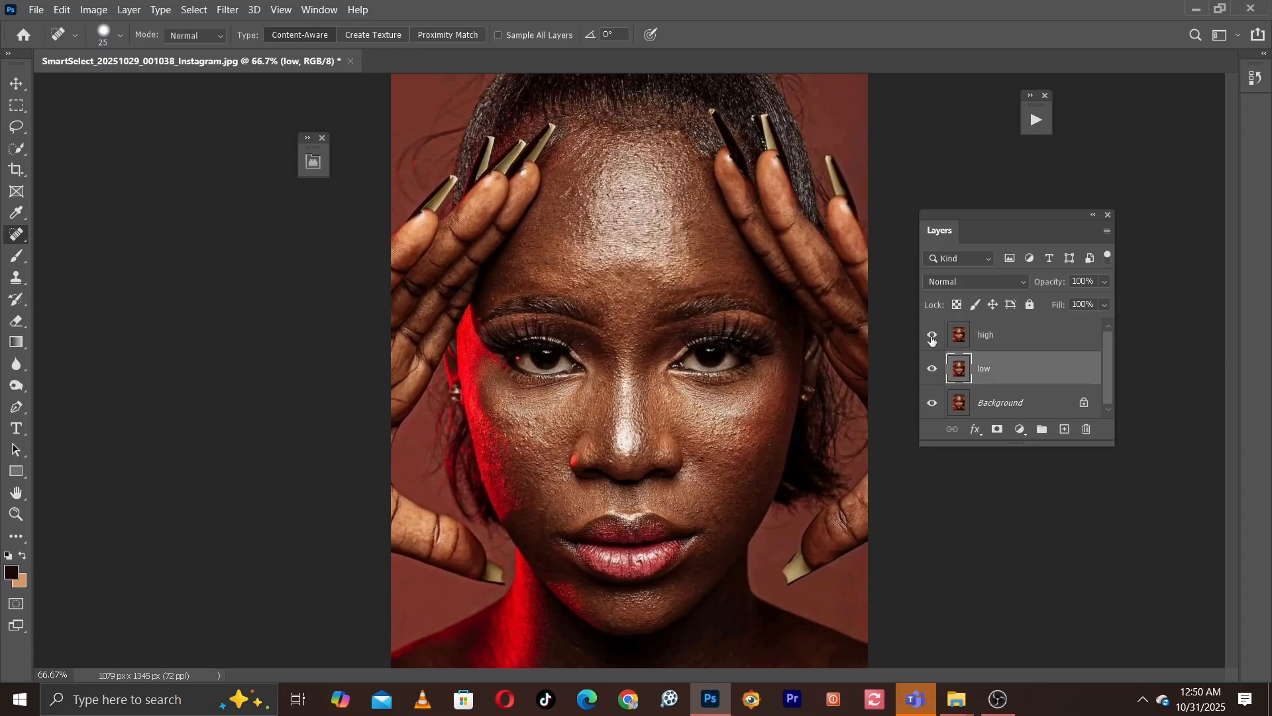
{"action": "left_click", "coordinate": [994, 336]}
{"action": "left_click", "coordinate": [1006, 375]}
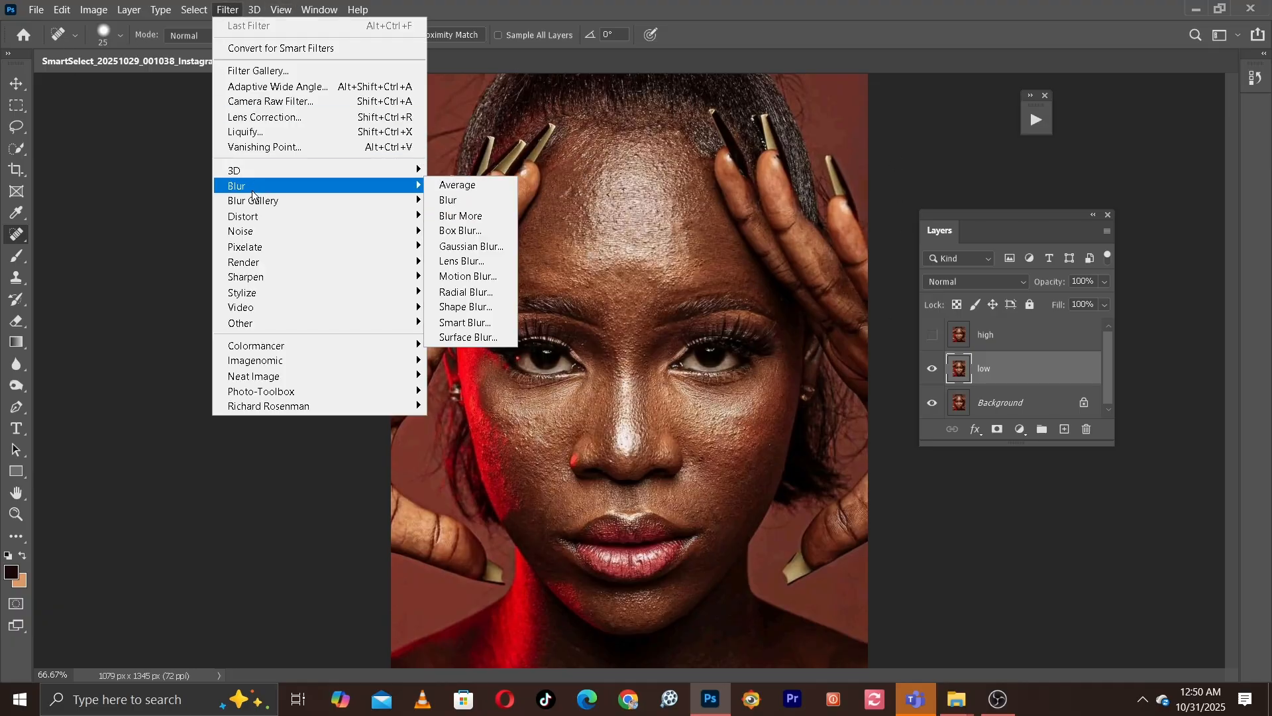
{"action": "mouse_move", "coordinate": [278, 187]}
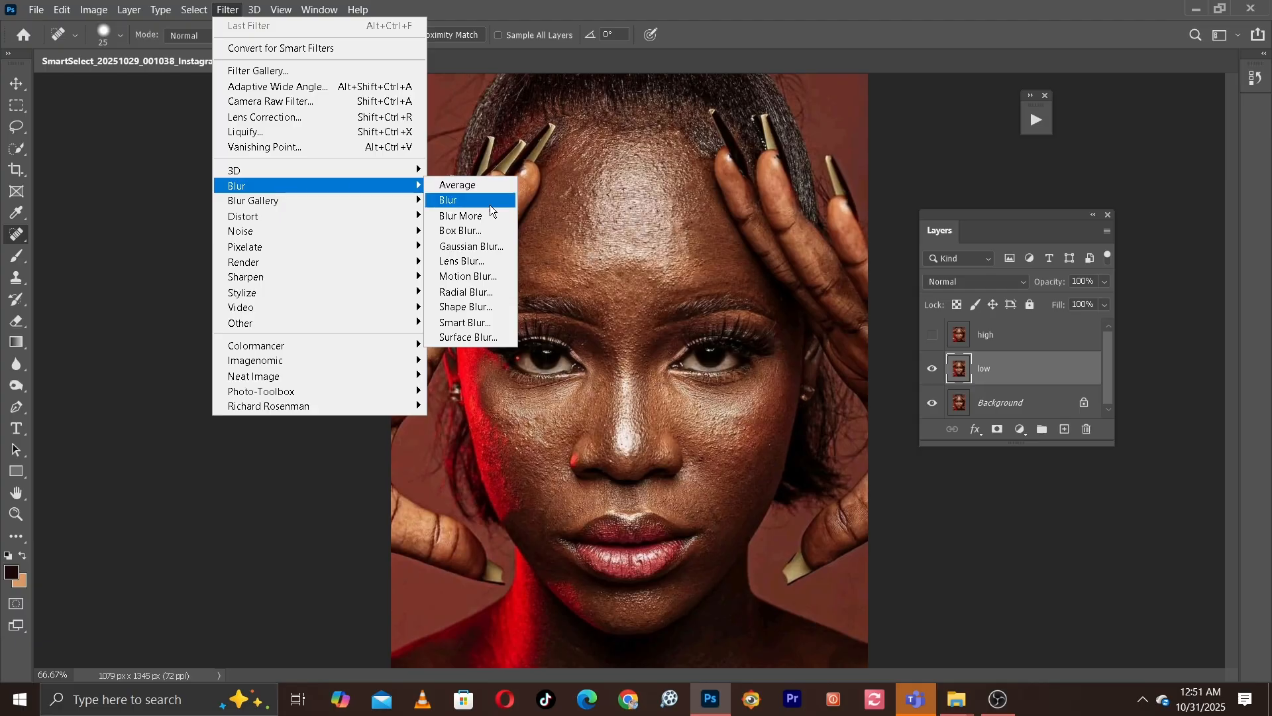
{"action": "left_click", "coordinate": [468, 247]}
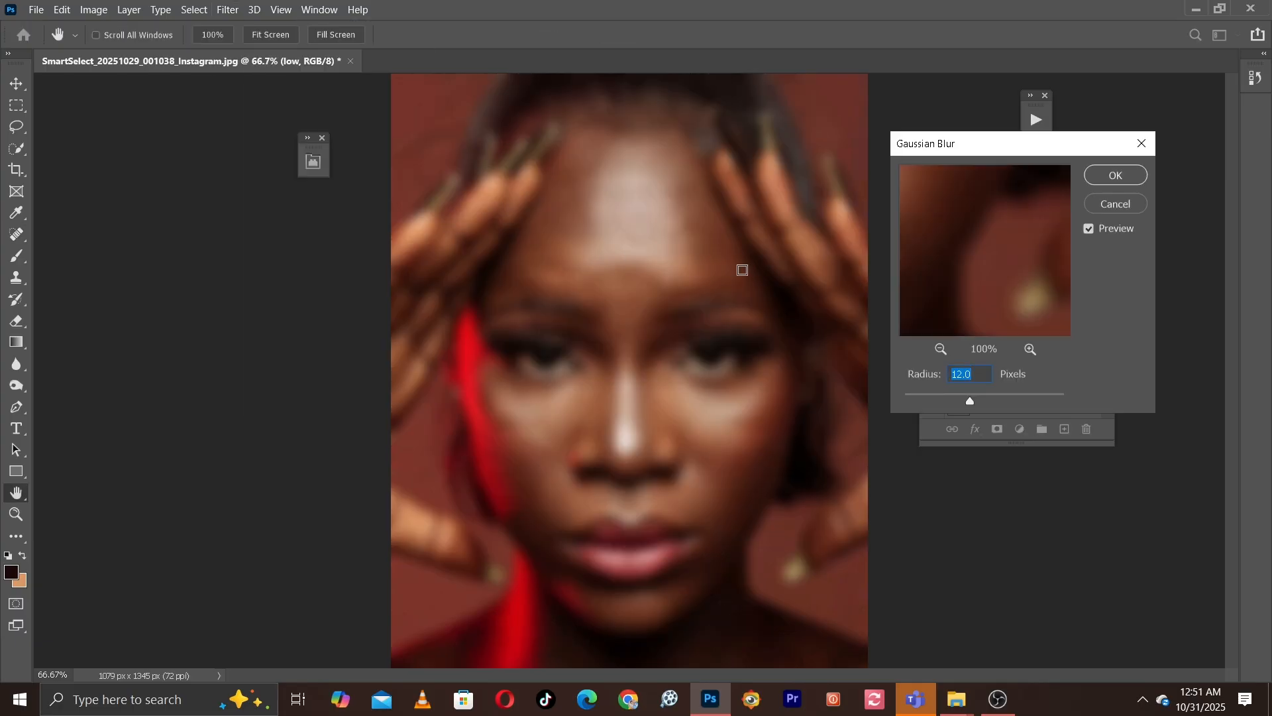
Lower the blur radius to 0.1 pixels and examine the cheek, eye and forehead skin texture in the filter preview.
{"action": "left_click_drag", "start_coordinate": [935, 226], "coordinate": [1066, 365]}
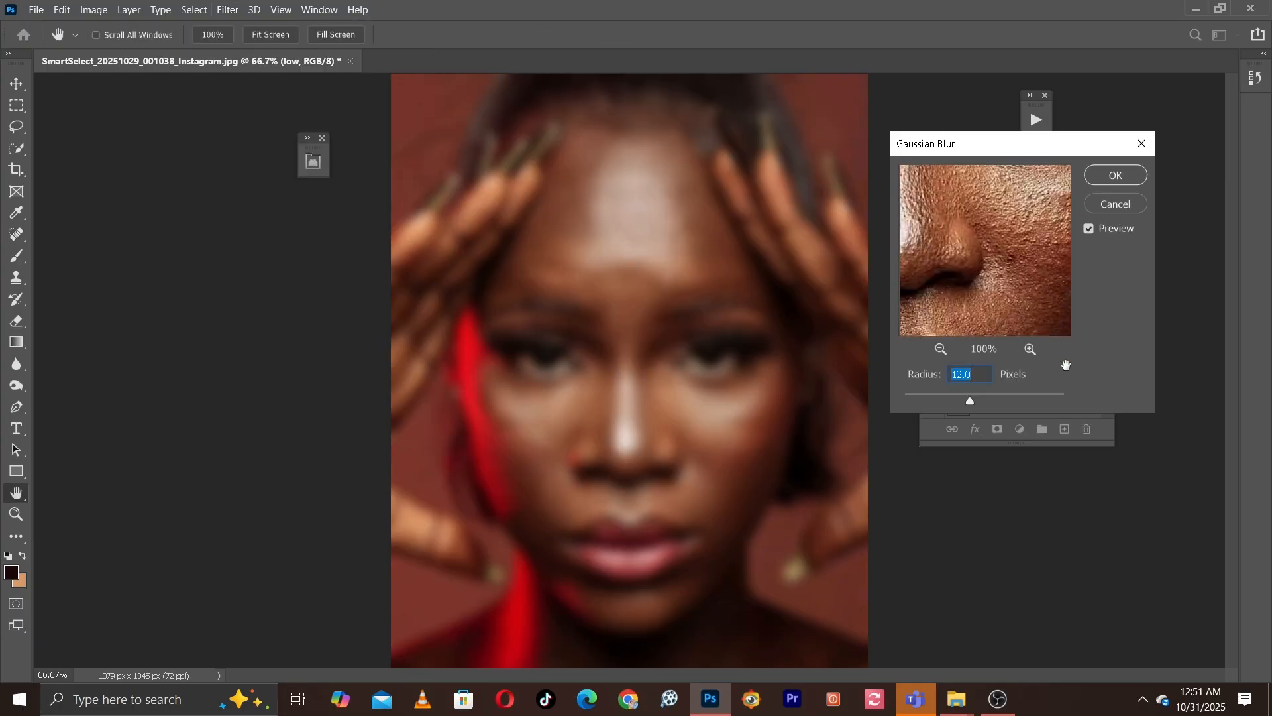
{"action": "left_click_drag", "start_coordinate": [957, 251], "coordinate": [1092, 217]}
{"action": "left_click_drag", "start_coordinate": [973, 228], "coordinate": [1002, 264]}
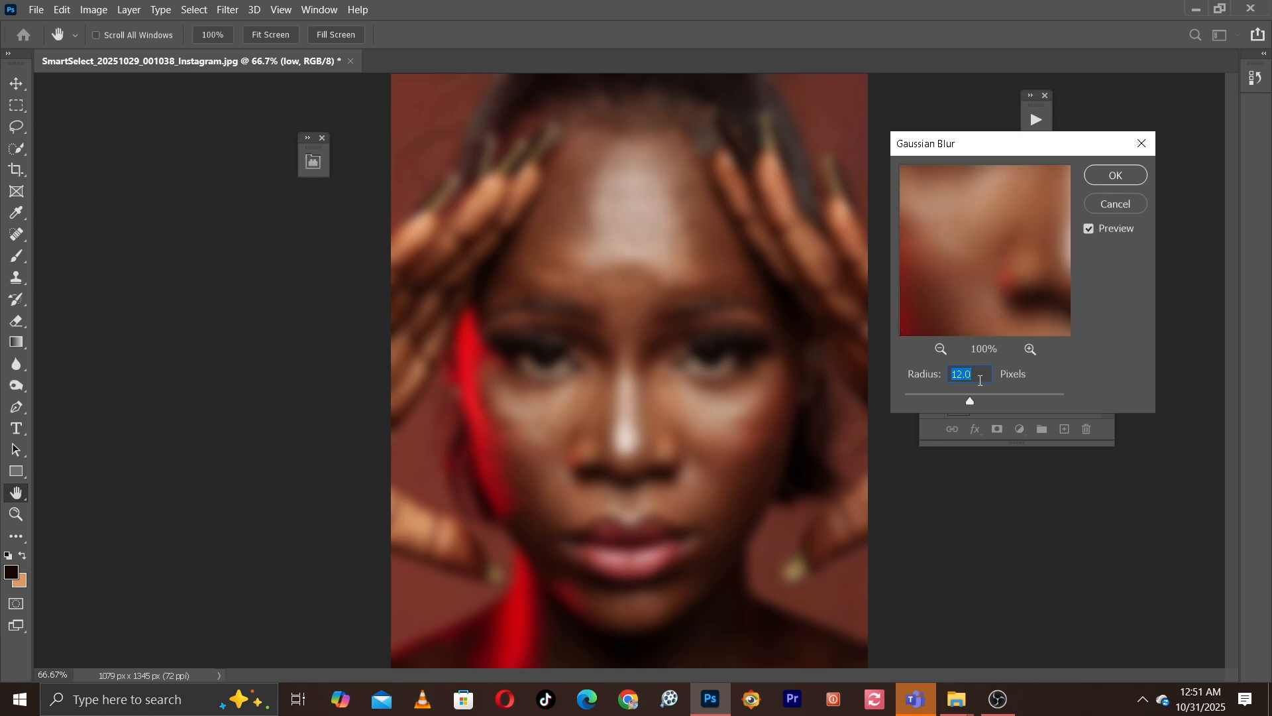
{"action": "left_click_drag", "start_coordinate": [946, 279], "coordinate": [980, 276]}
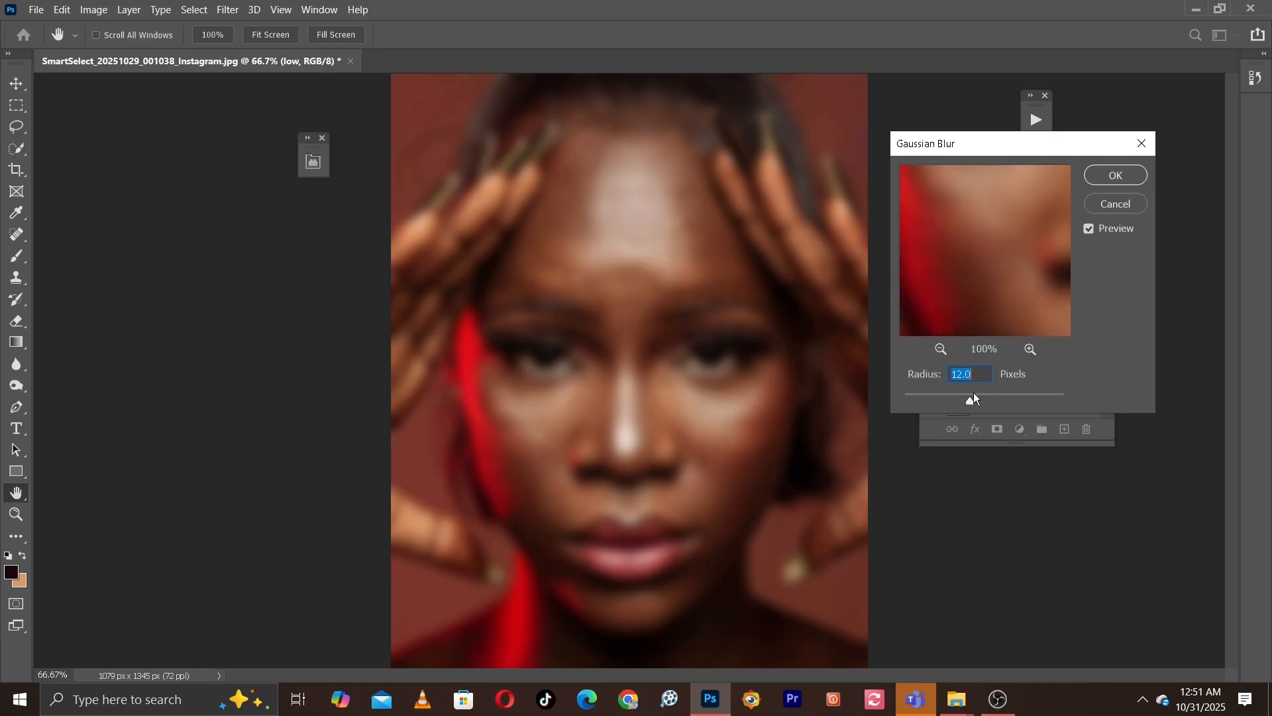
{"action": "left_click_drag", "start_coordinate": [925, 409], "coordinate": [849, 407]}
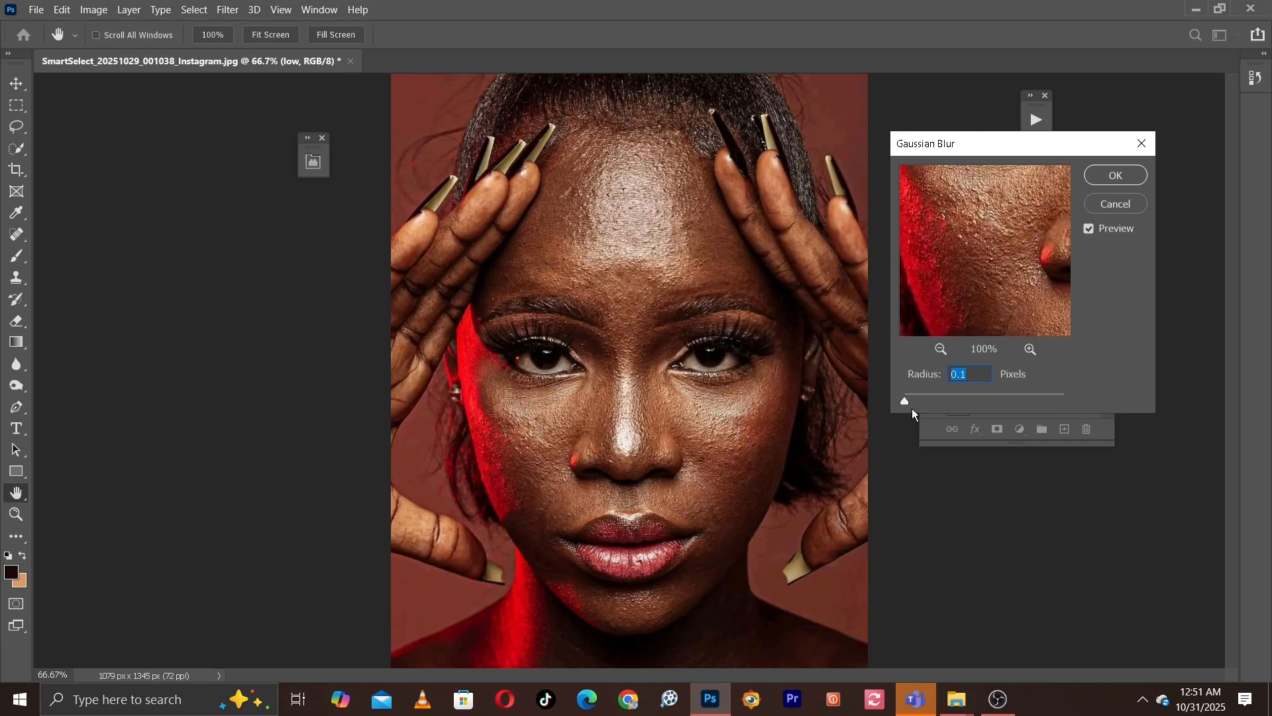
{"action": "left_click_drag", "start_coordinate": [971, 259], "coordinate": [880, 264]}
{"action": "left_click_drag", "start_coordinate": [1010, 257], "coordinate": [1071, 352]}
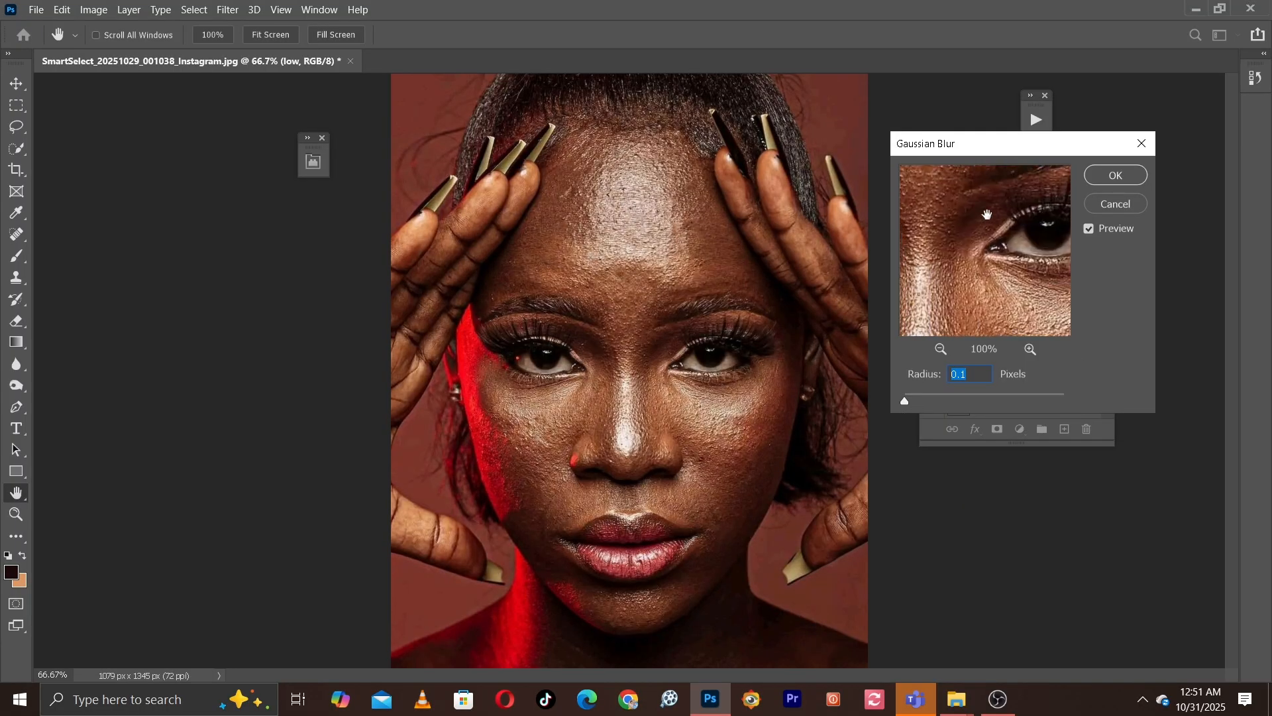
{"action": "left_click_drag", "start_coordinate": [985, 215], "coordinate": [1041, 326]}
{"action": "mouse_move", "coordinate": [992, 241]}
{"action": "left_mouse_down"}
{"action": "mouse_move", "coordinate": [1030, 349]}
{"action": "mouse_move", "coordinate": [972, 243]}
{"action": "mouse_move", "coordinate": [989, 255]}
{"action": "left_mouse_up"}
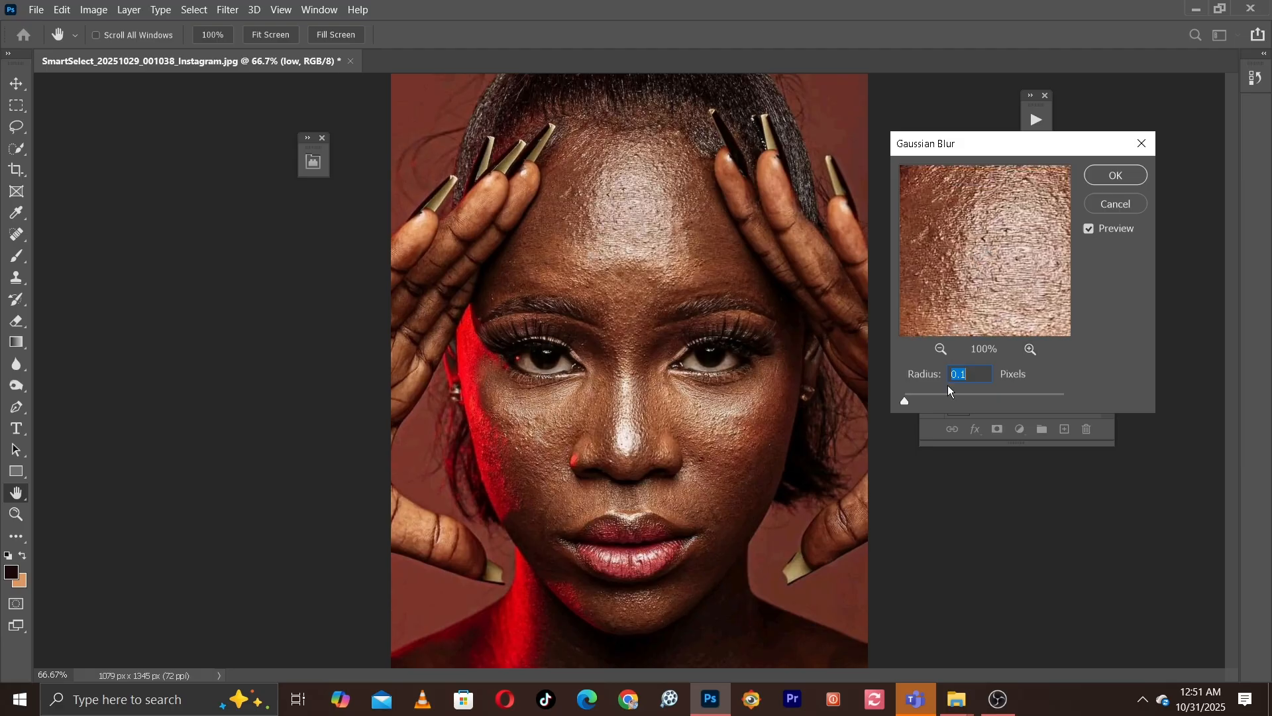
Set the Gaussian Blur radius to 4.0 pixels and apply it to the low layer.
{"action": "left_click", "coordinate": [913, 397]}
{"action": "left_click_drag", "start_coordinate": [916, 399], "coordinate": [922, 402]}
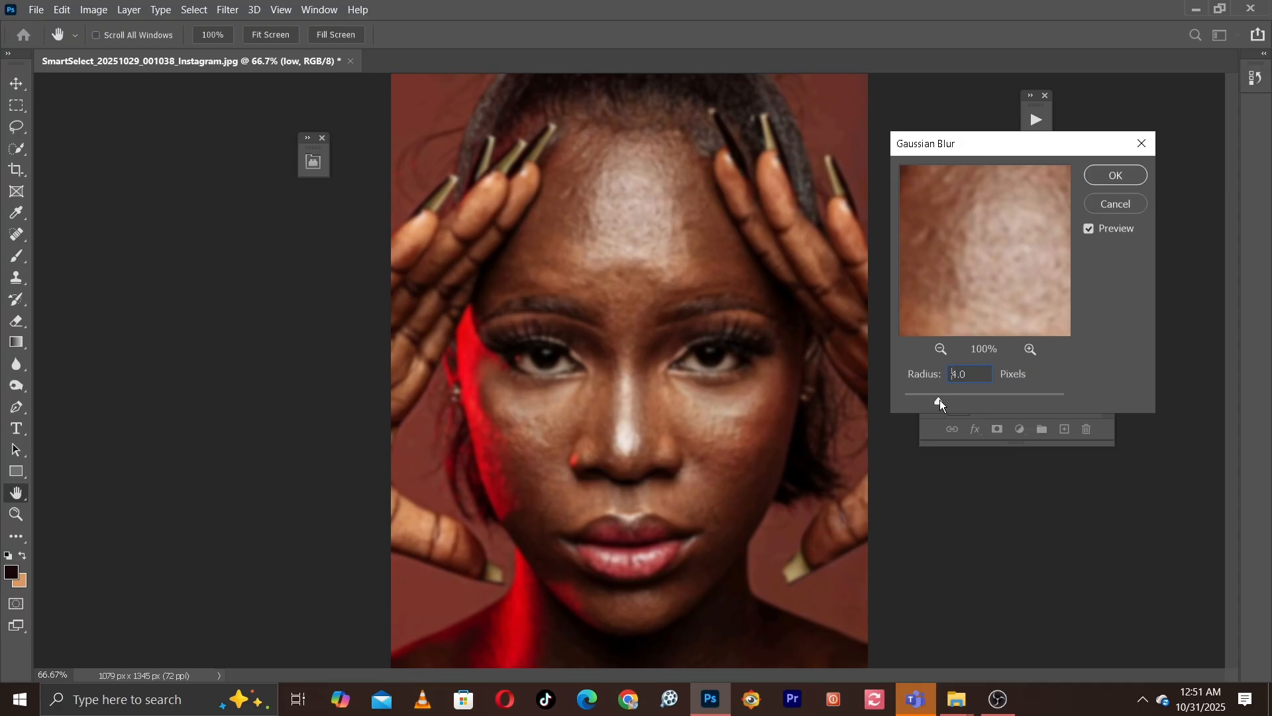
{"action": "left_click", "coordinate": [939, 400]}
{"action": "left_click", "coordinate": [1117, 178]}
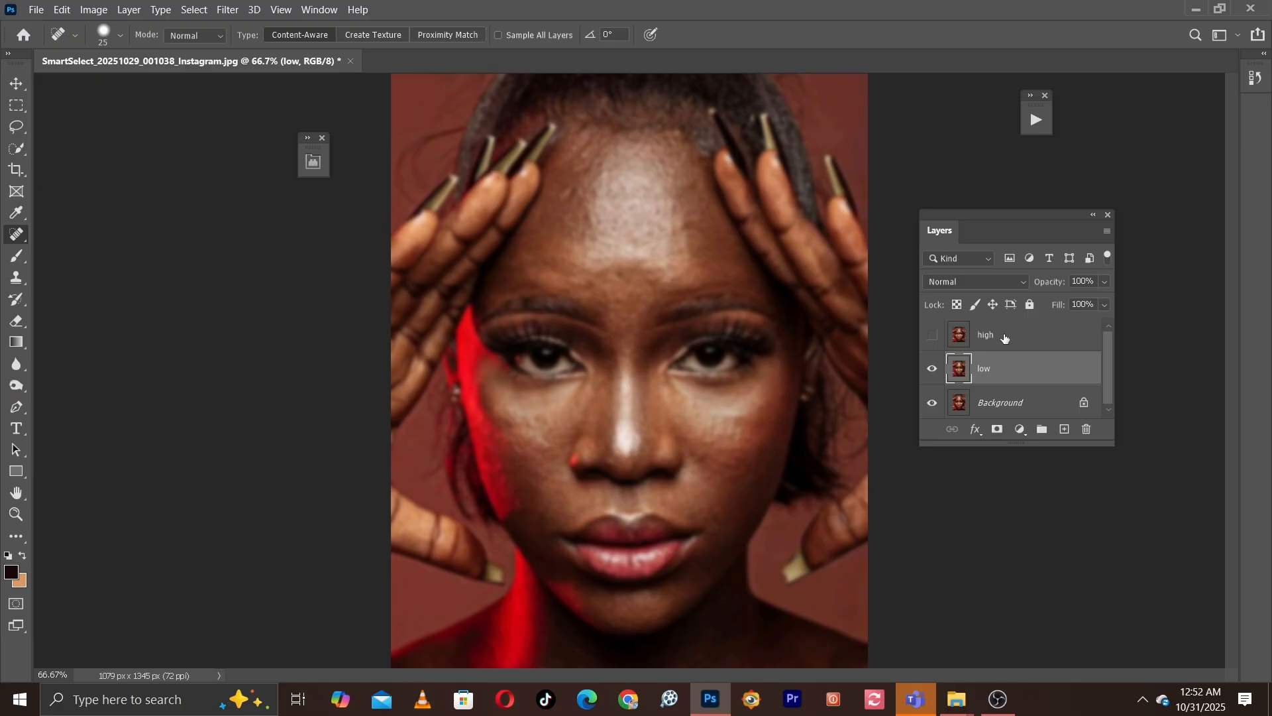
Select the high layer and make it visible again.
{"action": "left_click", "coordinate": [1005, 338]}
{"action": "left_click", "coordinate": [932, 336]}
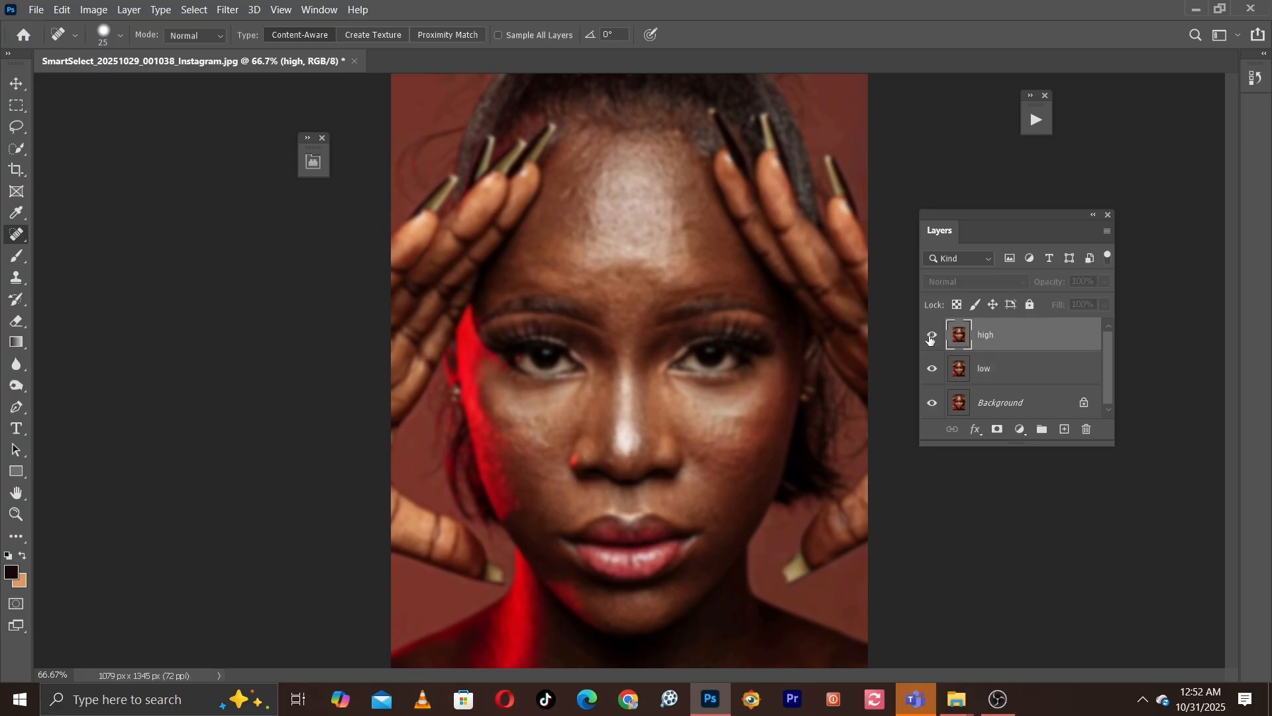
{"action": "left_click", "coordinate": [931, 337]}
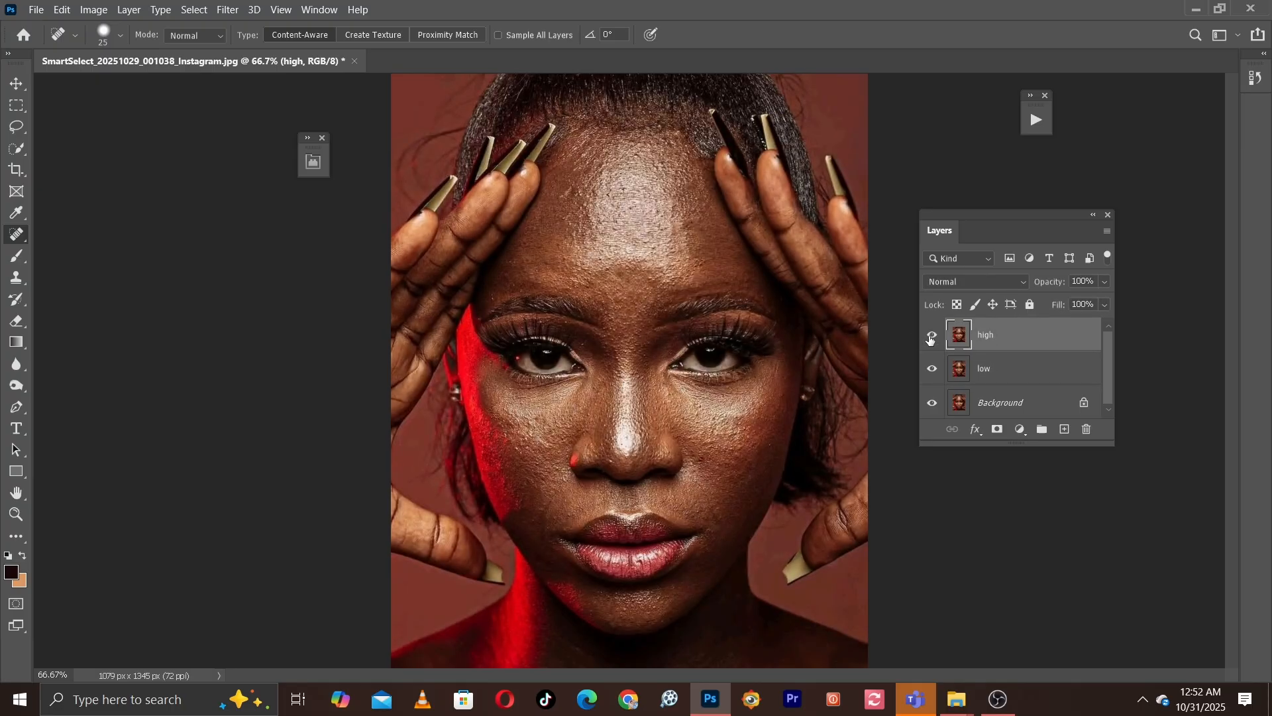
Start Apply Image on the high layer with low as the source layer and Subtract as the blending mode.
{"action": "left_click", "coordinate": [93, 10]}
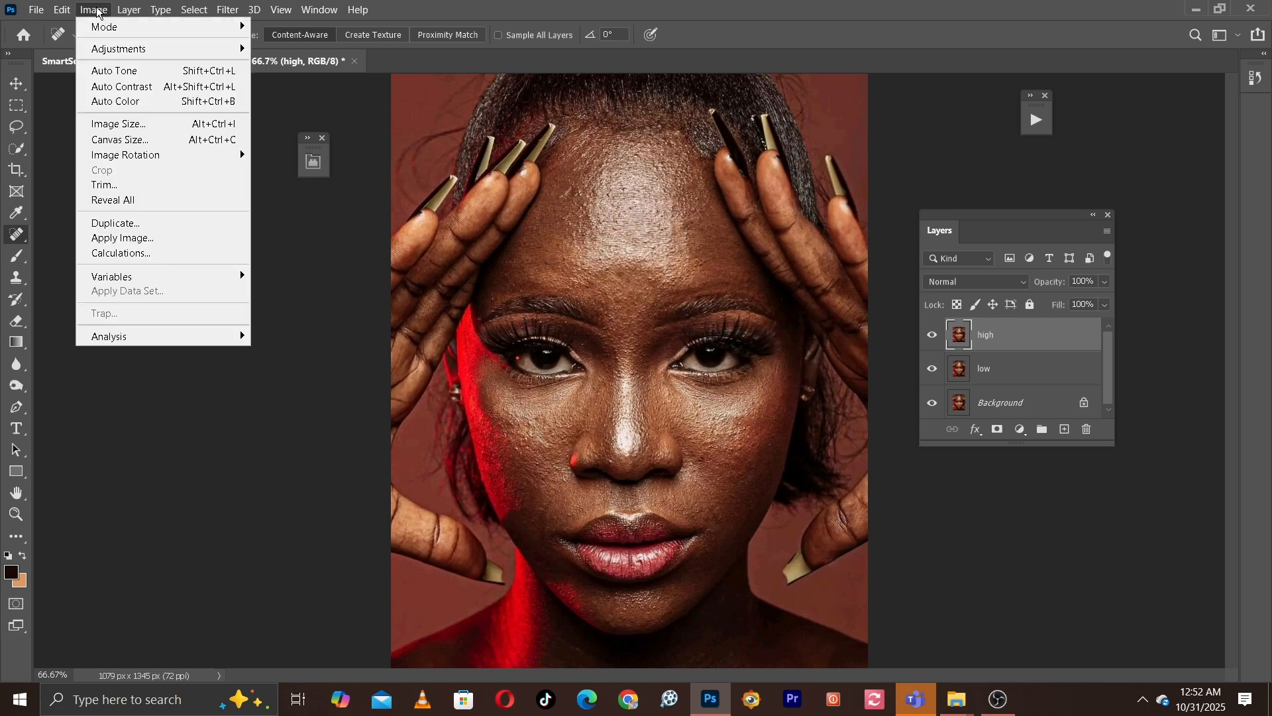
{"action": "left_click", "coordinate": [147, 242]}
{"action": "left_click_drag", "start_coordinate": [840, 185], "coordinate": [325, 300]}
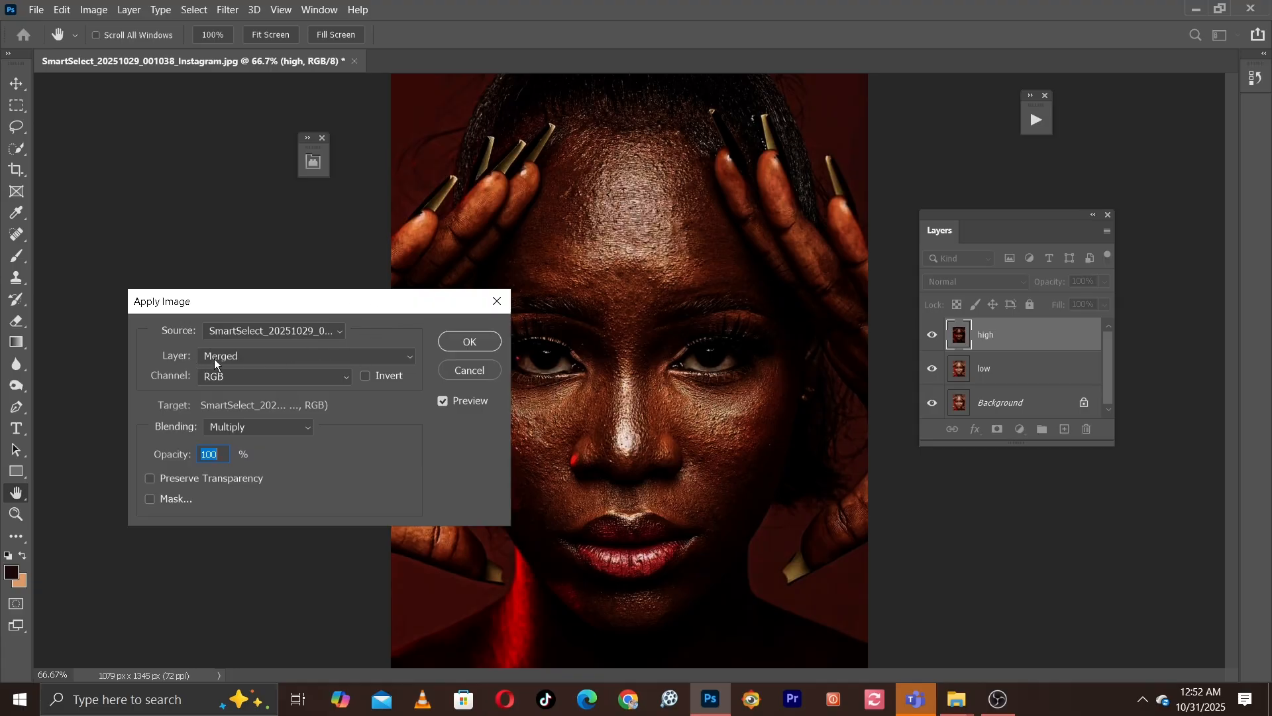
{"action": "left_click", "coordinate": [268, 359]}
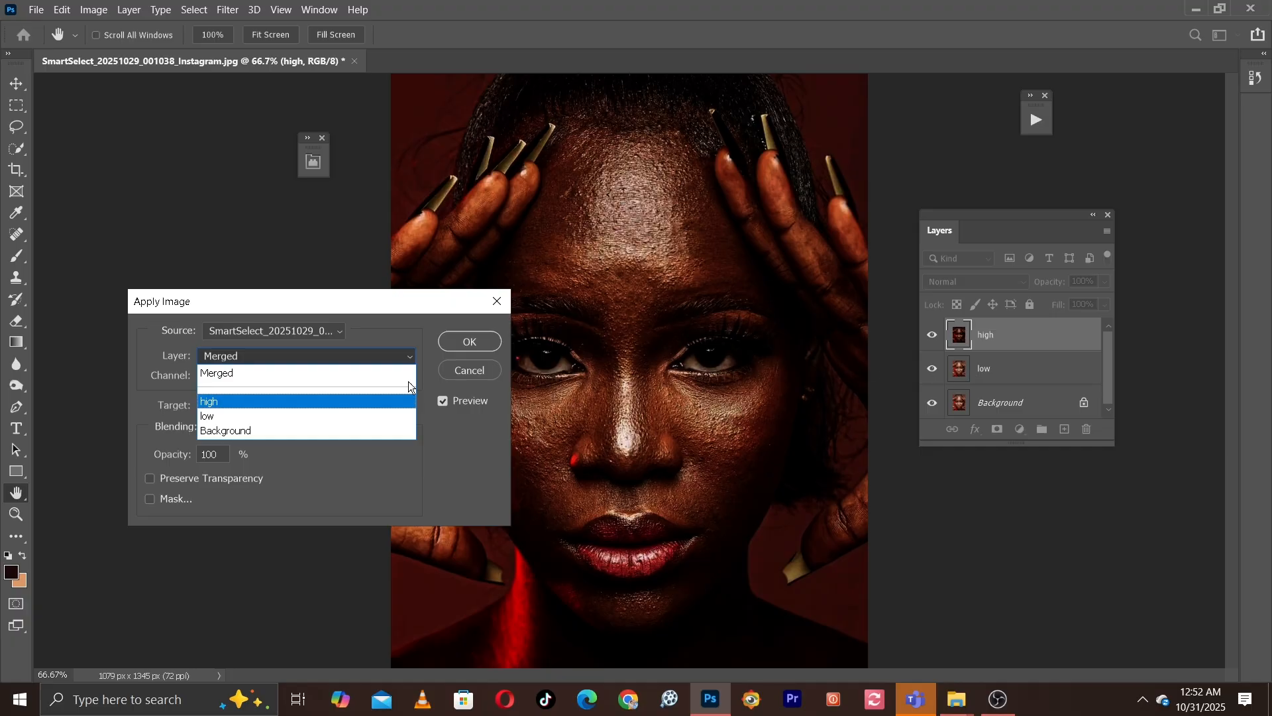
{"action": "left_click", "coordinate": [203, 418]}
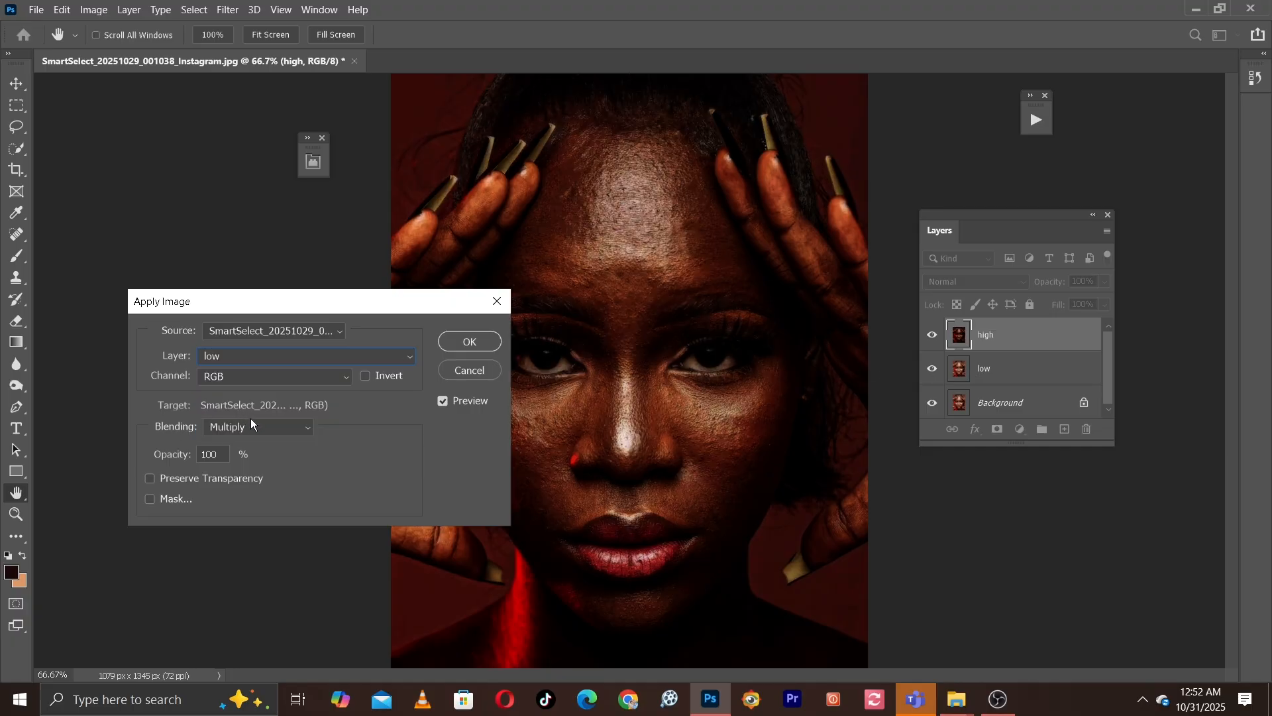
{"action": "left_click", "coordinate": [260, 432]}
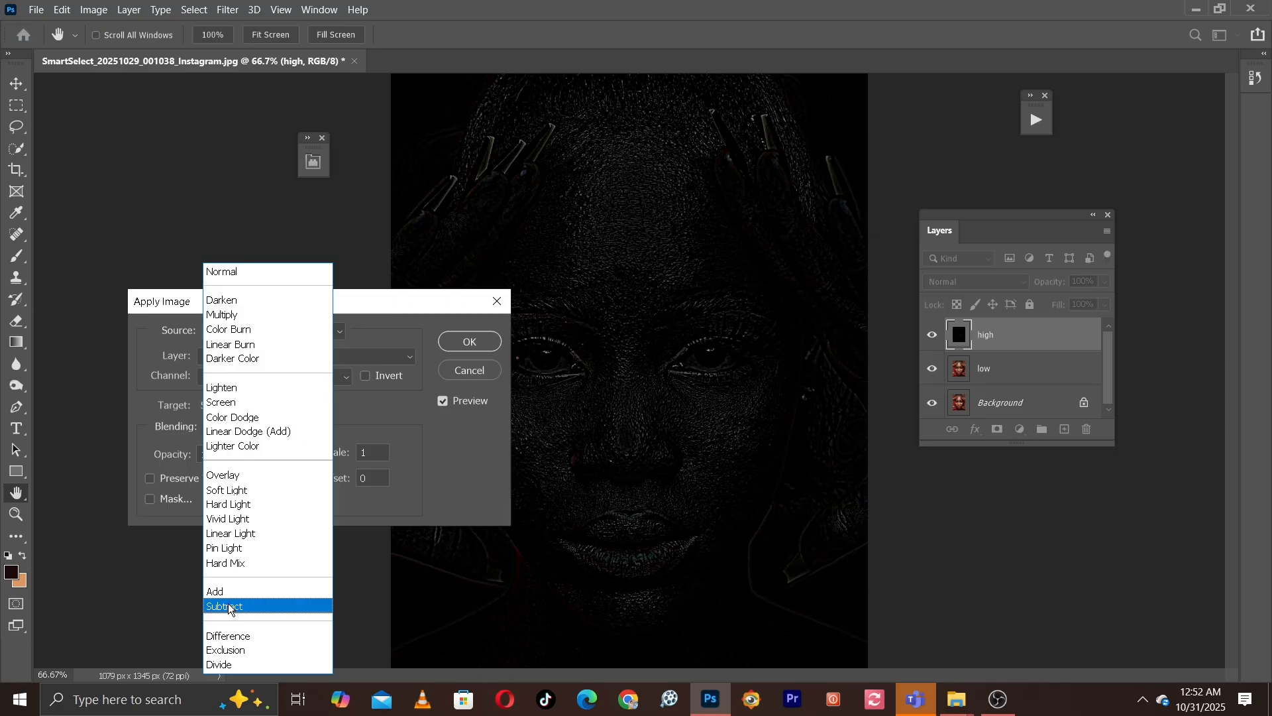
{"action": "left_click", "coordinate": [229, 605]}
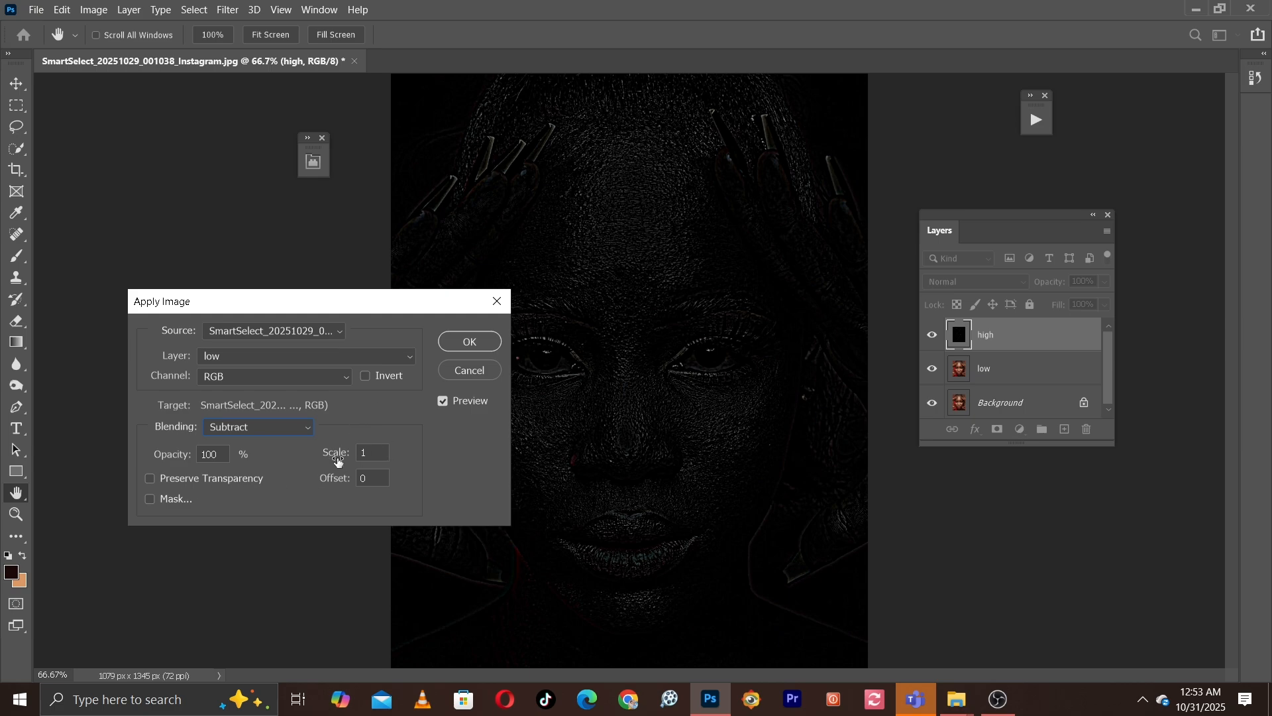
Set the Apply Image scale to 2 and offset to 128, and apply it to the high layer.
{"action": "double_click", "coordinate": [366, 453]}
{"action": "type", "text": "2"}
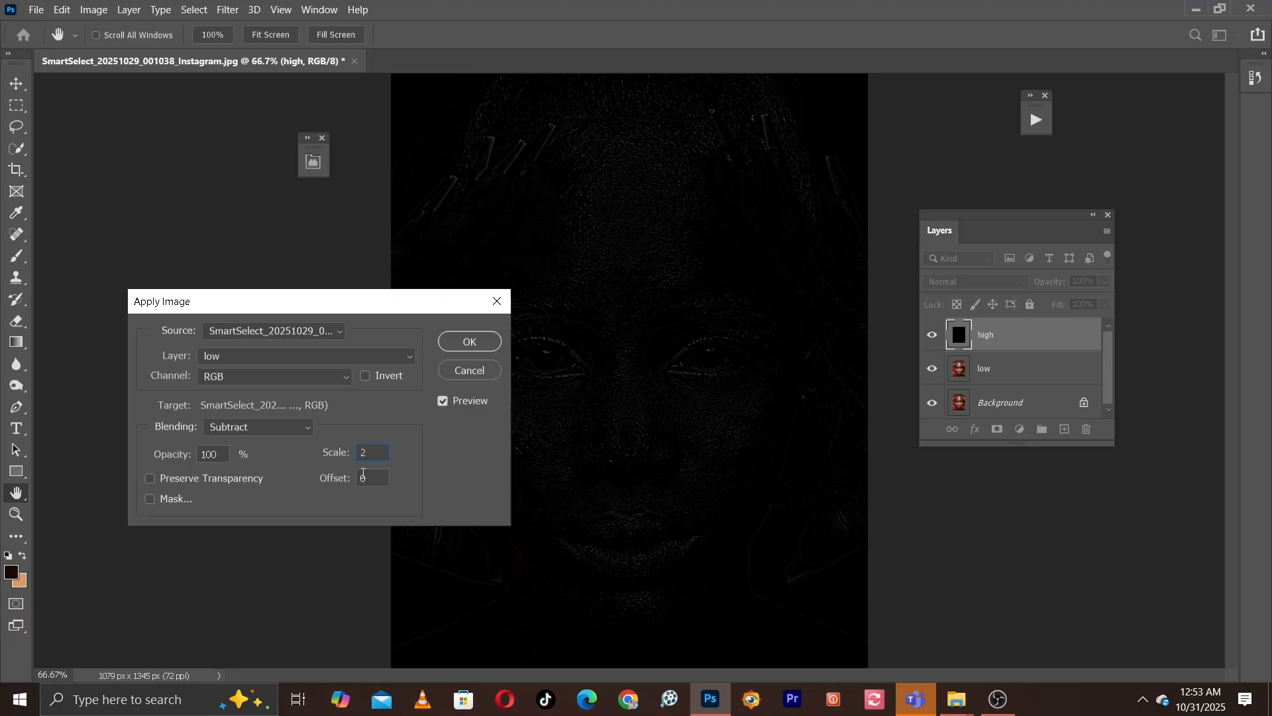
{"action": "double_click", "coordinate": [375, 478]}
{"action": "type", "text": "128"}
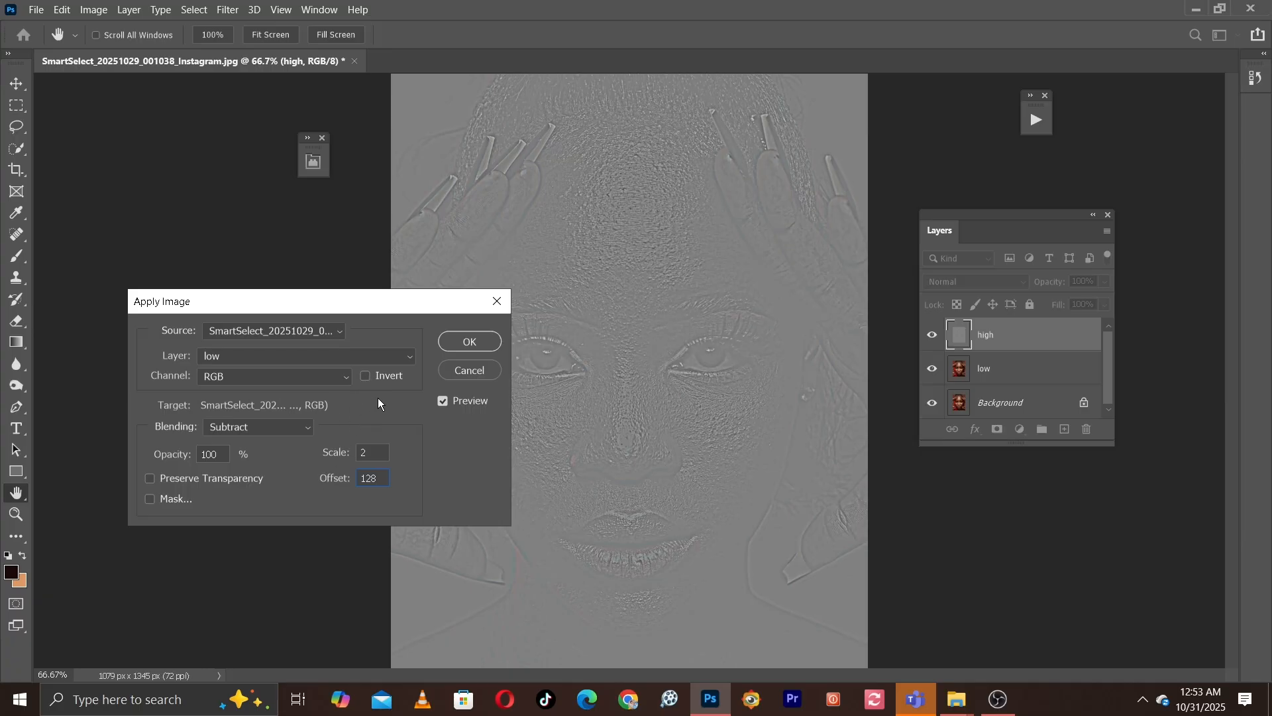
{"action": "left_click", "coordinate": [385, 419]}
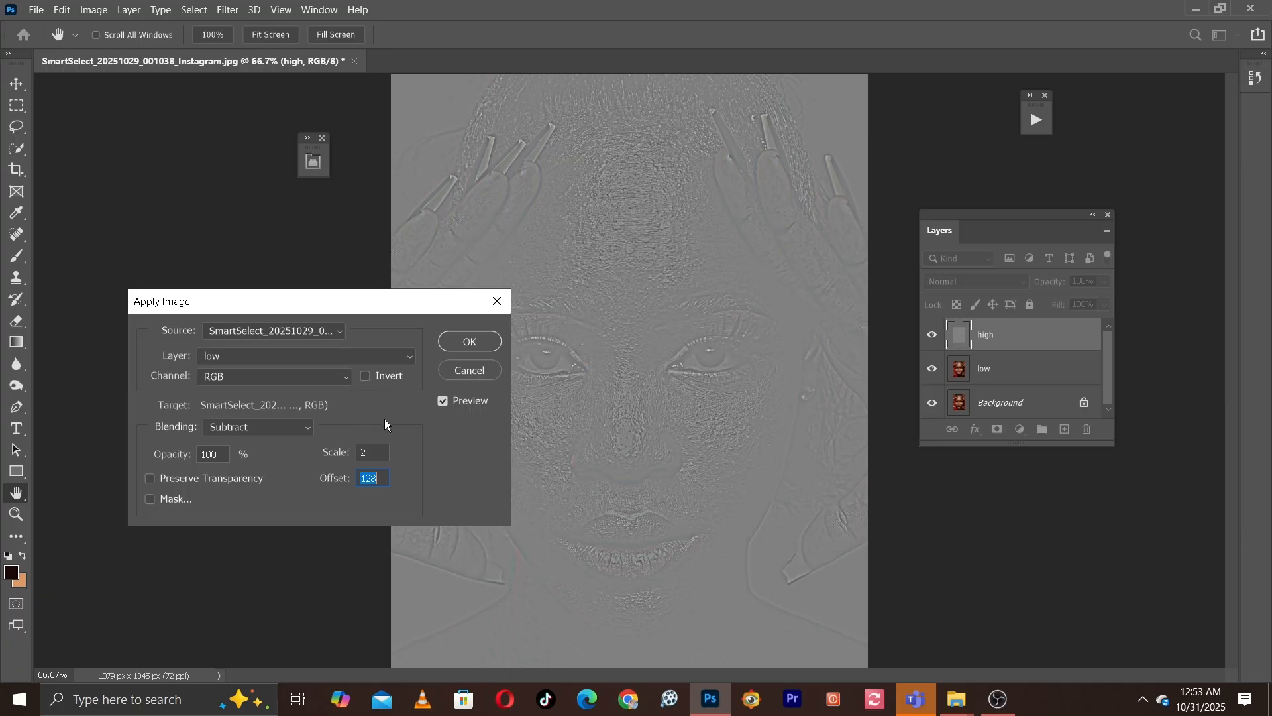
{"action": "left_click", "coordinate": [473, 342]}
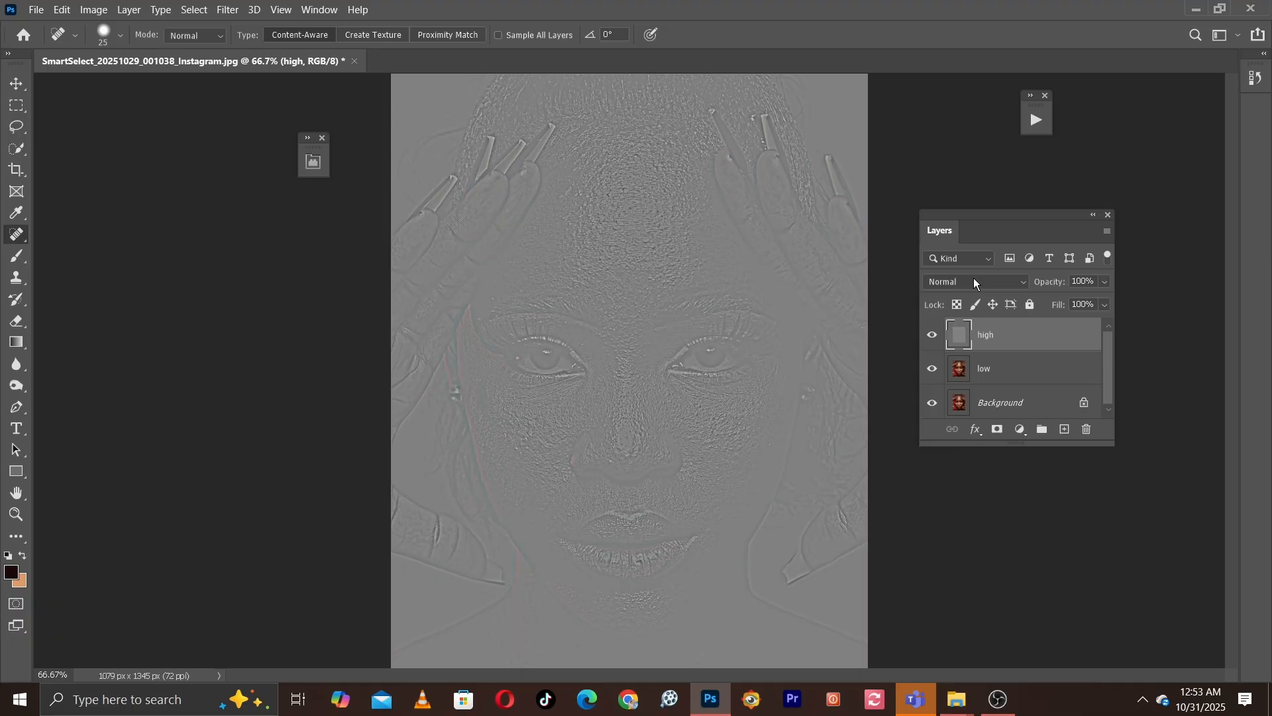
Set the high layer's blending mode to Linear Light and check the skin texture up close.
{"action": "left_click", "coordinate": [974, 282]}
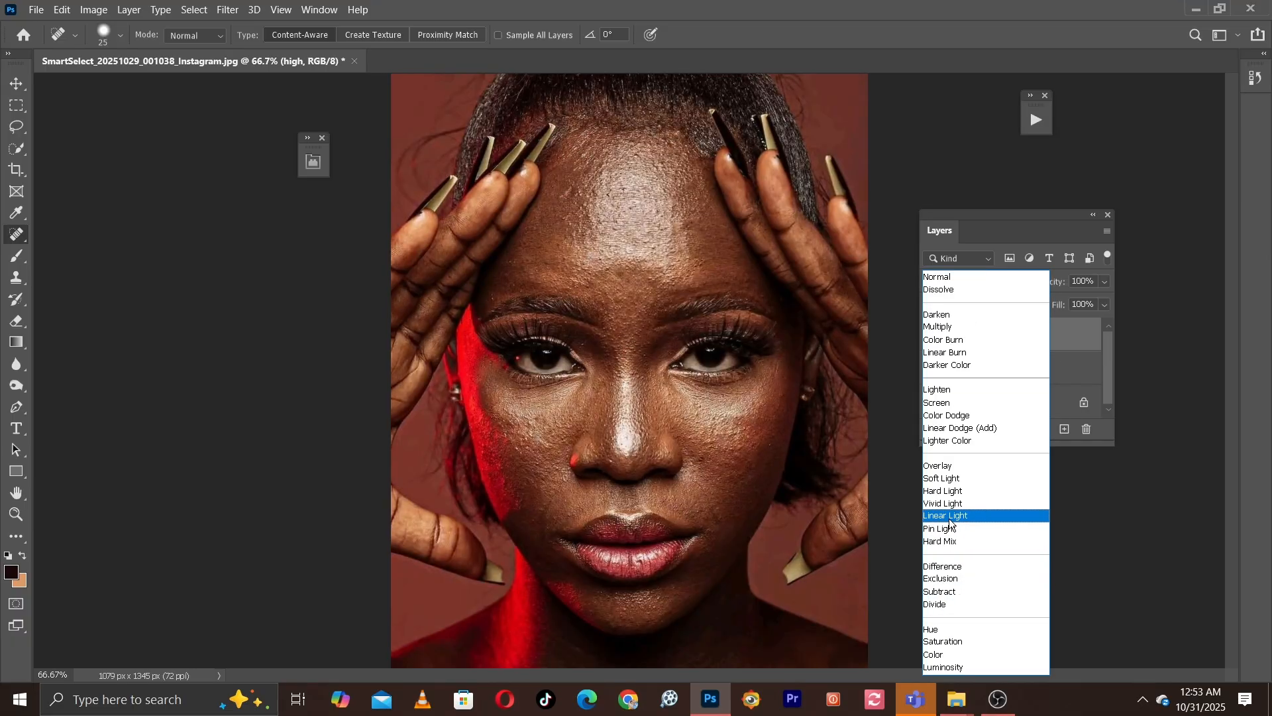
{"action": "left_click", "coordinate": [949, 518]}
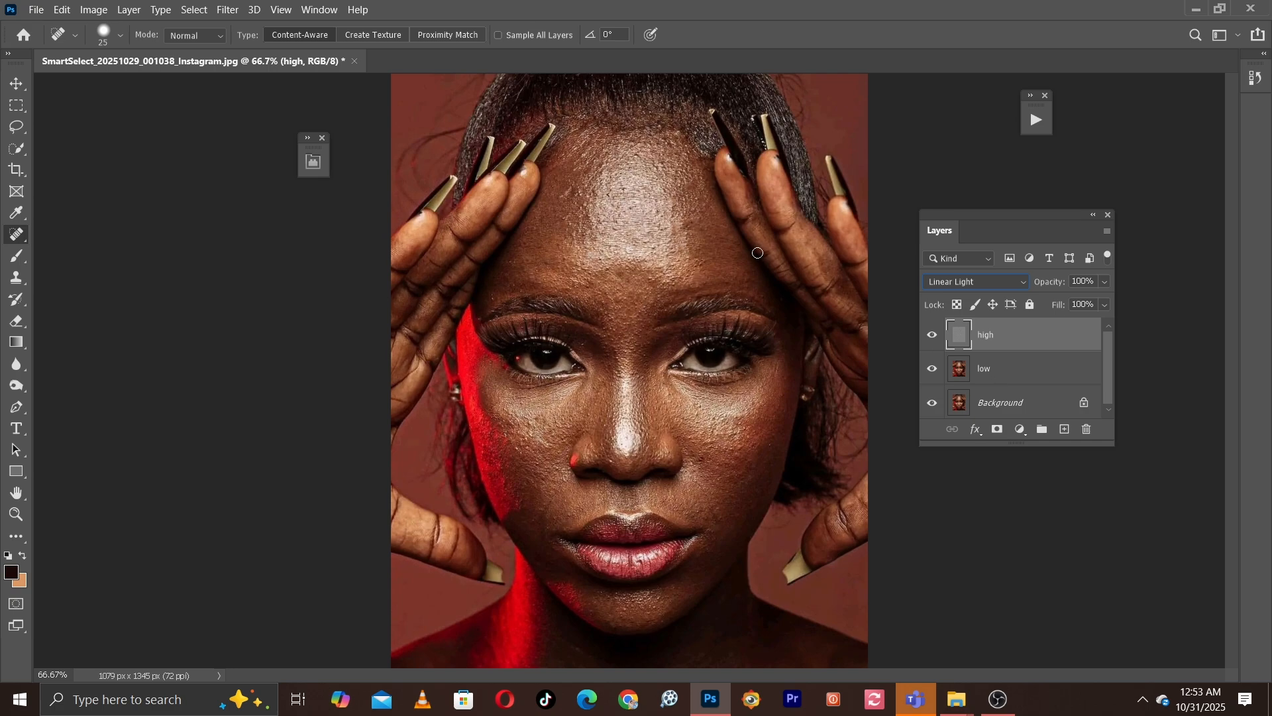
{"action": "key", "text": "ctrl+plus"}
{"action": "left_click_drag", "start_coordinate": [676, 315], "coordinate": [602, 371]}
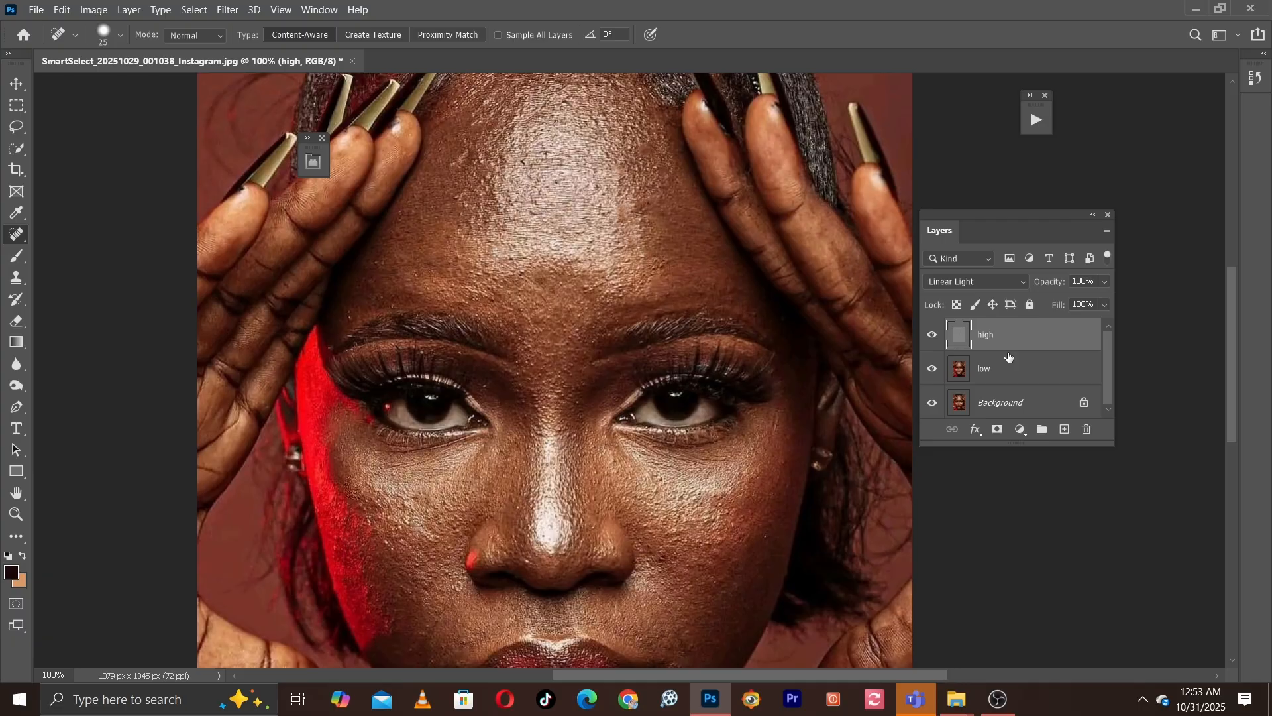
{"action": "key", "text": "ctrl+minus"}
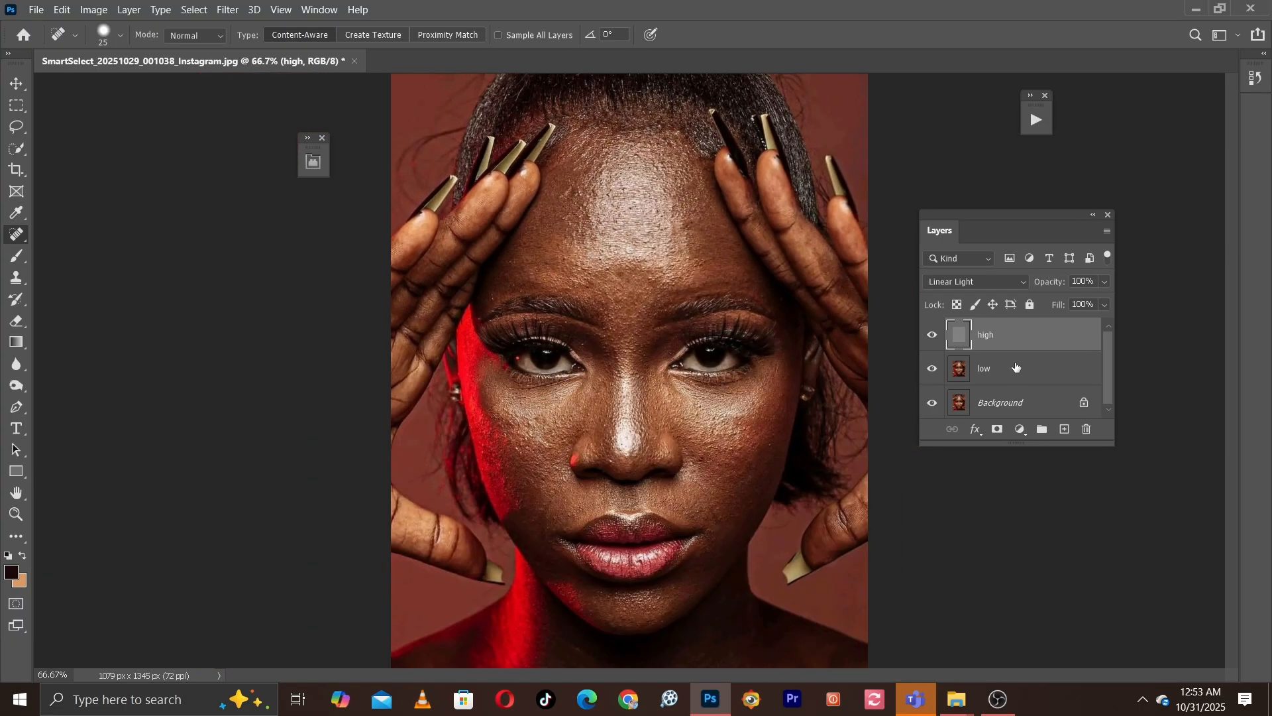
Select the low layer and hide the high layer so only the blurred tones show.
{"action": "left_click", "coordinate": [1015, 366]}
{"action": "key", "text": "ctrl+plus"}
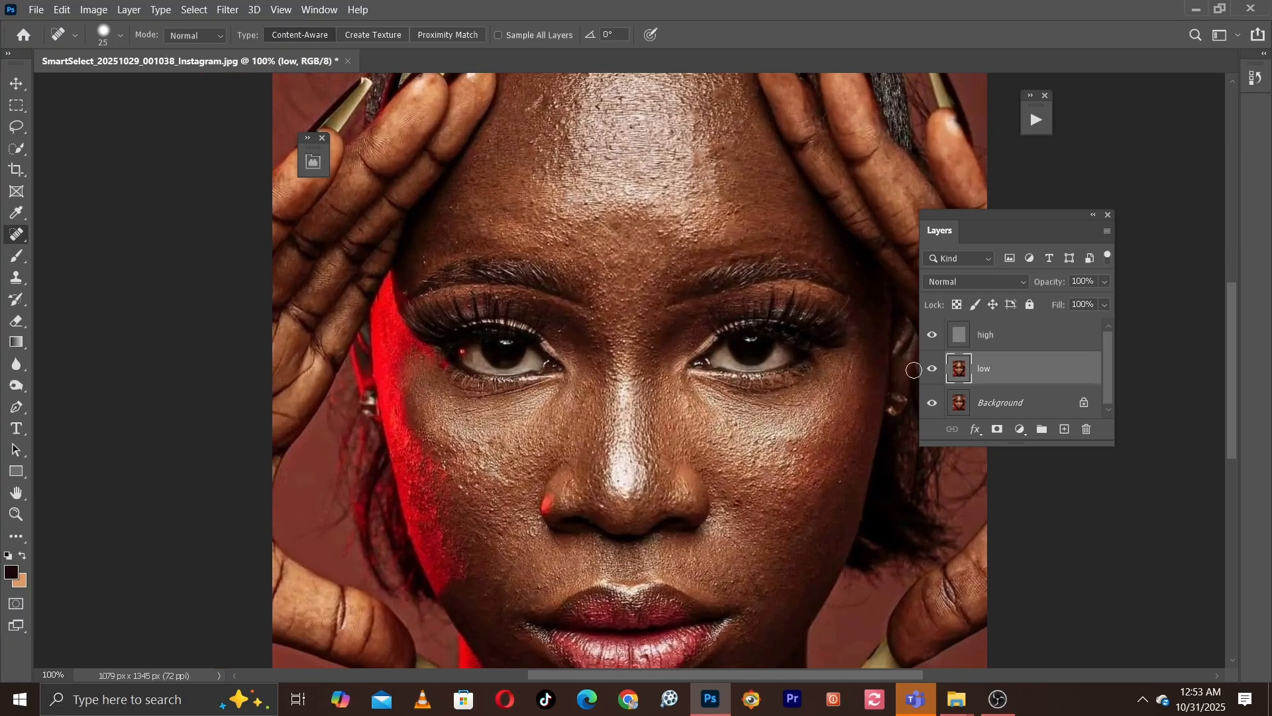
{"action": "left_click_drag", "start_coordinate": [667, 244], "coordinate": [655, 338]}
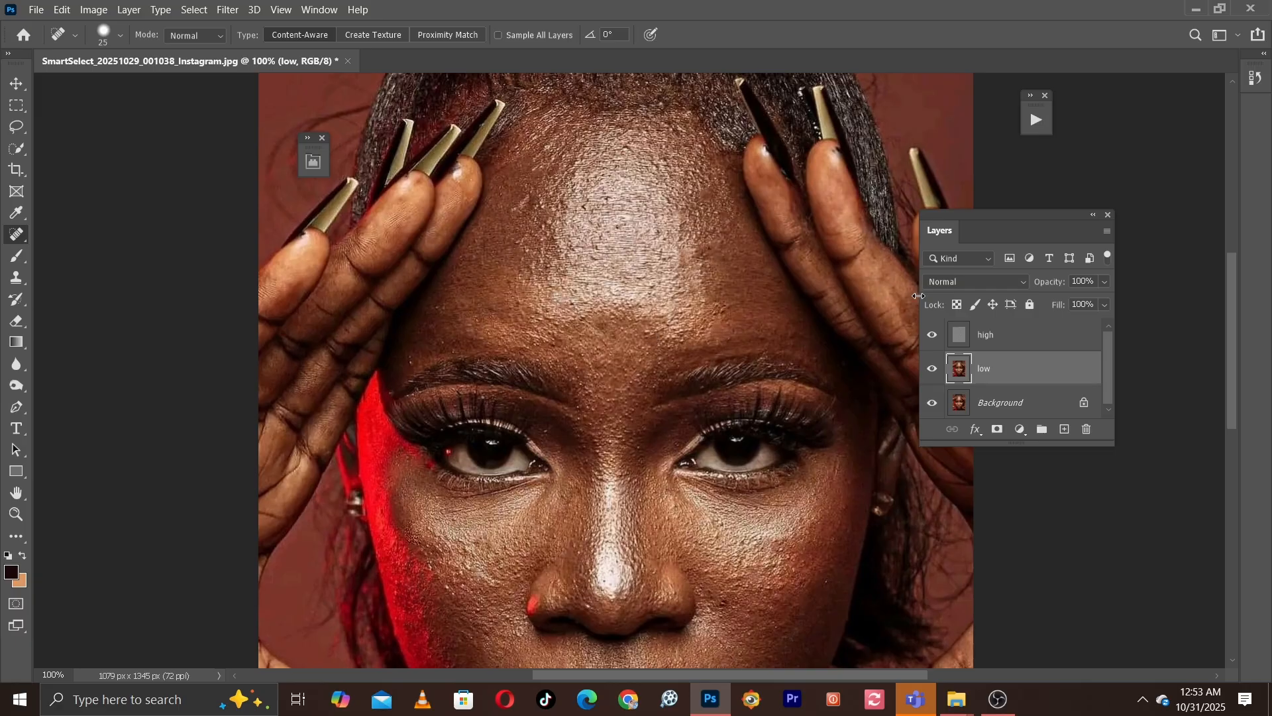
{"action": "key", "text": "ctrl+minus"}
{"action": "key", "text": "ctrl+plus"}
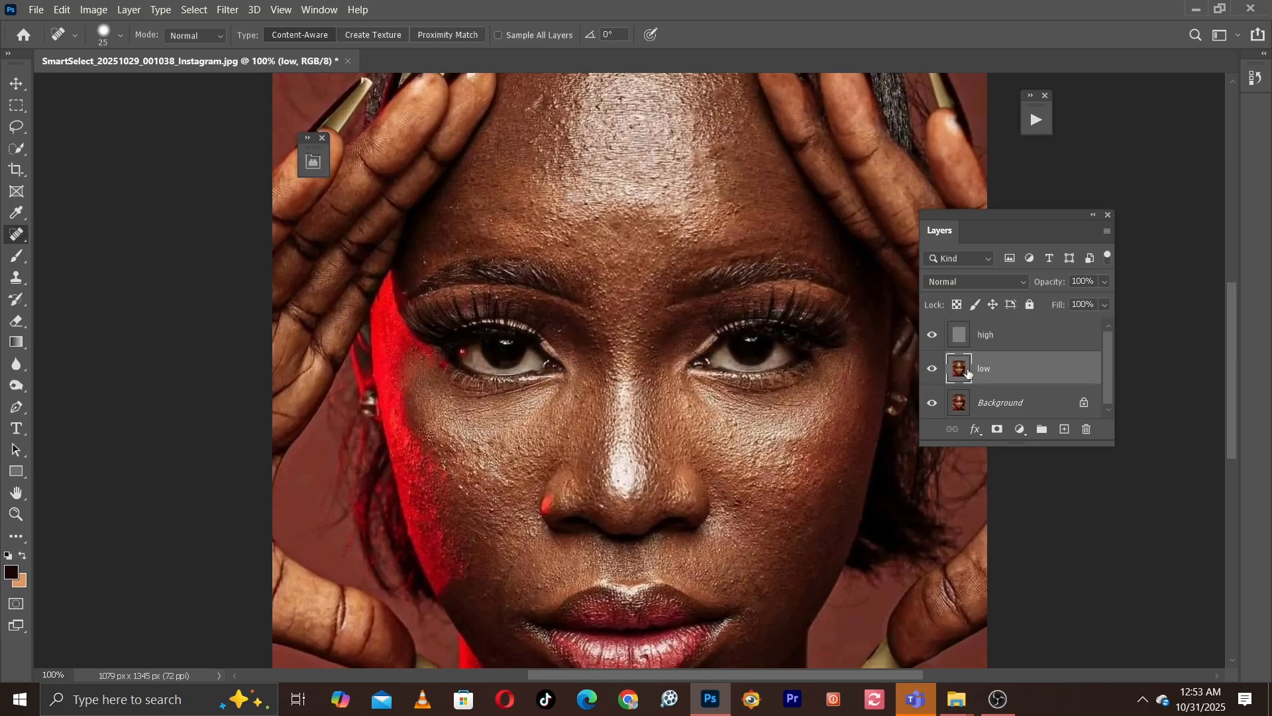
{"action": "left_click_drag", "start_coordinate": [763, 291], "coordinate": [723, 359]}
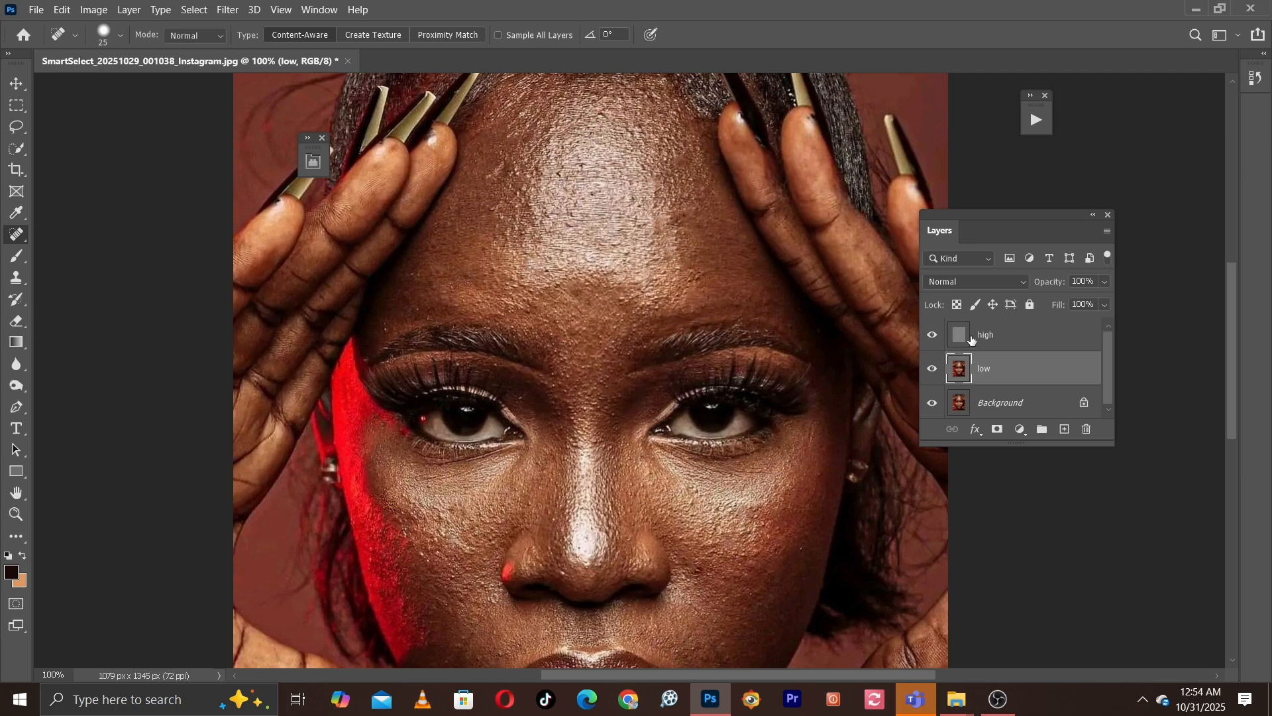
{"action": "left_click", "coordinate": [933, 335]}
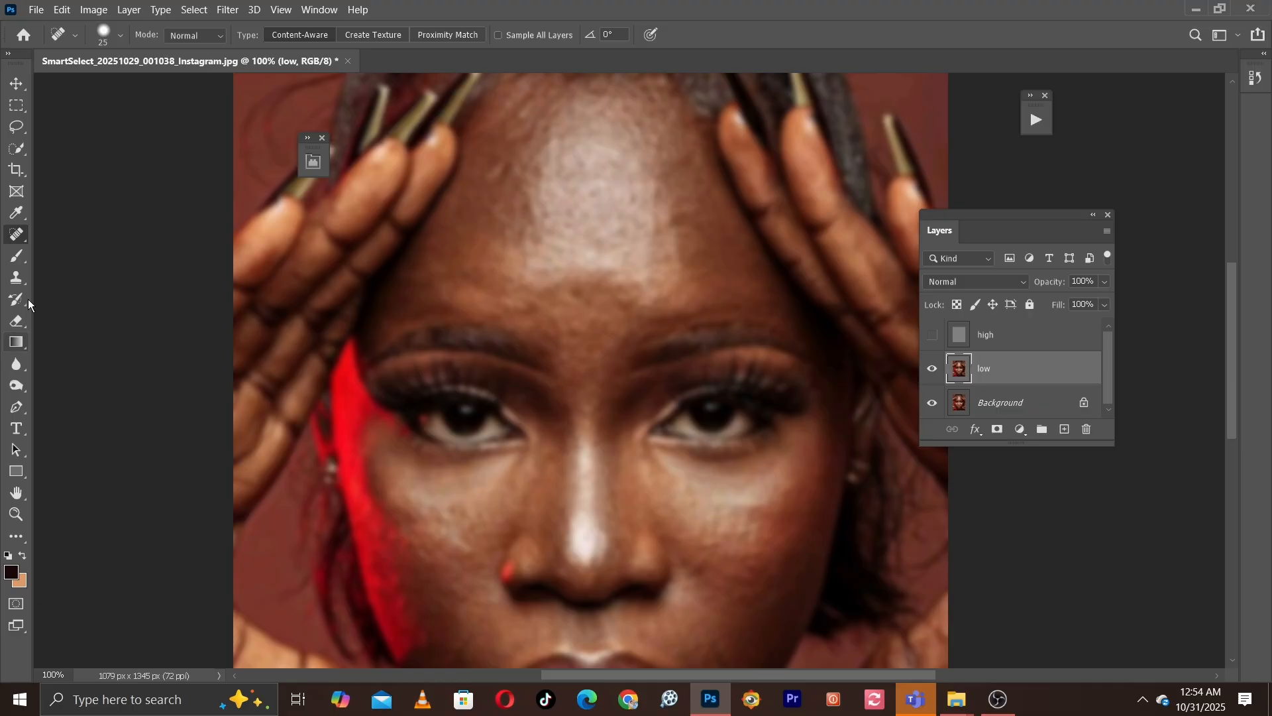
Switch to the Mixer Brush with the Soft Round tip at 40 px and 0% hardness, and clean the brush.
{"action": "left_click", "coordinate": [17, 256]}
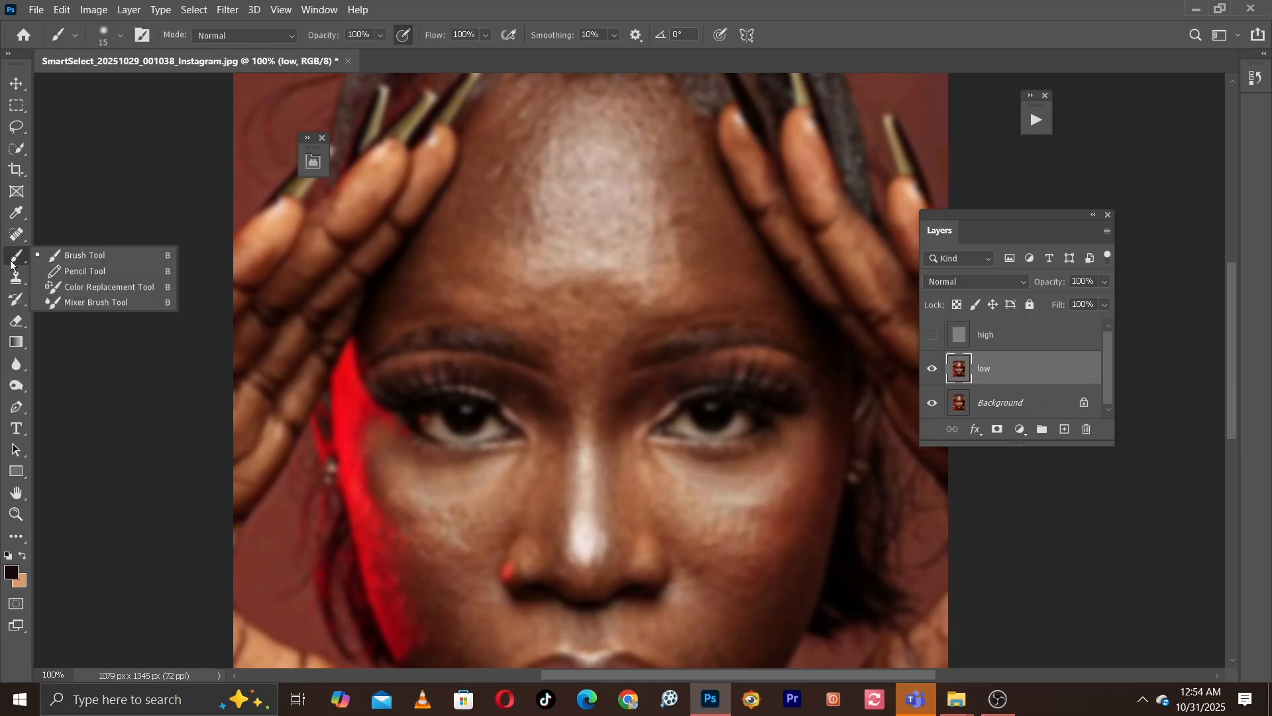
{"action": "left_click", "coordinate": [66, 300]}
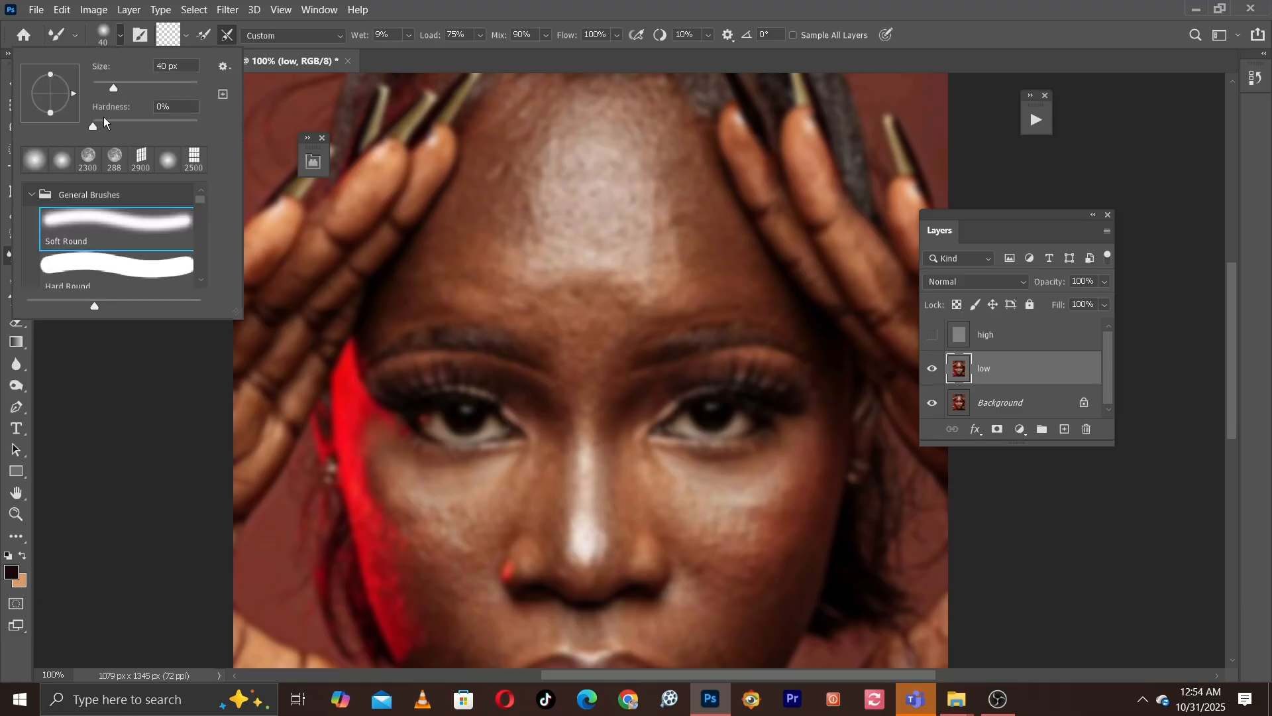
{"action": "double_click", "coordinate": [93, 222]}
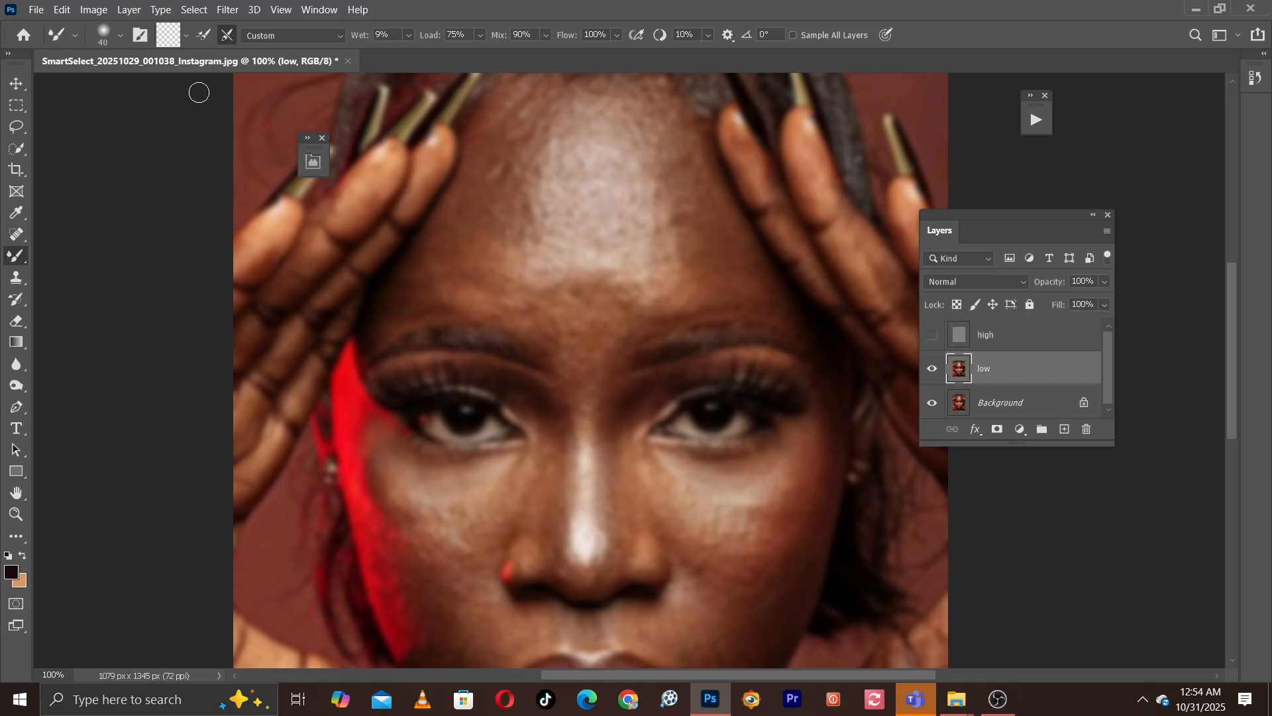
{"action": "left_click", "coordinate": [187, 36]}
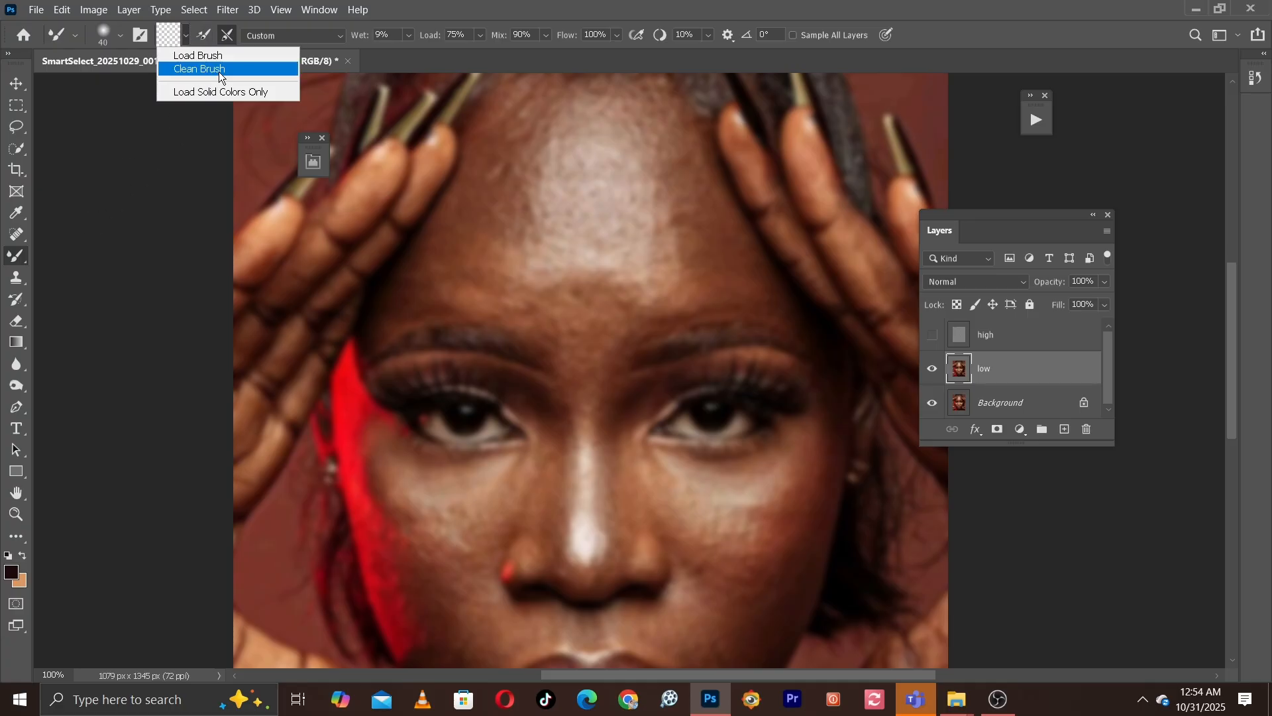
{"action": "left_click", "coordinate": [187, 35]}
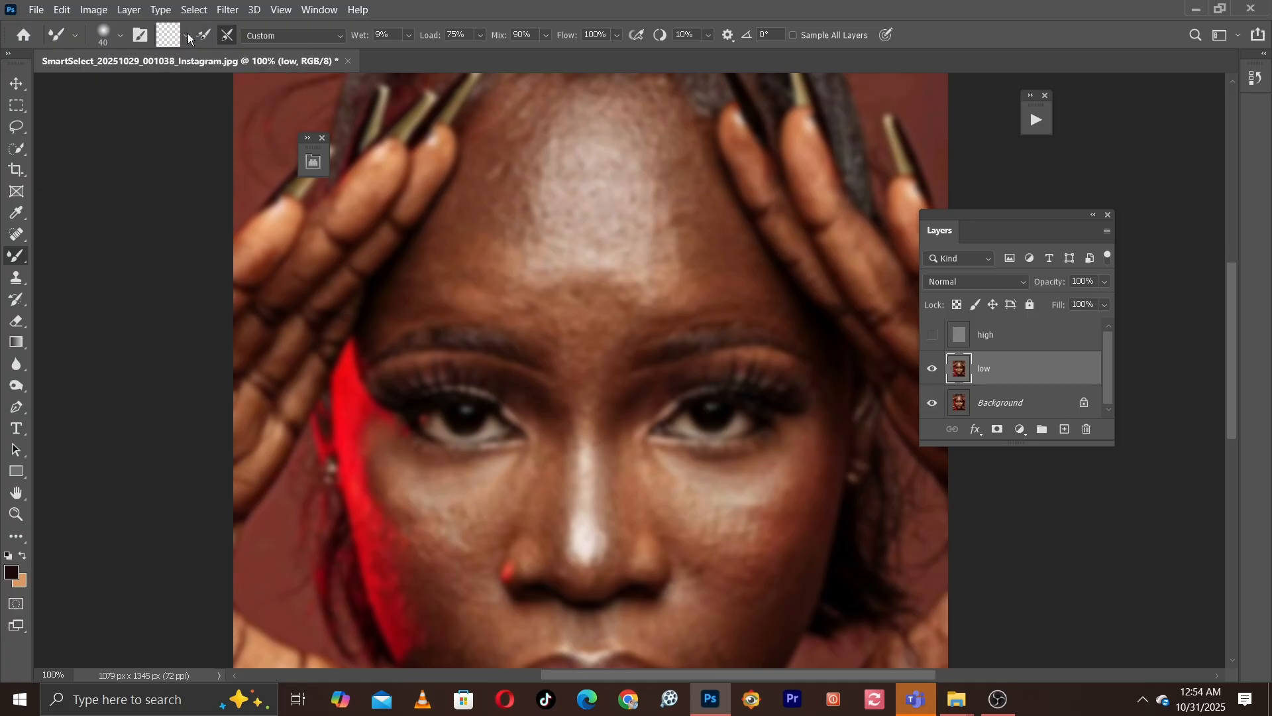
{"action": "left_click", "coordinate": [188, 34]}
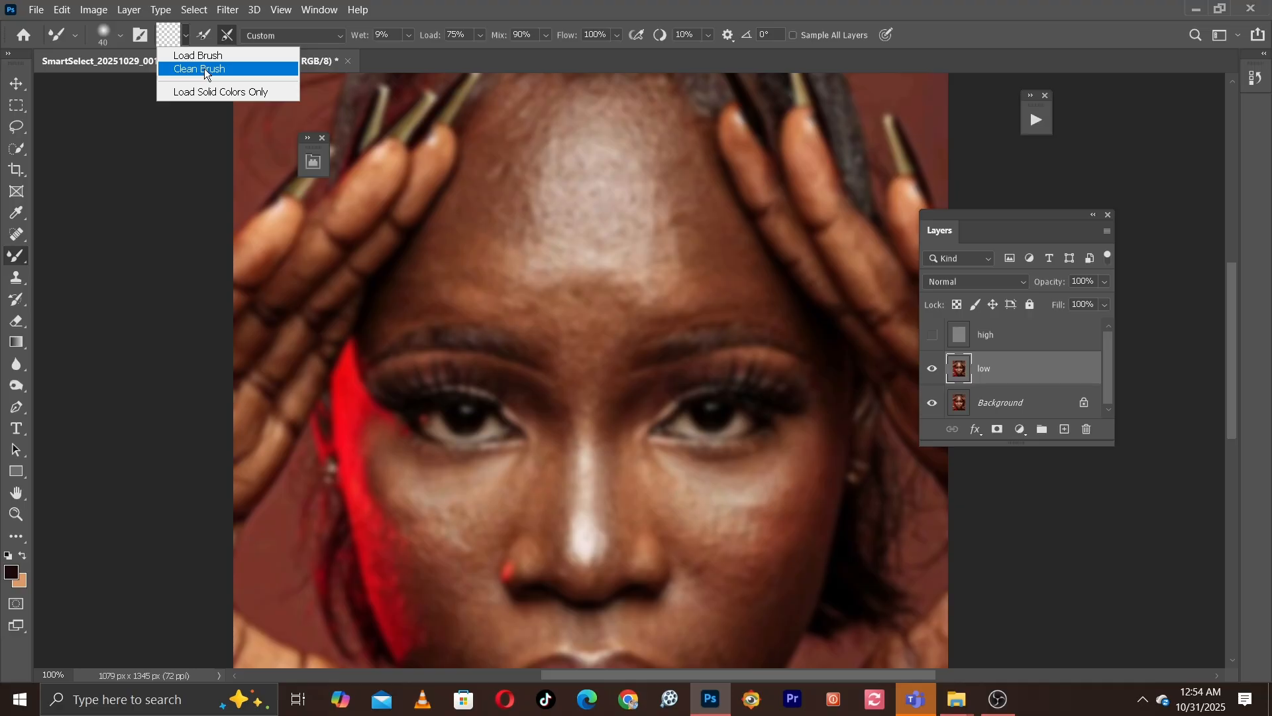
{"action": "left_click", "coordinate": [208, 70]}
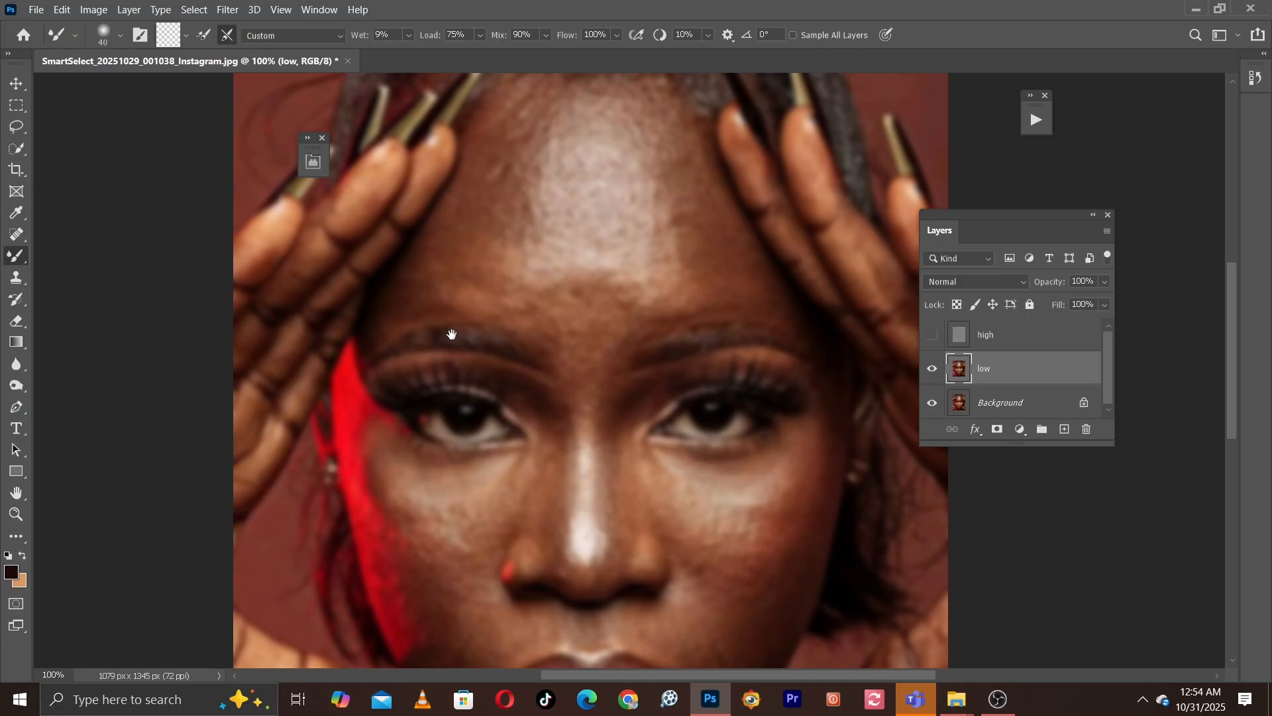
Enlarge the Mixer Brush and blend the blotchy skin along the sides of the forehead on the low layer.
{"action": "left_click_drag", "start_coordinate": [519, 363], "coordinate": [572, 116]}
{"action": "left_click_drag", "start_coordinate": [500, 297], "coordinate": [425, 585]}
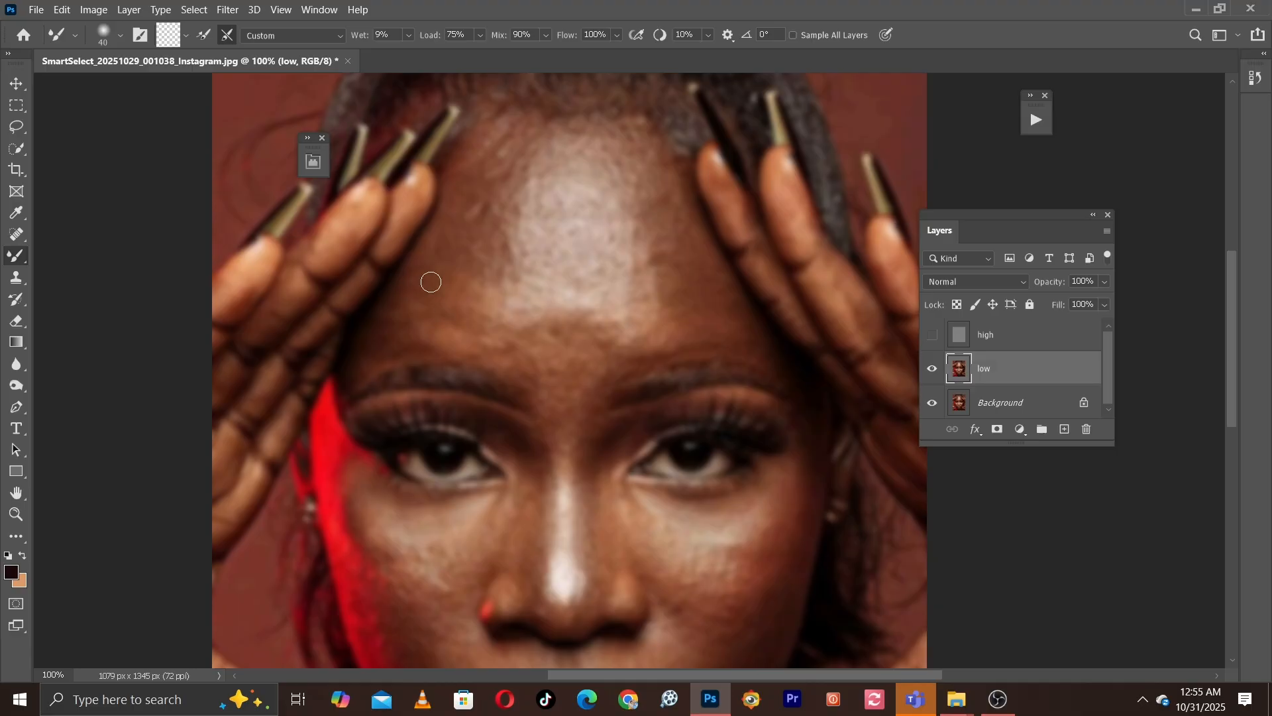
{"action": "key", "text": "bracketright"}
{"action": "key", "text": "bracketright"}
{"action": "key", "text": "bracketright"}
{"action": "key", "text": "bracketleft"}
{"action": "key", "text": "bracketleft"}
{"action": "key", "text": "bracketleft"}
{"action": "left_click_drag", "start_coordinate": [457, 229], "coordinate": [388, 350]}
{"action": "left_click_drag", "start_coordinate": [423, 266], "coordinate": [367, 364]}
{"action": "left_click_drag", "start_coordinate": [474, 159], "coordinate": [443, 264]}
{"action": "left_click_drag", "start_coordinate": [497, 129], "coordinate": [484, 163]}
{"action": "left_click_drag", "start_coordinate": [427, 329], "coordinate": [379, 332]}
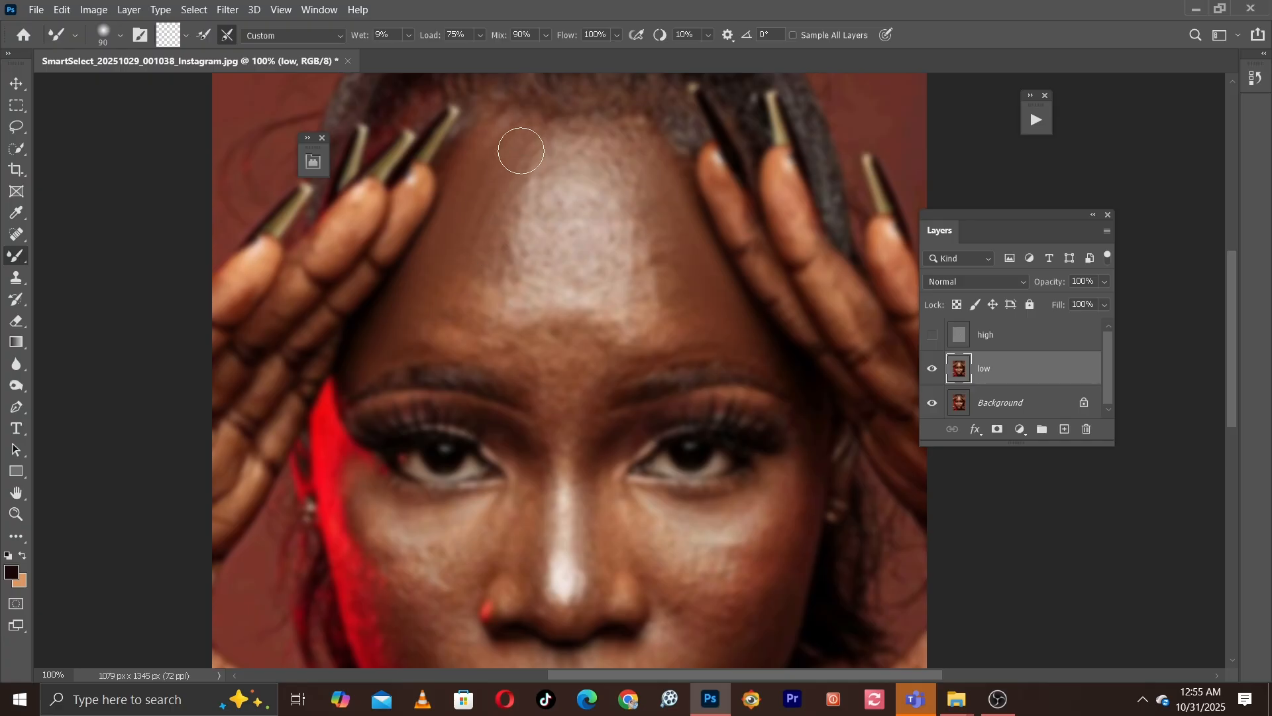
Blend the edges of the forehead highlight into the surrounding skin, using Mixer Brush sizes between 80 and 150 px.
{"action": "key", "text": "bracketright"}
{"action": "key", "text": "bracketleft"}
{"action": "left_click_drag", "start_coordinate": [456, 318], "coordinate": [461, 379]}
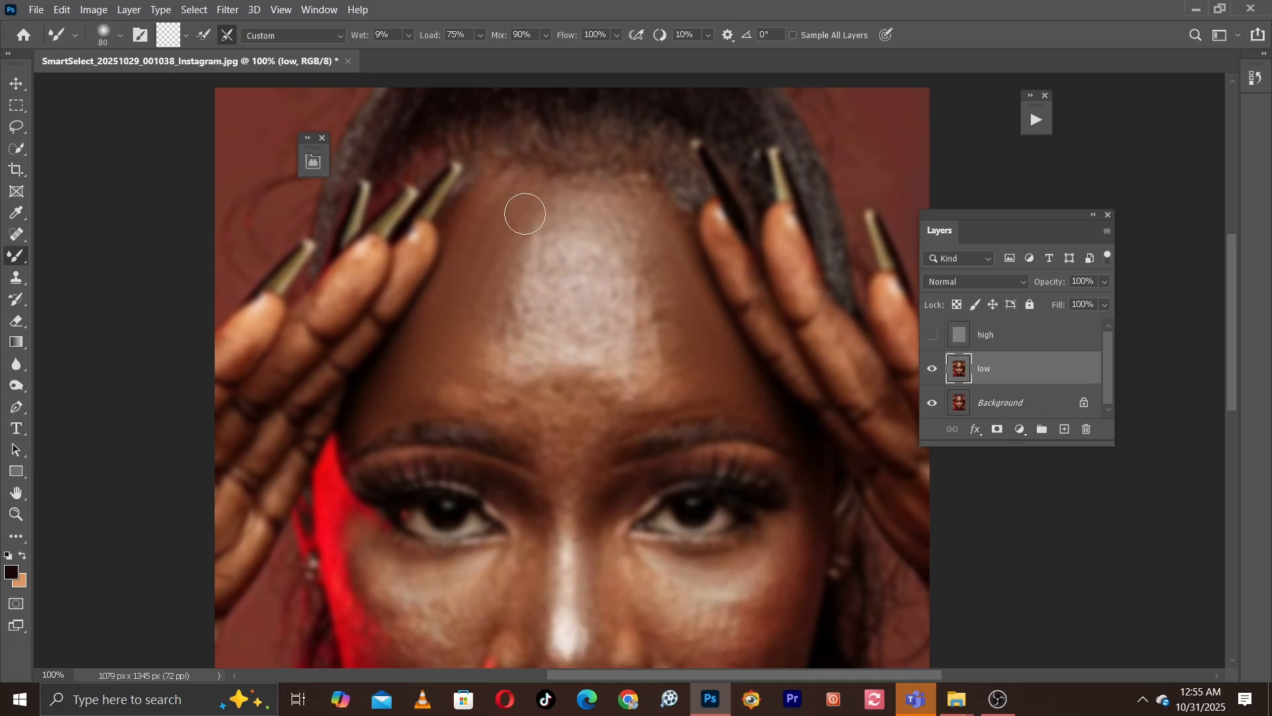
{"action": "key", "text": "bracketright"}
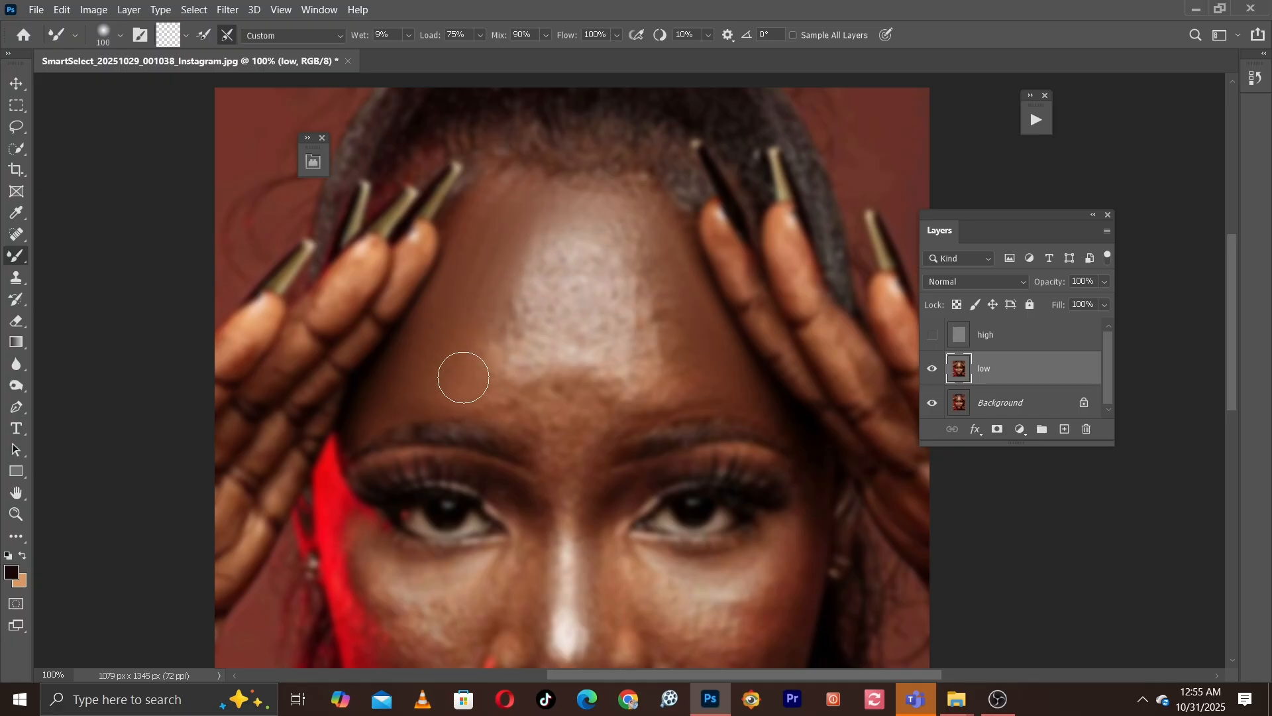
{"action": "key", "text": "bracketright"}
{"action": "key", "text": "bracketright"}
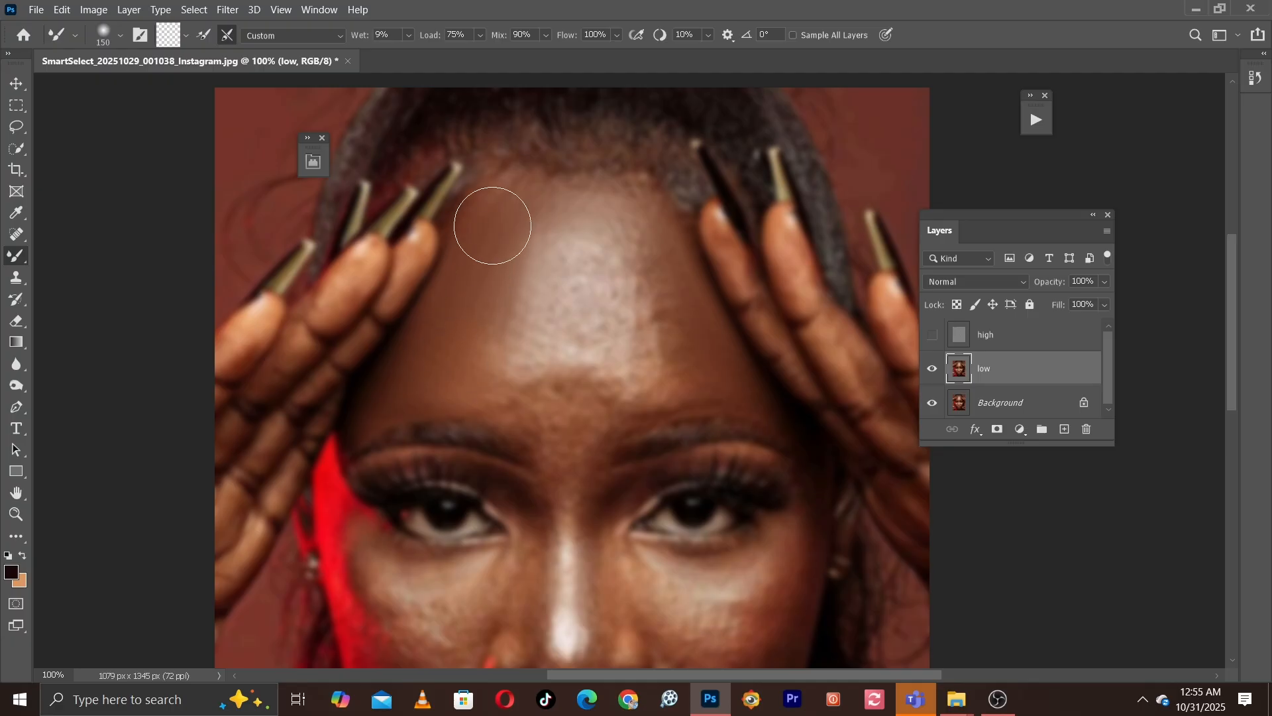
{"action": "key", "text": "bracketleft"}
{"action": "key", "text": "bracketleft"}
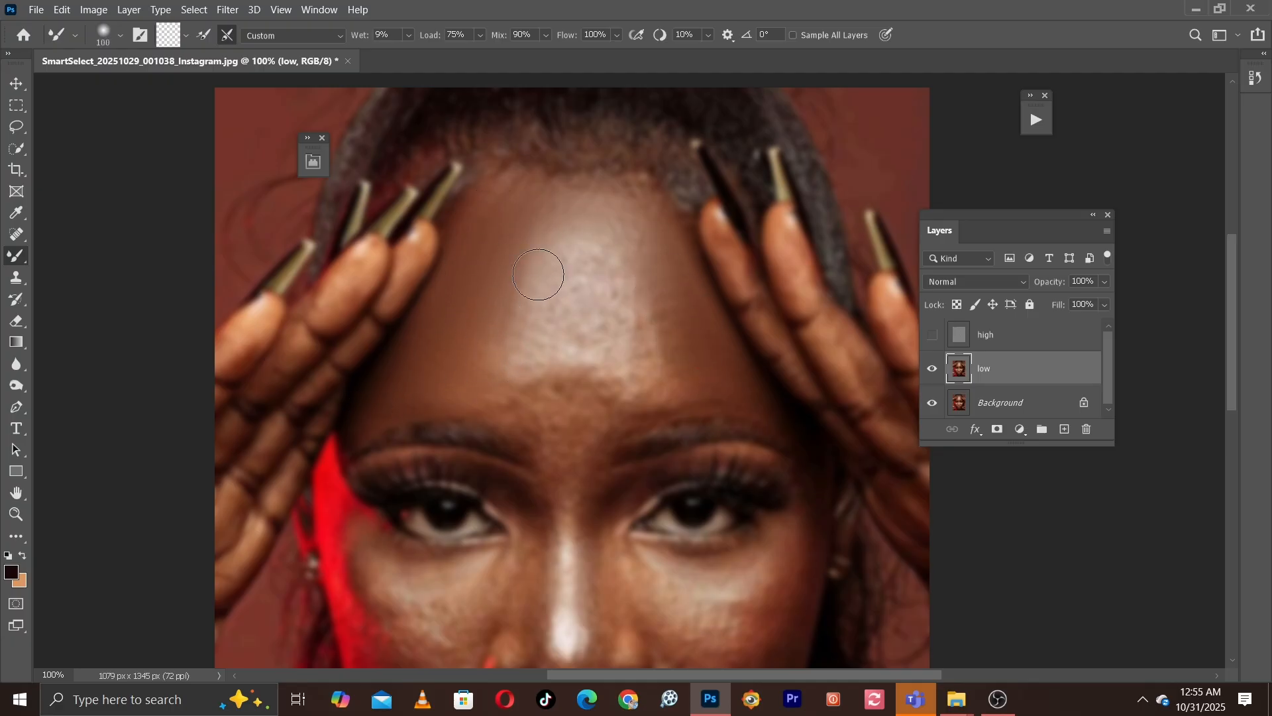
Smooth the bright highlight in the centre of the forehead with the Mixer Brush at about 100 to 125 px.
{"action": "key", "text": "bracketleft"}
{"action": "key", "text": "bracketright"}
{"action": "key", "text": "bracketright"}
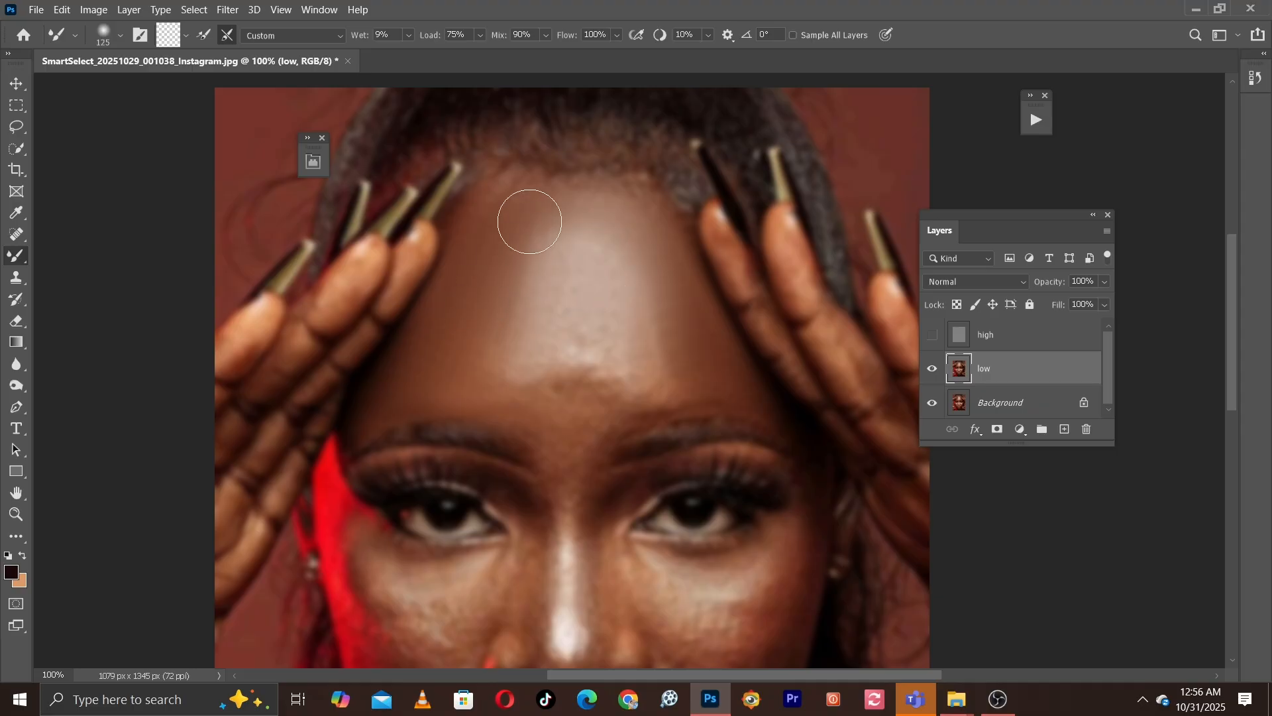
{"action": "key", "text": "bracketleft"}
{"action": "key", "text": "bracketleft"}
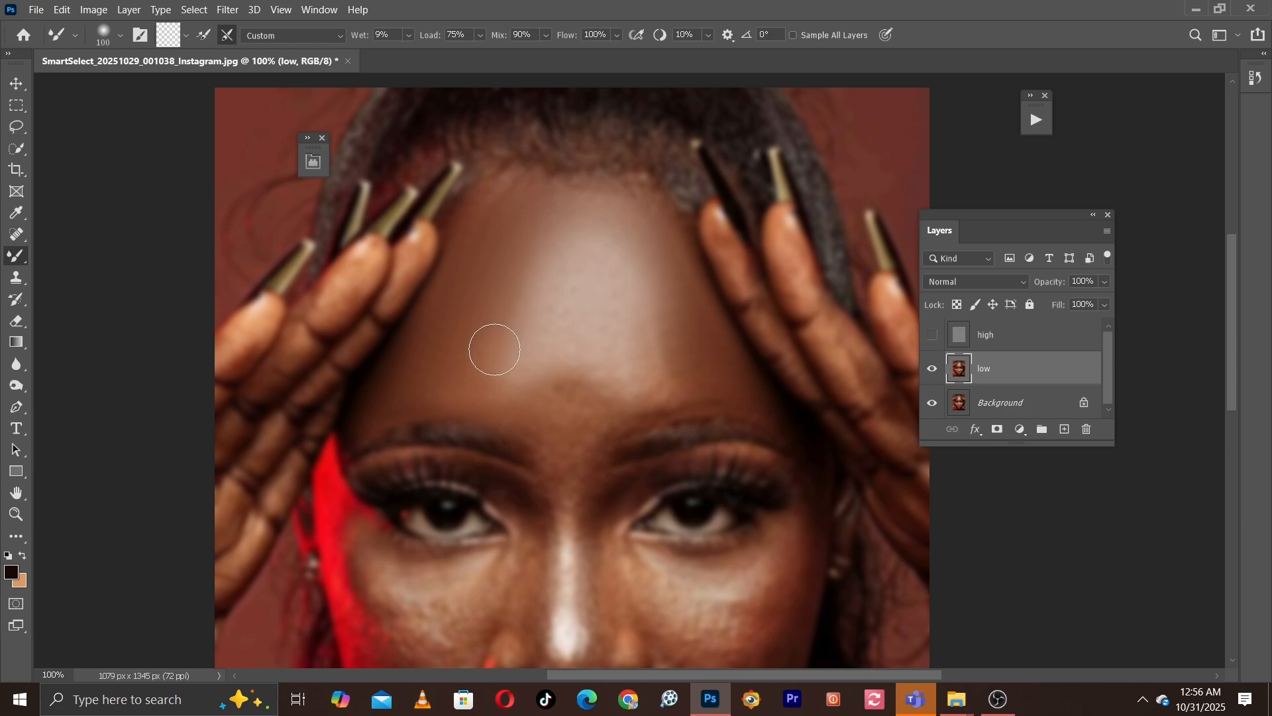
{"action": "key", "text": "bracketright"}
{"action": "key", "text": "bracketright"}
{"action": "key", "text": "bracketright"}
{"action": "key", "text": "bracketleft"}
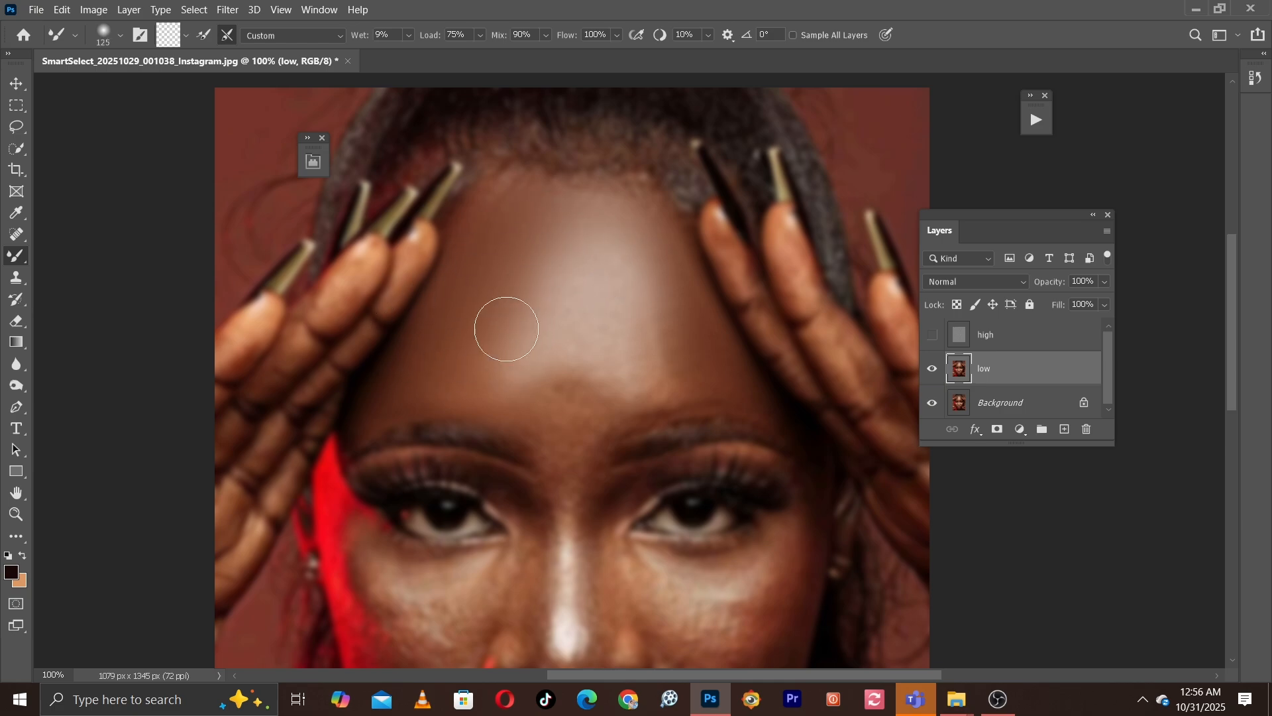
Smooth the lower forehead above and between the eyebrows with the Mixer Brush at 125 to 150 px.
{"action": "key", "text": "bracketleft"}
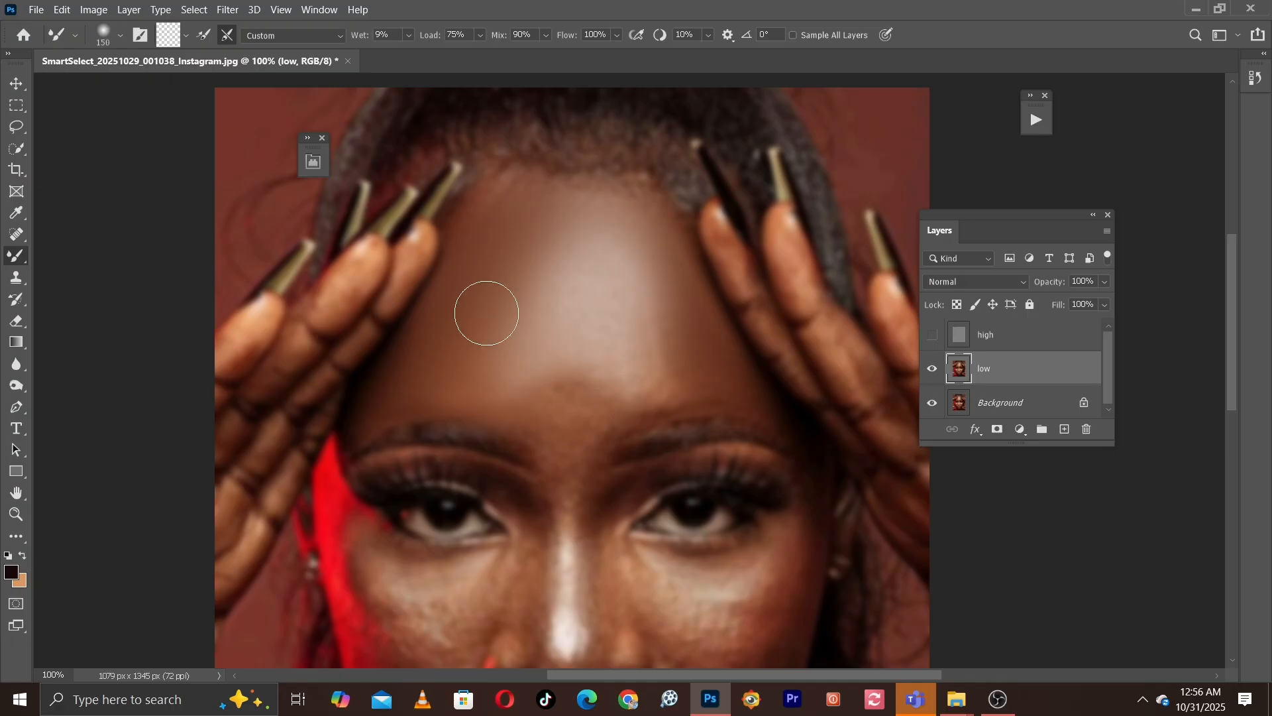
{"action": "key", "text": "bracketleft"}
{"action": "key", "text": "bracketright"}
{"action": "key", "text": "bracketright"}
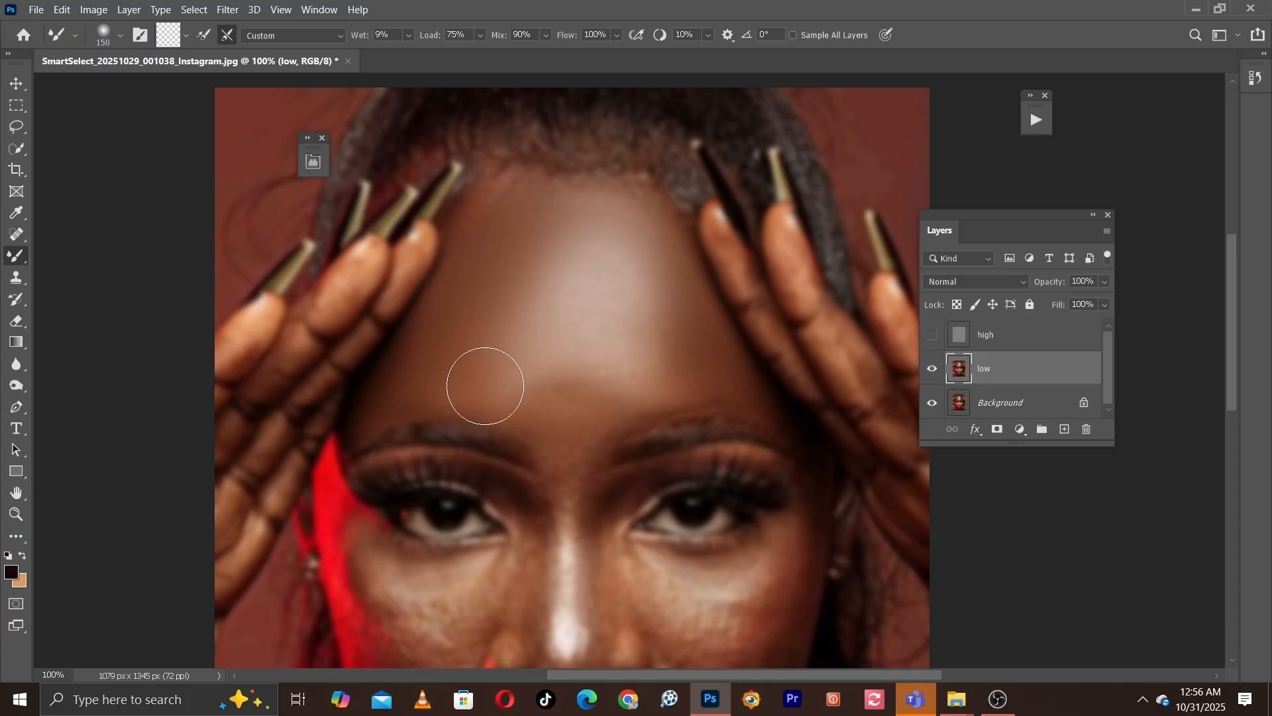
{"action": "key", "text": "bracketright"}
{"action": "key", "text": "bracketright"}
{"action": "key", "text": "bracketright"}
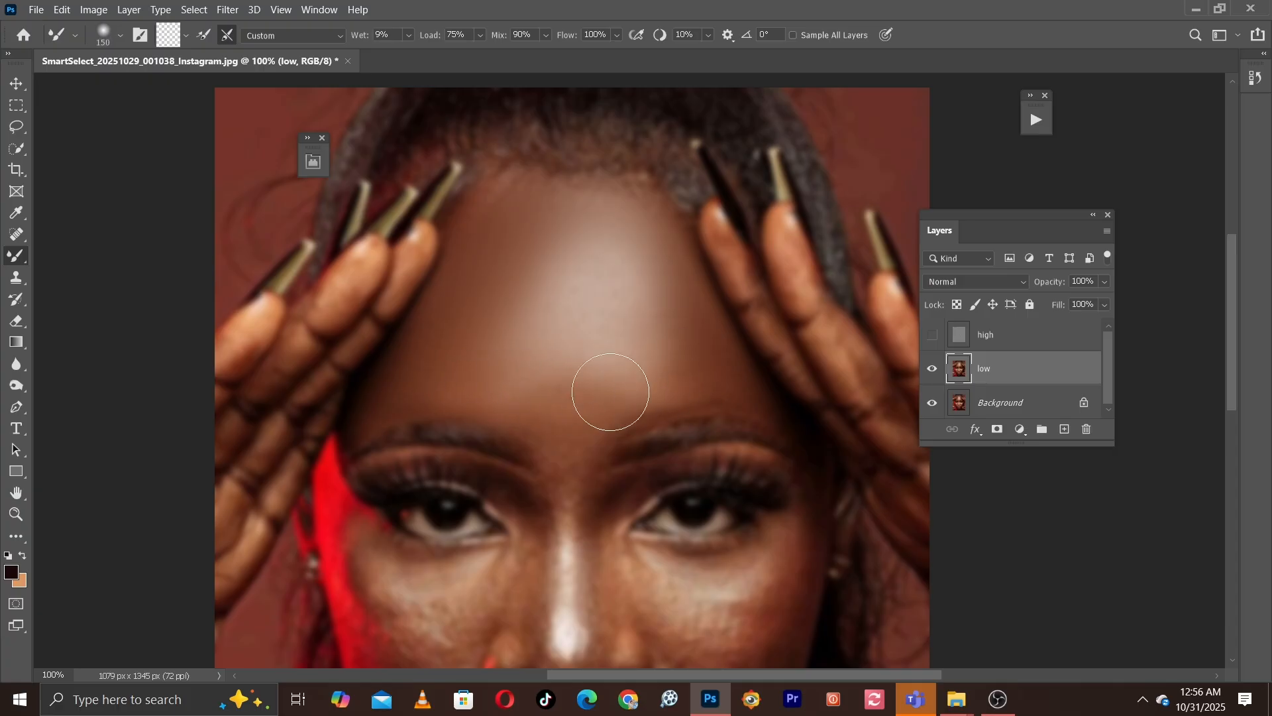
{"action": "key", "text": "bracketleft"}
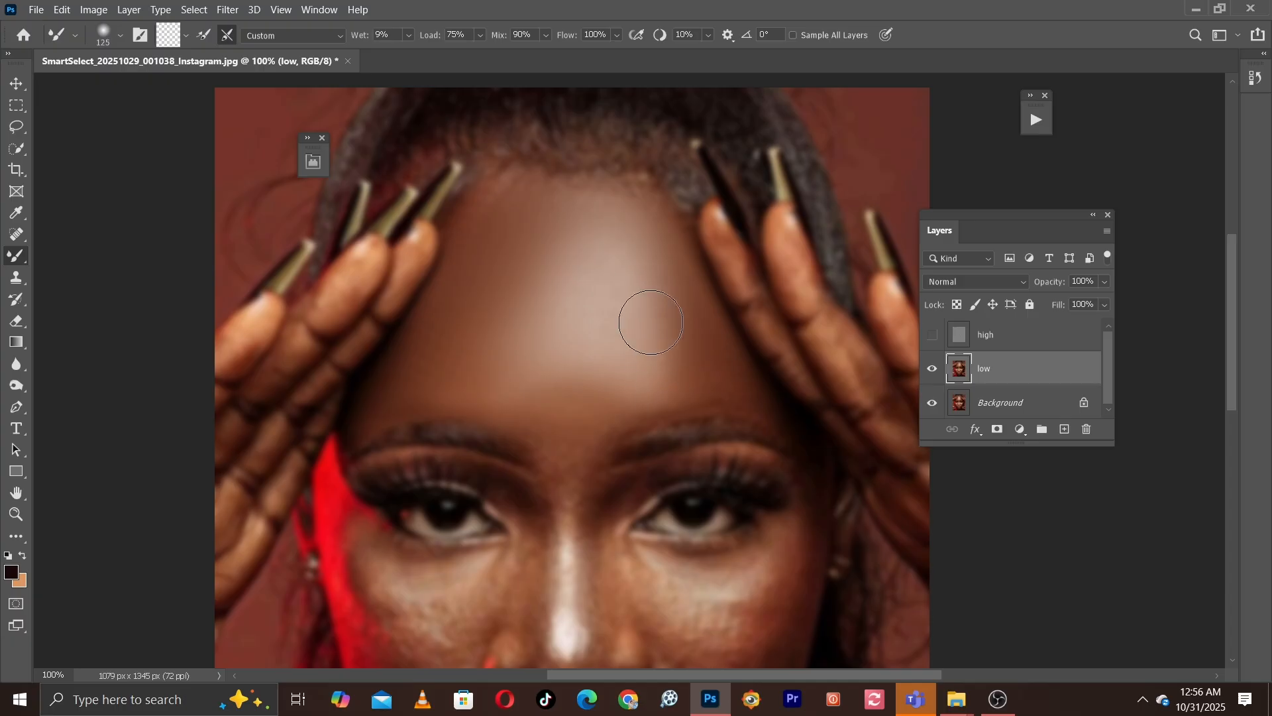
Smooth the cheek beside the red light, from under the eye to the jaw, with the Mixer Brush at 80 to 100 px.
{"action": "left_click_drag", "start_coordinate": [460, 421], "coordinate": [559, 112]}
{"action": "key", "text": "bracketleft"}
{"action": "key", "text": "bracketleft"}
{"action": "key", "text": "bracketleft"}
{"action": "key", "text": "bracketleft"}
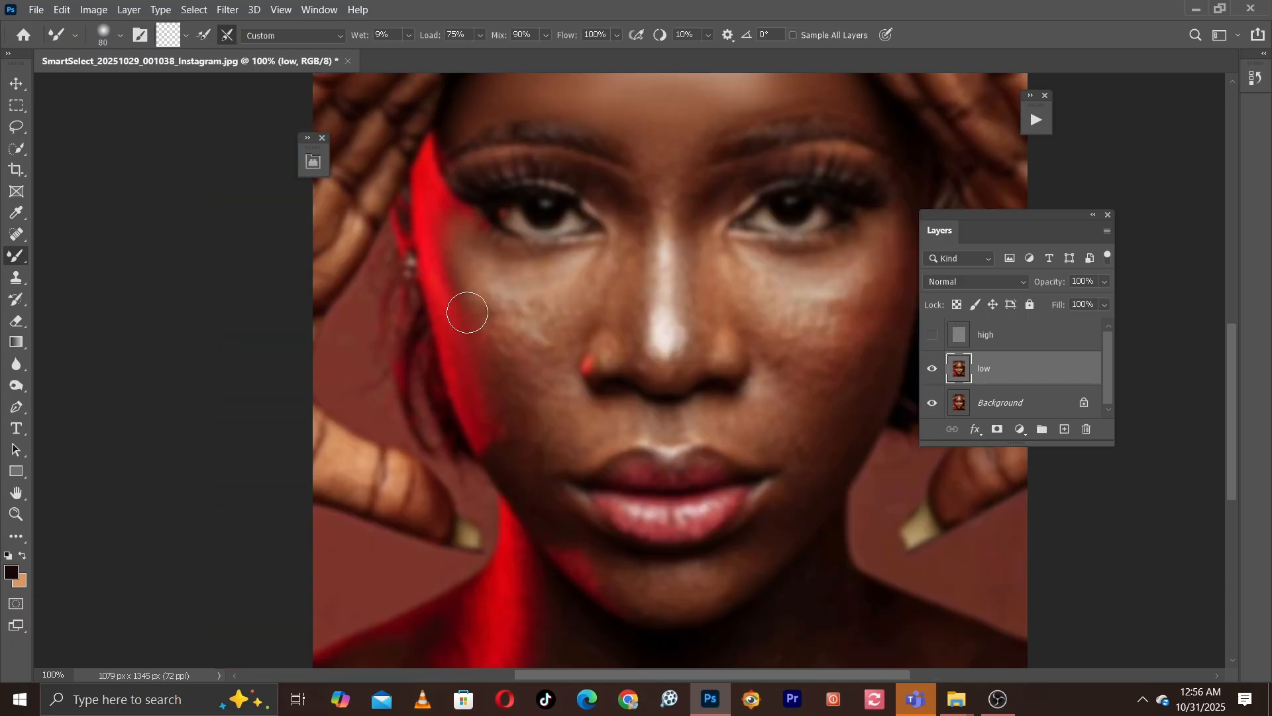
{"action": "key", "text": "bracketright"}
{"action": "key", "text": "bracketright"}
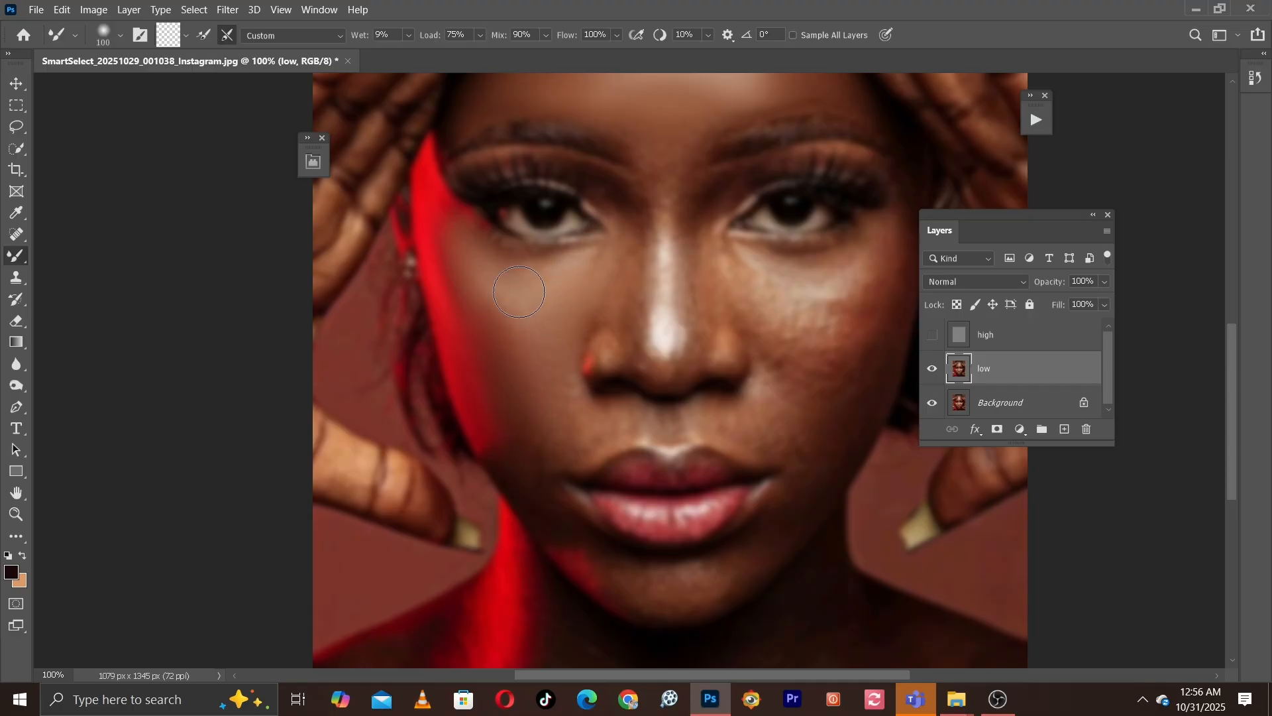
{"action": "key", "text": "bracketleft"}
{"action": "key", "text": "bracketright"}
{"action": "key", "text": "bracketright"}
{"action": "key", "text": "bracketleft"}
Blend the skin on the nose's tip and nostrils, reducing the Mixer Brush from 80 to 45 px.
{"action": "scroll", "coordinate": [596, 265], "scroll_direction": "up", "scroll_amount": 2}
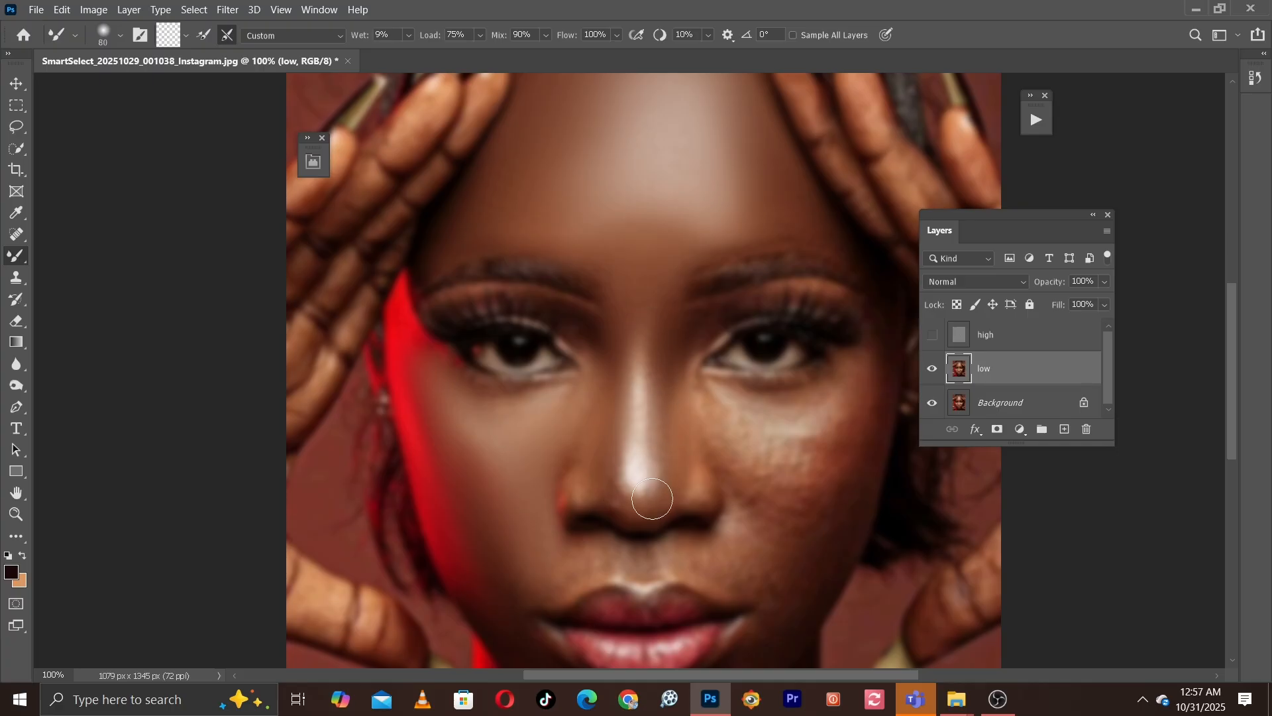
{"action": "key", "text": "bracketleft"}
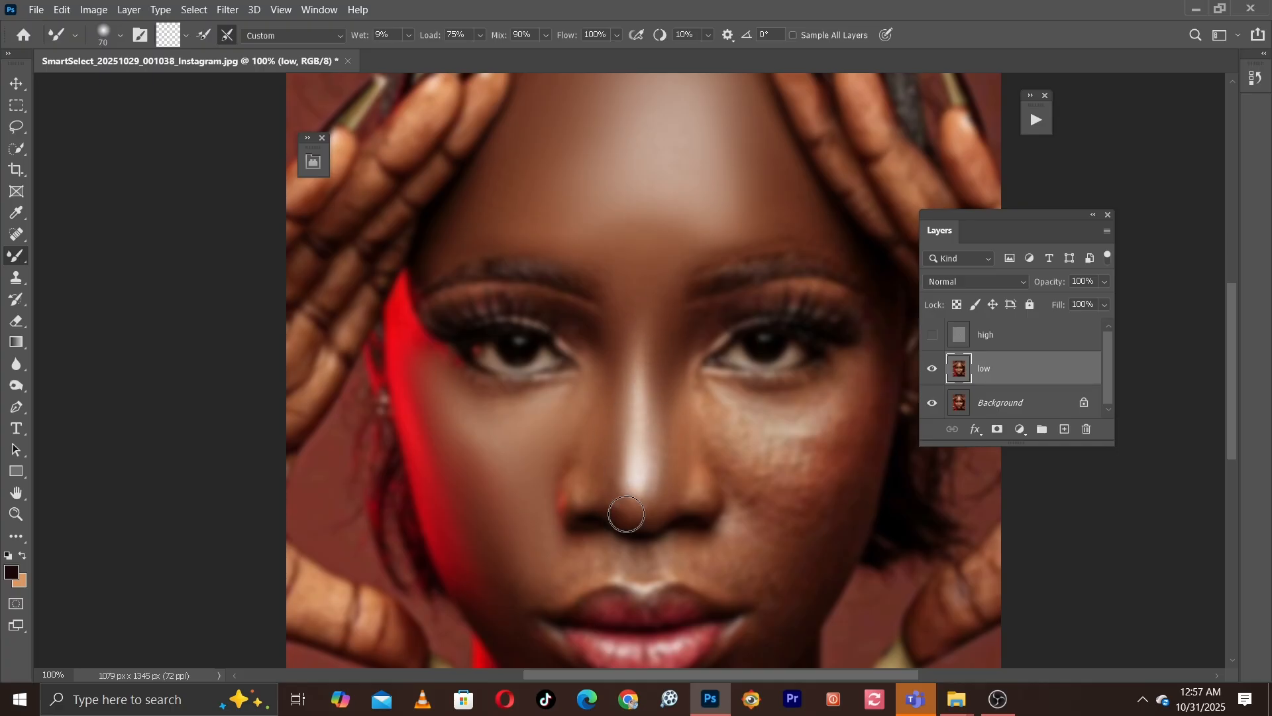
{"action": "key", "text": "bracketleft"}
{"action": "key", "text": "bracketleft"}
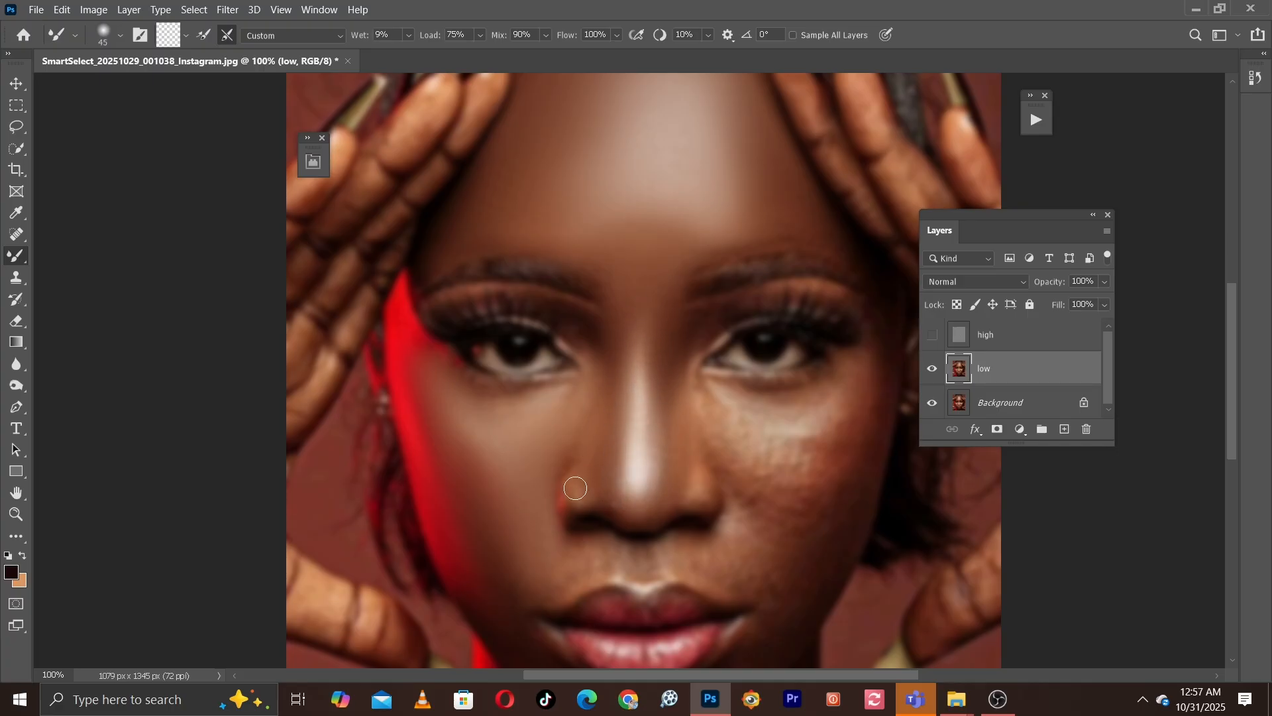
Smooth the blotchy cheek away from the red light, from under the eye to the jaw, with the Mixer Brush at 90 px.
{"action": "left_click_drag", "start_coordinate": [730, 176], "coordinate": [543, 99]}
{"action": "key", "text": "bracketright"}
{"action": "key", "text": "bracketright"}
{"action": "key", "text": "bracketright"}
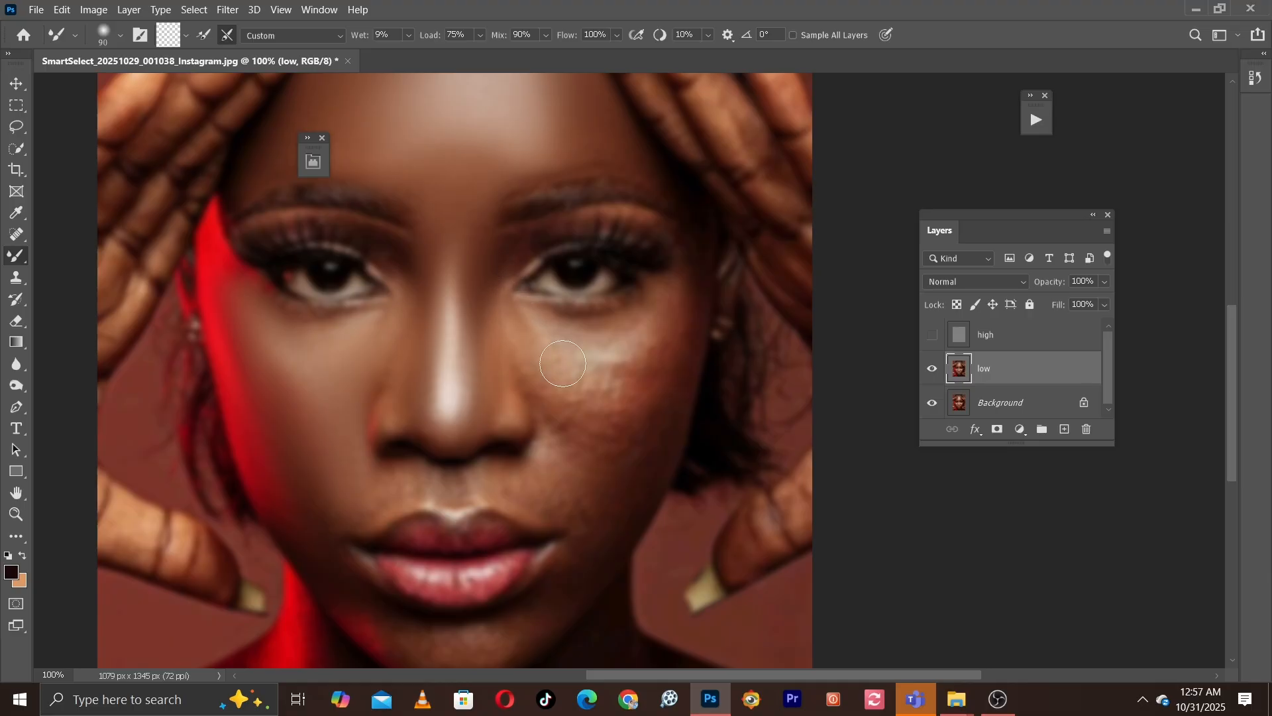
{"action": "mouse_move", "coordinate": [660, 415]}
{"action": "left_mouse_down"}
{"action": "mouse_move", "coordinate": [581, 527]}
{"action": "mouse_move", "coordinate": [657, 390]}
{"action": "mouse_move", "coordinate": [664, 344]}
{"action": "mouse_move", "coordinate": [605, 397]}
{"action": "mouse_move", "coordinate": [609, 424]}
{"action": "mouse_move", "coordinate": [538, 383]}
{"action": "mouse_move", "coordinate": [575, 445]}
{"action": "left_mouse_up"}
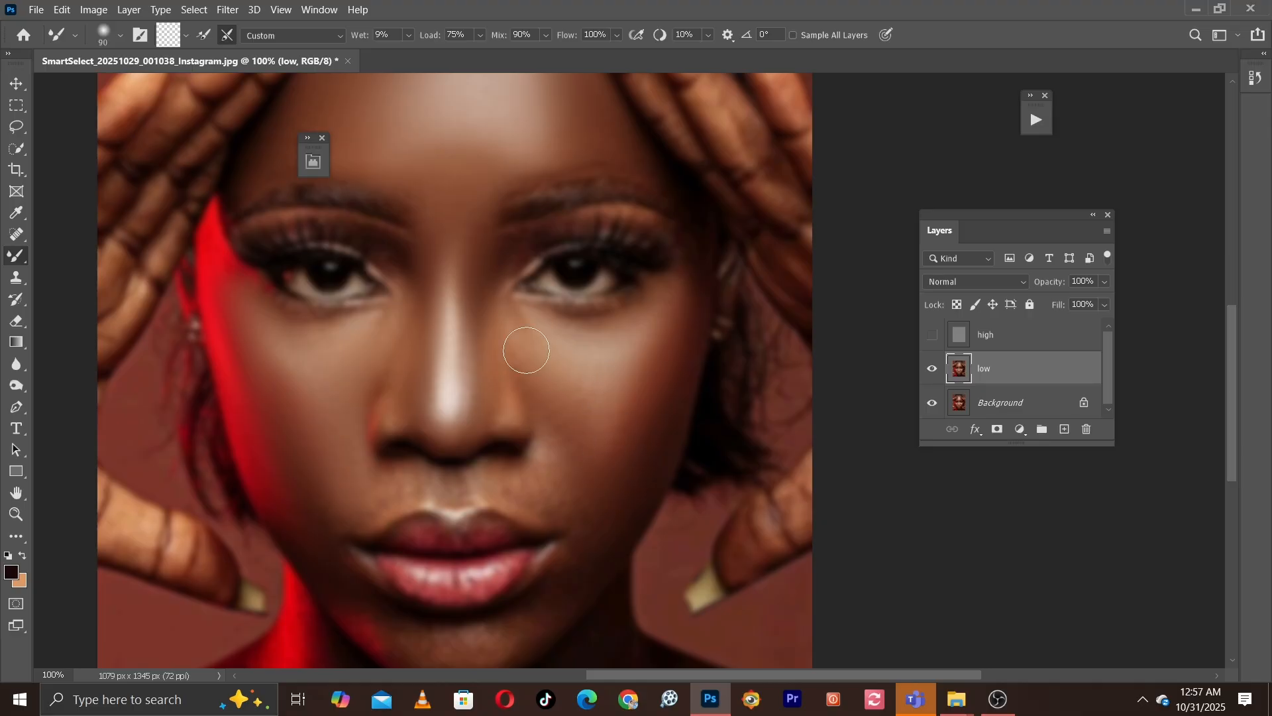
Smooth the chin and the skin below the lower lip with the Mixer Brush at 80 to 100 px.
{"action": "left_click_drag", "start_coordinate": [391, 589], "coordinate": [524, 418]}
{"action": "key", "text": "bracketleft"}
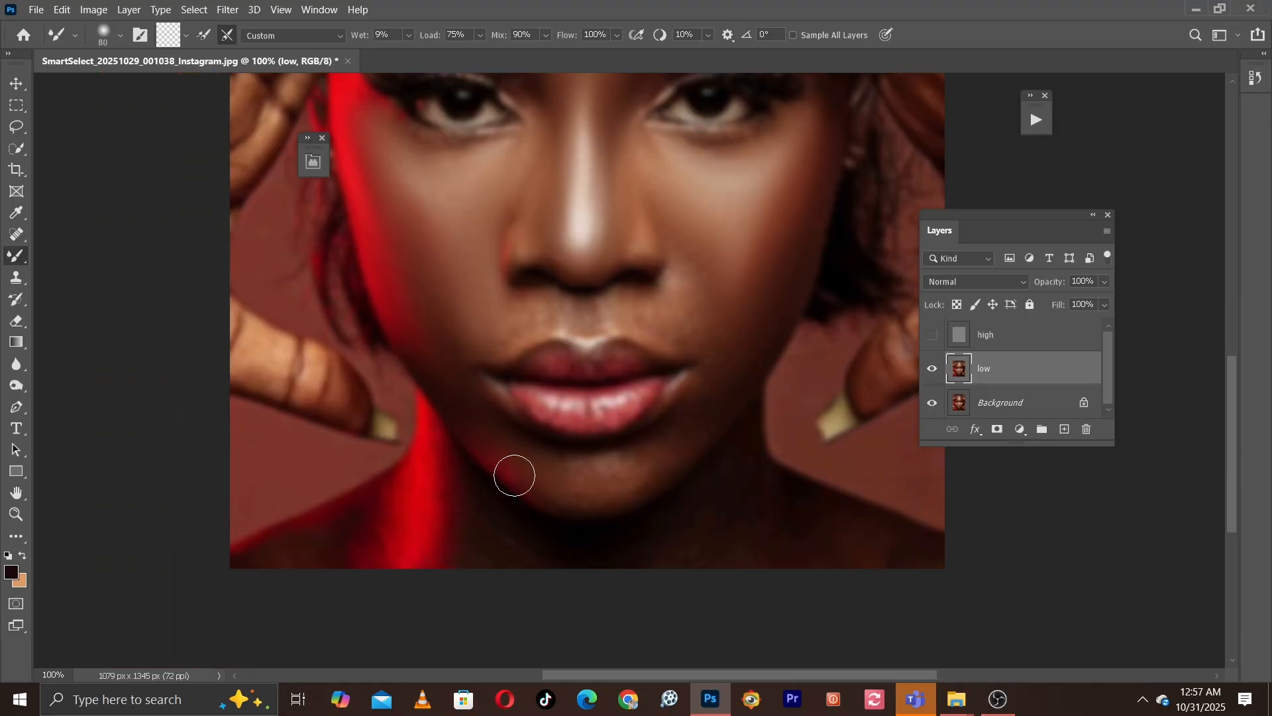
{"action": "key", "text": "bracketright"}
{"action": "key", "text": "bracketright"}
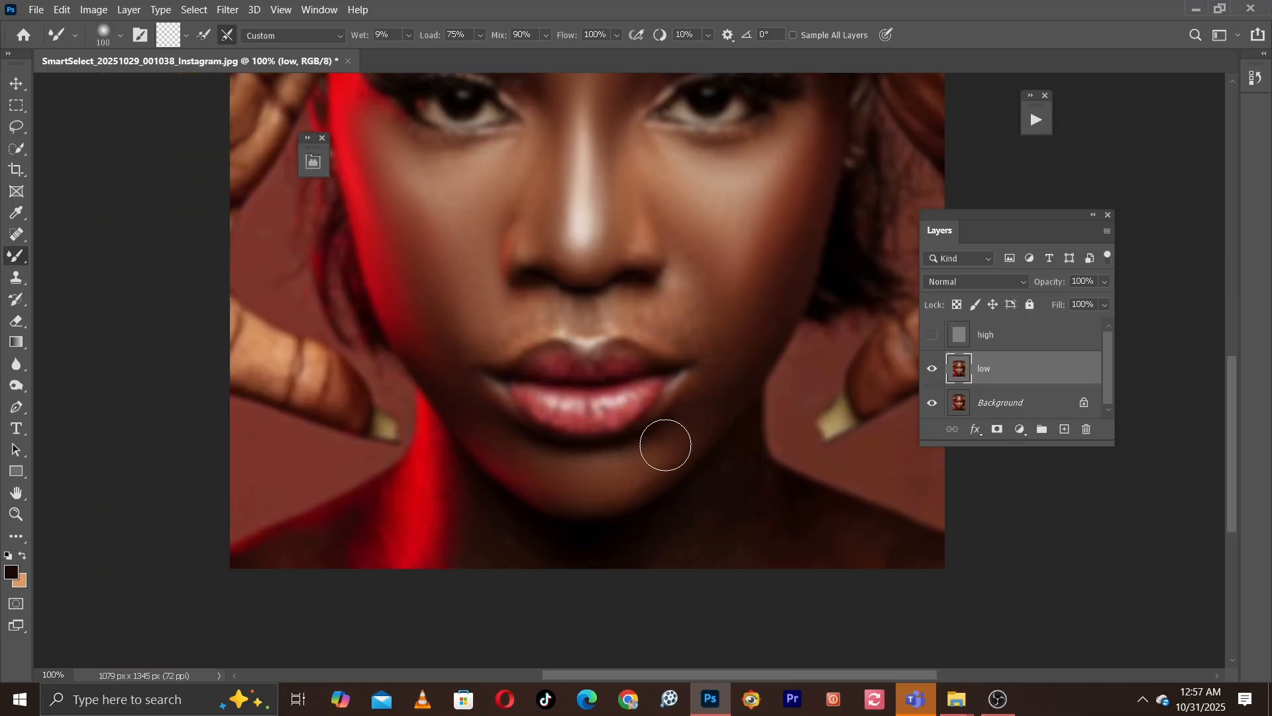
Blend the skin beside the mouth and nostril into the lower cheek, varying the Mixer Brush from 70 to 125 px.
{"action": "left_click_drag", "start_coordinate": [737, 324], "coordinate": [688, 435]}
{"action": "key", "text": "bracketleft"}
{"action": "key", "text": "bracketright"}
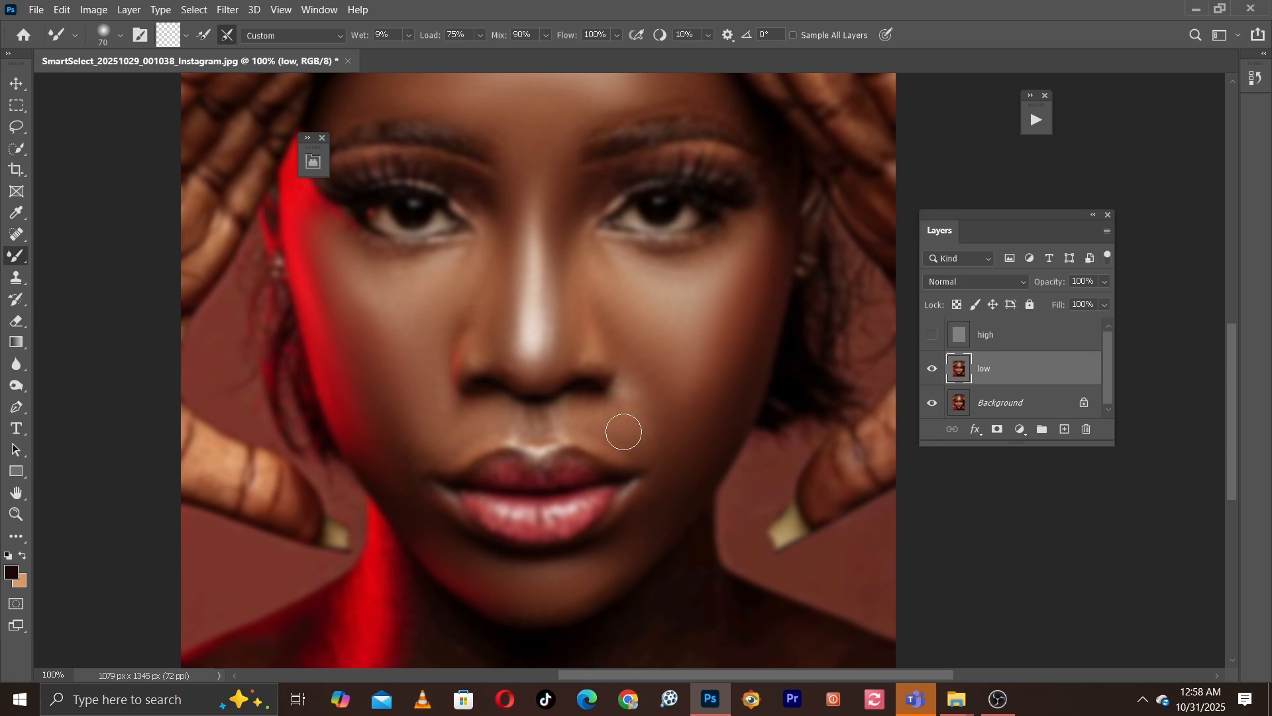
{"action": "key", "text": "bracketleft"}
{"action": "key", "text": "bracketright"}
{"action": "key", "text": "bracketright"}
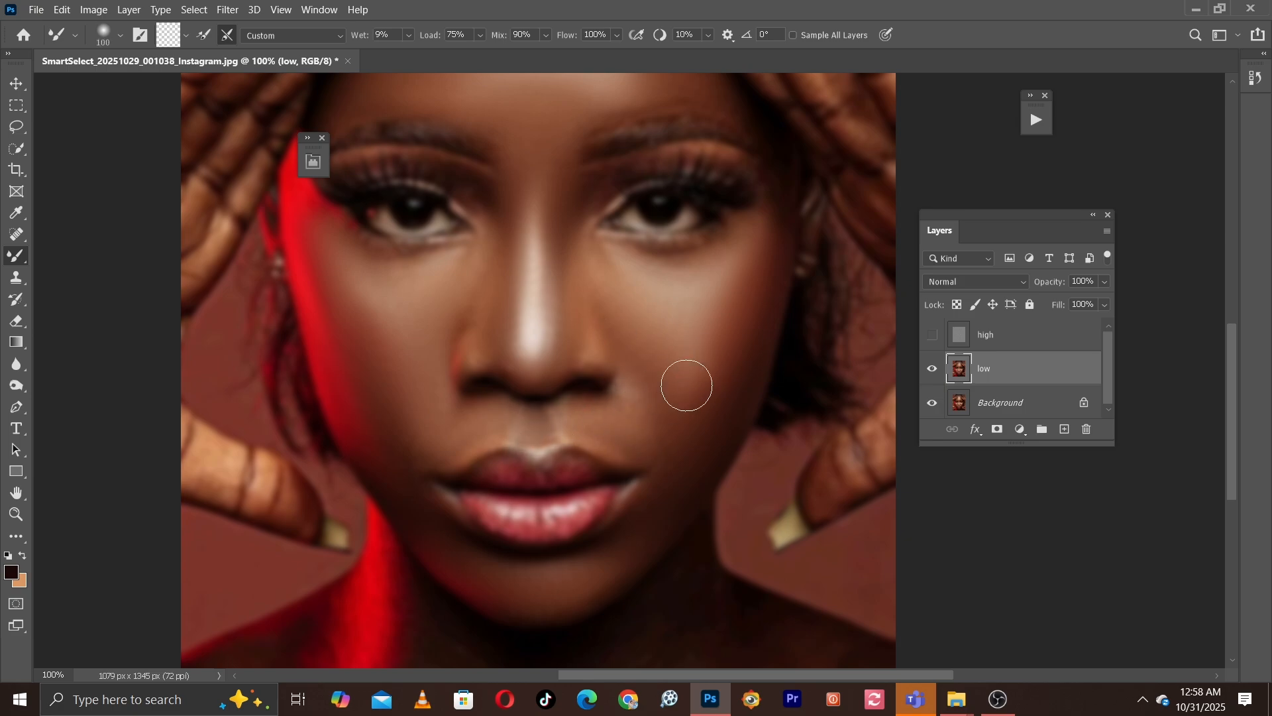
{"action": "key", "text": "bracketright"}
Smooth the neck and shoulders below the chin, including the red-lit side, with the Mixer Brush at 90 to 100 px.
{"action": "key", "text": "ctrl+minus"}
{"action": "key", "text": "ctrl+minus"}
{"action": "key", "text": "ctrl+plus"}
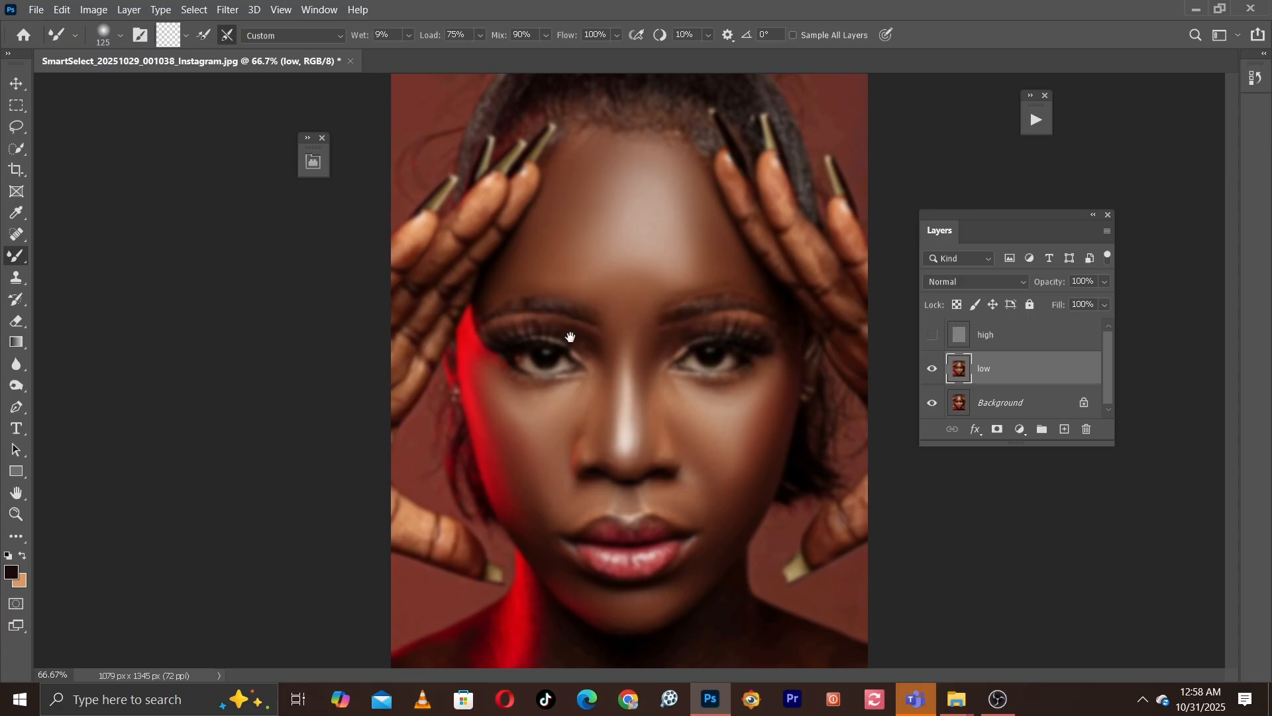
{"action": "key", "text": "ctrl+plus"}
{"action": "left_click_drag", "start_coordinate": [518, 507], "coordinate": [590, 119]}
{"action": "key", "text": "bracketleft"}
{"action": "key", "text": "bracketleft"}
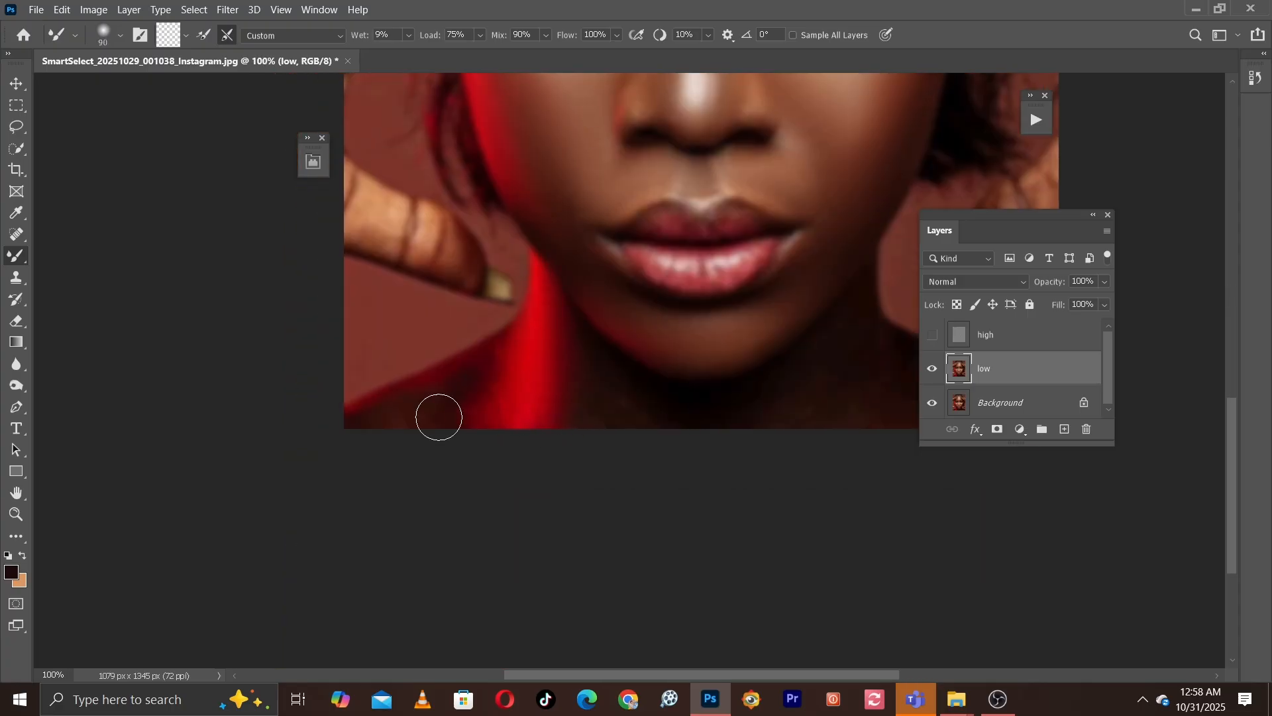
{"action": "key", "text": "bracketright"}
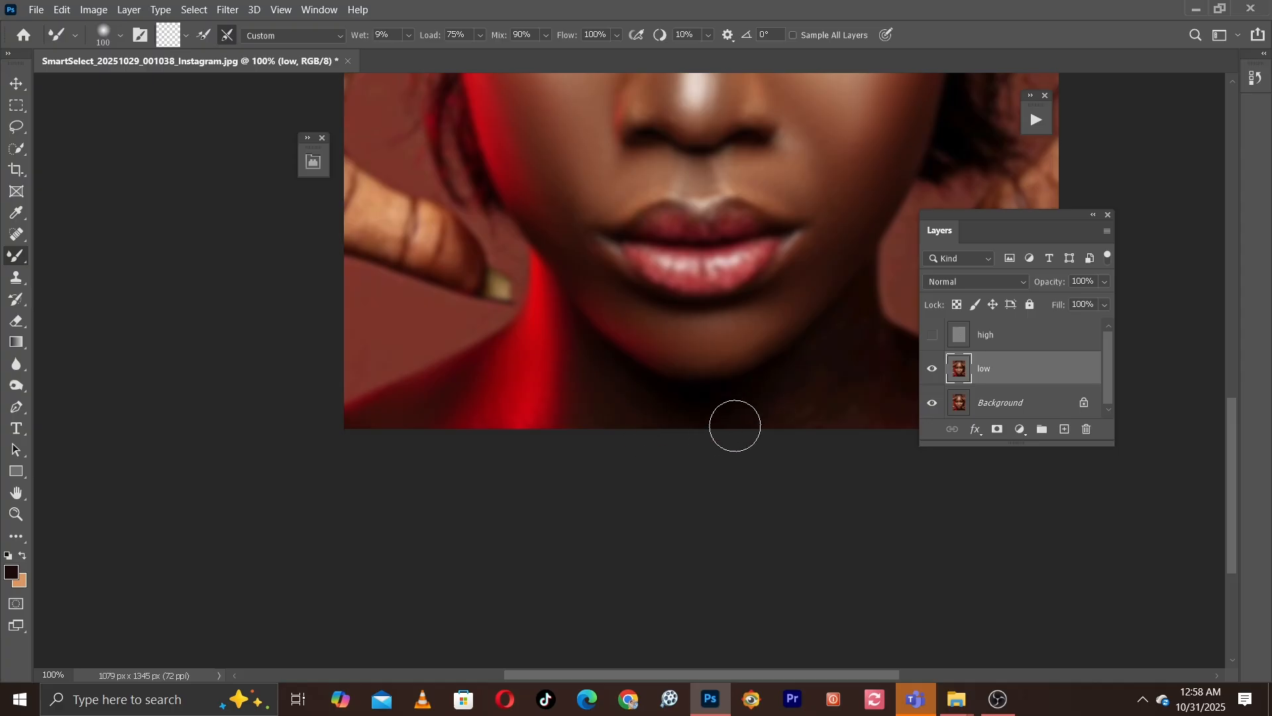
{"action": "left_click_drag", "start_coordinate": [798, 356], "coordinate": [586, 403]}
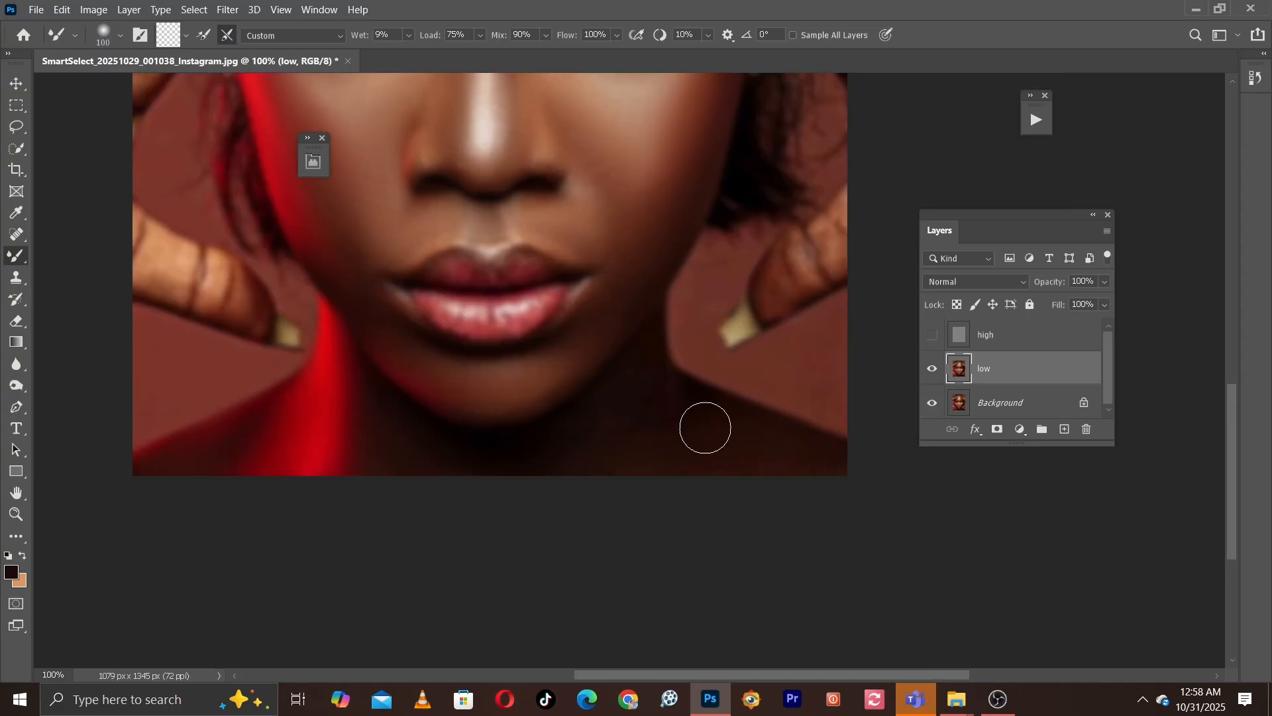
Smooth the thumb and raised fingers of the hand away from the red light with the Mixer Brush at 60 to 80 px.
{"action": "left_click_drag", "start_coordinate": [811, 326], "coordinate": [697, 475]}
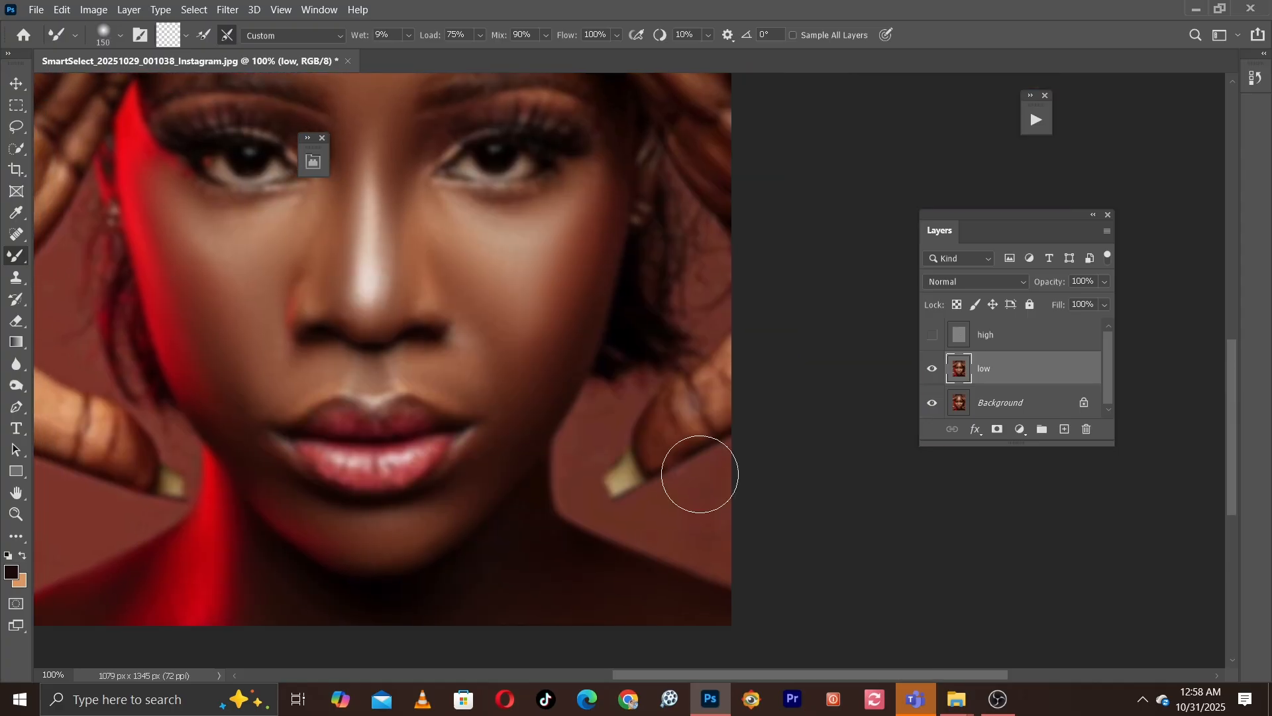
{"action": "key", "text": "bracketleft"}
{"action": "key", "text": "bracketleft"}
{"action": "key", "text": "bracketleft"}
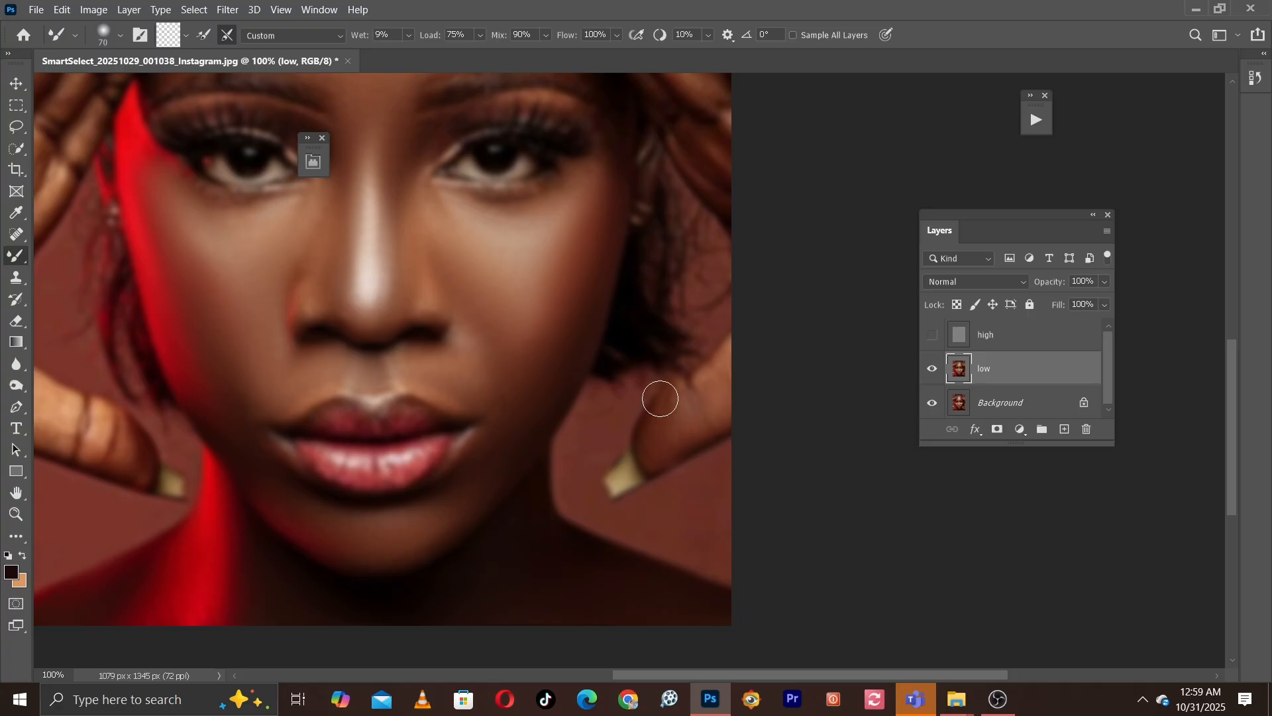
{"action": "scroll", "coordinate": [729, 368], "scroll_direction": "up", "scroll_amount": 4}
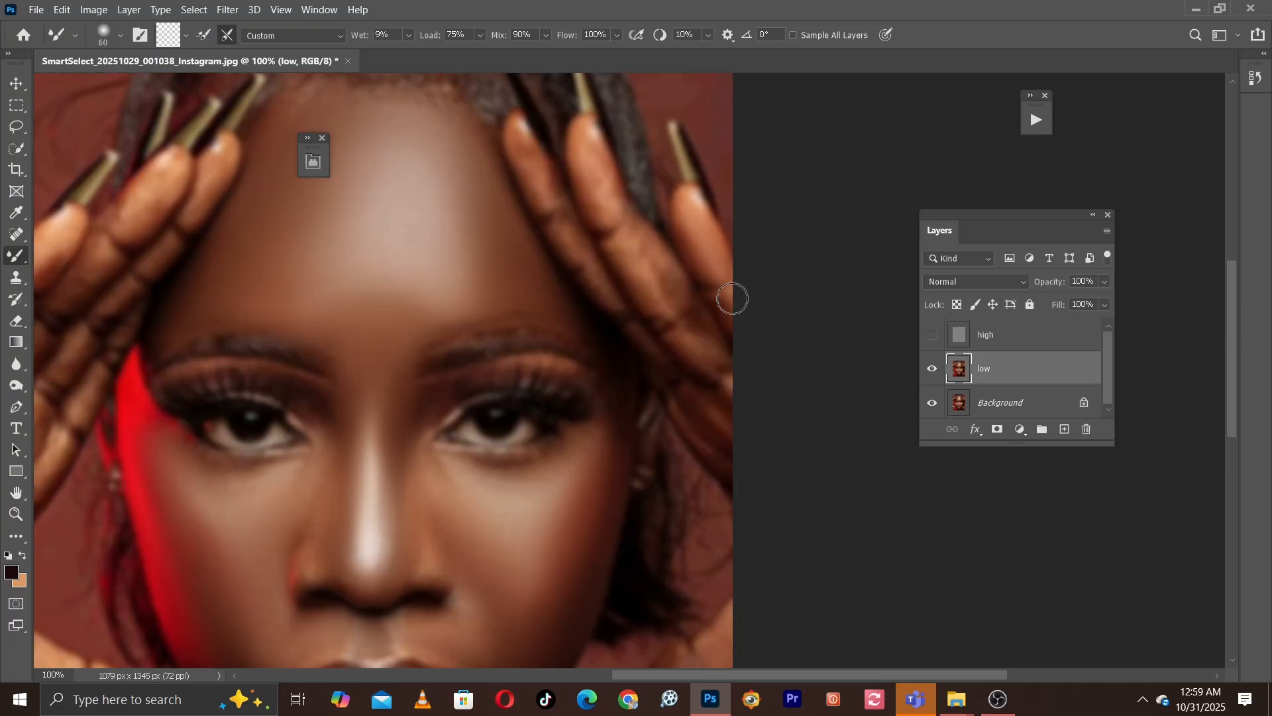
{"action": "key", "text": "bracketright"}
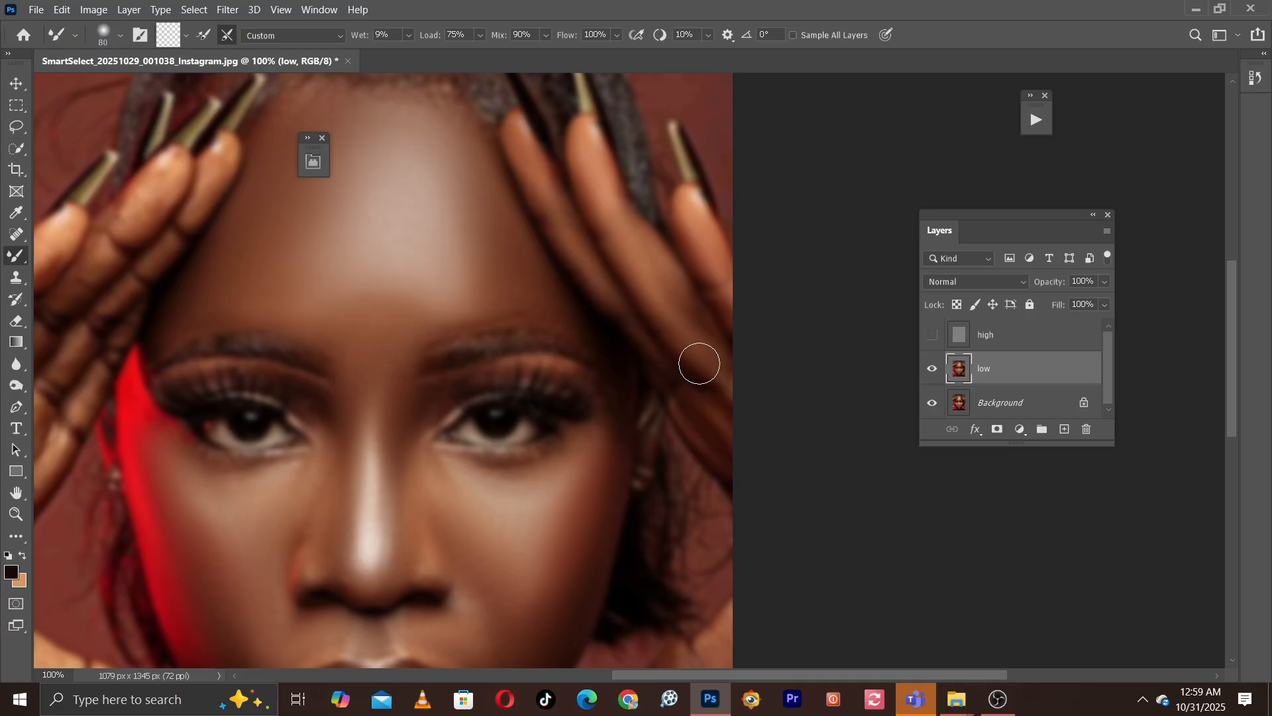
Smooth the raised fingers of the hand on the red-lit side with the Mixer Brush at 45 to 60 px.
{"action": "scroll", "coordinate": [727, 293], "scroll_direction": "left", "scroll_amount": 5}
{"action": "key", "text": "bracketleft"}
{"action": "key", "text": "bracketleft"}
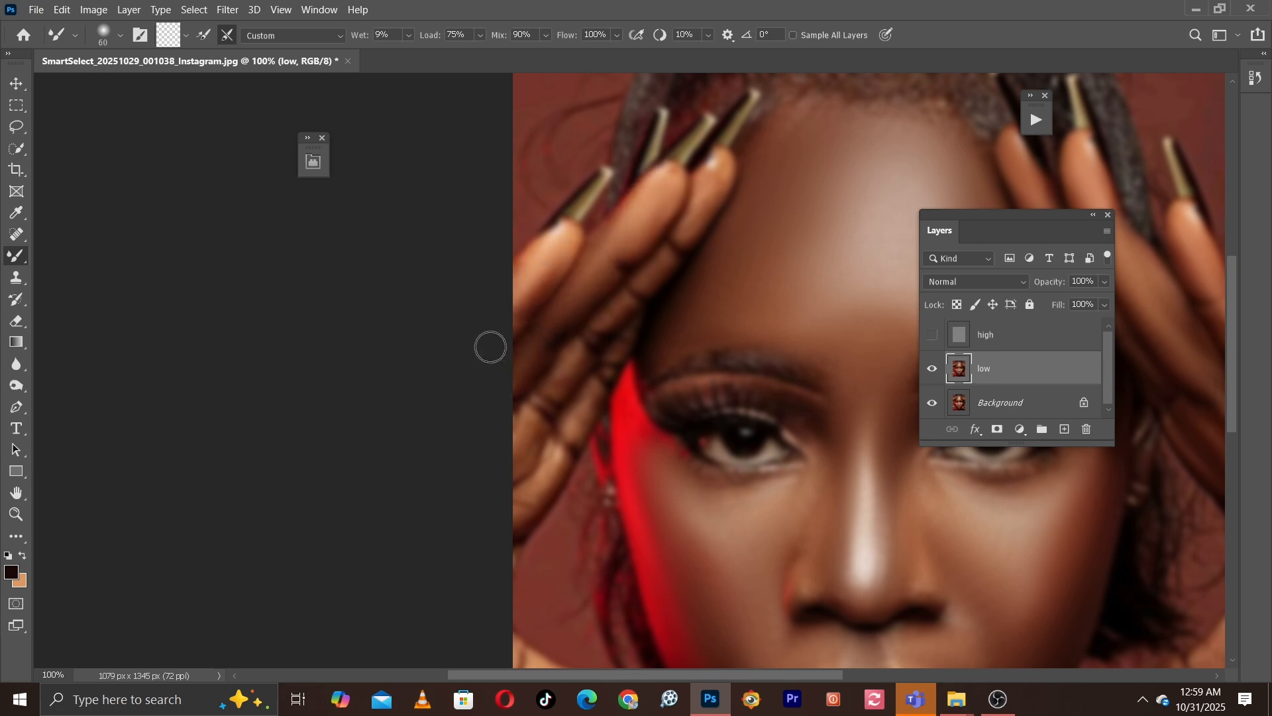
{"action": "key", "text": "bracketleft"}
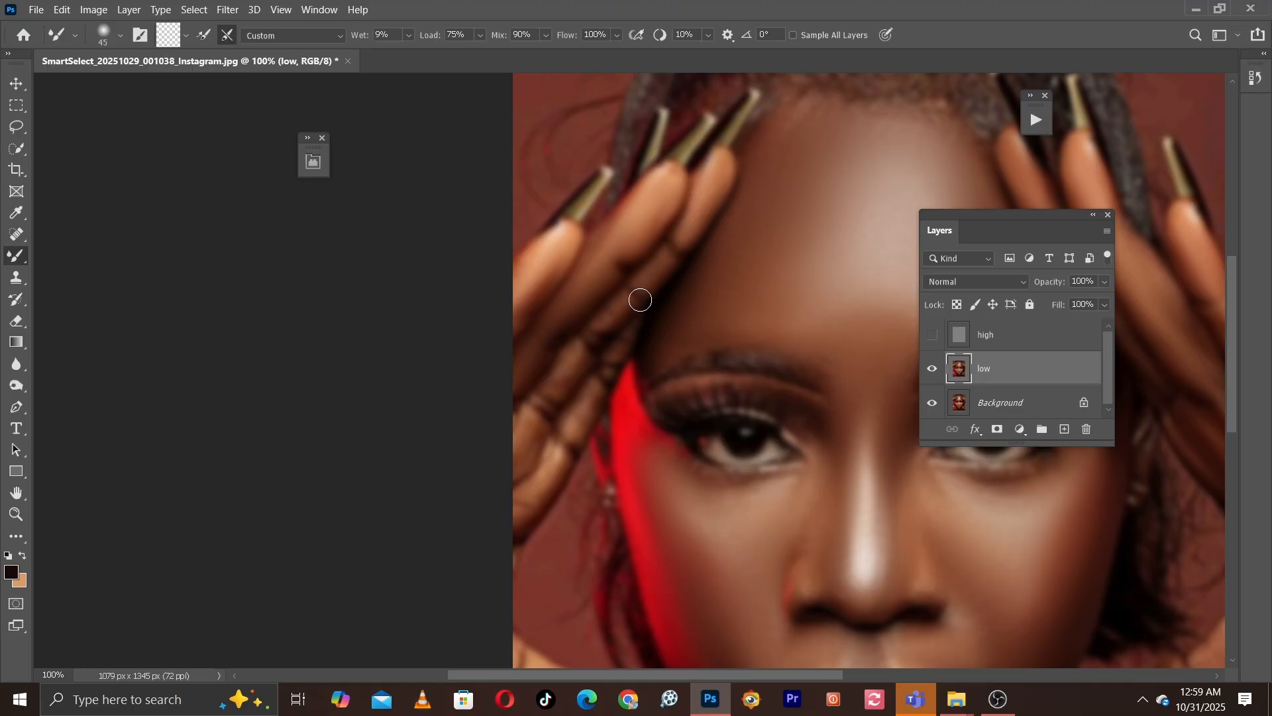
{"action": "left_click_drag", "start_coordinate": [641, 287], "coordinate": [738, 116]}
Smooth the palm edge and thumb of the hand on the red-lit side with the Mixer Brush at 60 px.
{"action": "left_click_drag", "start_coordinate": [608, 309], "coordinate": [630, 246]}
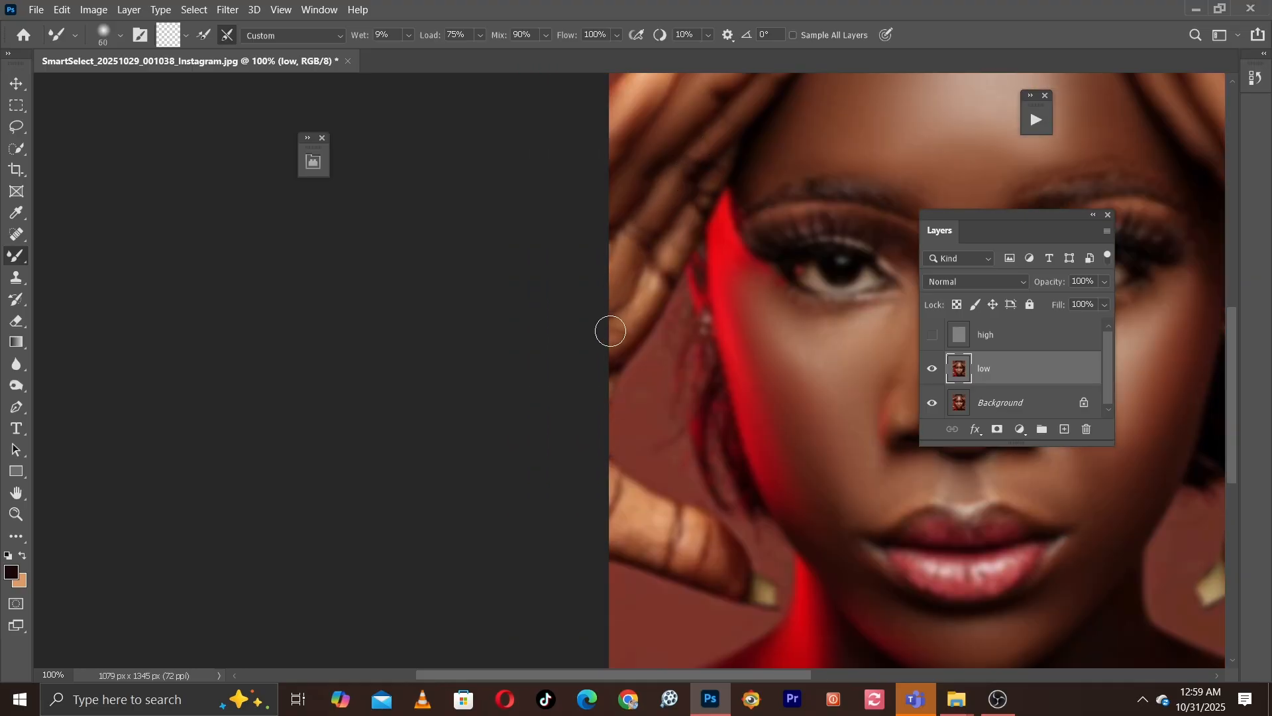
{"action": "mouse_move", "coordinate": [607, 333]}
{"action": "left_mouse_down"}
{"action": "mouse_move", "coordinate": [671, 248]}
{"action": "mouse_move", "coordinate": [715, 152]}
{"action": "left_mouse_up"}
{"action": "key", "text": "bracketright"}
{"action": "scroll", "coordinate": [633, 266], "scroll_direction": "down", "scroll_amount": 5}
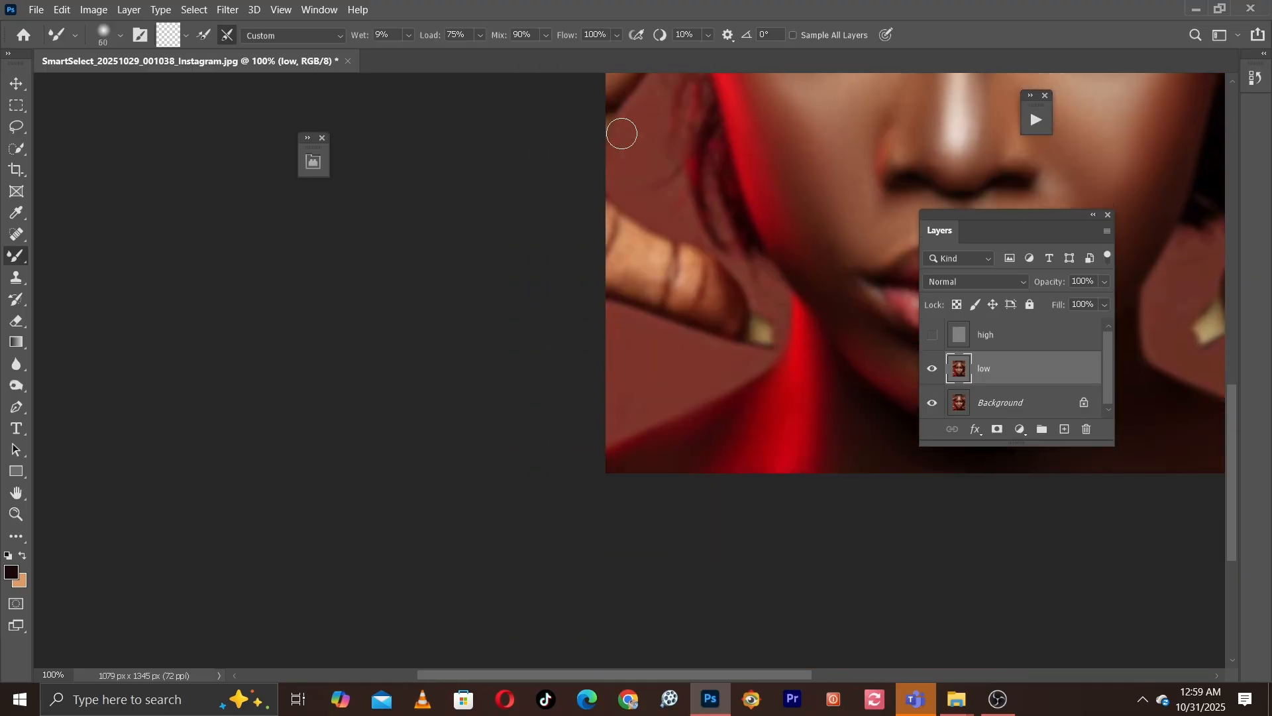
Even out the forehead tones around the central highlight and above the eyebrows with the Mixer Brush at 125 px.
{"action": "mouse_move", "coordinate": [637, 258]}
{"action": "left_mouse_down"}
{"action": "mouse_move", "coordinate": [668, 285]}
{"action": "mouse_move", "coordinate": [722, 300]}
{"action": "mouse_move", "coordinate": [635, 259]}
{"action": "mouse_move", "coordinate": [536, 620]}
{"action": "left_mouse_up"}
{"action": "key", "text": "bracketright"}
{"action": "key", "text": "bracketright"}
{"action": "key", "text": "bracketright"}
{"action": "mouse_move", "coordinate": [761, 241]}
{"action": "left_mouse_down"}
{"action": "mouse_move", "coordinate": [652, 284]}
{"action": "mouse_move", "coordinate": [647, 309]}
{"action": "mouse_move", "coordinate": [539, 333]}
{"action": "left_mouse_up"}
{"action": "key", "text": "bracketright"}
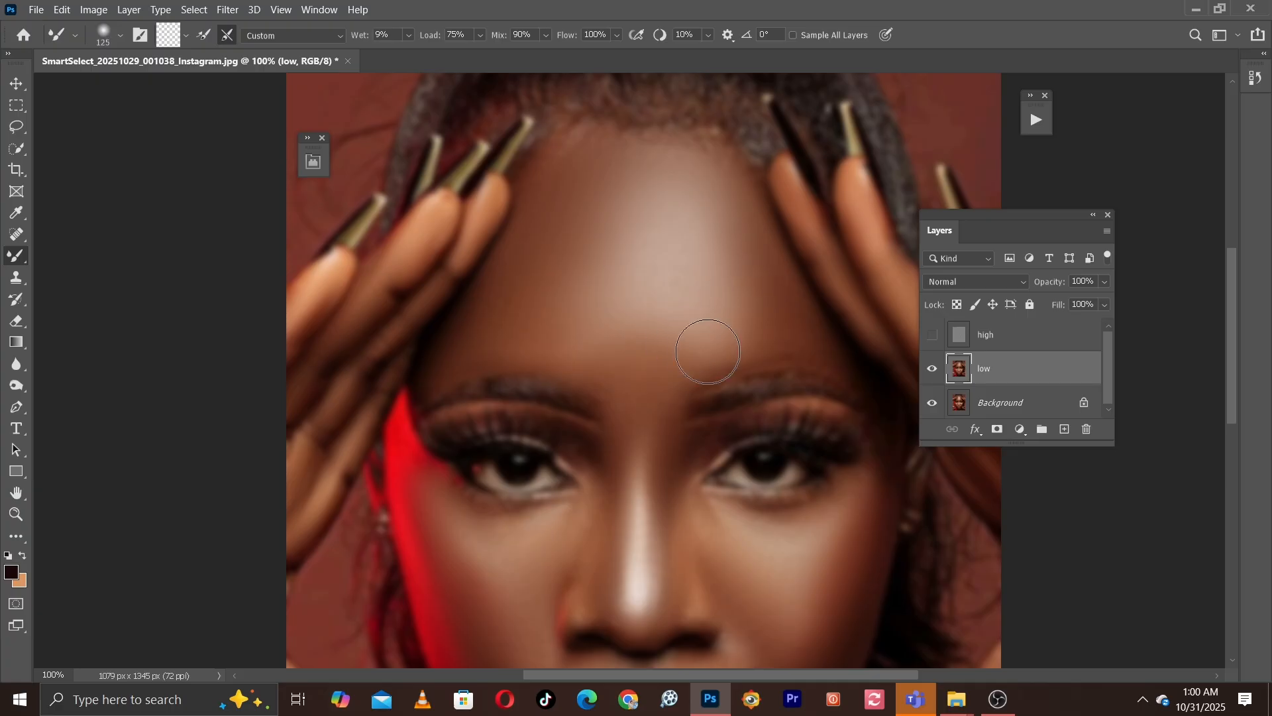
Blend the skin along the nose bridge between the eyes with a smaller Mixer Brush, ending at 70 px.
{"action": "key", "text": "bracketleft"}
{"action": "key", "text": "bracketleft"}
{"action": "key", "text": "bracketleft"}
{"action": "key", "text": "bracketleft"}
{"action": "key", "text": "bracketleft"}
{"action": "mouse_move", "coordinate": [606, 458]}
{"action": "left_mouse_down"}
{"action": "mouse_move", "coordinate": [514, 417]}
{"action": "mouse_move", "coordinate": [455, 417]}
{"action": "mouse_move", "coordinate": [628, 454]}
{"action": "left_mouse_up"}
{"action": "key", "text": "bracketright"}
{"action": "key", "text": "bracketright"}
Show the high layer again and toggle its visibility to check the smoothed tones against the skin texture.
{"action": "key", "text": "ctrl+minus"}
{"action": "key", "text": "ctrl+minus"}
{"action": "key", "text": "ctrl+plus"}
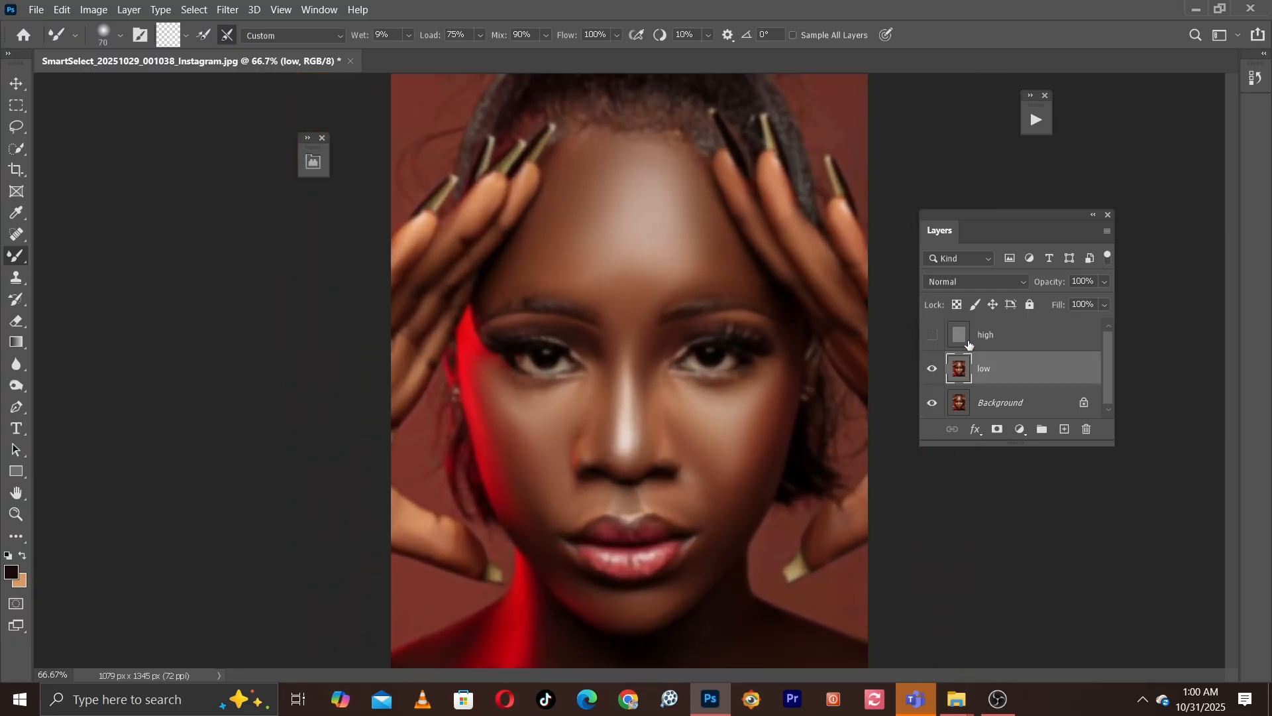
{"action": "left_click", "coordinate": [931, 335]}
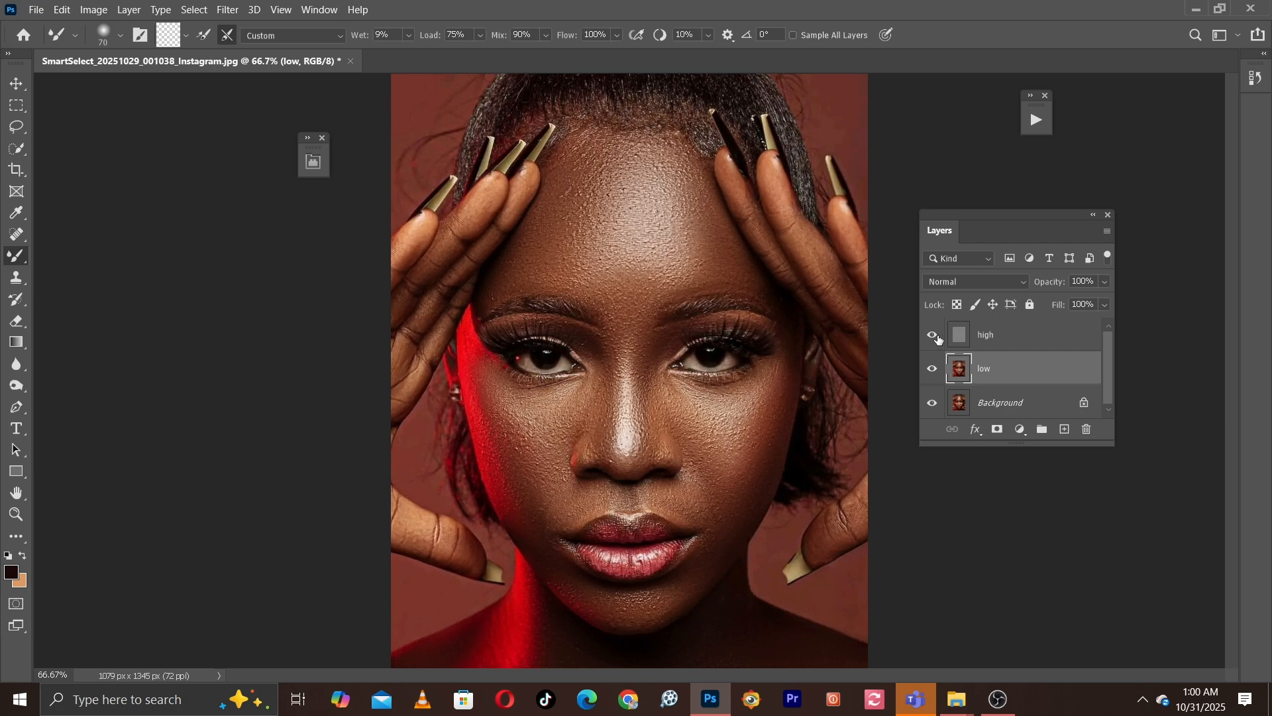
{"action": "left_click", "coordinate": [933, 335]}
{"action": "left_click", "coordinate": [933, 335]}
{"action": "left_click", "coordinate": [934, 336]}
Examine the skin at 100% and 66.67% zoom, comparing the portrait with and without the high layer.
{"action": "key", "text": "ctrl+1"}
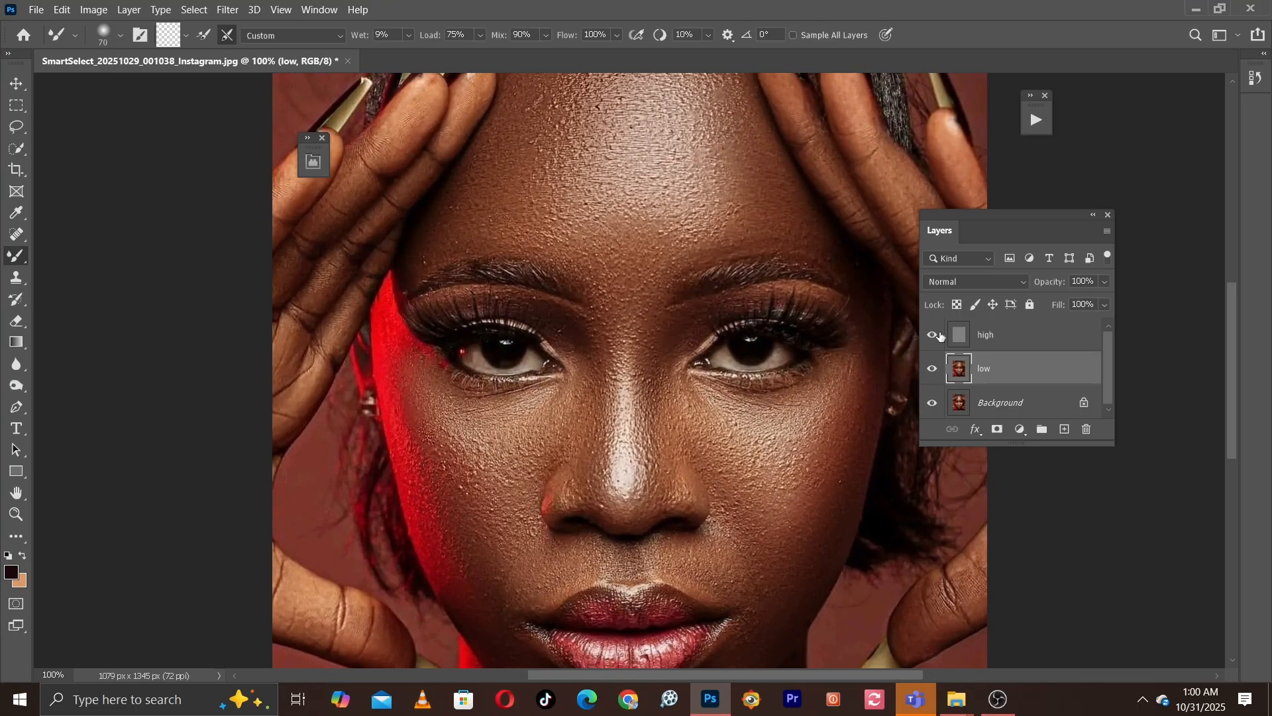
{"action": "left_click_drag", "start_coordinate": [716, 230], "coordinate": [658, 292]}
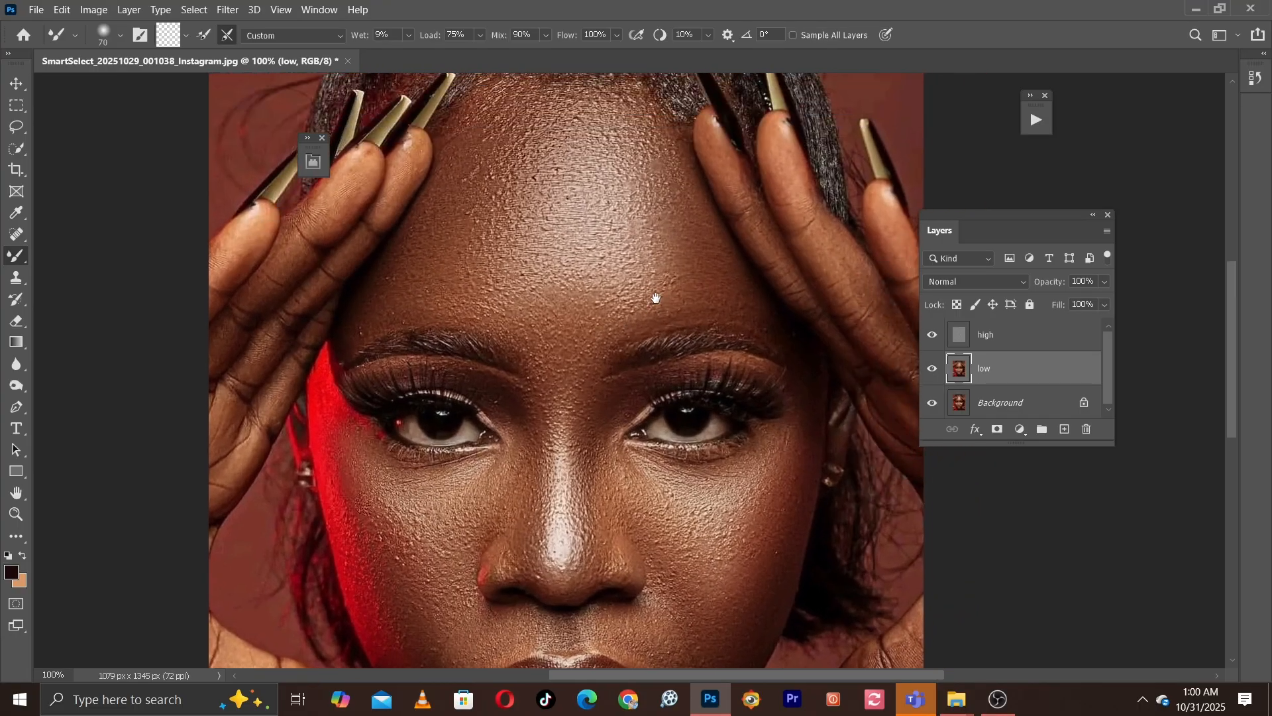
{"action": "left_click", "coordinate": [933, 334]}
{"action": "left_click", "coordinate": [932, 333]}
{"action": "left_click", "coordinate": [932, 333]}
{"action": "key", "text": "ctrl+minus"}
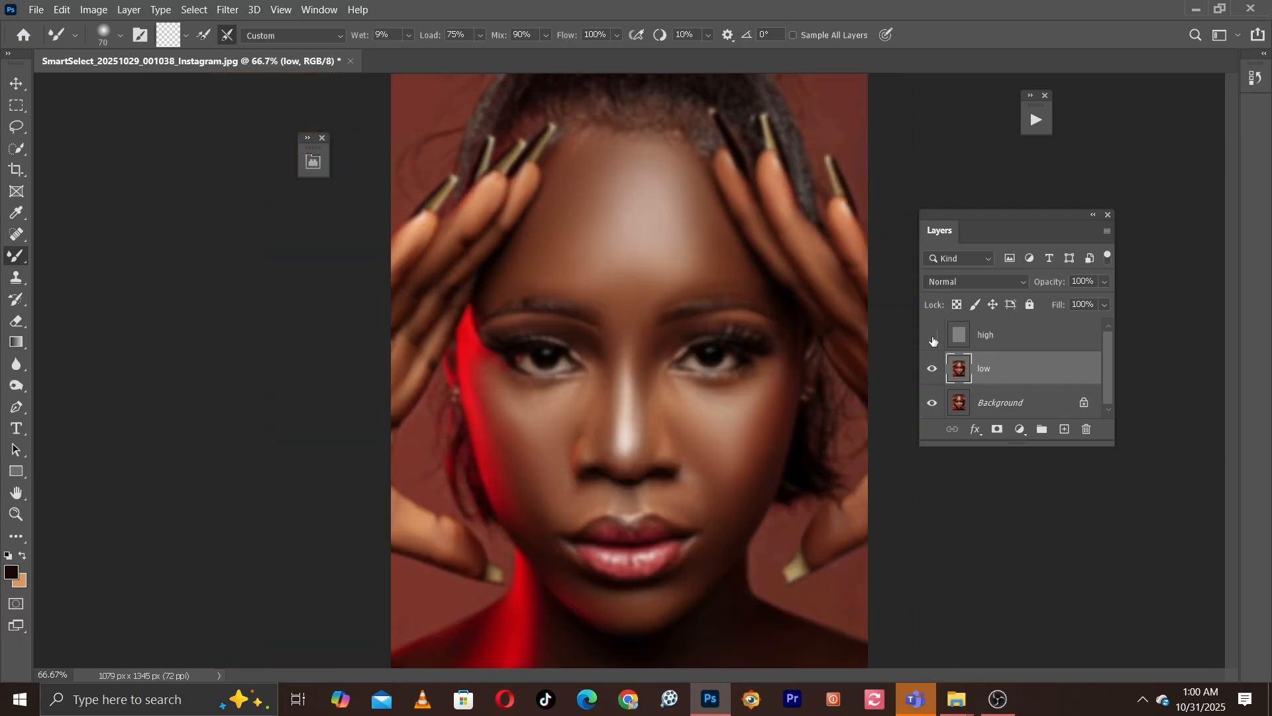
{"action": "left_click", "coordinate": [932, 335]}
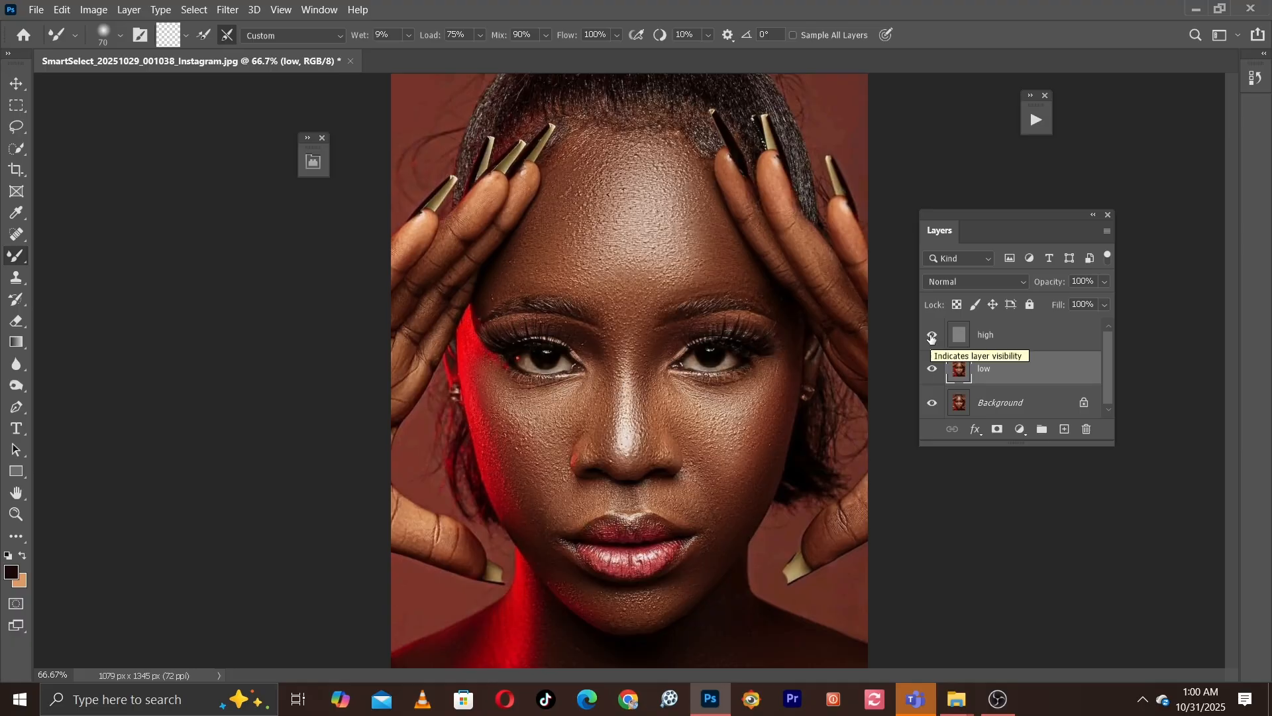
{"action": "left_click", "coordinate": [932, 336]}
{"action": "left_click", "coordinate": [932, 336]}
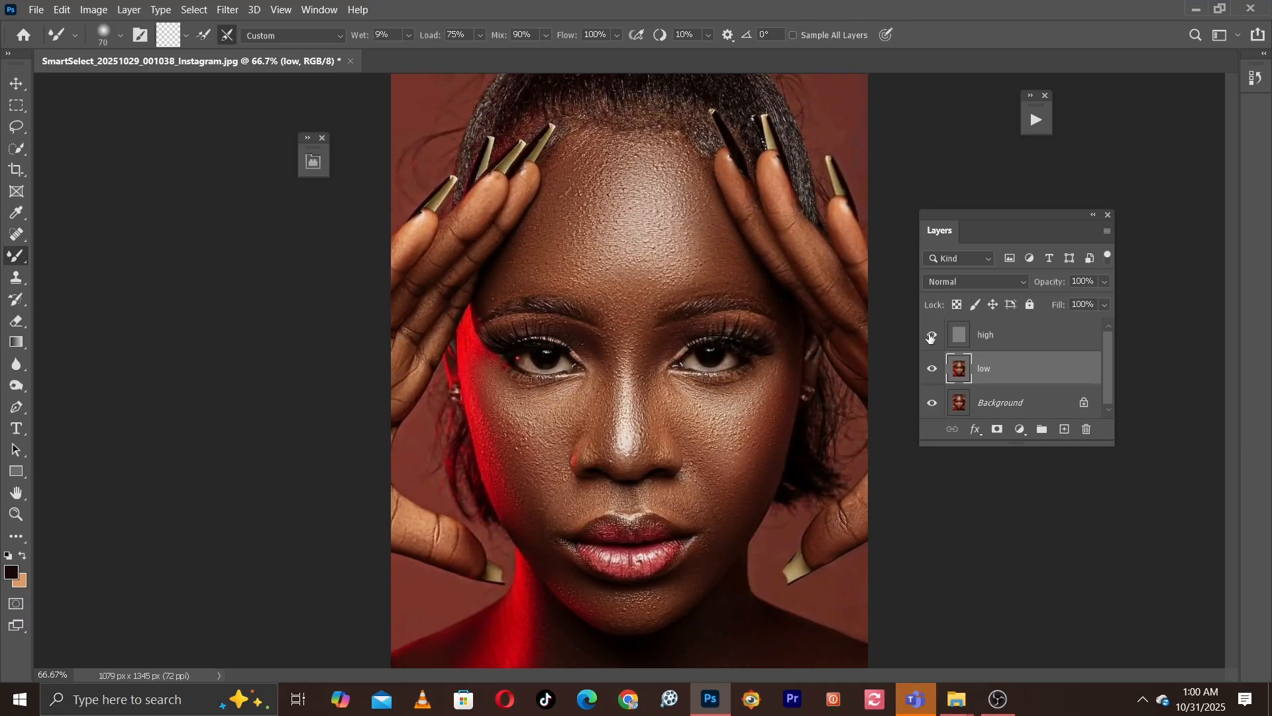
Group the high and low layers and name the group "Frequency Separation".
{"action": "left_click", "coordinate": [1025, 339], "text": "shift"}
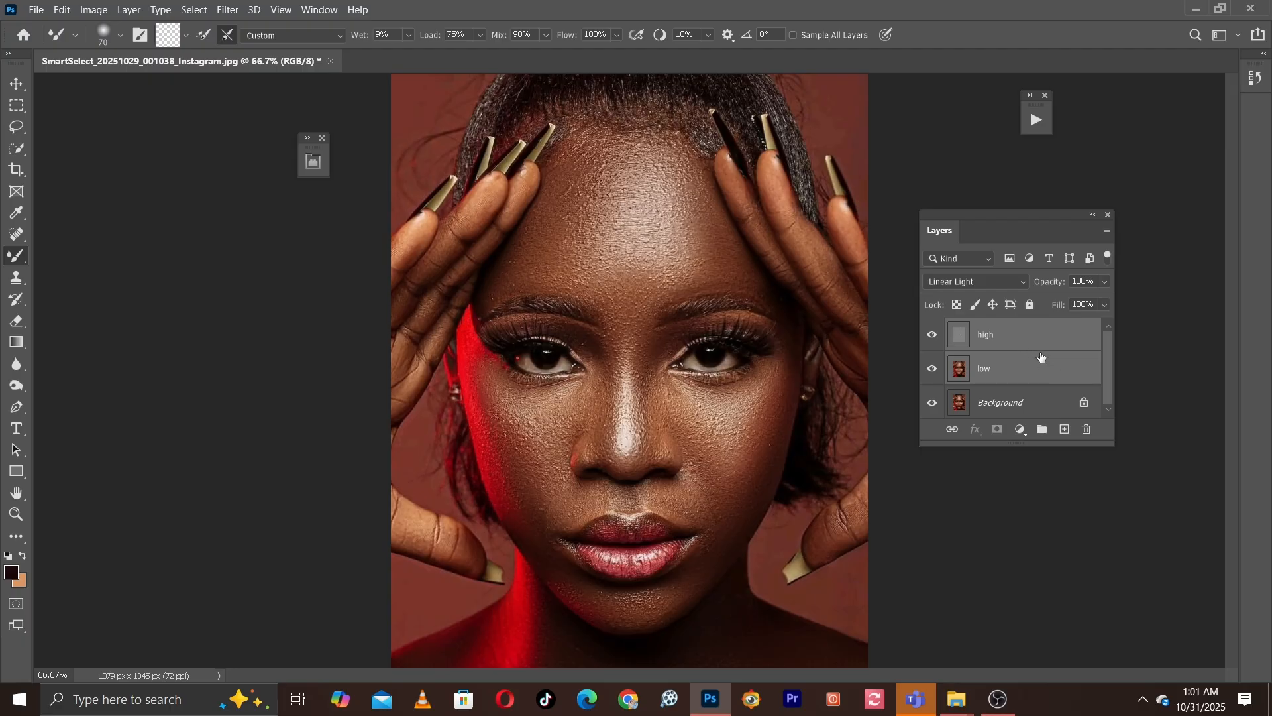
{"action": "left_click_drag", "start_coordinate": [1041, 357], "coordinate": [1042, 429]}
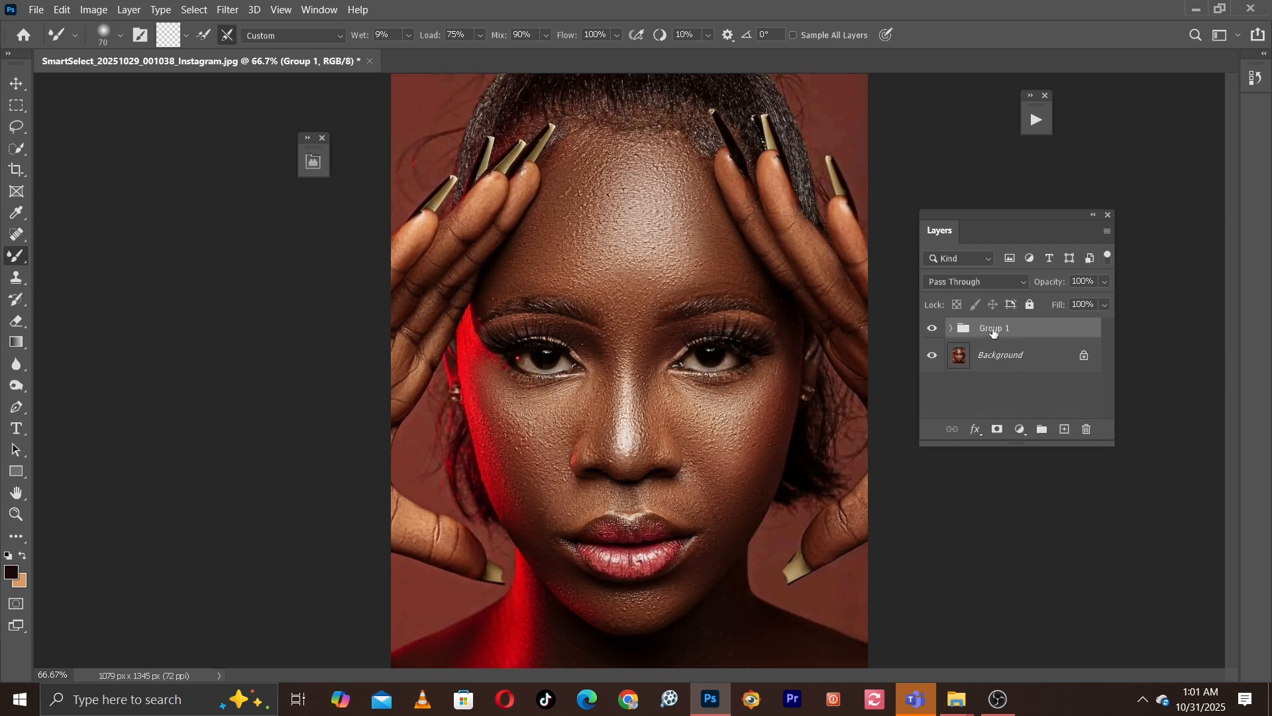
{"action": "double_click", "coordinate": [994, 329]}
{"action": "type", "text": "Frequency Separation"}
{"action": "key", "text": "Return"}
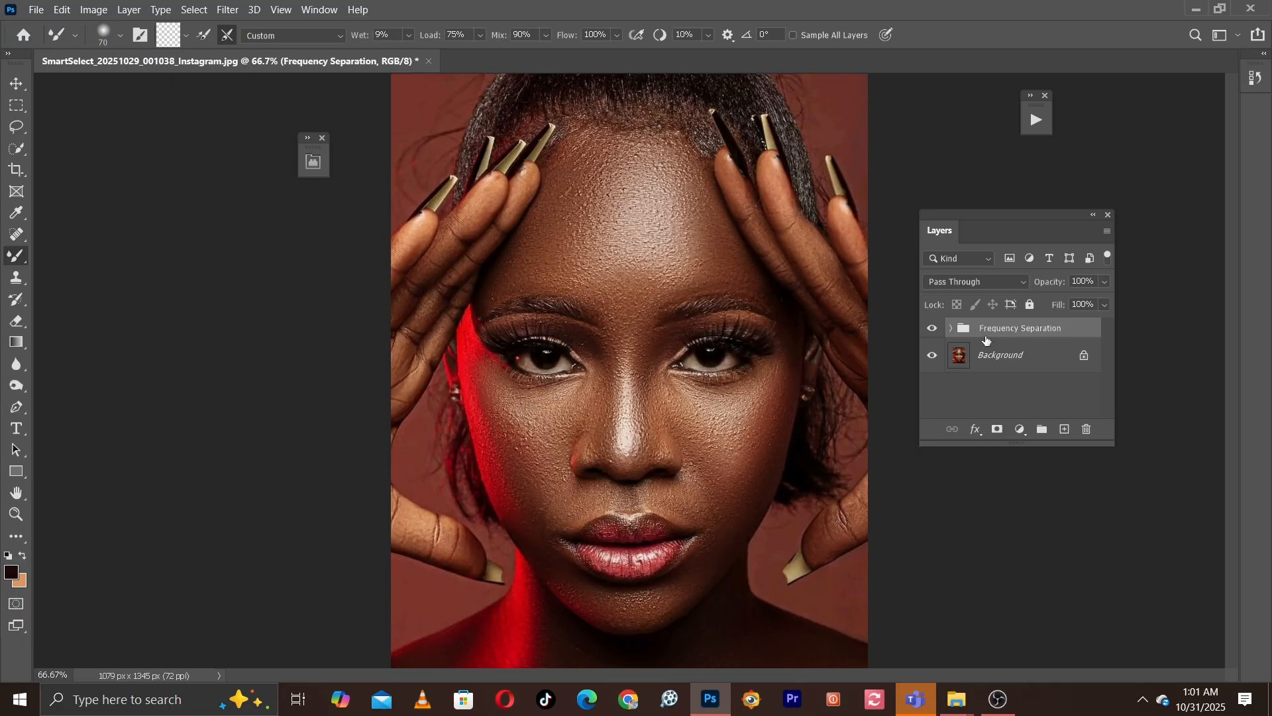
Compare the portrait with and without the Frequency Separation group, and inspect the skin around the eyes and nose up close.
{"action": "left_click", "coordinate": [934, 329]}
{"action": "left_click", "coordinate": [934, 329]}
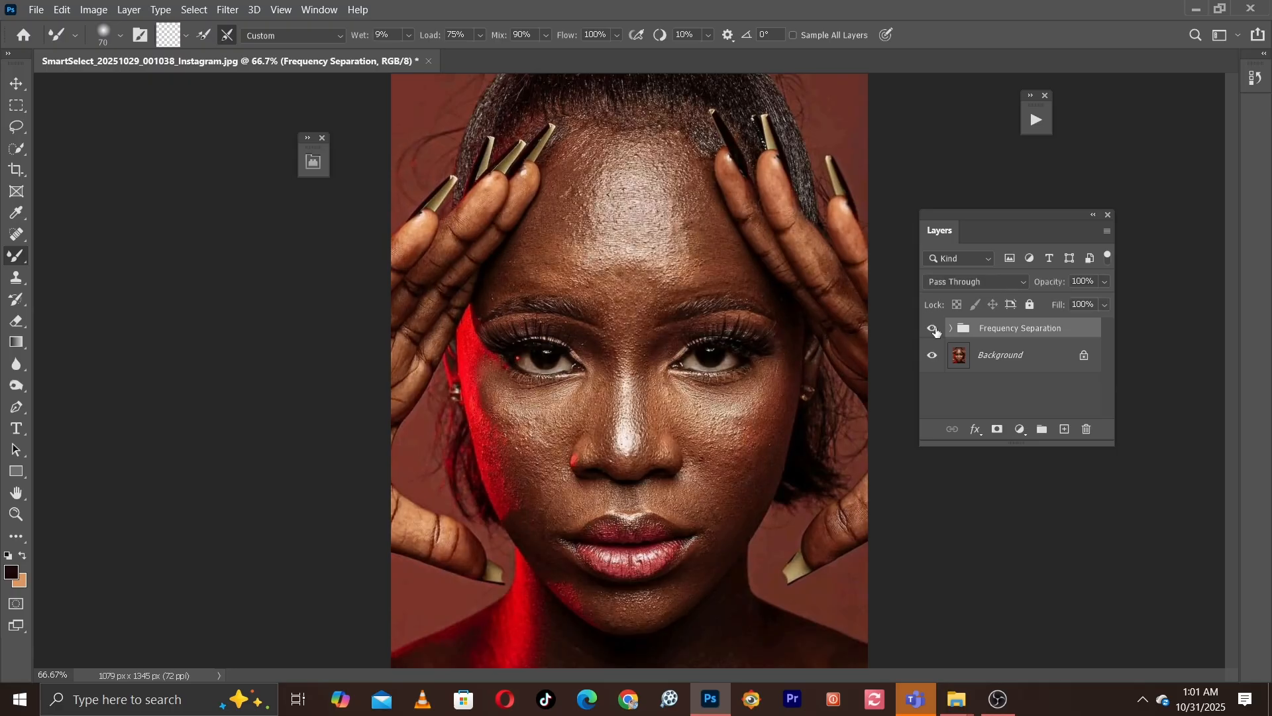
{"action": "left_click", "coordinate": [934, 329]}
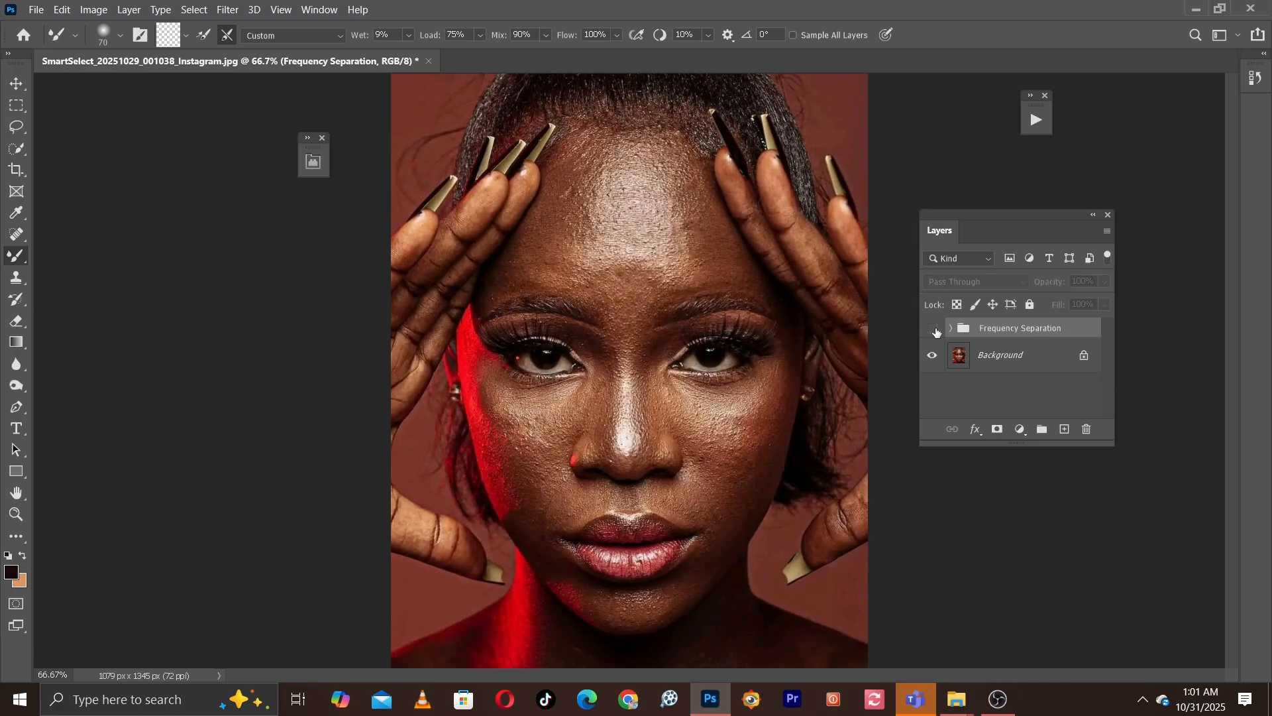
{"action": "left_click", "coordinate": [935, 329]}
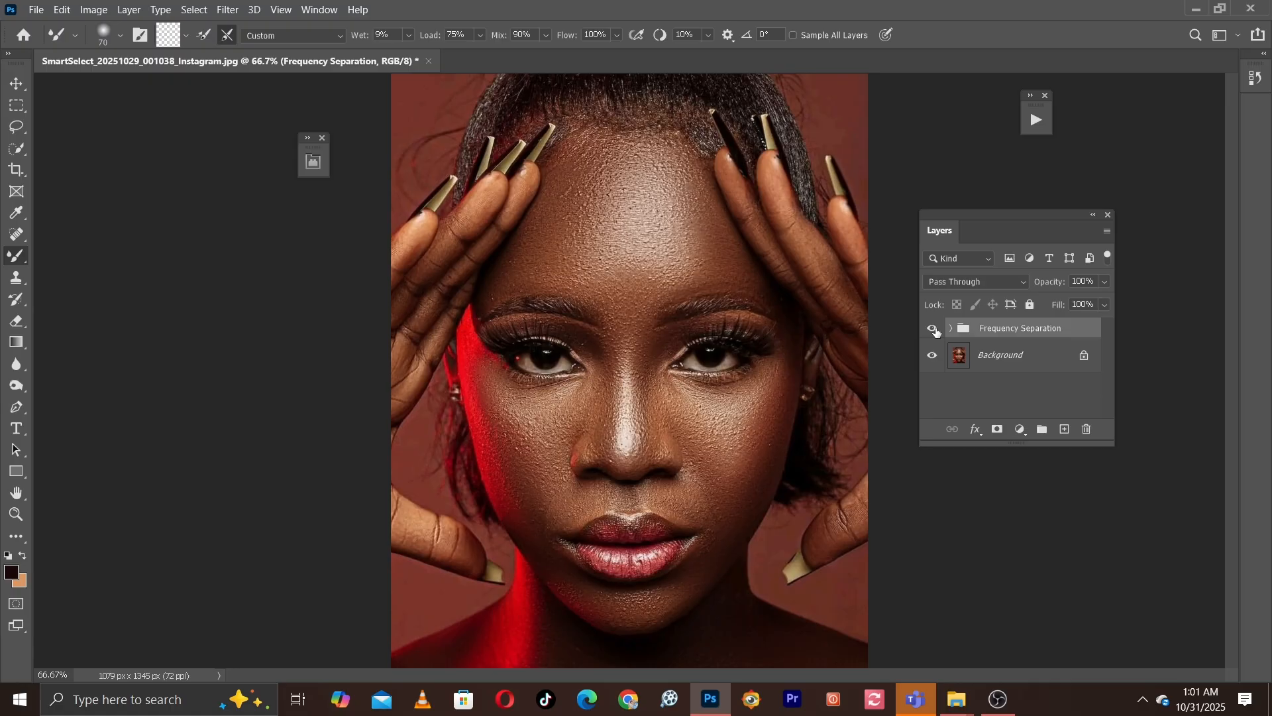
{"action": "left_click", "coordinate": [934, 329]}
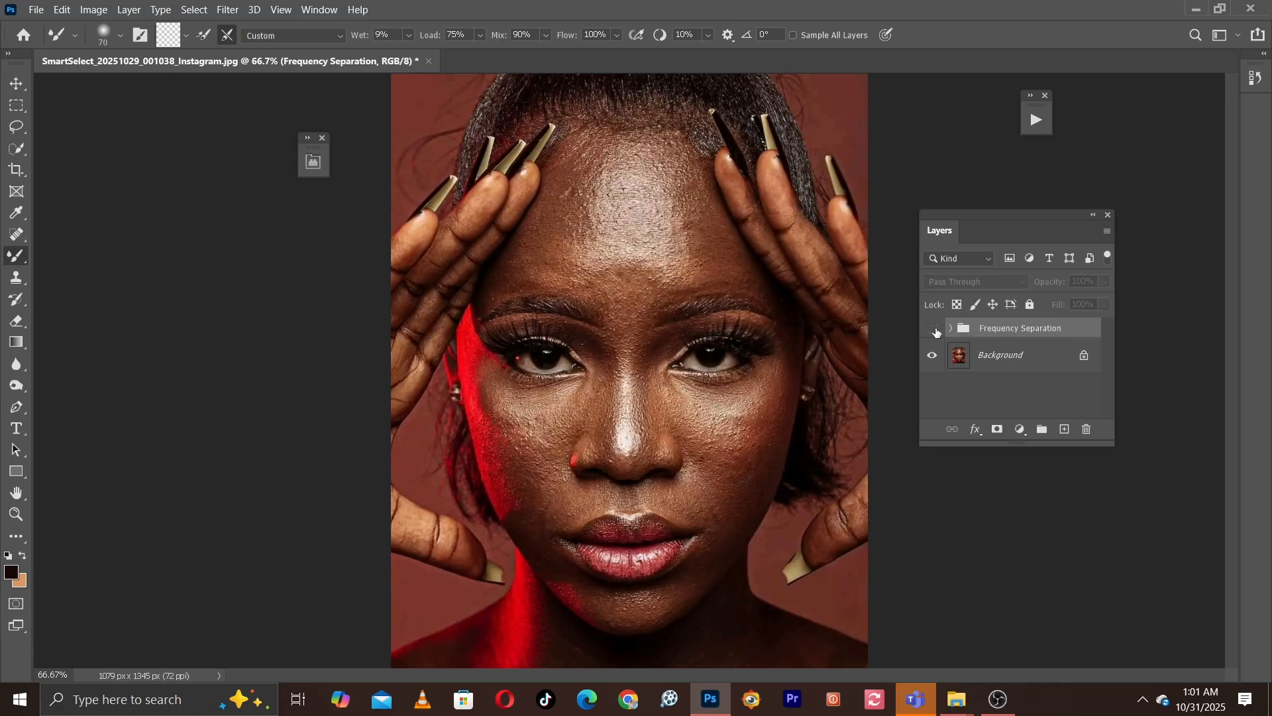
{"action": "left_click", "coordinate": [935, 329]}
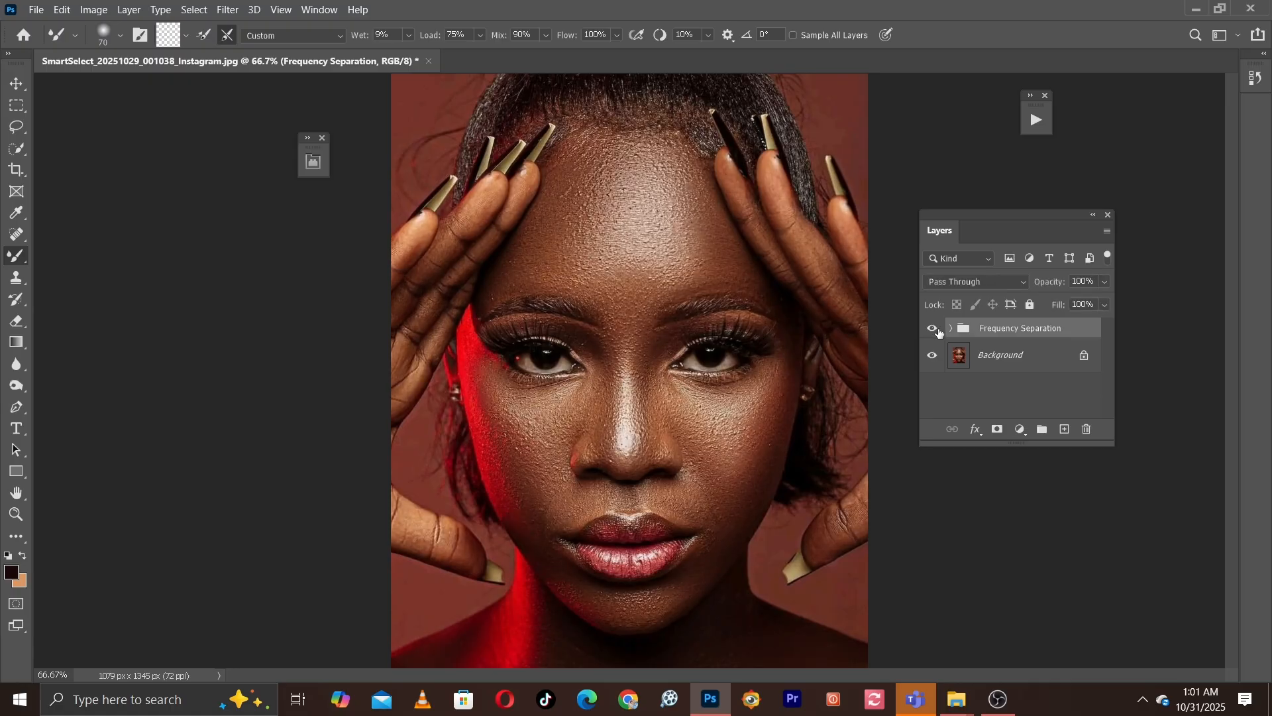
{"action": "key", "text": "ctrl+plus"}
{"action": "key", "text": "ctrl+plus"}
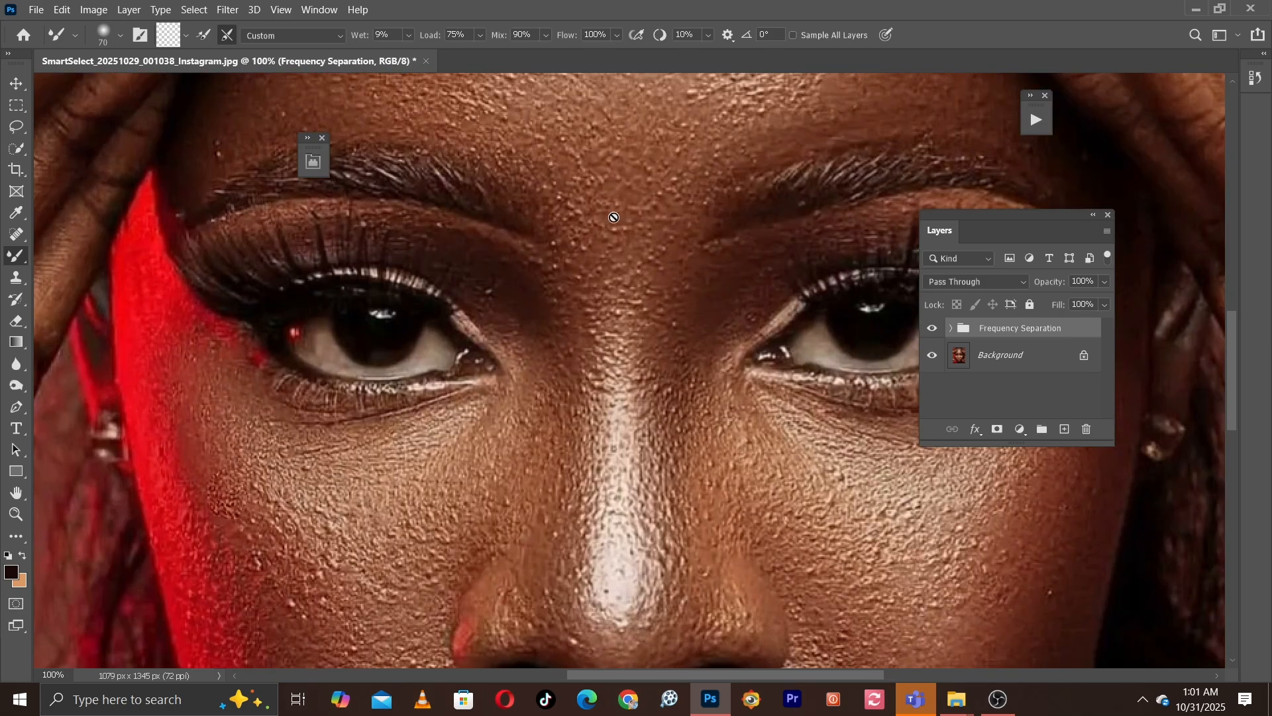
Expand the Frequency Separation group and, on the low layer, outline the forehead down to the eyebrows with the Lasso tool.
{"action": "key", "text": "ctrl+minus"}
{"action": "key", "text": "ctrl+minus"}
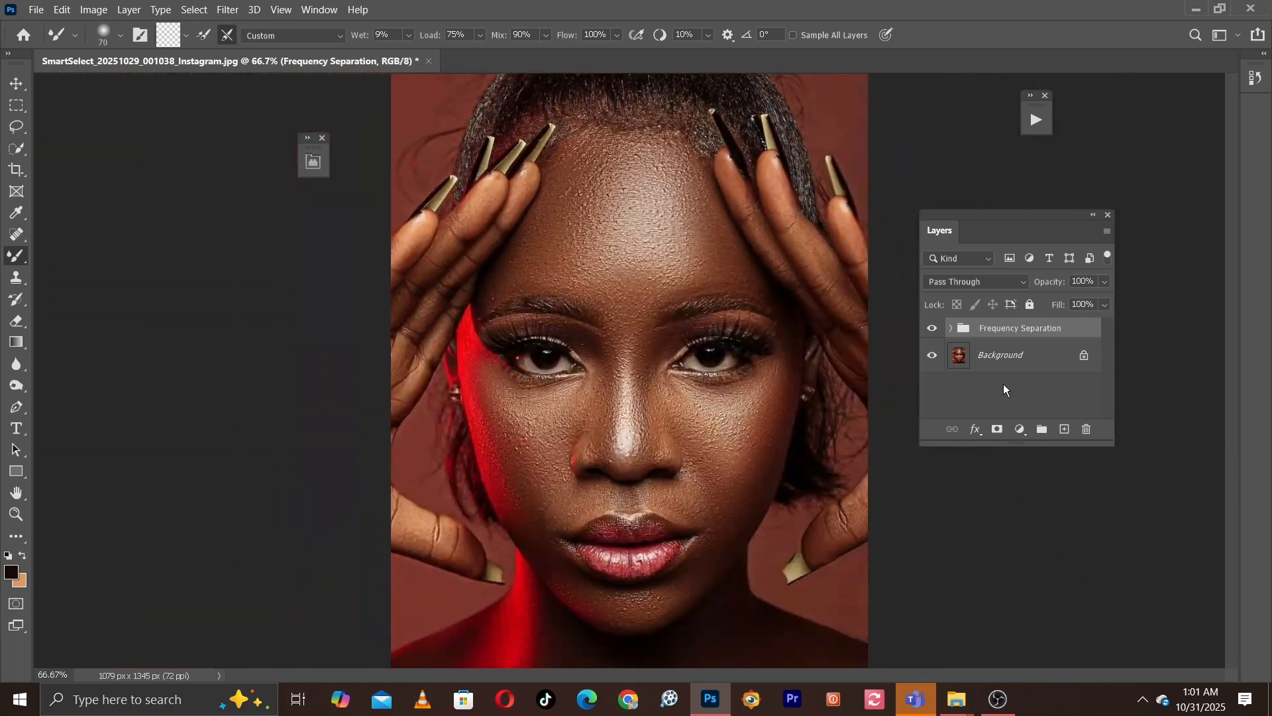
{"action": "left_click", "coordinate": [952, 329]}
{"action": "left_click", "coordinate": [1002, 395]}
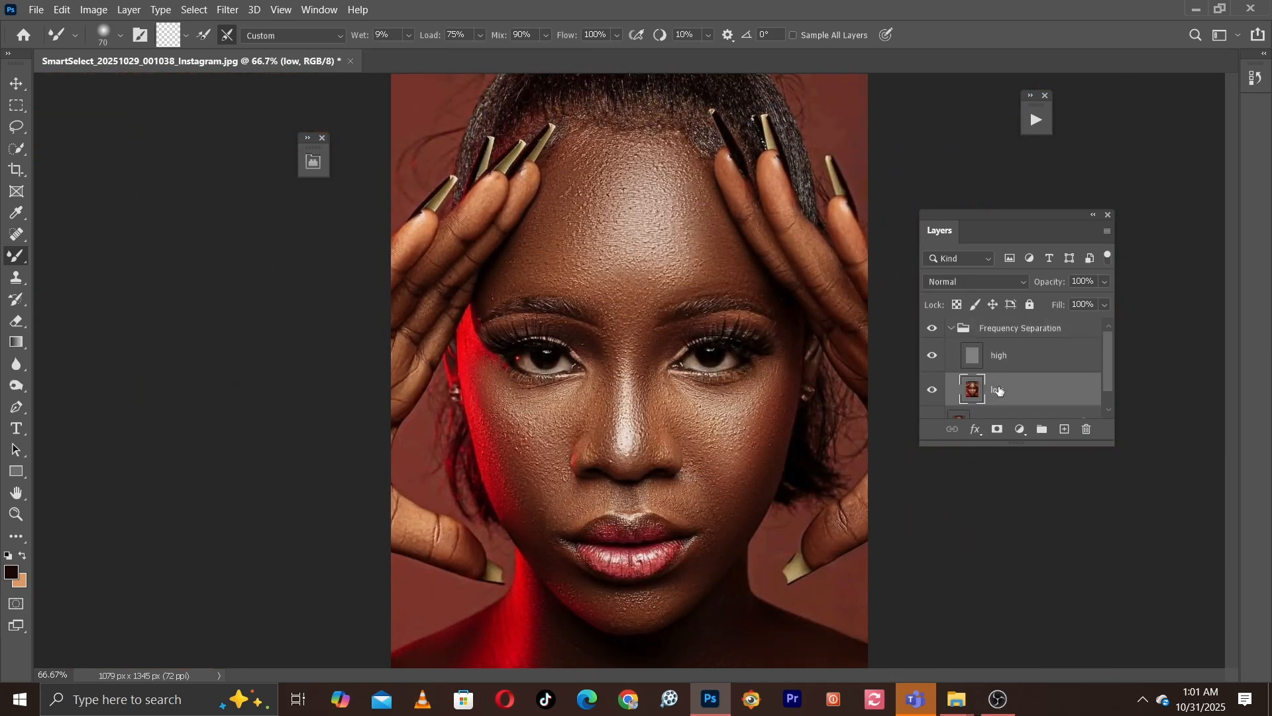
{"action": "key", "text": "ctrl+plus"}
{"action": "left_click_drag", "start_coordinate": [472, 159], "coordinate": [440, 224]}
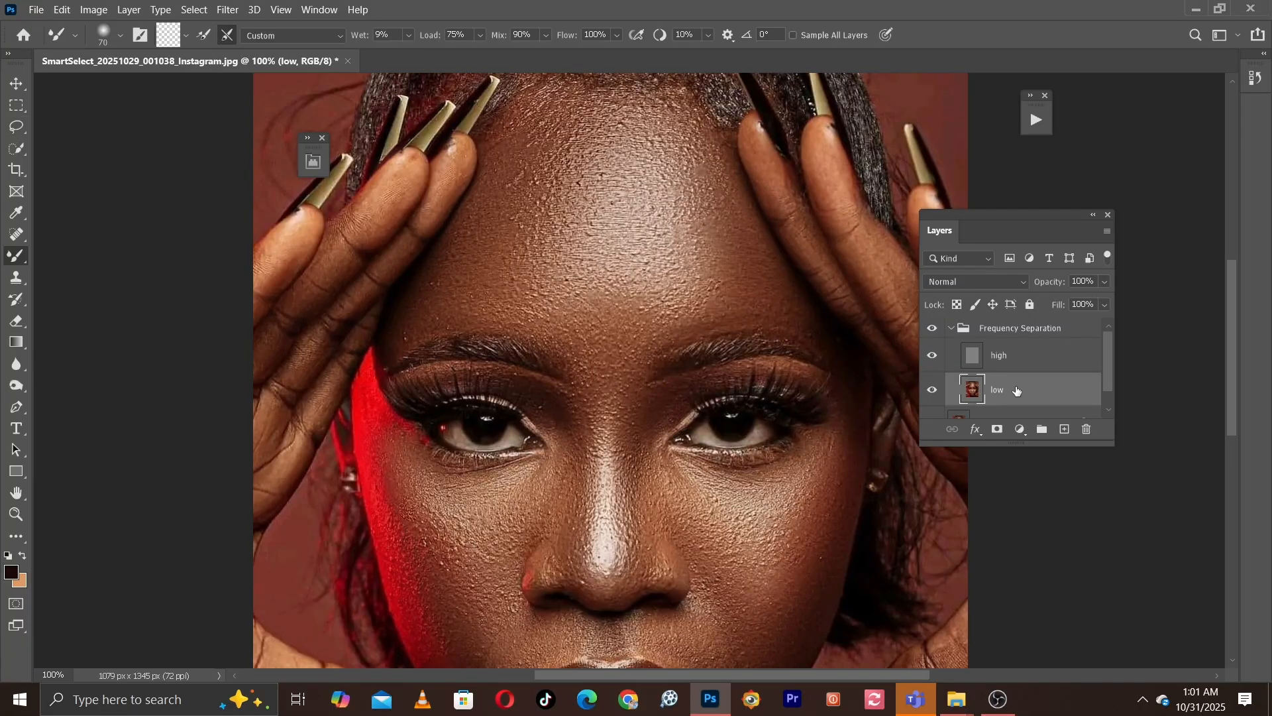
{"action": "left_click", "coordinate": [11, 127]}
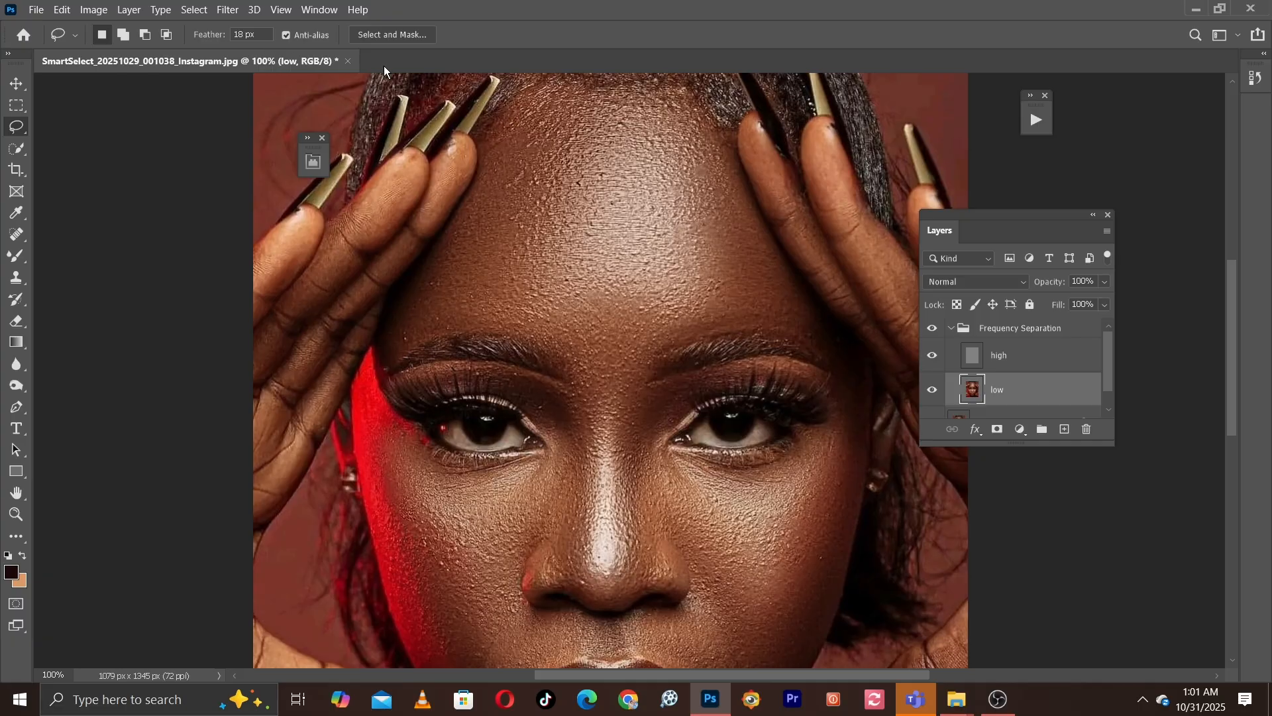
{"action": "mouse_move", "coordinate": [497, 147]}
{"action": "left_mouse_down"}
{"action": "mouse_move", "coordinate": [478, 175]}
{"action": "mouse_move", "coordinate": [496, 130]}
{"action": "mouse_move", "coordinate": [526, 122]}
{"action": "mouse_move", "coordinate": [658, 127]}
{"action": "mouse_move", "coordinate": [699, 156]}
{"action": "mouse_move", "coordinate": [736, 237]}
{"action": "left_mouse_up"}
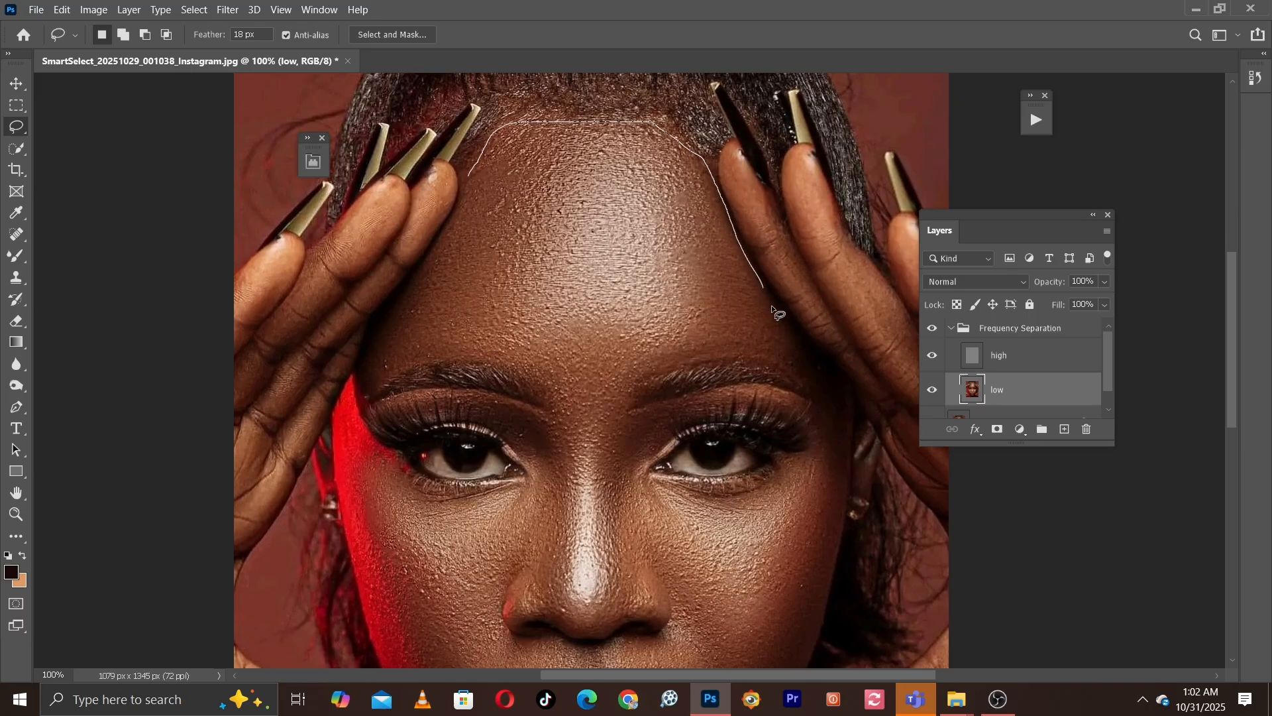
{"action": "left_click_drag", "start_coordinate": [772, 306], "coordinate": [776, 366]}
{"action": "mouse_move", "coordinate": [696, 362]}
{"action": "left_mouse_down"}
{"action": "mouse_move", "coordinate": [584, 387]}
{"action": "mouse_move", "coordinate": [467, 369]}
{"action": "left_mouse_up"}
{"action": "mouse_move", "coordinate": [374, 358]}
{"action": "left_mouse_down"}
{"action": "mouse_move", "coordinate": [431, 284]}
{"action": "mouse_move", "coordinate": [471, 205]}
{"action": "mouse_move", "coordinate": [467, 176]}
{"action": "left_mouse_up"}
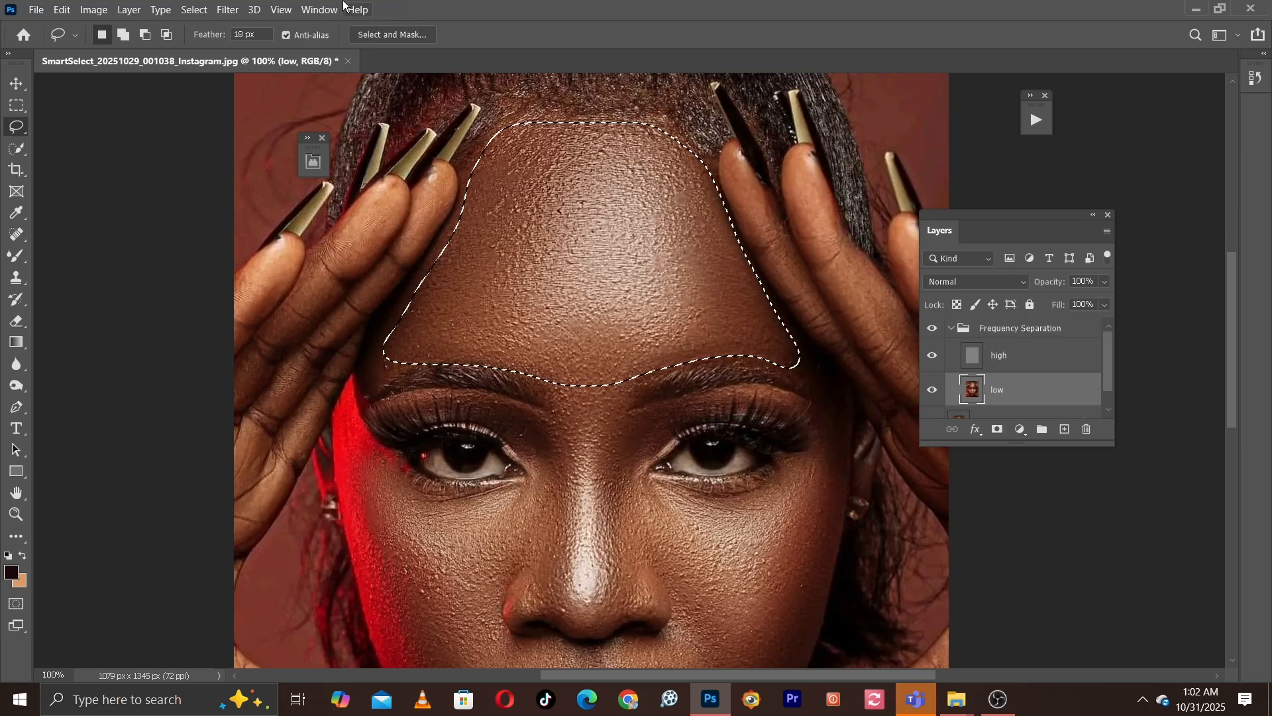
Apply a Gaussian Blur with a 12.5 pixel radius to the selected forehead and clear the selection.
{"action": "left_click", "coordinate": [227, 8]}
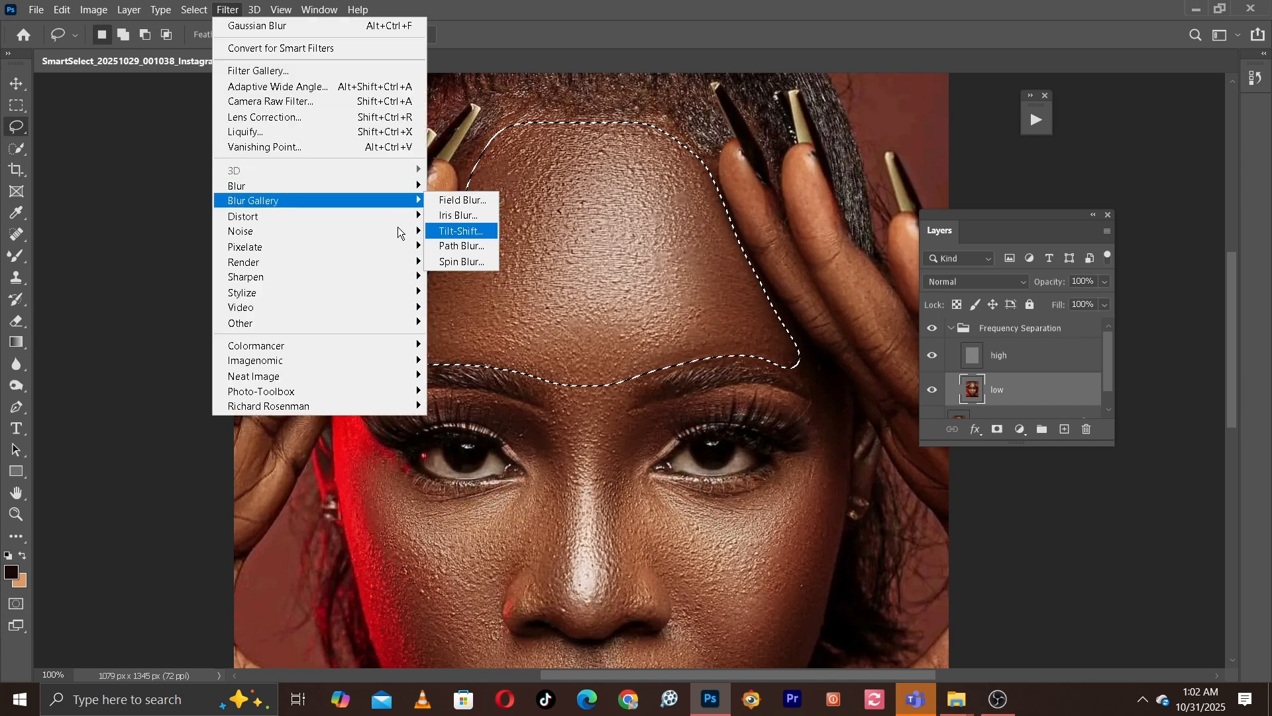
{"action": "mouse_move", "coordinate": [284, 189]}
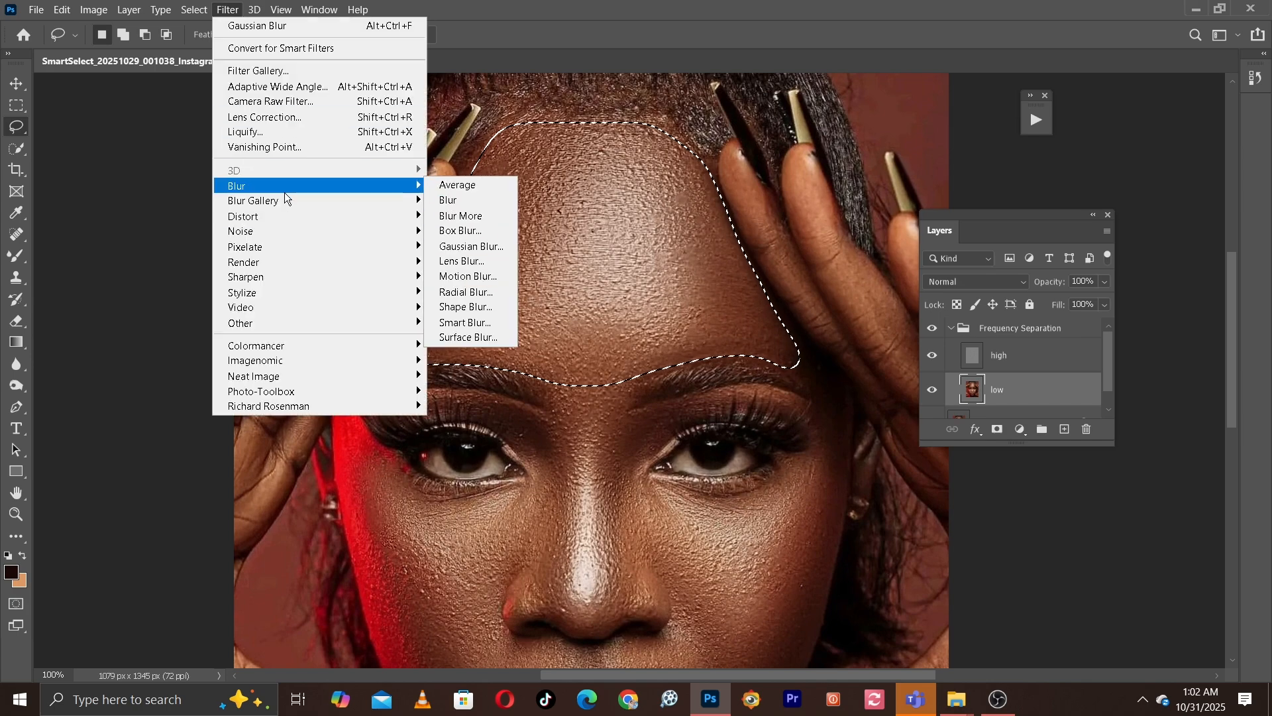
{"action": "left_click", "coordinate": [471, 246]}
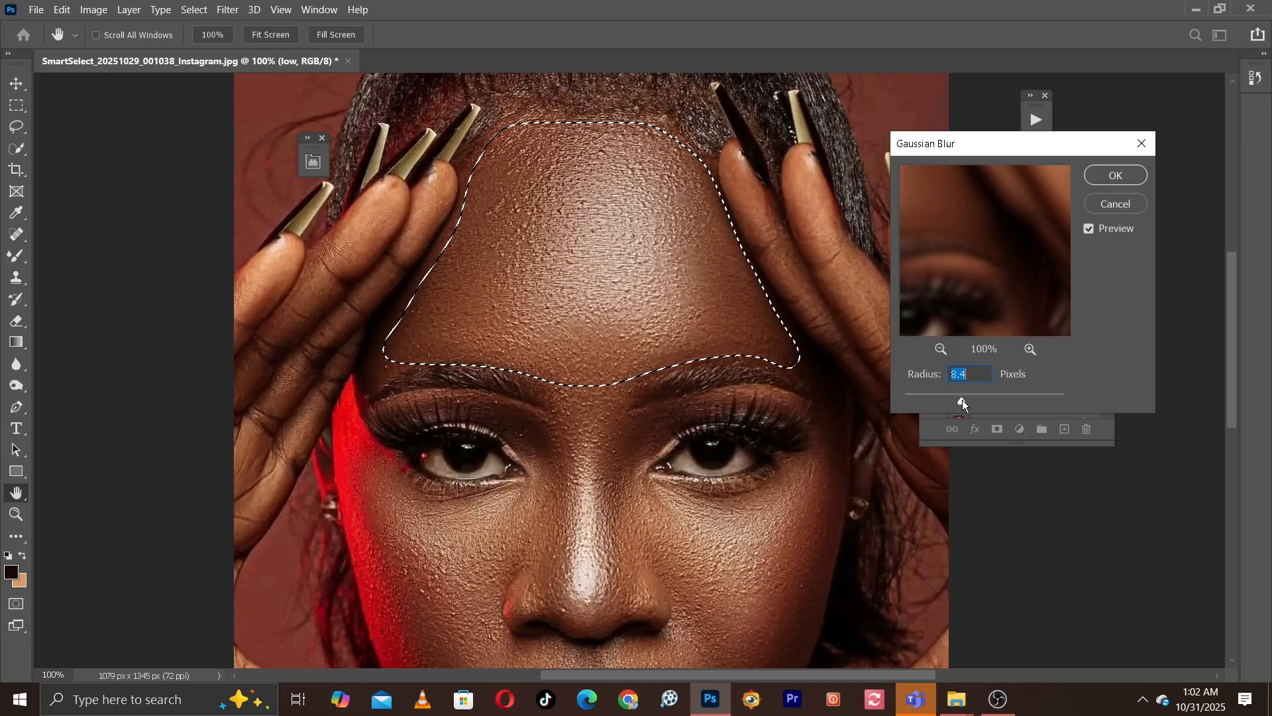
{"action": "left_click_drag", "start_coordinate": [962, 399], "coordinate": [977, 399]}
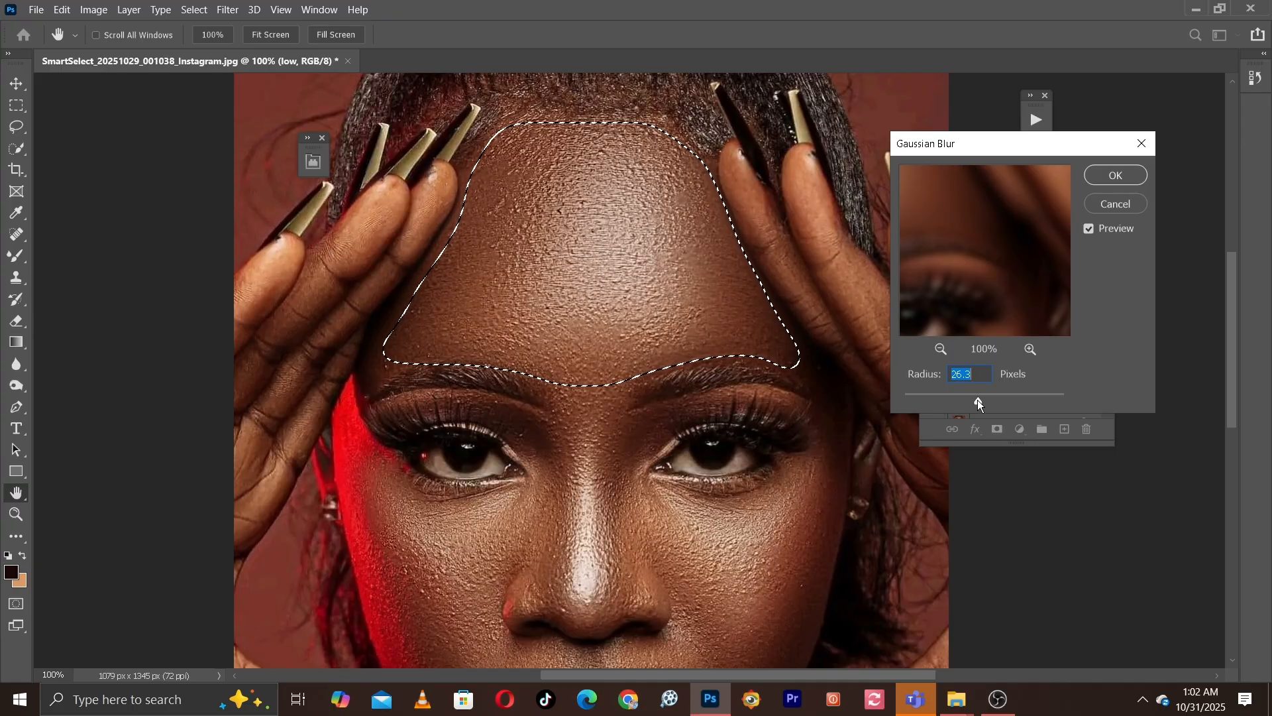
{"action": "type", "text": "1.5"}
{"action": "left_click", "coordinate": [1052, 395]}
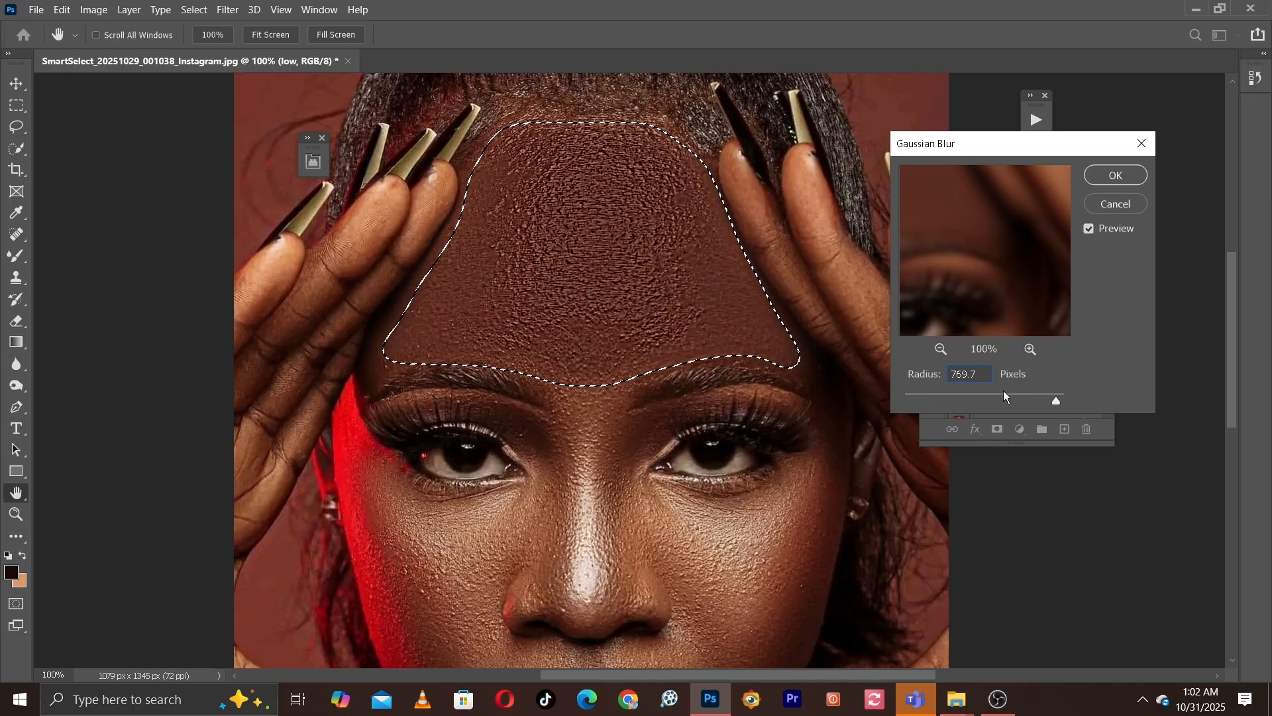
{"action": "left_click_drag", "start_coordinate": [1004, 392], "coordinate": [970, 399]}
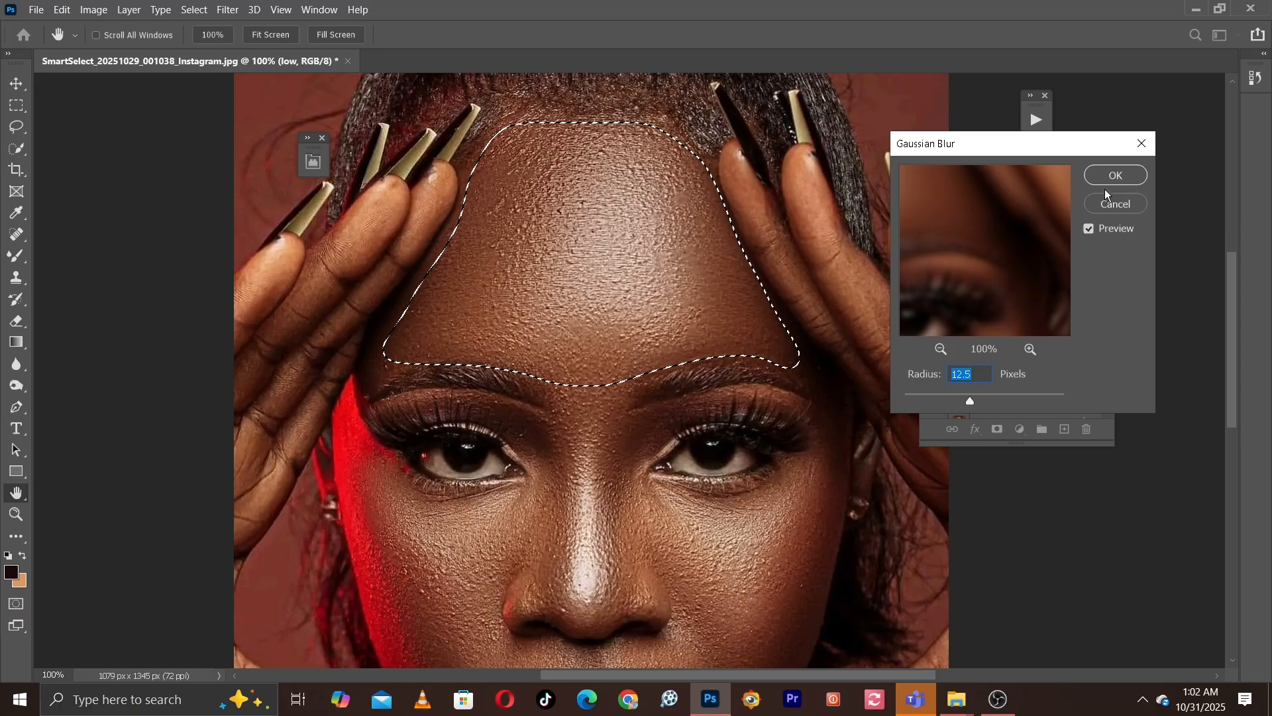
{"action": "left_click", "coordinate": [1116, 175]}
{"action": "key", "text": "ctrl+d"}
Lasso the evenly lit cheek opposite the red light and soften it with a 27.7 pixel Gaussian Blur, clearing the selection.
{"action": "mouse_move", "coordinate": [689, 462]}
{"action": "left_mouse_down"}
{"action": "mouse_move", "coordinate": [593, 267]}
{"action": "mouse_move", "coordinate": [644, 299]}
{"action": "mouse_move", "coordinate": [729, 246]}
{"action": "left_mouse_up"}
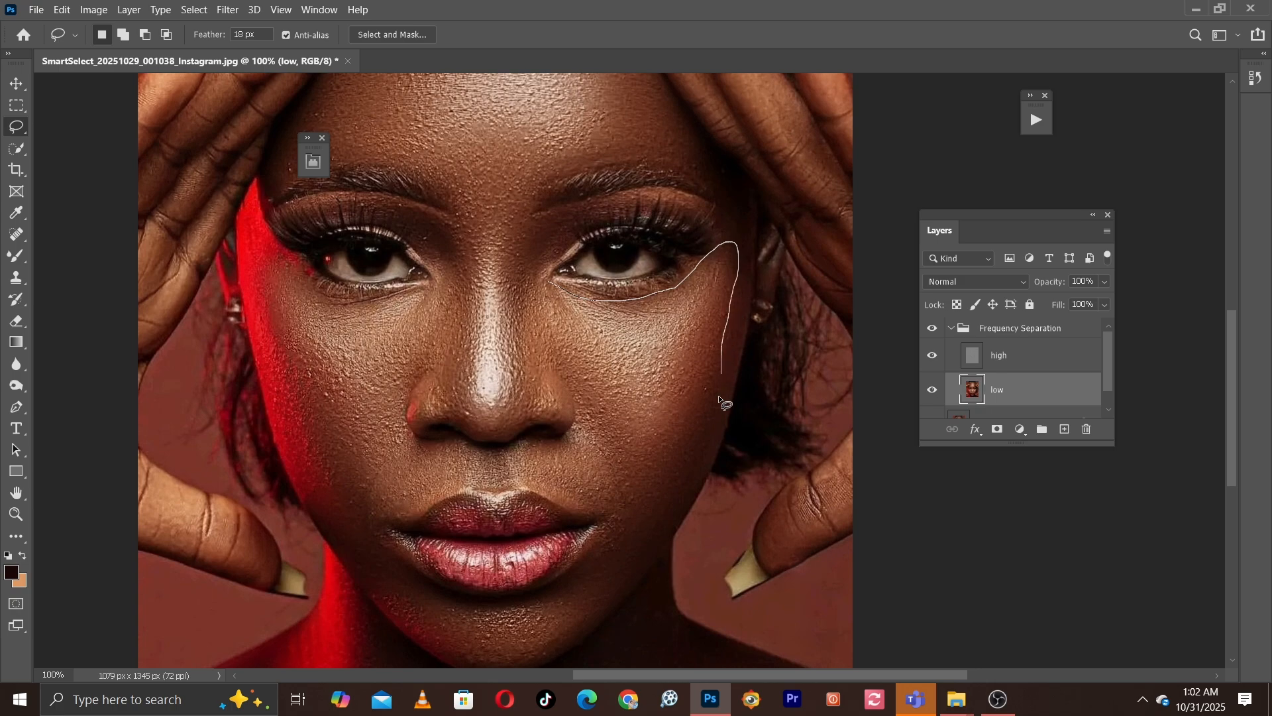
{"action": "mouse_move", "coordinate": [720, 397]}
{"action": "left_mouse_down"}
{"action": "mouse_move", "coordinate": [682, 489]}
{"action": "mouse_move", "coordinate": [636, 555]}
{"action": "left_mouse_up"}
{"action": "left_click_drag", "start_coordinate": [578, 379], "coordinate": [622, 356]}
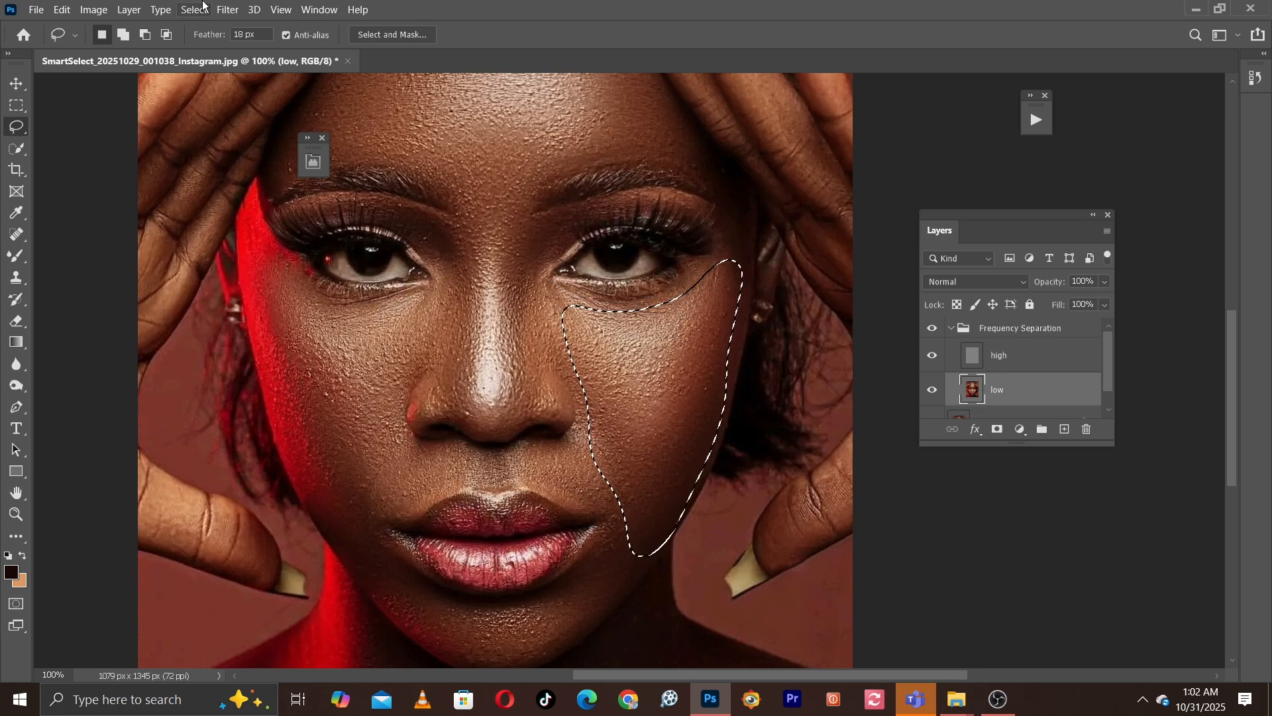
{"action": "left_click", "coordinate": [227, 9]}
{"action": "mouse_move", "coordinate": [255, 188]}
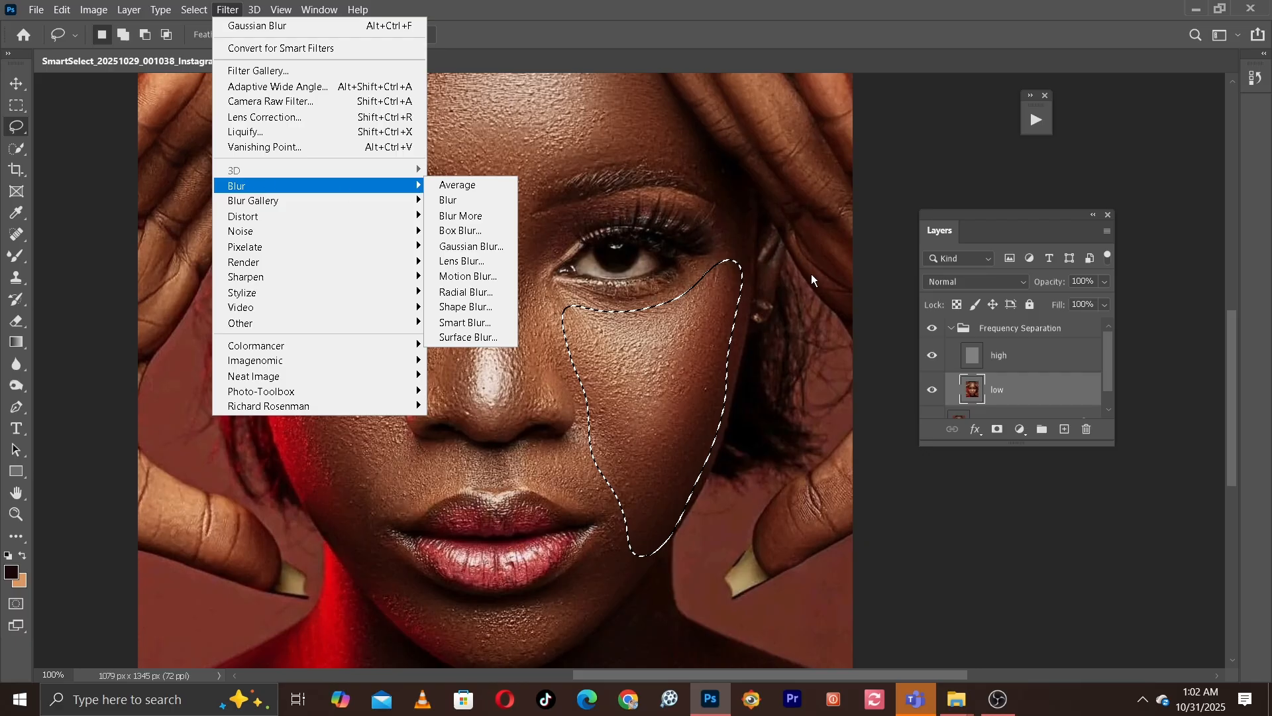
{"action": "left_click", "coordinate": [470, 246]}
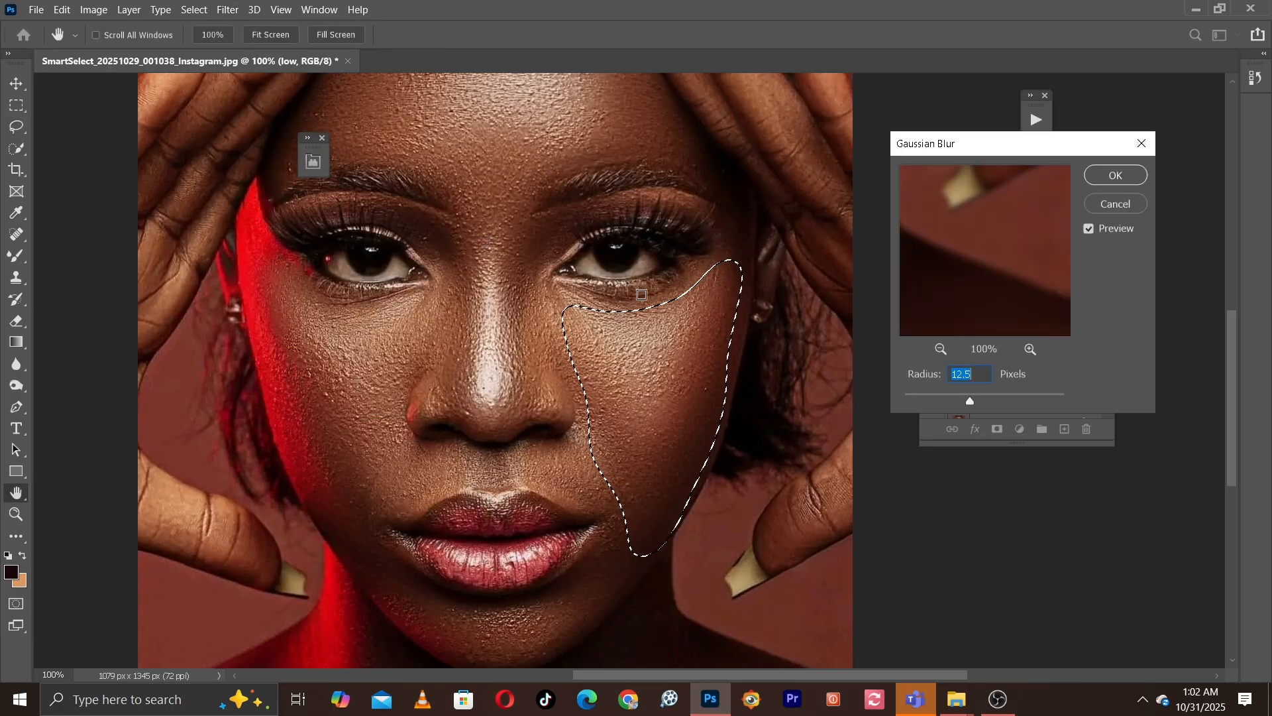
{"action": "mouse_move", "coordinate": [969, 400]}
{"action": "left_mouse_down"}
{"action": "mouse_move", "coordinate": [877, 395]}
{"action": "mouse_move", "coordinate": [979, 399]}
{"action": "left_mouse_up"}
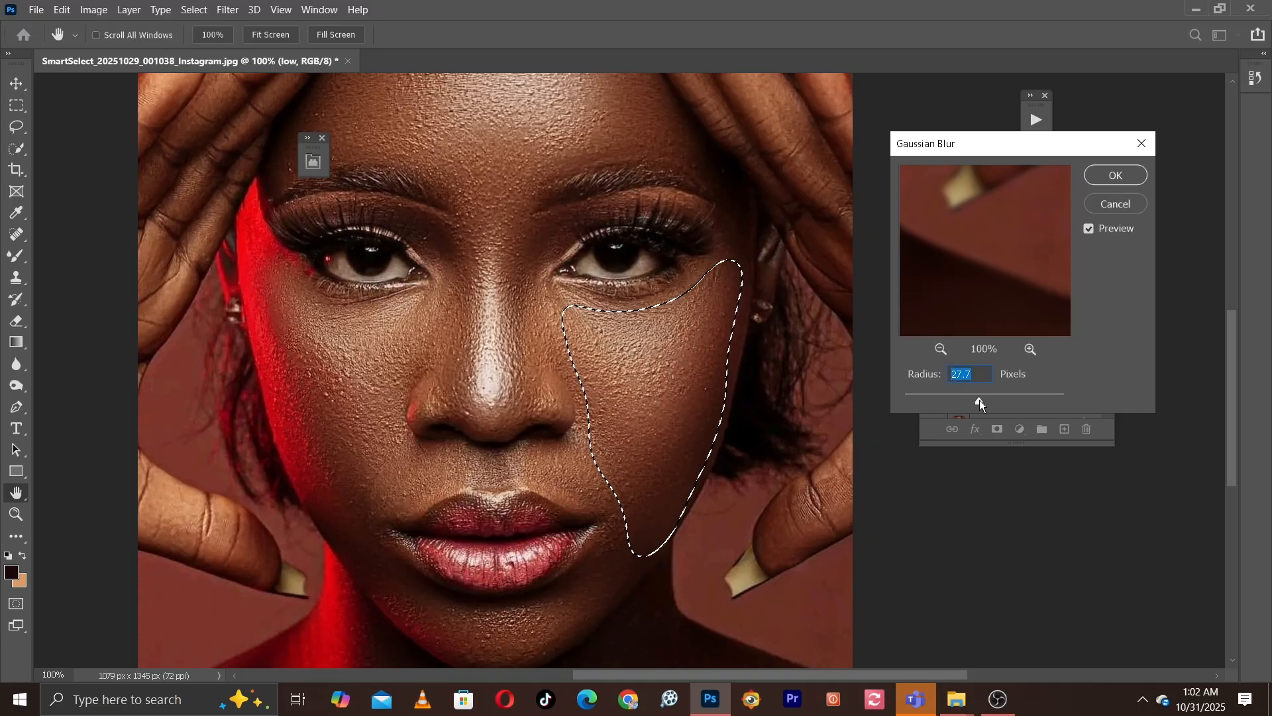
{"action": "left_click", "coordinate": [1102, 178]}
{"action": "key", "text": "ctrl+d"}
Lasso the red-lit cheek below the eye and soften it with an 18.0 pixel Gaussian Blur, clearing the selection.
{"action": "left_click_drag", "start_coordinate": [326, 341], "coordinate": [352, 296]}
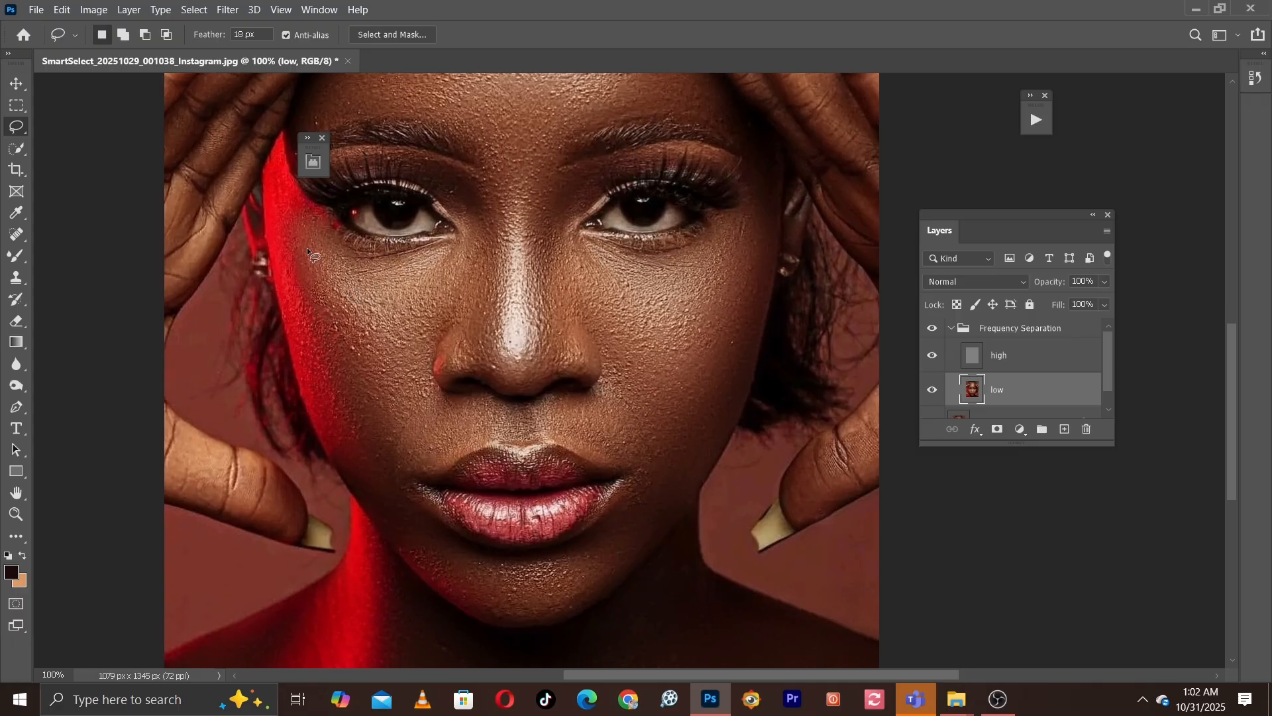
{"action": "mouse_move", "coordinate": [414, 251]}
{"action": "left_mouse_down"}
{"action": "mouse_move", "coordinate": [452, 280]}
{"action": "mouse_move", "coordinate": [405, 483]}
{"action": "mouse_move", "coordinate": [370, 482]}
{"action": "mouse_move", "coordinate": [313, 385]}
{"action": "mouse_move", "coordinate": [273, 220]}
{"action": "left_mouse_up"}
{"action": "left_click_drag", "start_coordinate": [323, 290], "coordinate": [319, 296]}
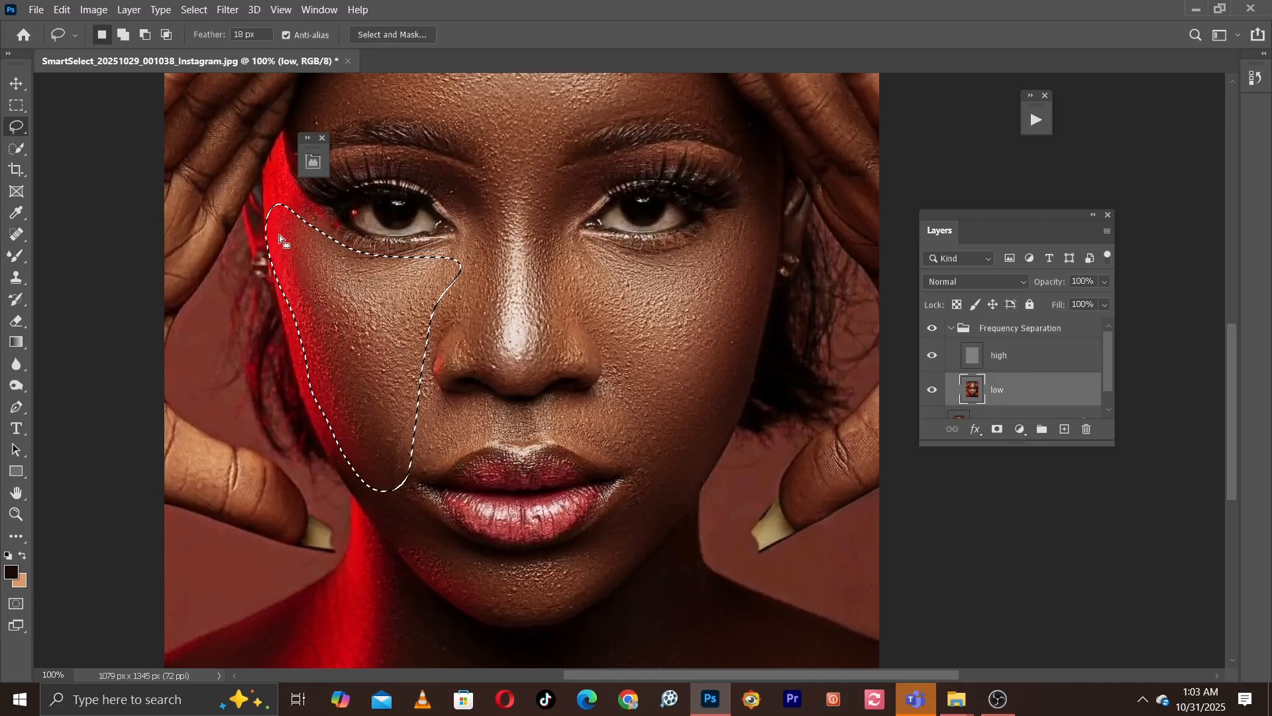
{"action": "left_click", "coordinate": [227, 9]}
{"action": "mouse_move", "coordinate": [268, 186]}
{"action": "left_click", "coordinate": [481, 249]}
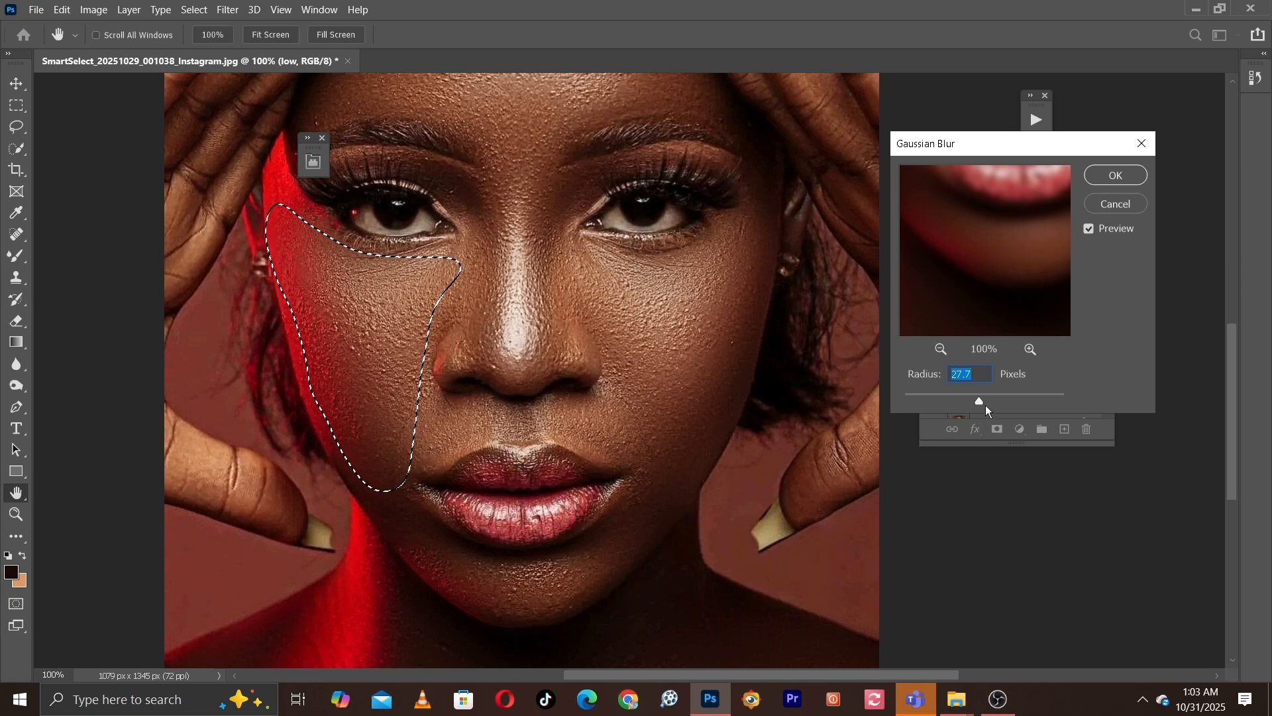
{"action": "left_click_drag", "start_coordinate": [980, 401], "coordinate": [976, 407]}
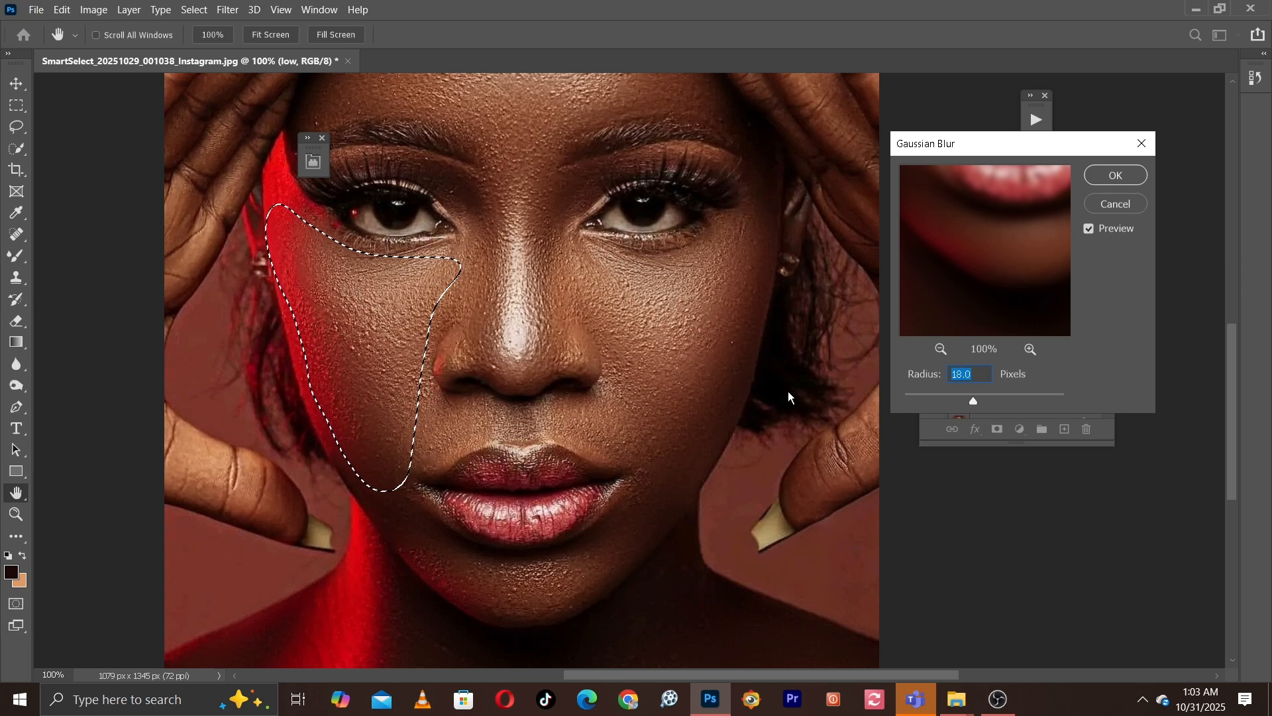
{"action": "key", "text": "Return"}
{"action": "key", "text": "ctrl+d"}
Outline the chin and the skin above the upper lip one after the other with the Lasso tool, clearing each selection.
{"action": "scroll", "coordinate": [482, 509], "scroll_direction": "down", "scroll_amount": 4}
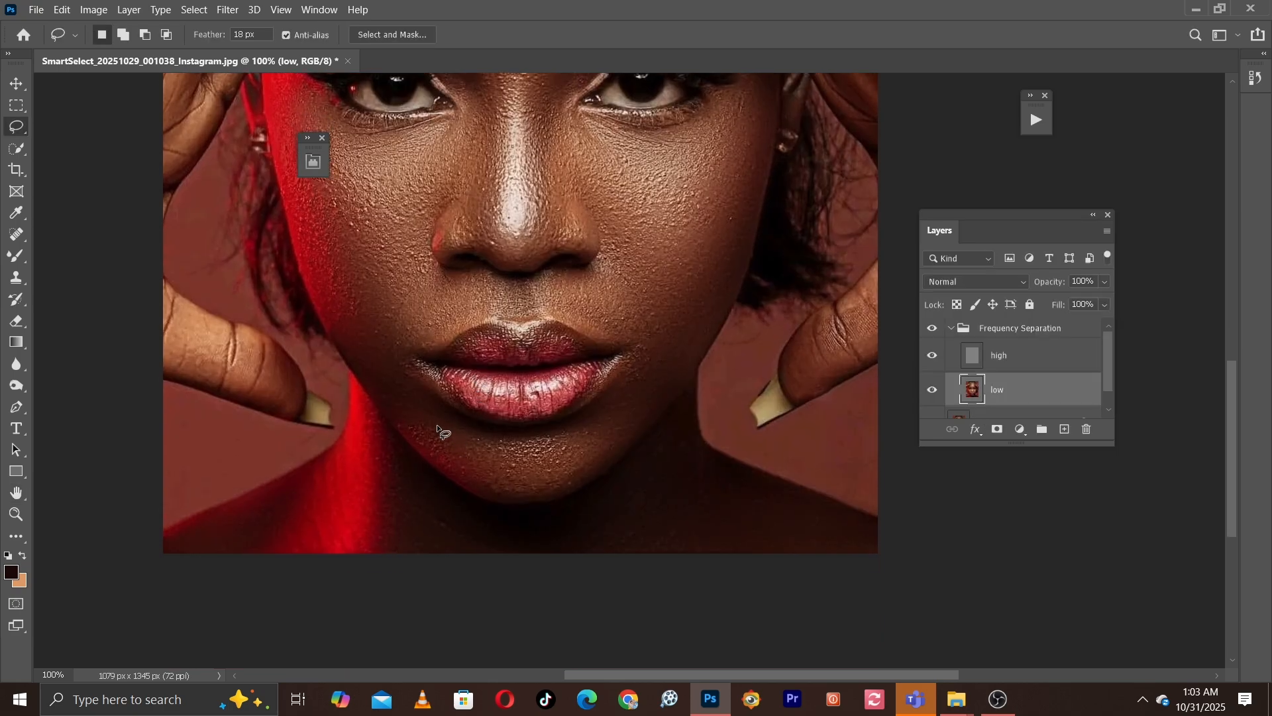
{"action": "left_click_drag", "start_coordinate": [463, 462], "coordinate": [463, 464]}
{"action": "mouse_move", "coordinate": [418, 420]}
{"action": "left_mouse_down"}
{"action": "mouse_move", "coordinate": [534, 467]}
{"action": "mouse_move", "coordinate": [501, 463]}
{"action": "mouse_move", "coordinate": [521, 444]}
{"action": "left_mouse_up"}
{"action": "key", "text": "ctrl+d"}
{"action": "scroll", "coordinate": [429, 437], "scroll_direction": "up", "scroll_amount": 5}
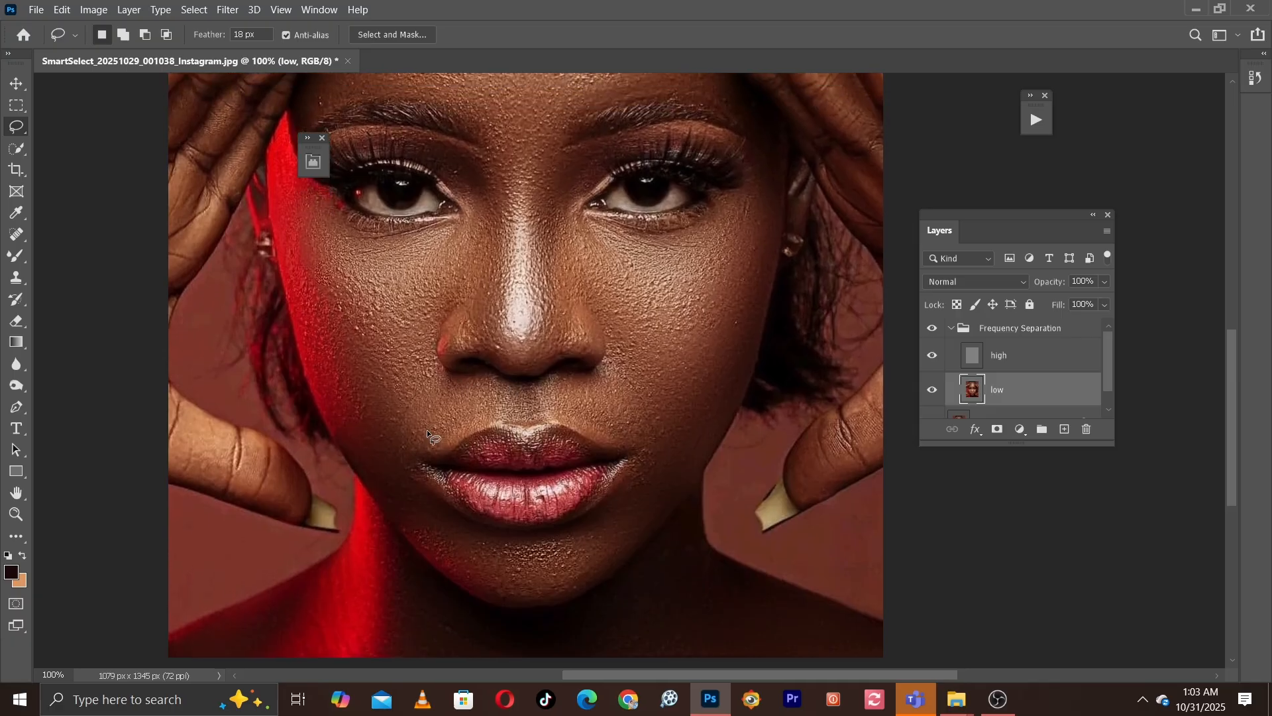
{"action": "left_click_drag", "start_coordinate": [498, 382], "coordinate": [615, 379]}
{"action": "mouse_move", "coordinate": [529, 418]}
{"action": "left_mouse_down"}
{"action": "mouse_move", "coordinate": [424, 438]}
{"action": "mouse_move", "coordinate": [435, 432]}
{"action": "left_mouse_up"}
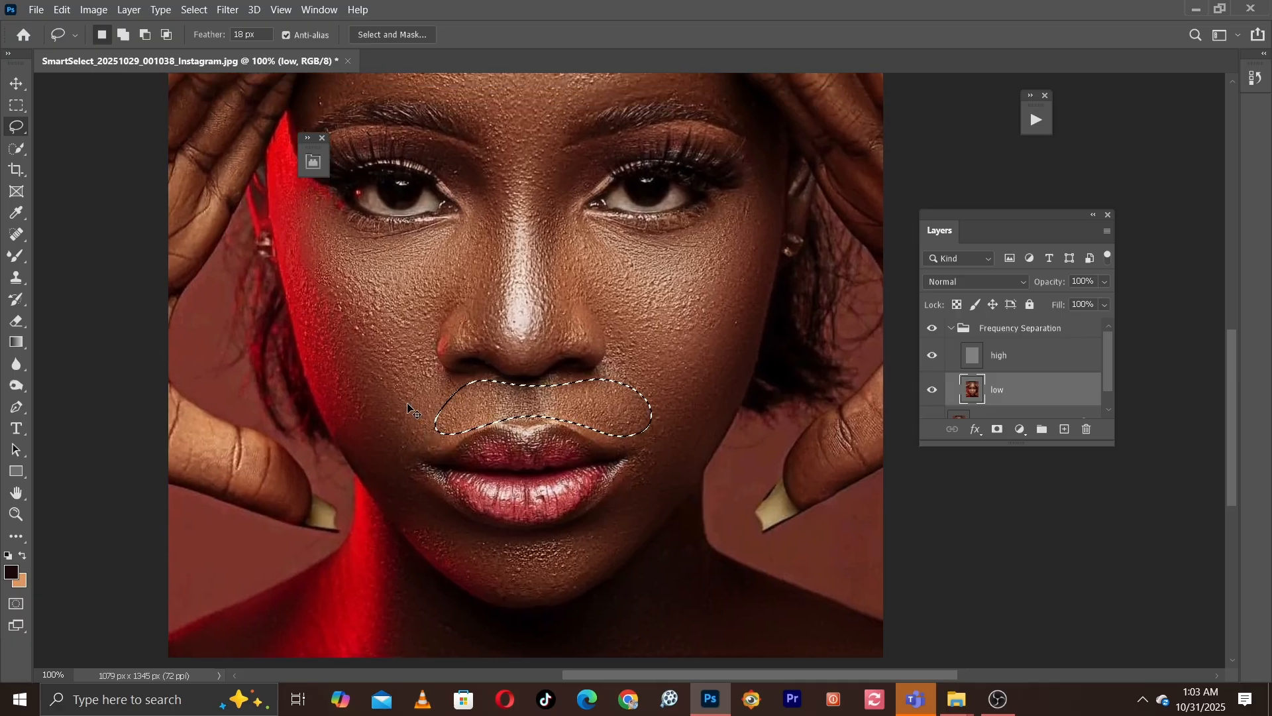
{"action": "key", "text": "ctrl+d"}
Lasso the nose from between the eyebrows to its tip and apply a 7.6 pixel Gaussian Blur, clearing the selection.
{"action": "scroll", "coordinate": [479, 383], "scroll_direction": "up", "scroll_amount": 4}
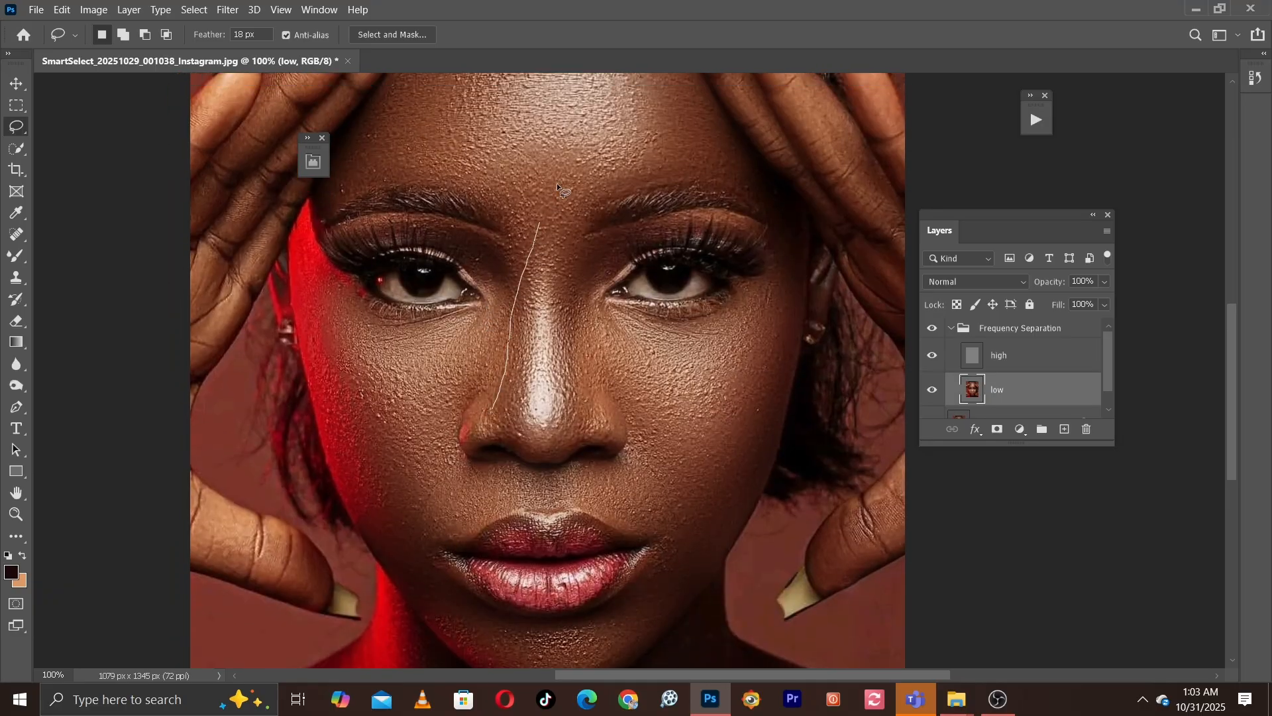
{"action": "left_click_drag", "start_coordinate": [510, 432], "coordinate": [510, 432]}
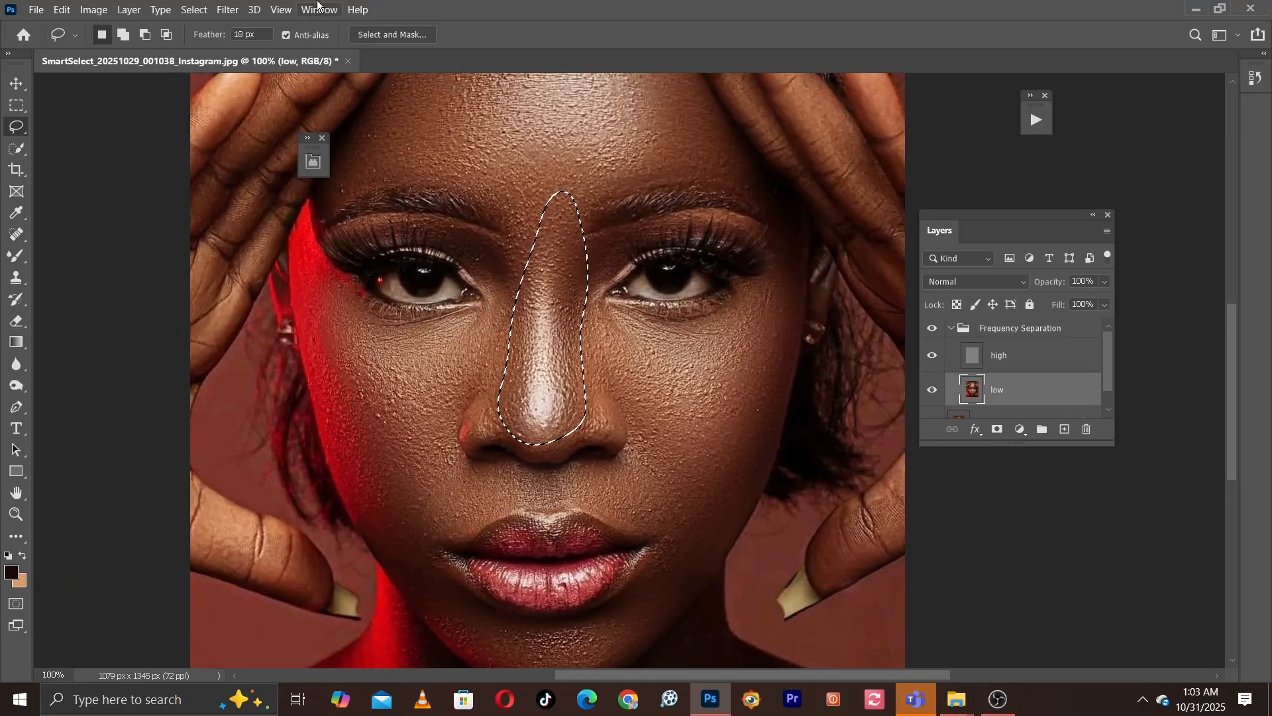
{"action": "left_click", "coordinate": [227, 9]}
{"action": "mouse_move", "coordinate": [255, 188]}
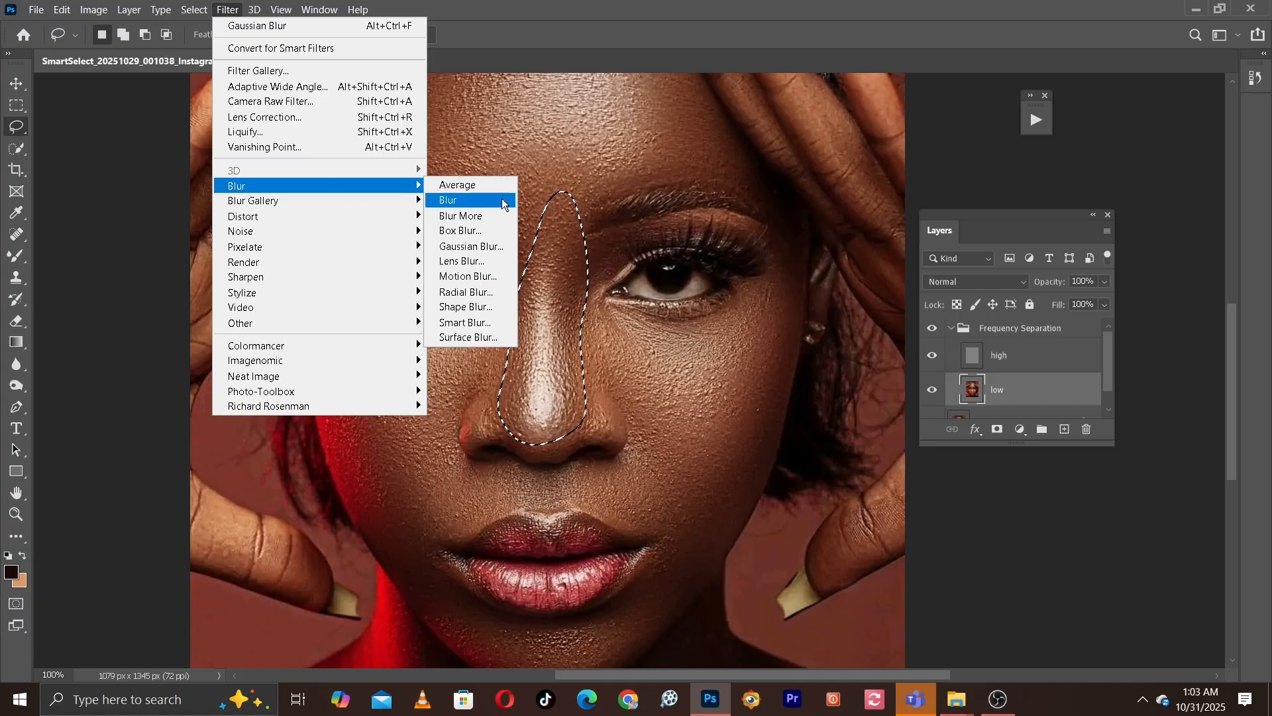
{"action": "left_click", "coordinate": [496, 249]}
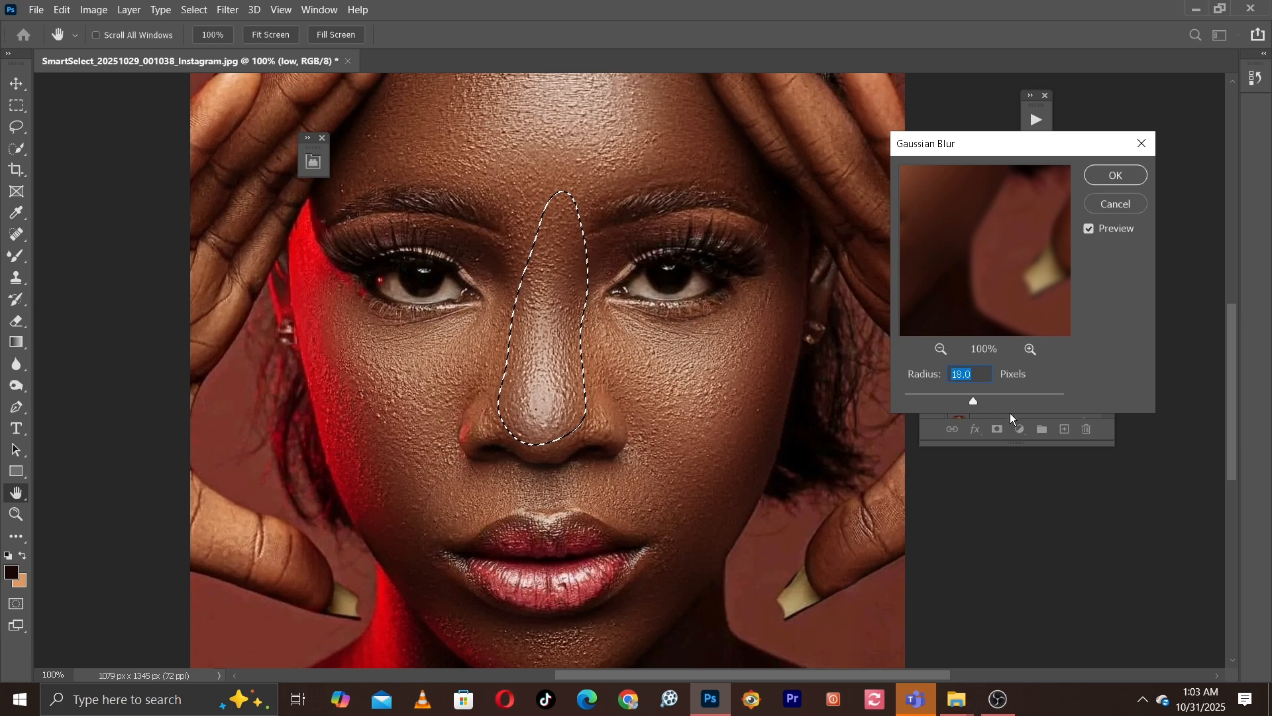
{"action": "mouse_move", "coordinate": [936, 399]}
{"action": "left_mouse_down"}
{"action": "mouse_move", "coordinate": [919, 395]}
{"action": "mouse_move", "coordinate": [948, 402]}
{"action": "left_mouse_up"}
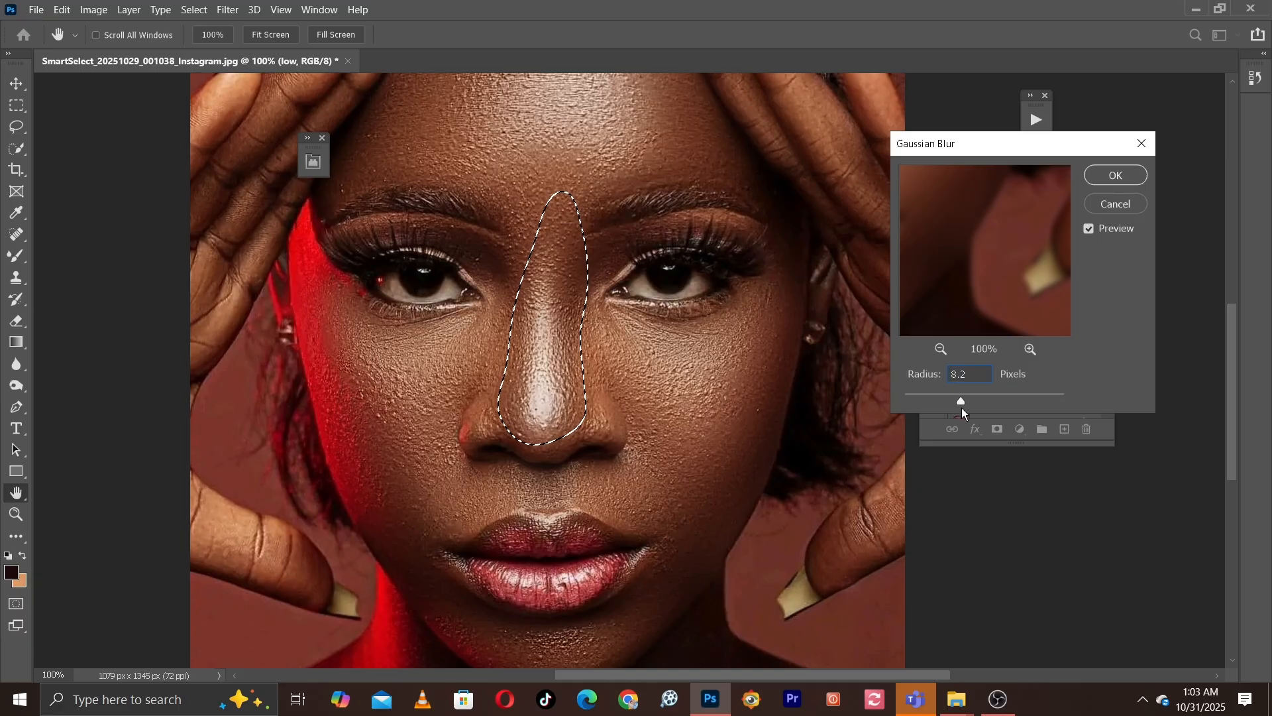
{"action": "left_click_drag", "start_coordinate": [960, 407], "coordinate": [959, 408]}
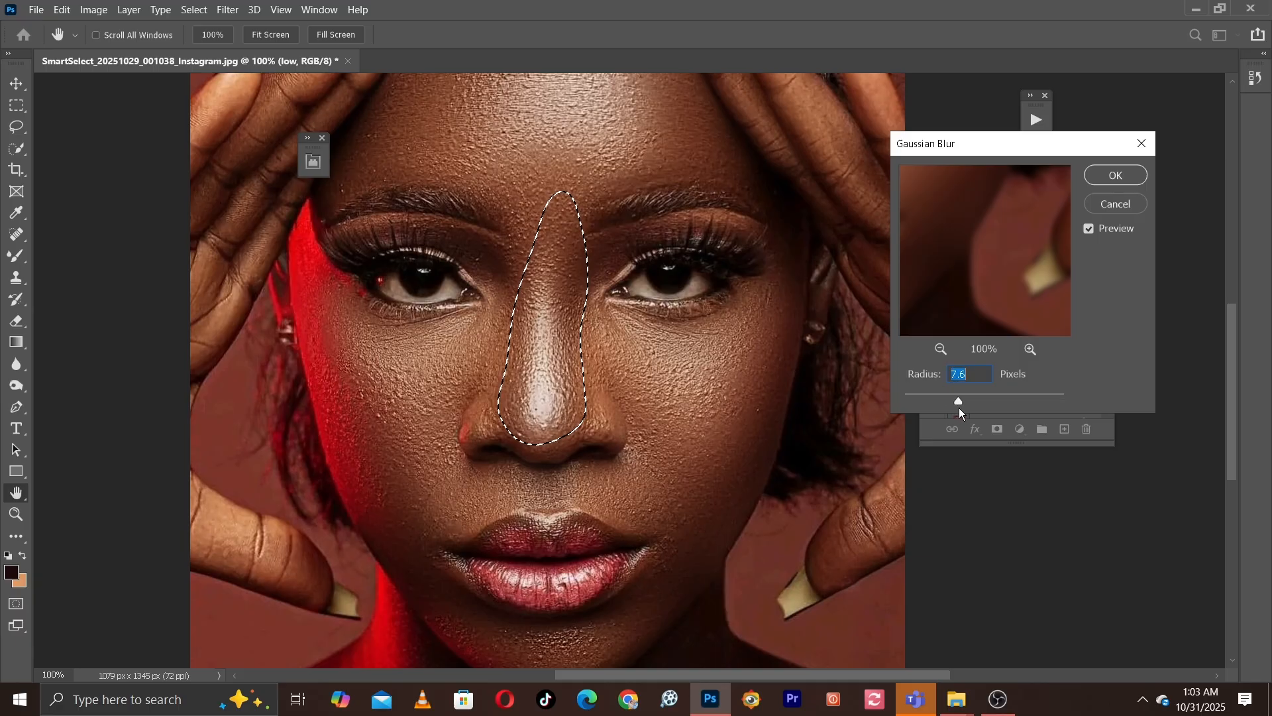
{"action": "left_click", "coordinate": [1124, 176]}
{"action": "key", "text": "l"}
{"action": "key", "text": "ctrl+d"}
Collapse the Frequency Separation group and compare the portrait with and without it at several zoom levels.
{"action": "key", "text": "ctrl+minus"}
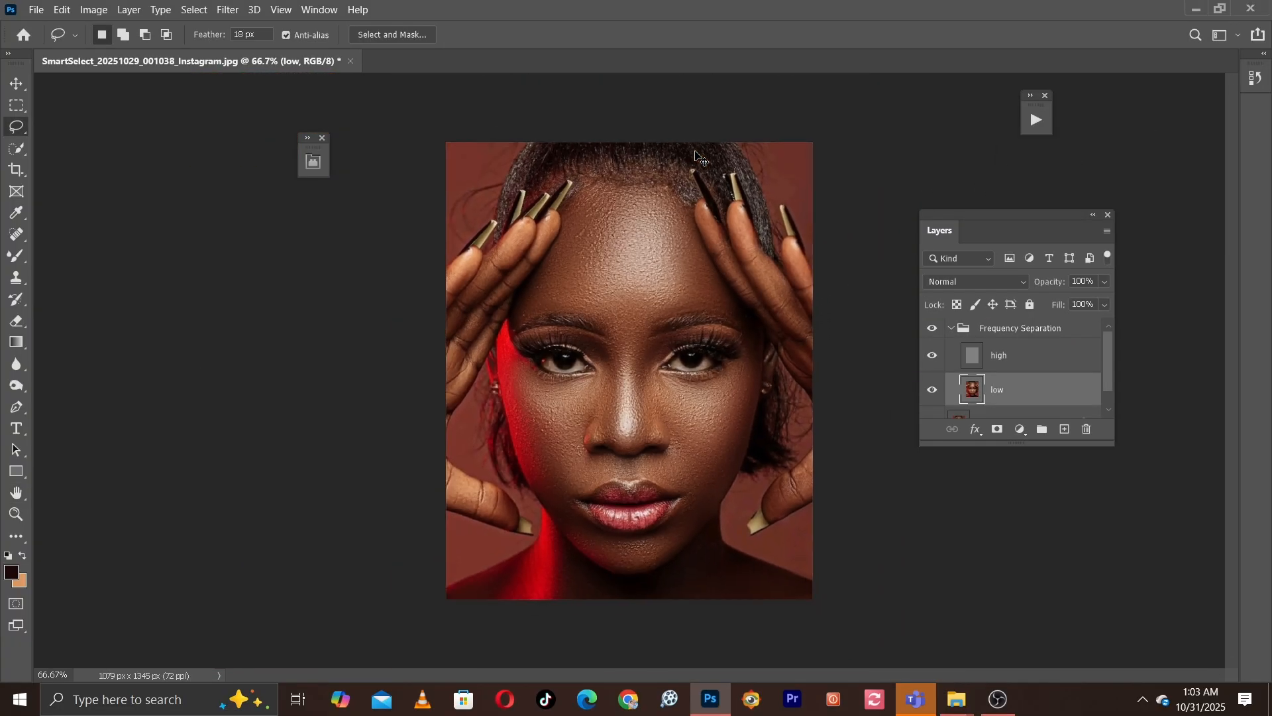
{"action": "key", "text": "ctrl+plus"}
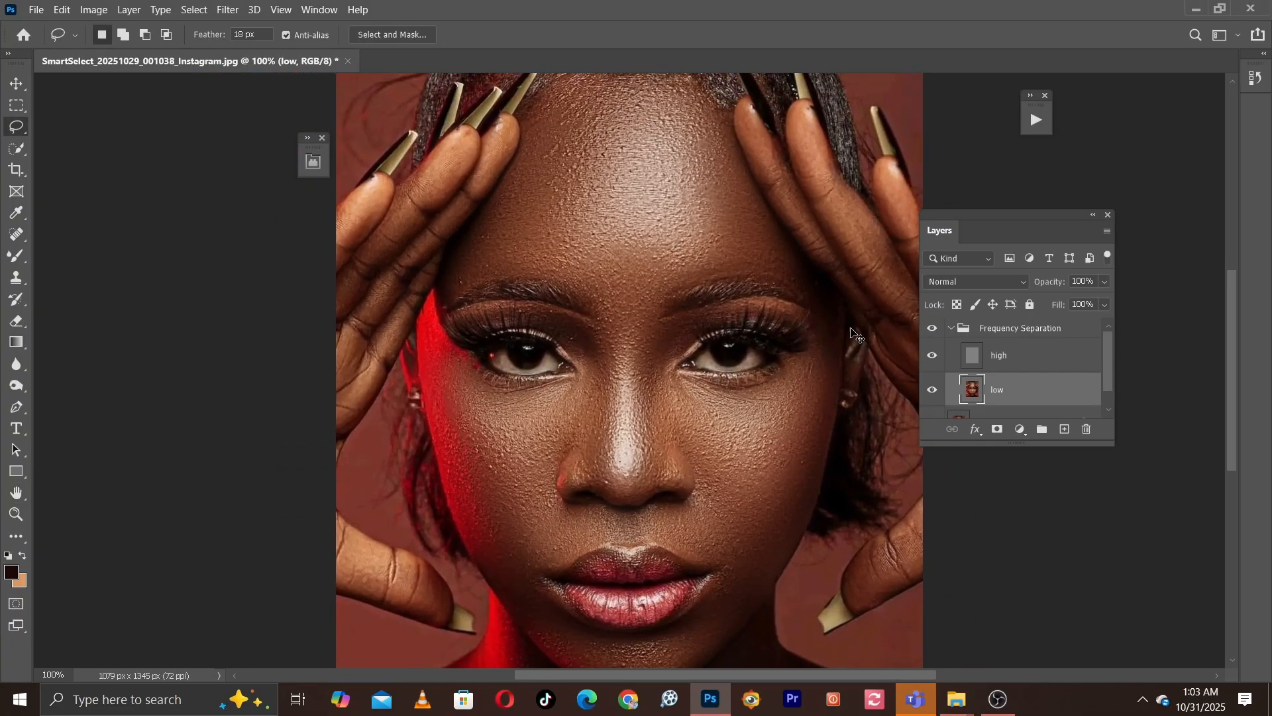
{"action": "key", "text": "ctrl+minus"}
{"action": "left_click", "coordinate": [951, 328]}
{"action": "left_click", "coordinate": [932, 329]}
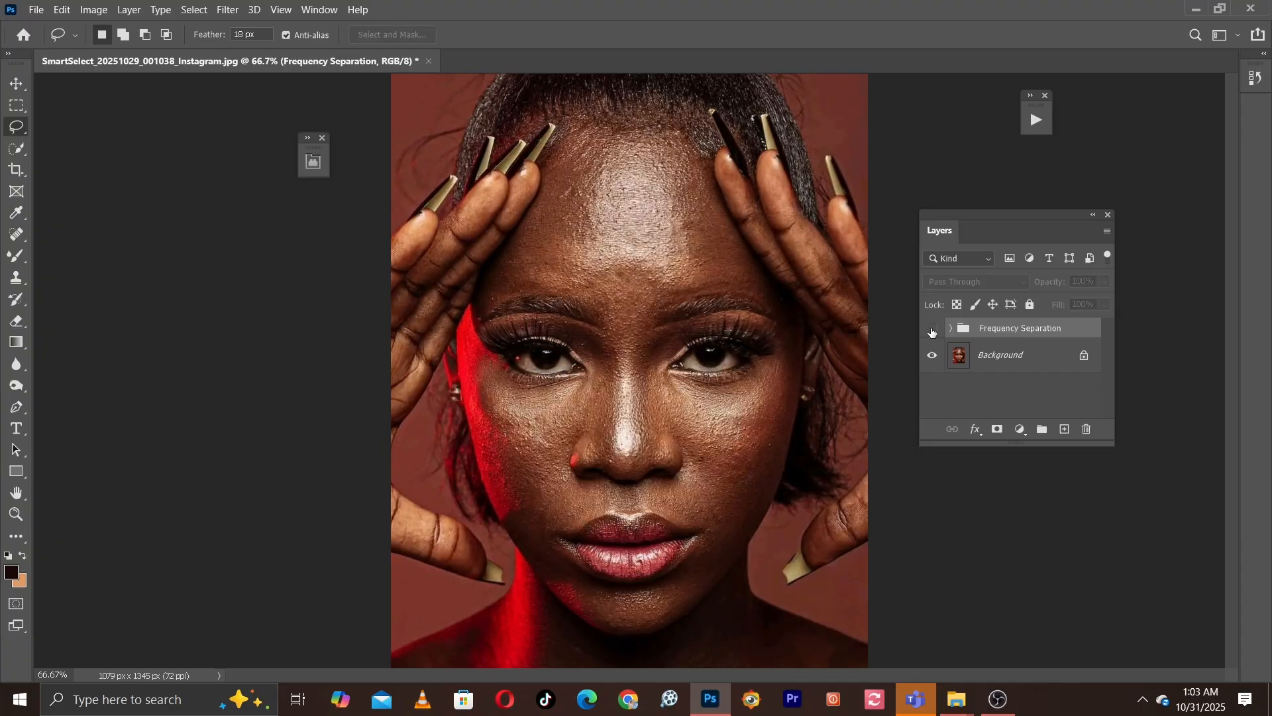
{"action": "left_click", "coordinate": [931, 330]}
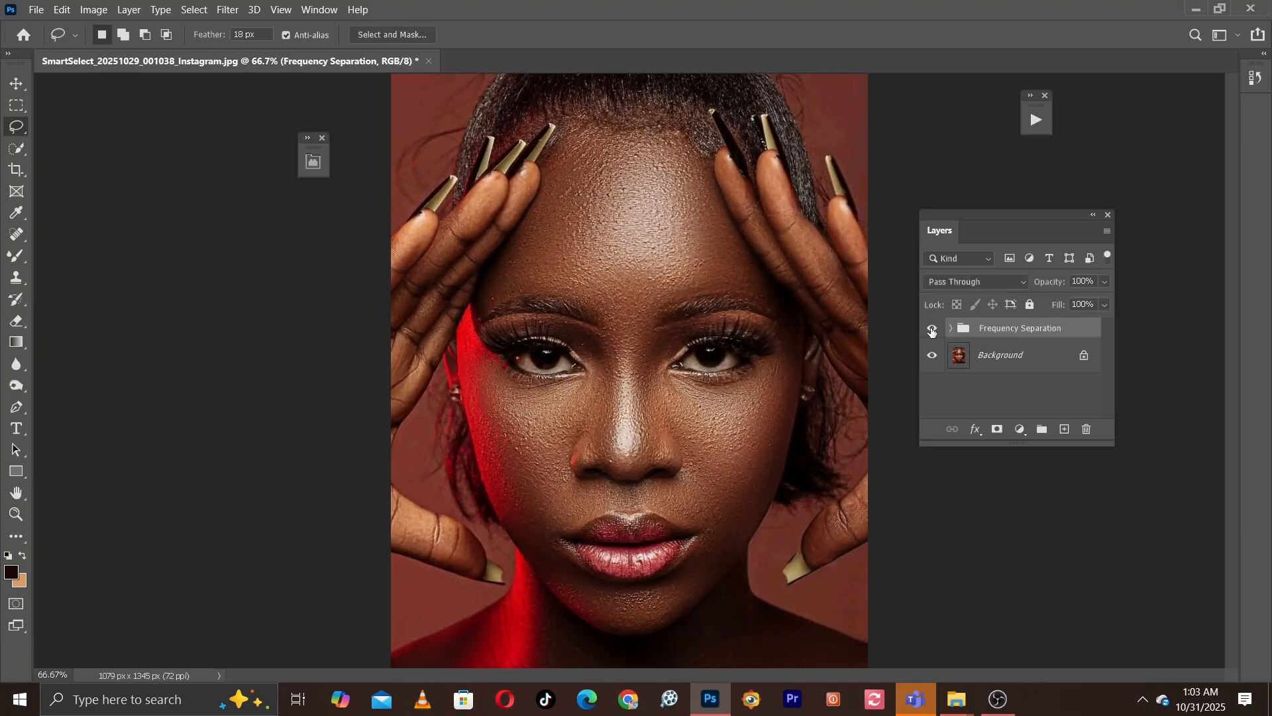
{"action": "left_click", "coordinate": [932, 329]}
{"action": "left_click", "coordinate": [931, 330]}
{"action": "left_click", "coordinate": [931, 330]}
{"action": "left_click", "coordinate": [930, 330]}
{"action": "key", "text": "ctrl+minus"}
{"action": "key", "text": "ctrl+minus"}
{"action": "key", "text": "ctrl+plus"}
{"action": "key", "text": "ctrl+plus"}
{"action": "key", "text": "ctrl+plus"}
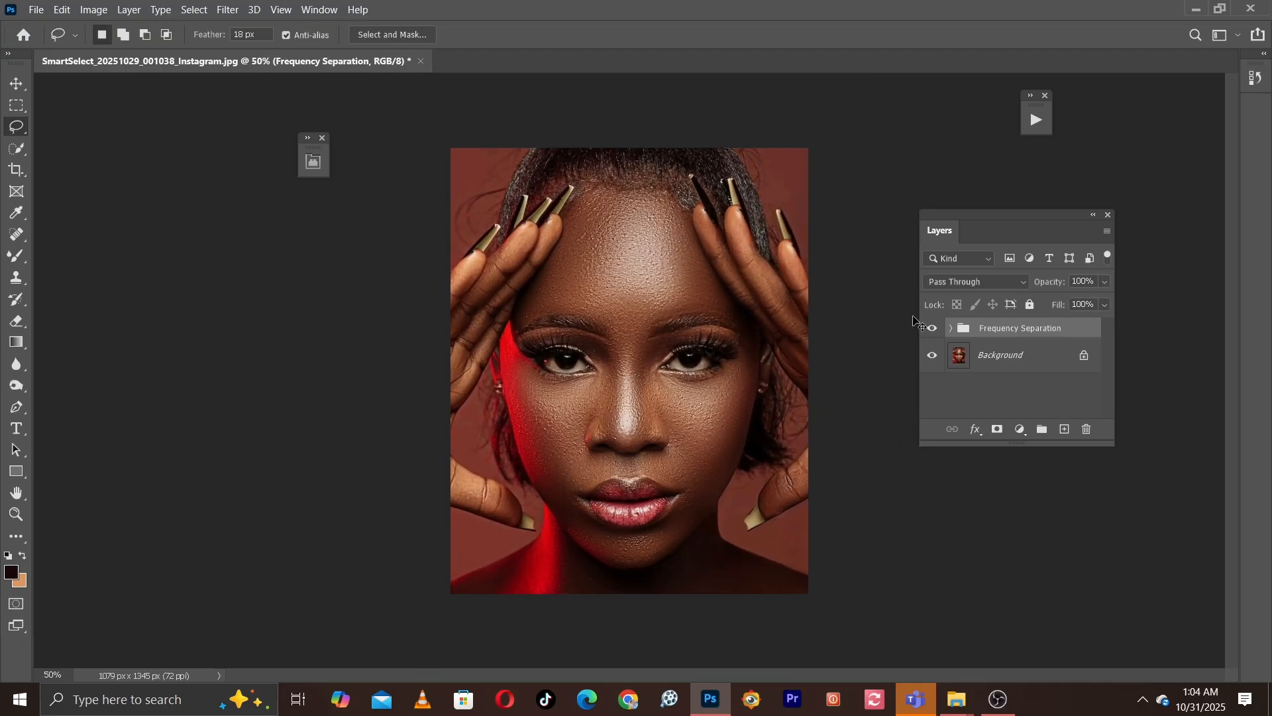
Inspect the face up close with the Frequency Separation group hidden and shown to judge the skin retouch.
{"action": "key", "text": "ctrl+minus"}
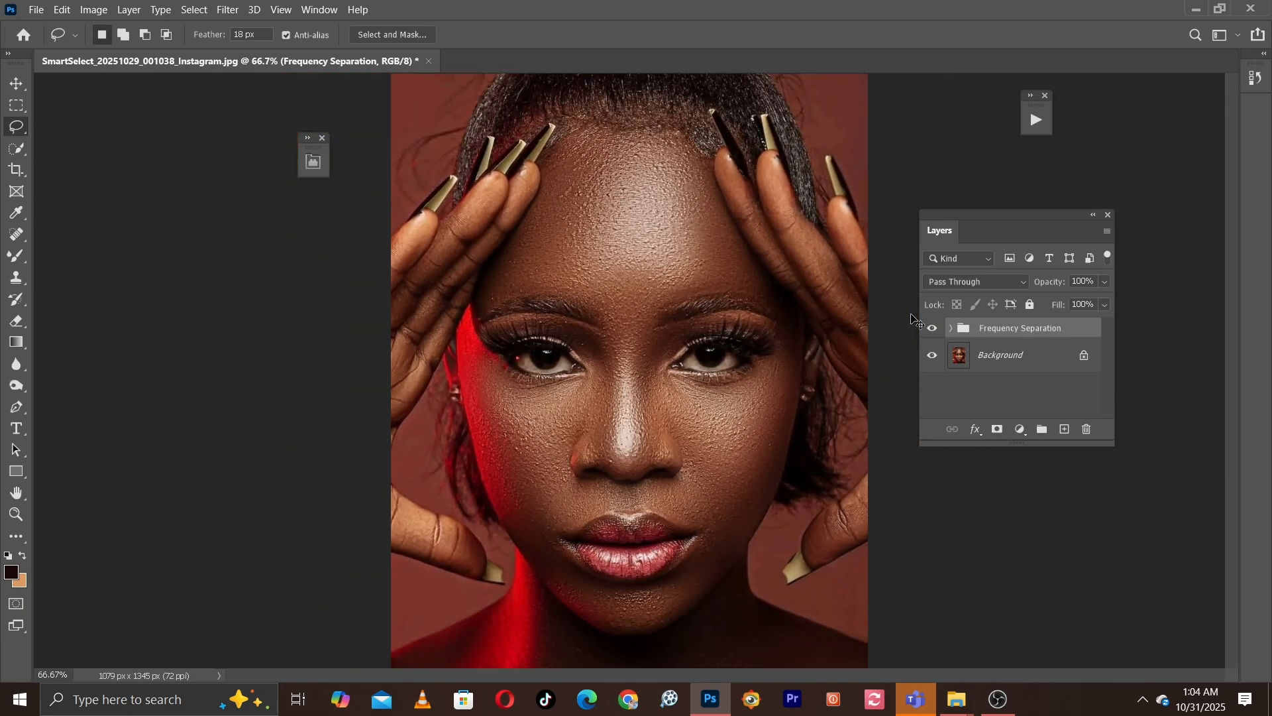
{"action": "key", "text": "ctrl+plus"}
{"action": "key", "text": "ctrl+plus"}
{"action": "key", "text": "ctrl+plus"}
{"action": "left_click", "coordinate": [932, 328]}
{"action": "key", "text": "ctrl+minus"}
{"action": "key", "text": "ctrl+minus"}
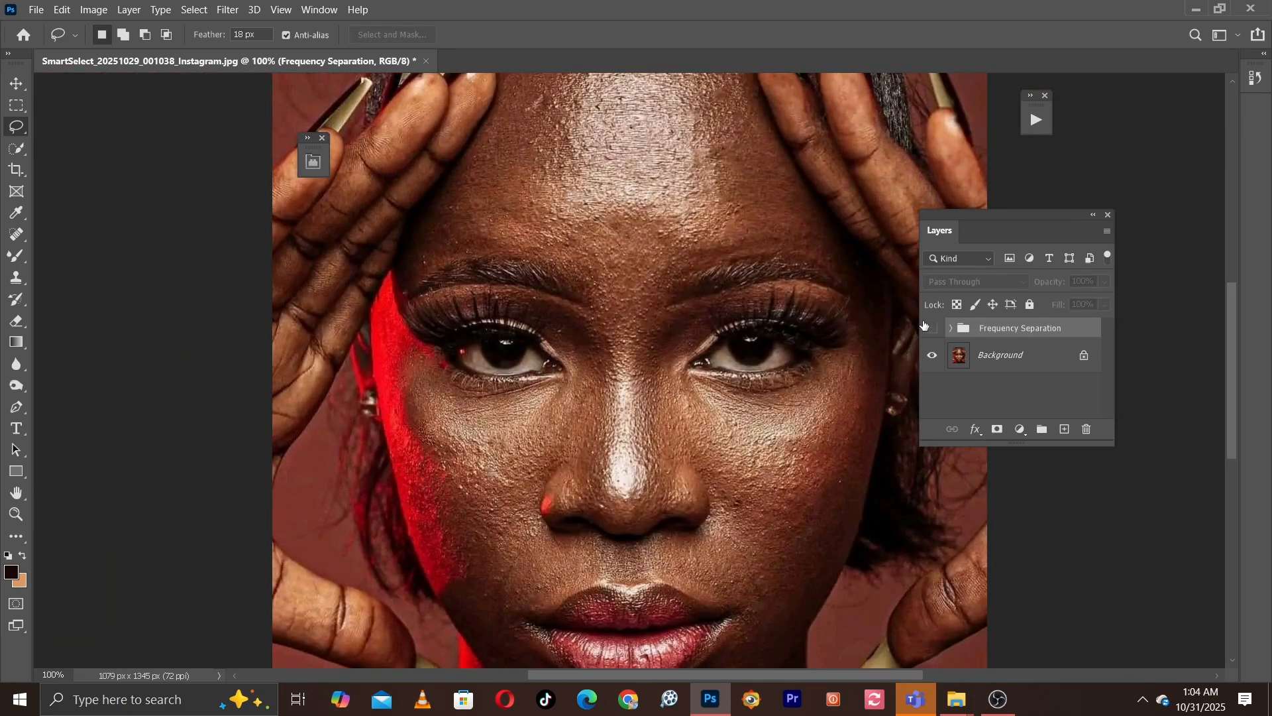
{"action": "left_click", "coordinate": [926, 326]}
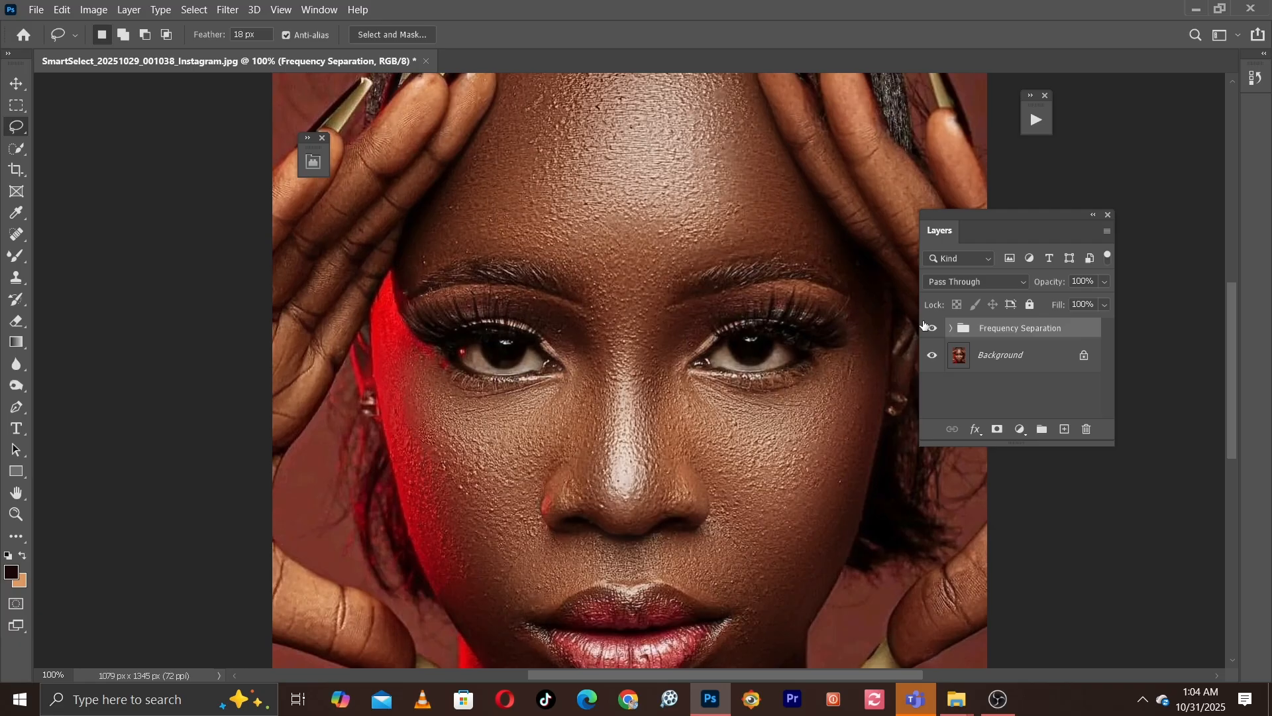
{"action": "left_click", "coordinate": [924, 324]}
{"action": "left_click", "coordinate": [924, 325]}
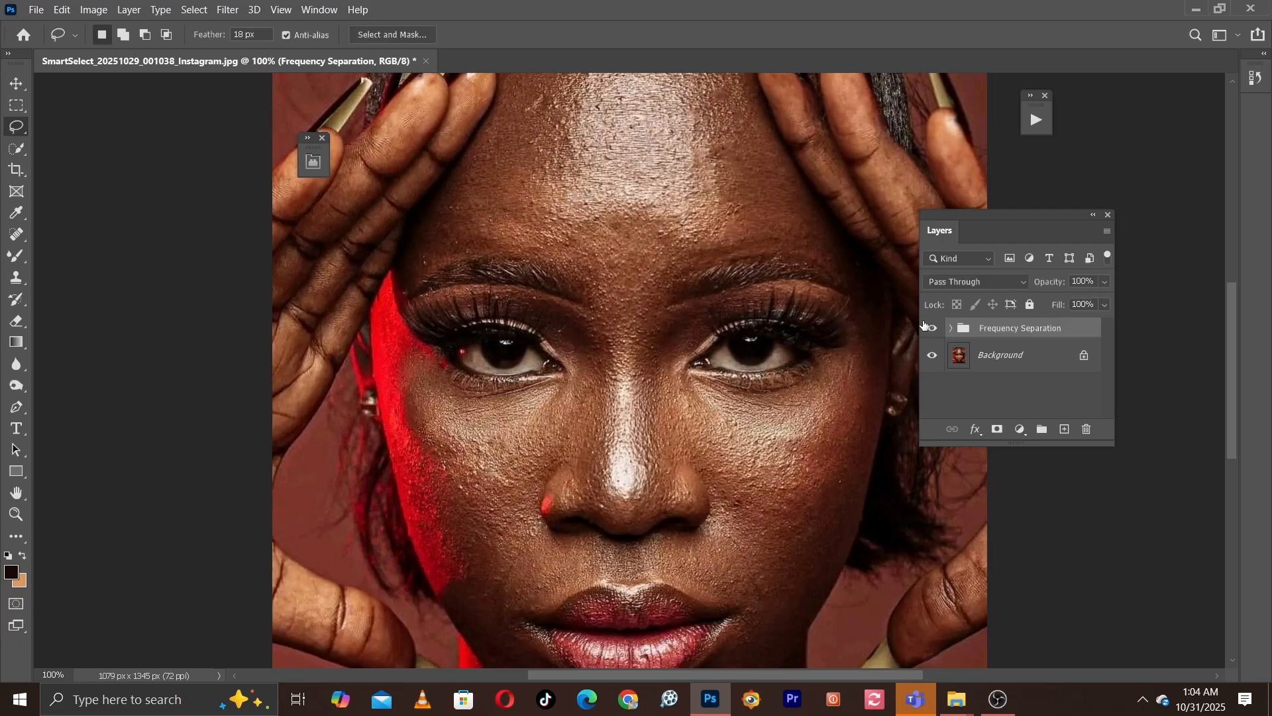
Merge the Frequency Separation group into the Background layer.
{"action": "key", "text": "ctrl+minus"}
{"action": "key", "text": "ctrl+plus"}
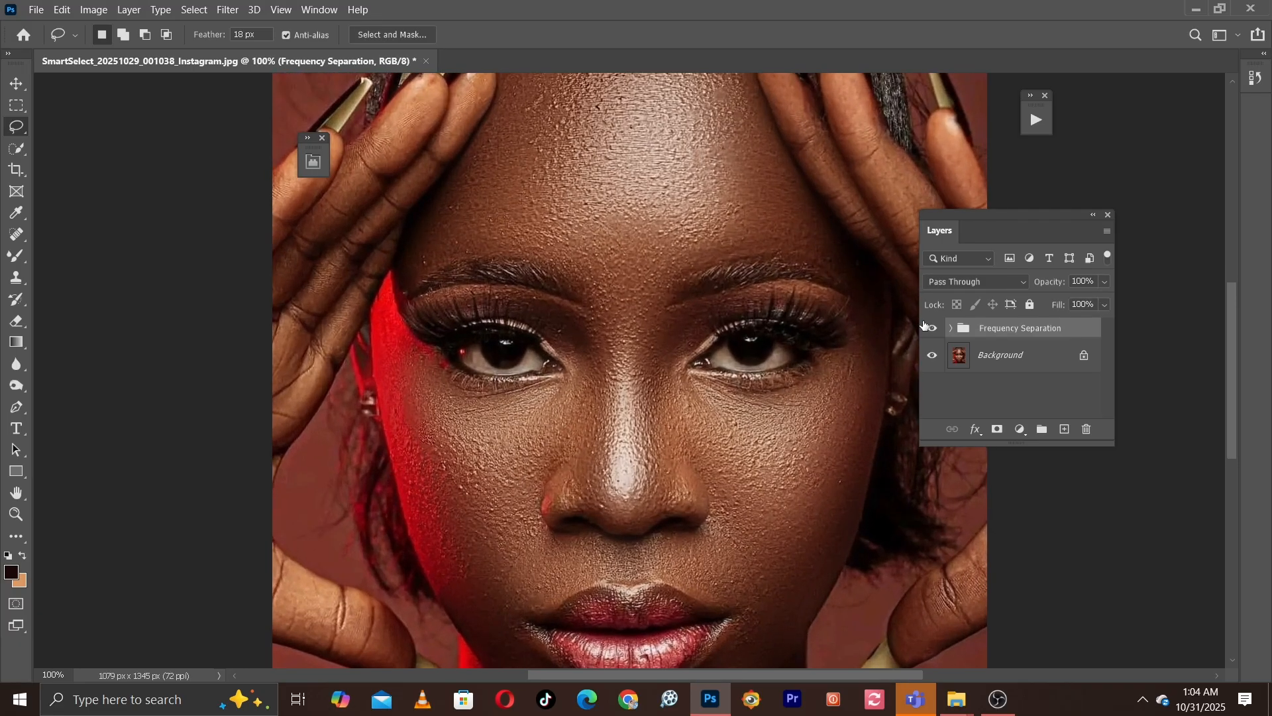
{"action": "key", "text": "ctrl+minus"}
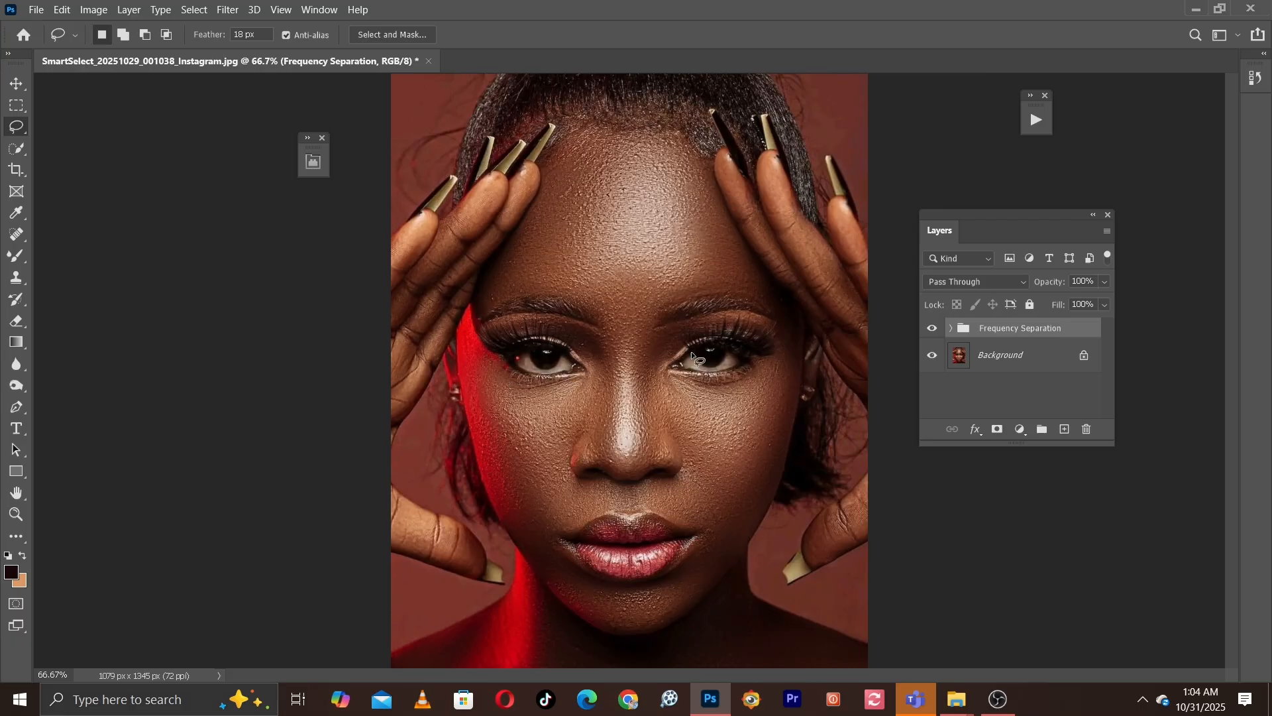
{"action": "key", "text": "ctrl+plus"}
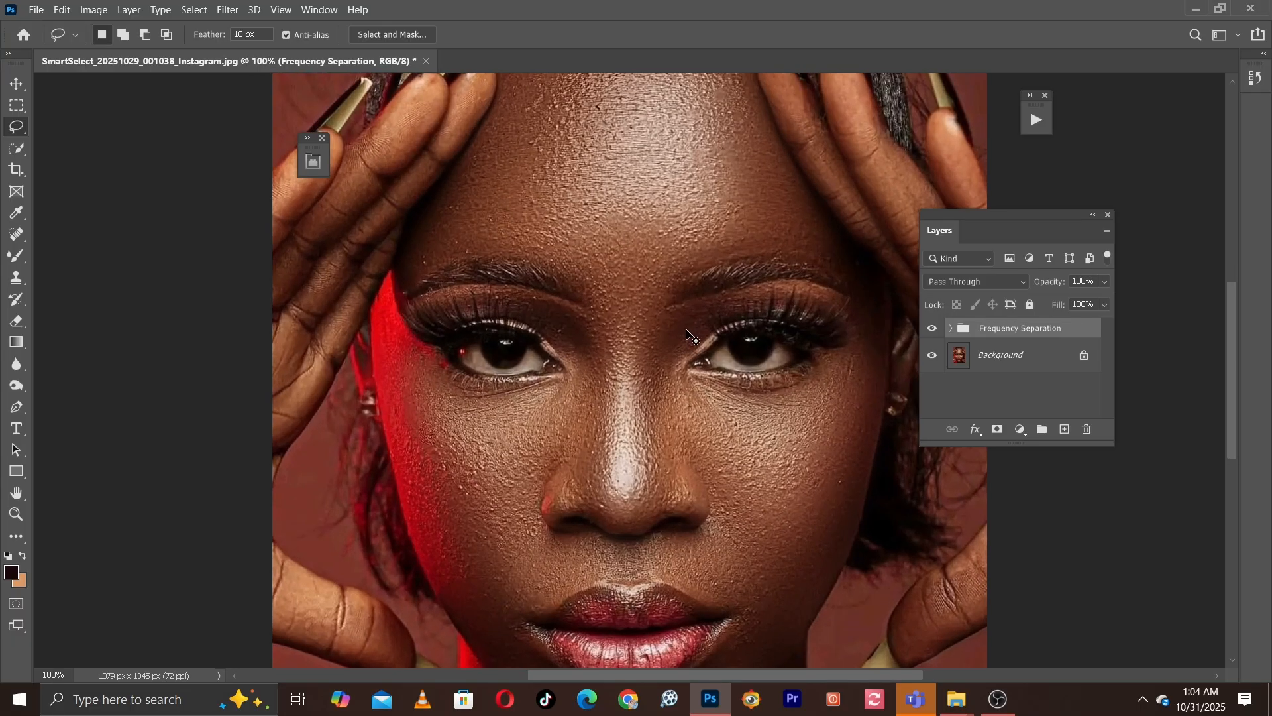
{"action": "key", "text": "Delete"}
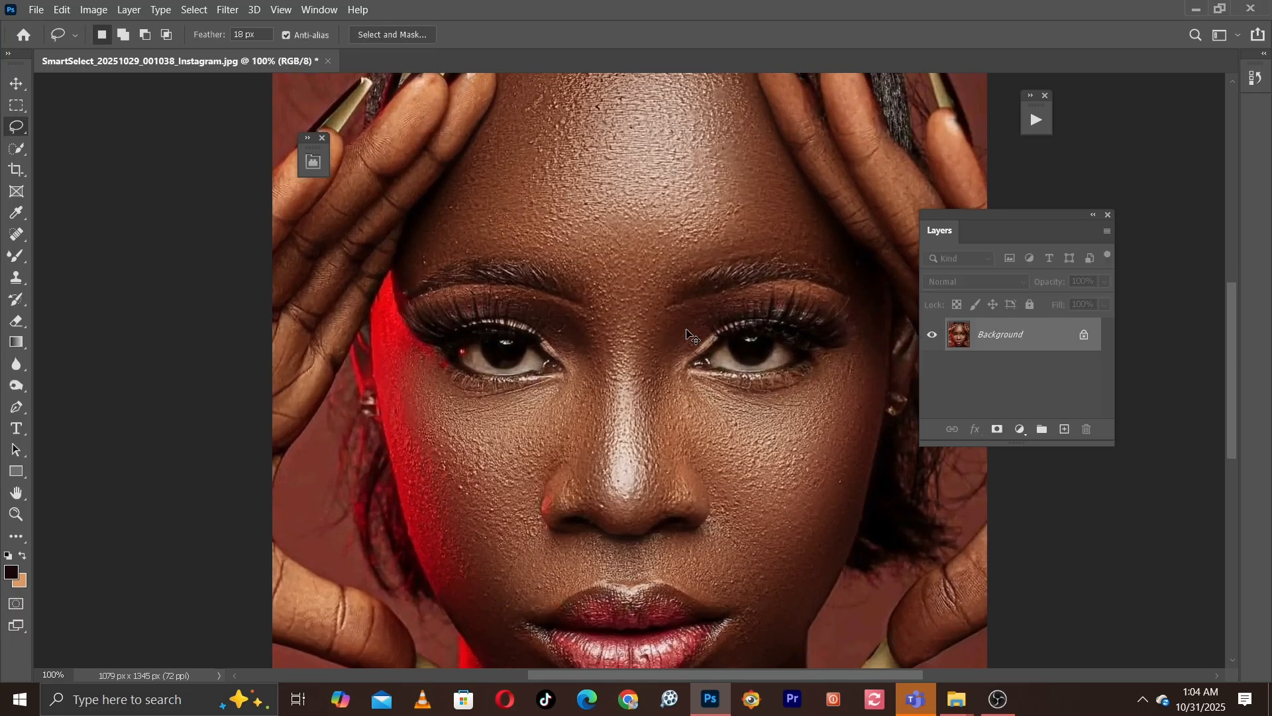
{"action": "key", "text": "ctrl+j"}
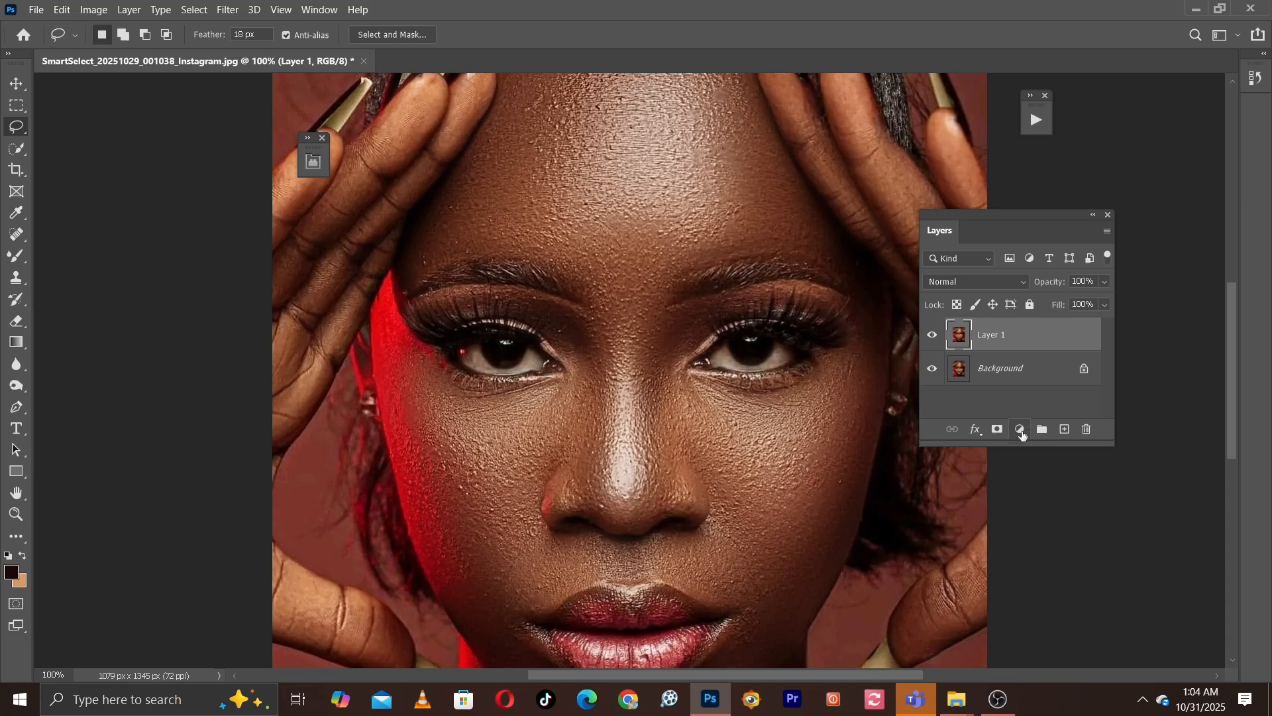
{"action": "left_click", "coordinate": [1020, 430]}
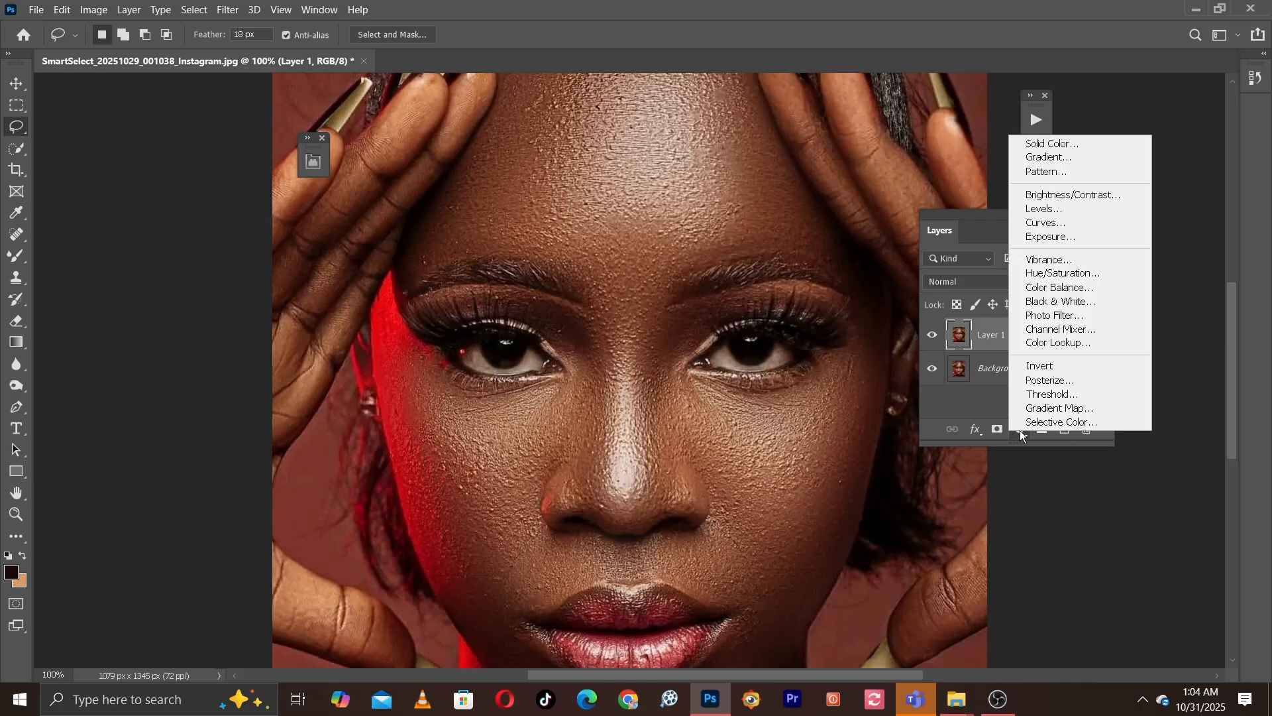
{"action": "left_click", "coordinate": [965, 404]}
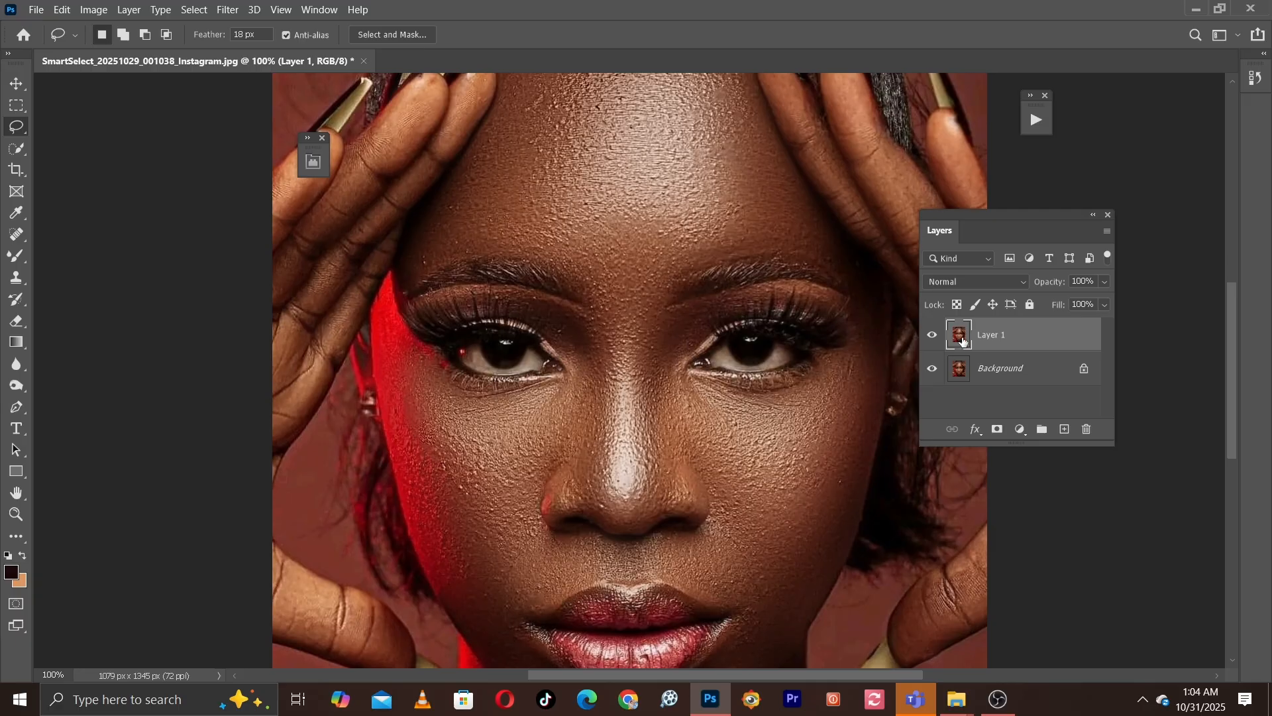
{"action": "key", "text": "Delete"}
{"action": "left_click", "coordinate": [1020, 429]}
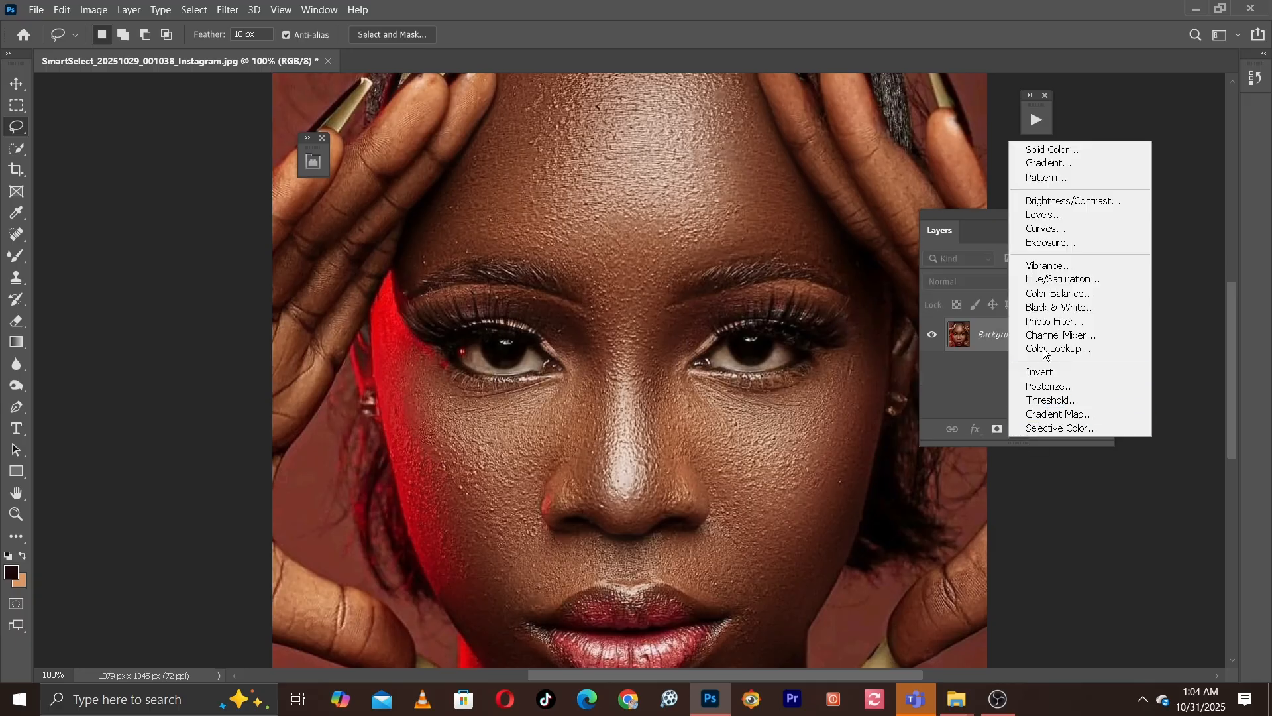
{"action": "left_click", "coordinate": [936, 407]}
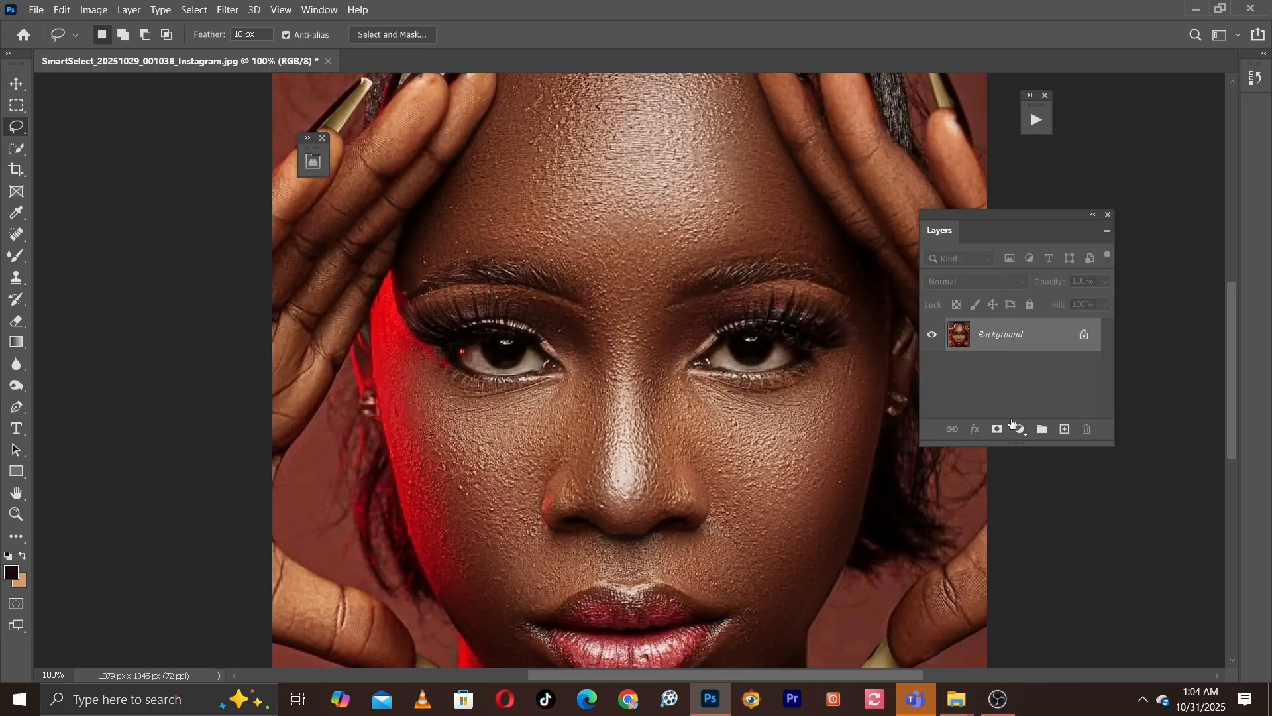
Add a Hue/Saturation adjustment layer above the Background and lower its master saturation to -74.
{"action": "left_click", "coordinate": [1020, 429]}
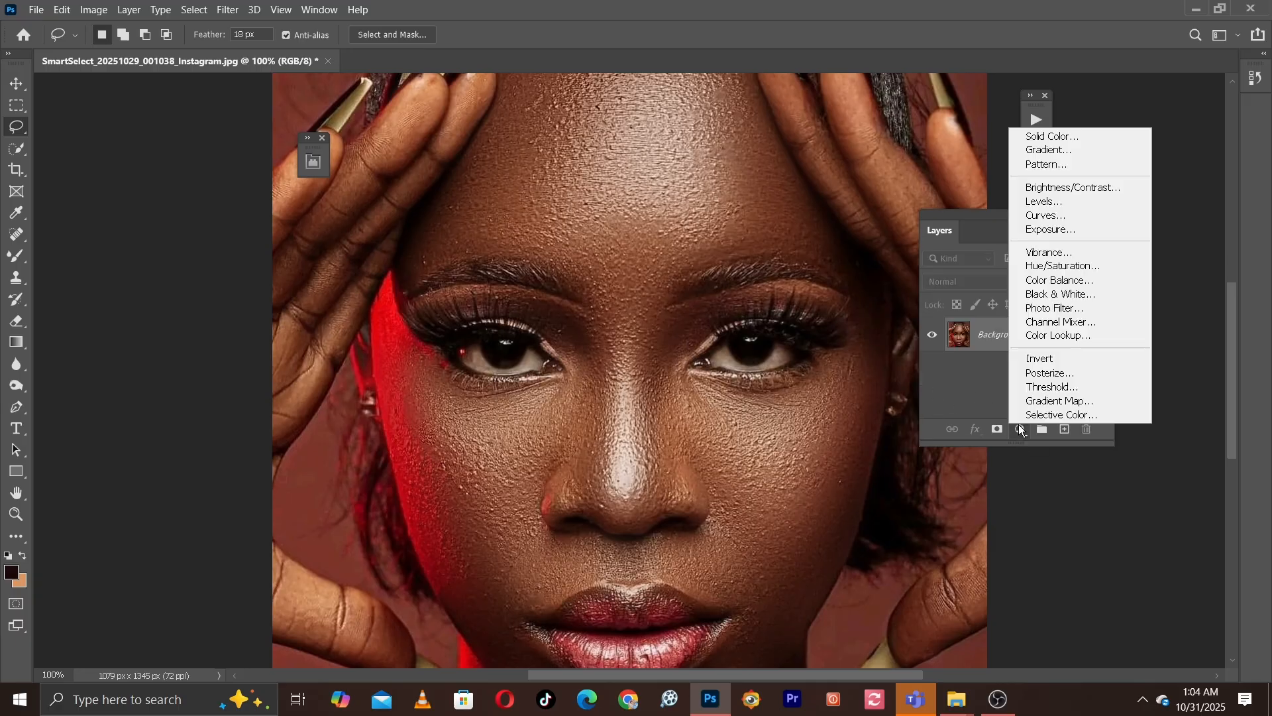
{"action": "left_click", "coordinate": [1071, 266]}
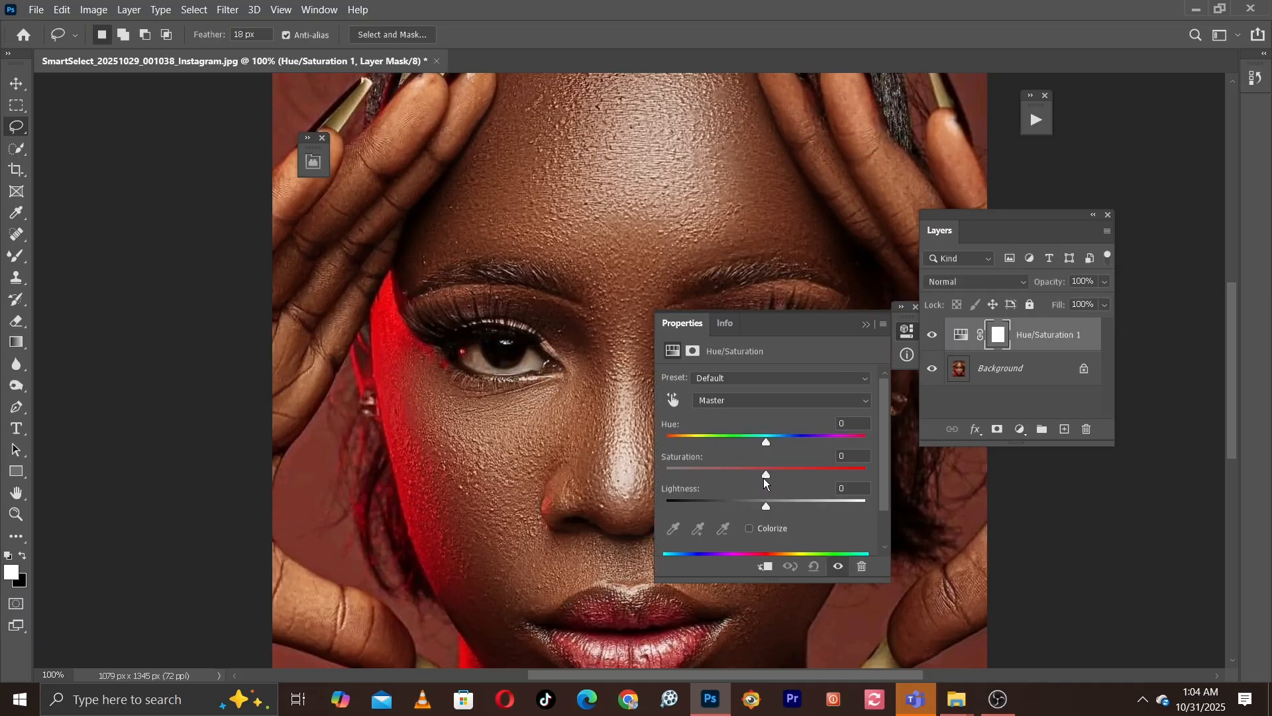
{"action": "left_click_drag", "start_coordinate": [764, 479], "coordinate": [695, 474]}
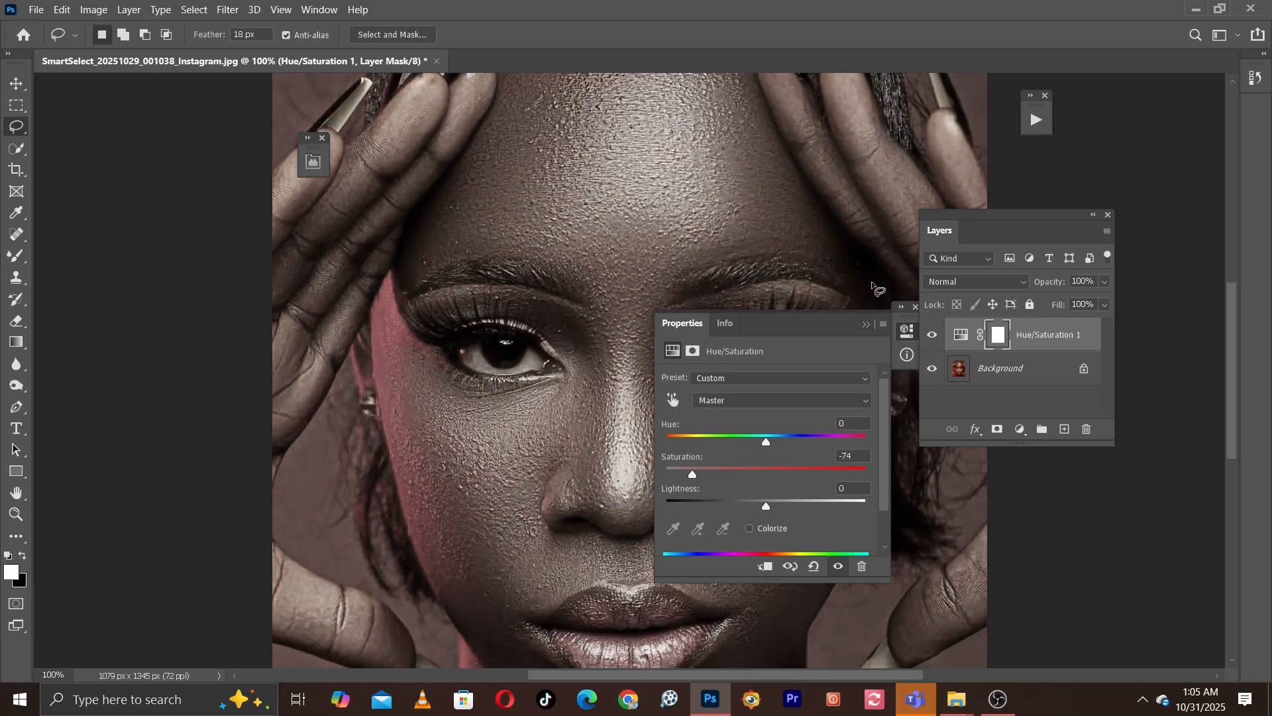
{"action": "left_click", "coordinate": [865, 324]}
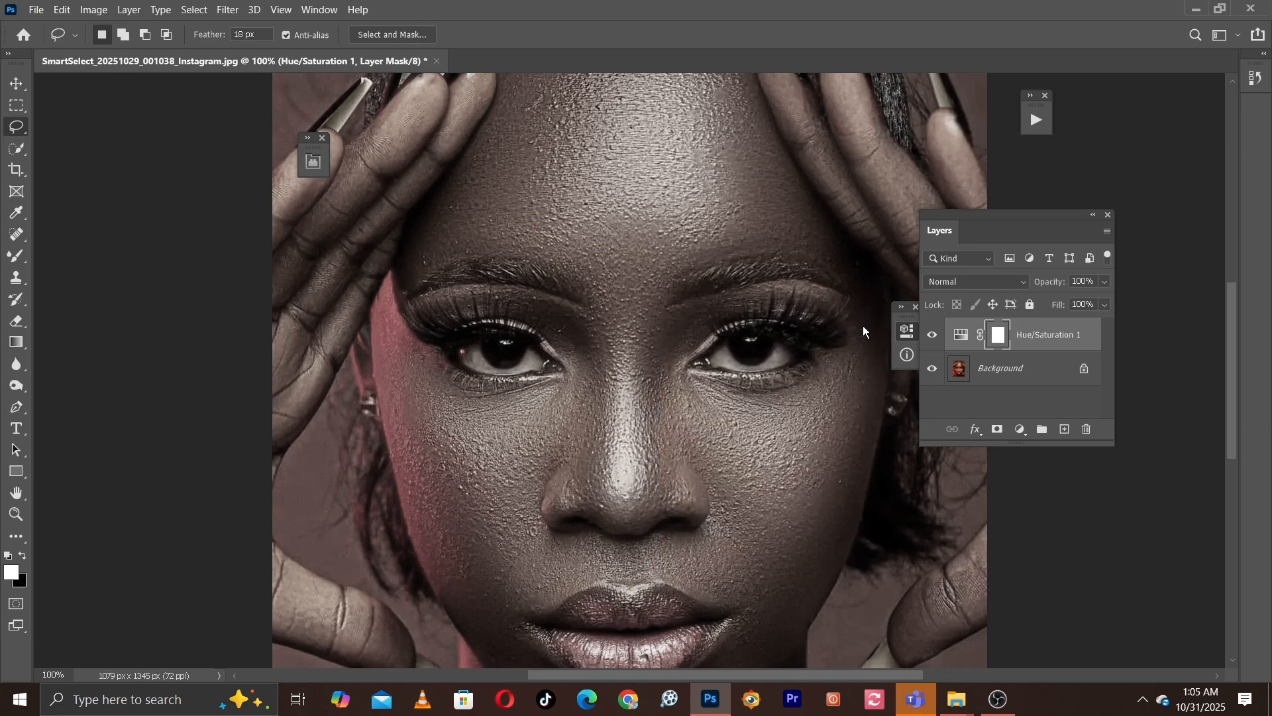
Switch from the Mixer Brush to the standard Brush tool and check its tip settings.
{"action": "right_click", "coordinate": [15, 257]}
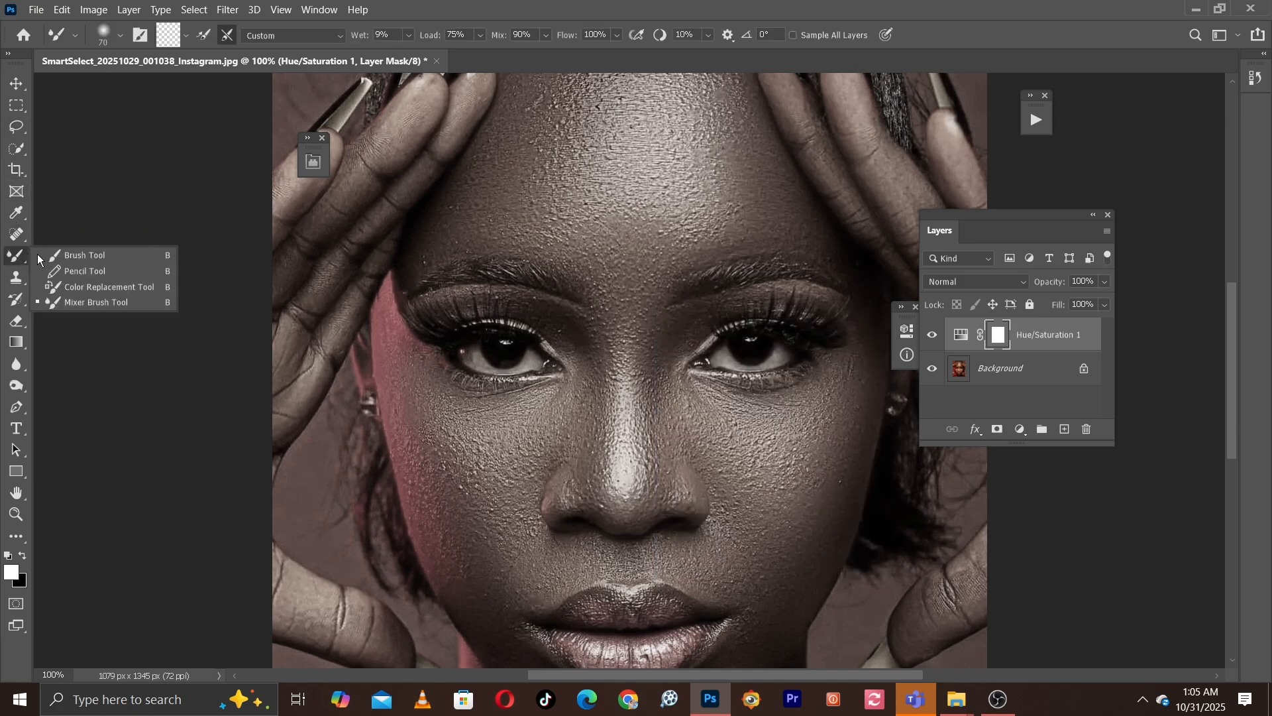
{"action": "left_click", "coordinate": [69, 253]}
{"action": "left_click", "coordinate": [122, 35]}
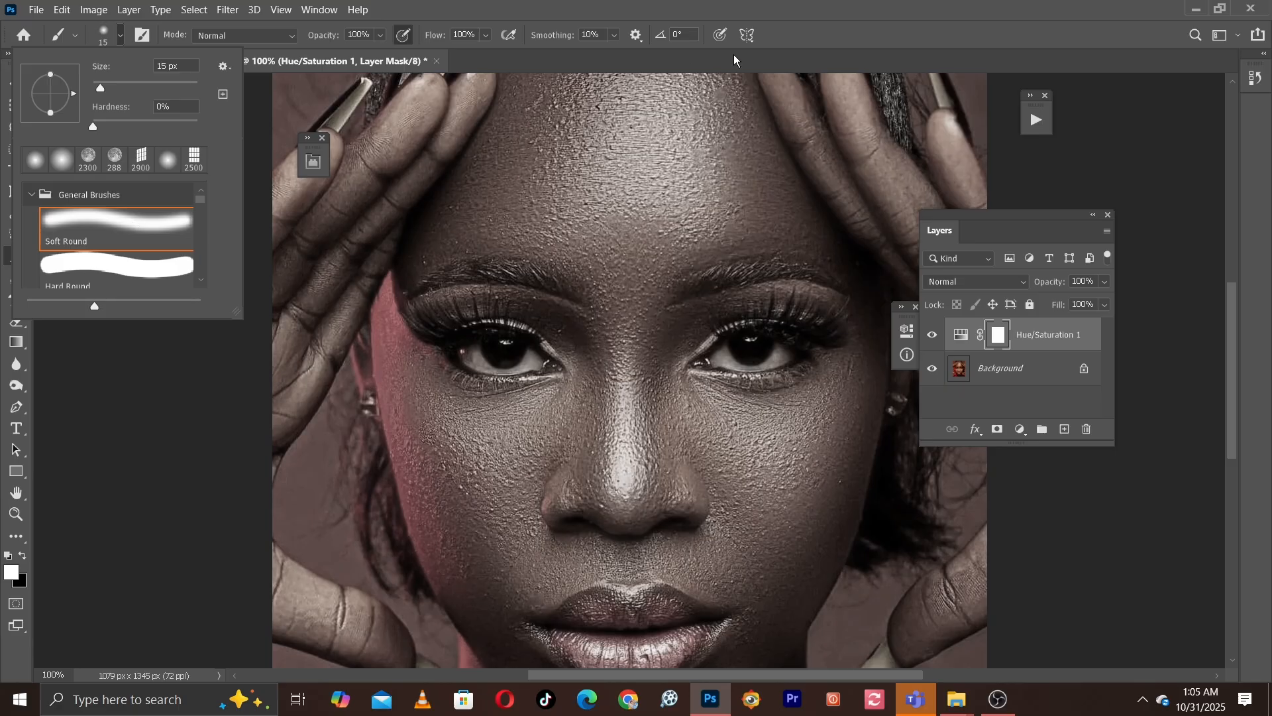
{"action": "left_click", "coordinate": [895, 22]}
Invert the Hue/Saturation layer mask to black to hide the desaturation across the portrait.
{"action": "key", "text": "ctrl+plus"}
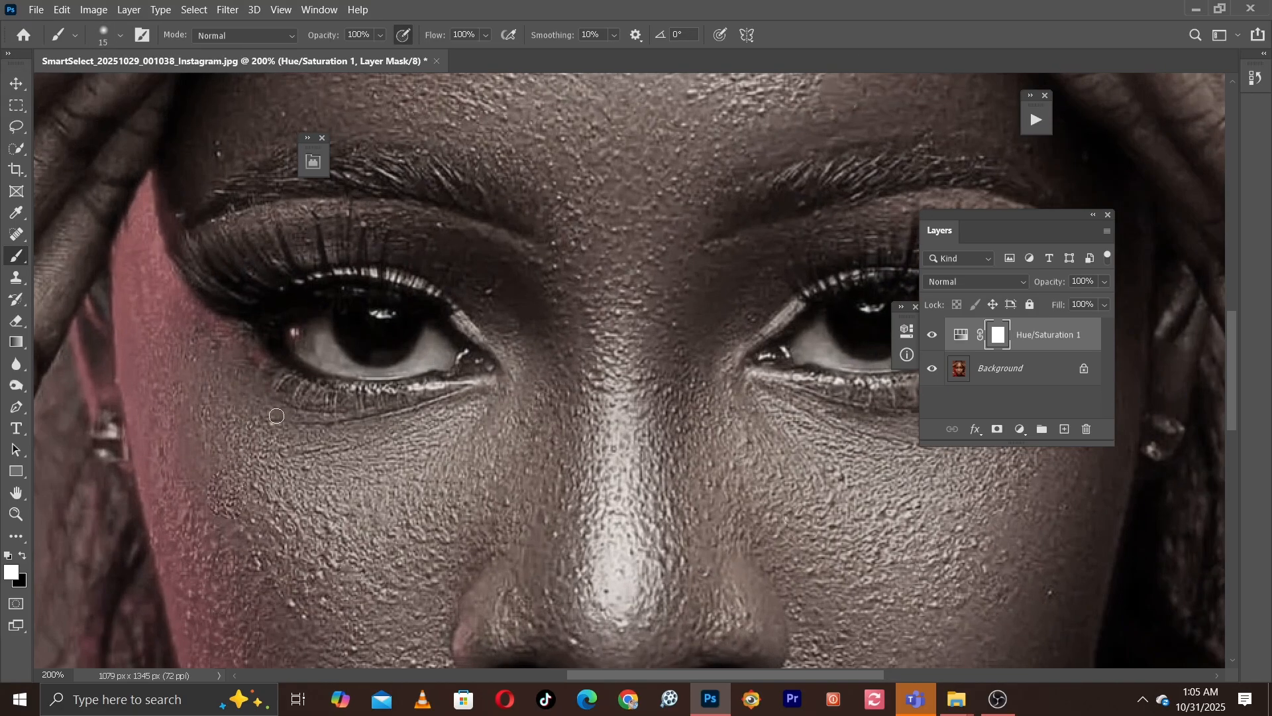
{"action": "key", "text": "ctrl+minus"}
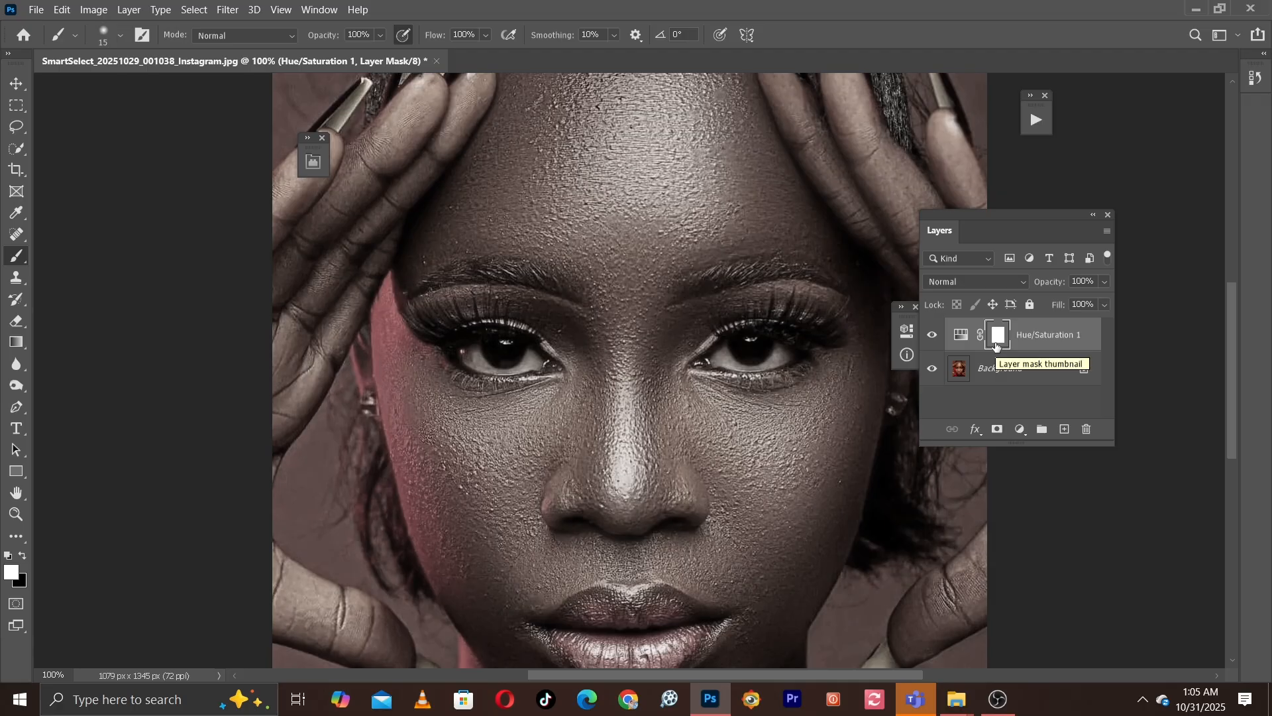
{"action": "left_click_drag", "start_coordinate": [996, 345], "coordinate": [998, 346]}
{"action": "key", "text": "ctrl+i"}
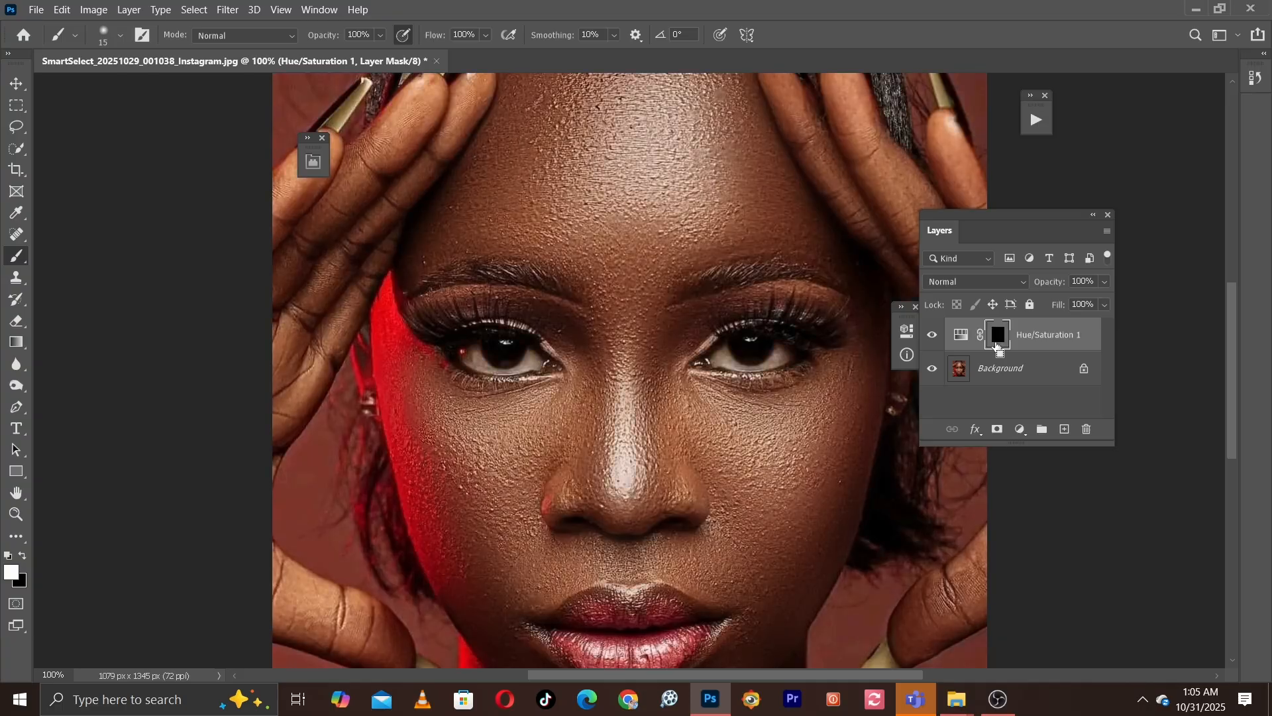
Paint white on the Hue/Saturation mask over the whites of both eyes, adjusting the soft brush size up to 20 px.
{"action": "key", "text": "ctrl+plus"}
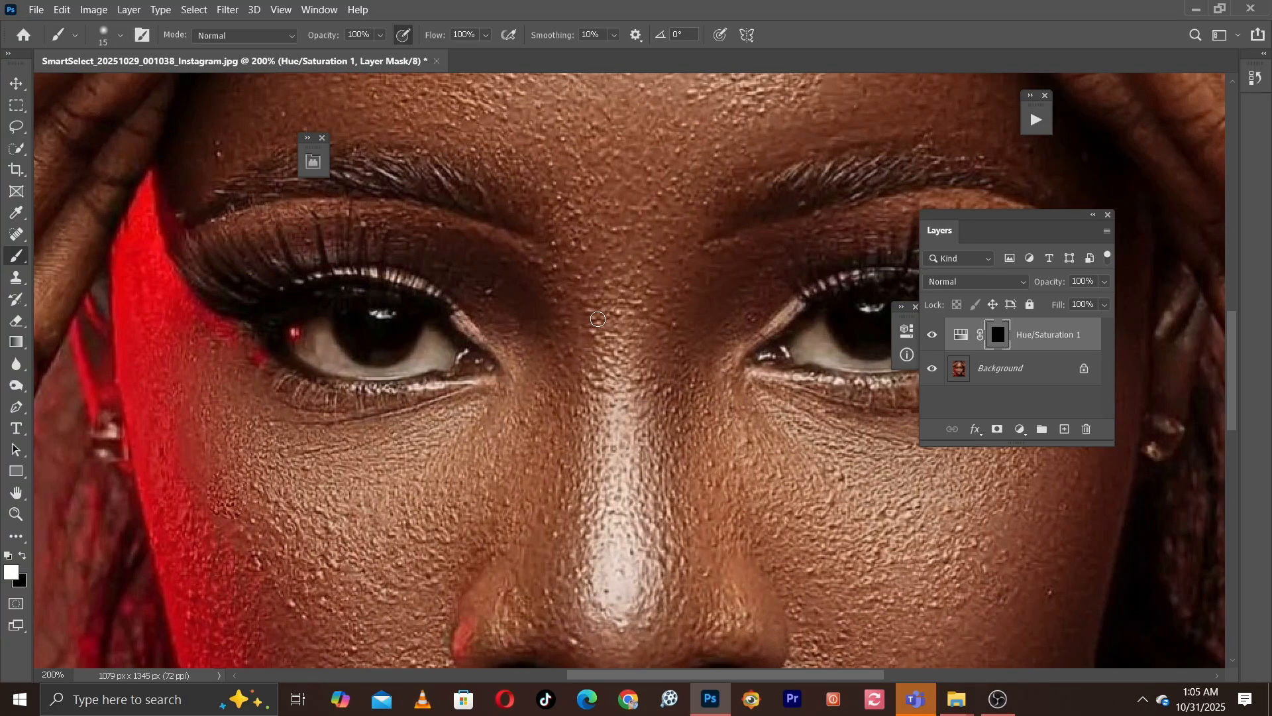
{"action": "key", "text": "bracketright"}
{"action": "key", "text": "bracketleft"}
{"action": "mouse_move", "coordinate": [366, 375]}
{"action": "left_mouse_down"}
{"action": "mouse_move", "coordinate": [295, 340]}
{"action": "mouse_move", "coordinate": [338, 361]}
{"action": "mouse_move", "coordinate": [316, 344]}
{"action": "left_mouse_up"}
{"action": "key", "text": "bracketleft"}
{"action": "mouse_move", "coordinate": [430, 368]}
{"action": "left_mouse_down"}
{"action": "mouse_move", "coordinate": [448, 353]}
{"action": "mouse_move", "coordinate": [432, 334]}
{"action": "mouse_move", "coordinate": [411, 361]}
{"action": "mouse_move", "coordinate": [432, 352]}
{"action": "left_mouse_up"}
{"action": "left_click_drag", "start_coordinate": [656, 306], "coordinate": [490, 310]}
{"action": "key", "text": "bracketright"}
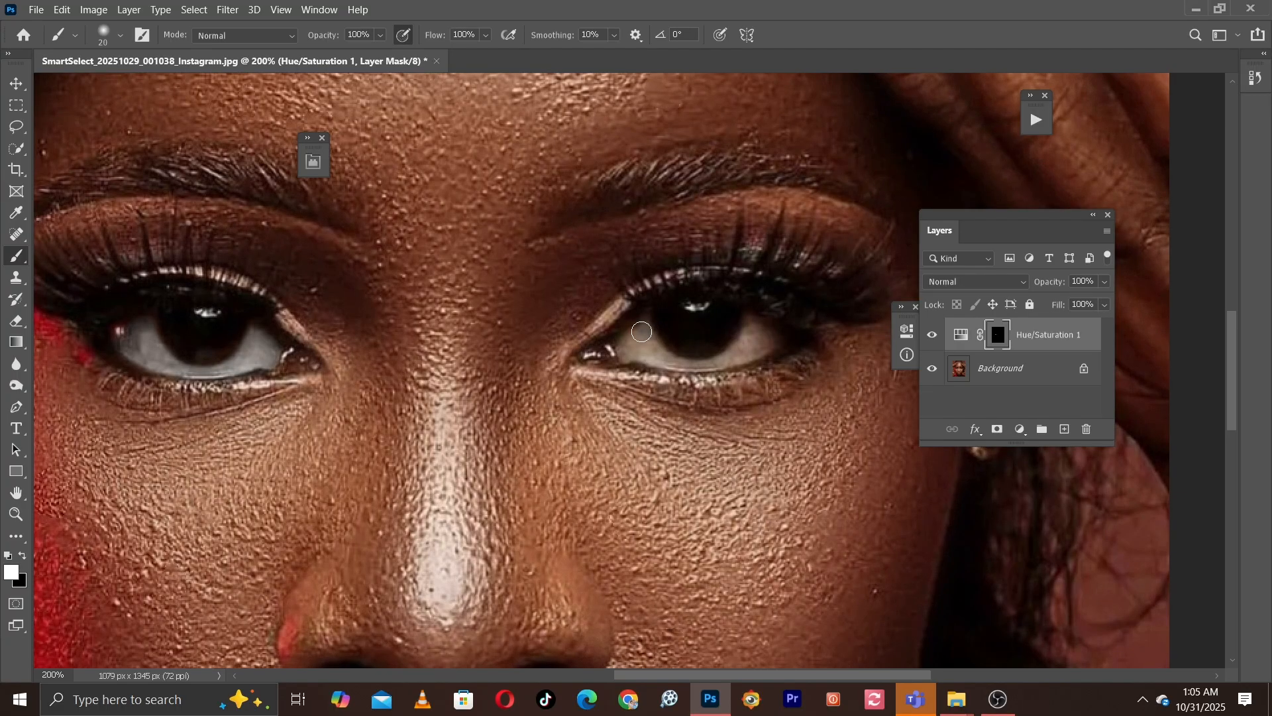
{"action": "mouse_move", "coordinate": [664, 356]}
{"action": "left_mouse_down"}
{"action": "mouse_move", "coordinate": [687, 361]}
{"action": "mouse_move", "coordinate": [736, 354]}
{"action": "mouse_move", "coordinate": [753, 323]}
{"action": "mouse_move", "coordinate": [763, 334]}
{"action": "mouse_move", "coordinate": [707, 362]}
{"action": "left_mouse_up"}
Compare the eyes with the Hue/Saturation layer hidden and shown, at full view and at 100%.
{"action": "key", "text": "ctrl+0"}
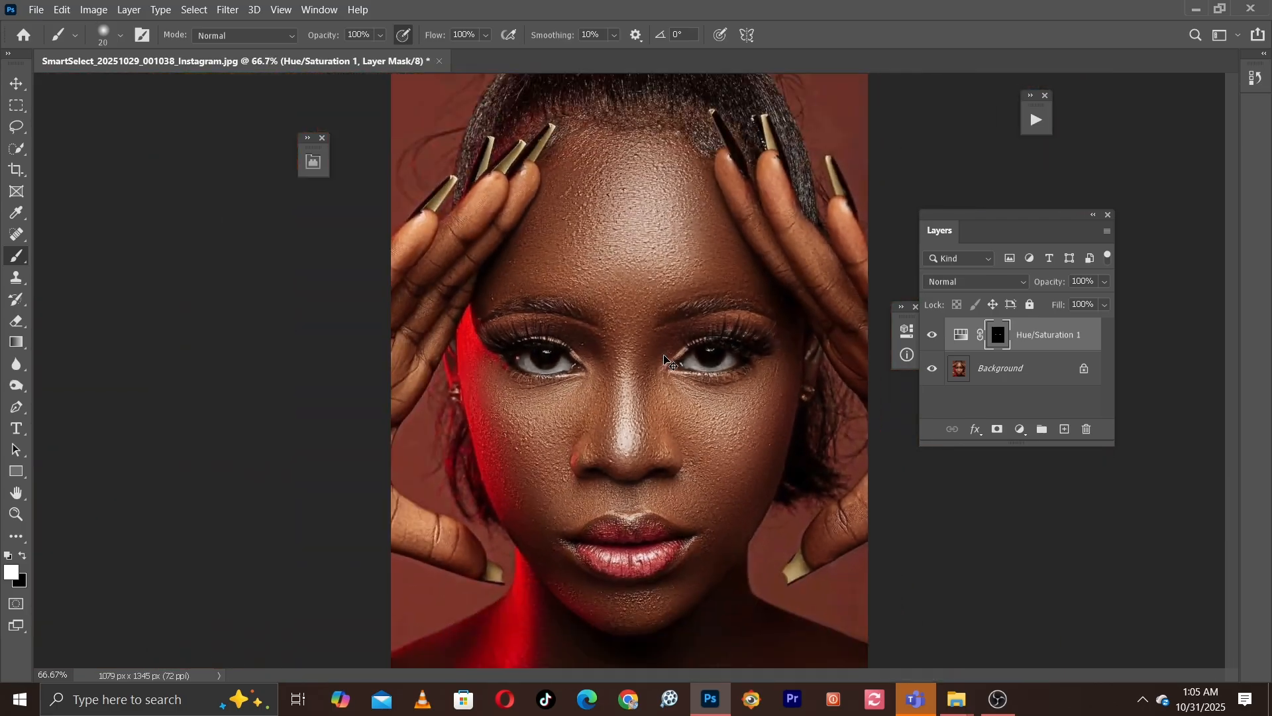
{"action": "left_click", "coordinate": [933, 335]}
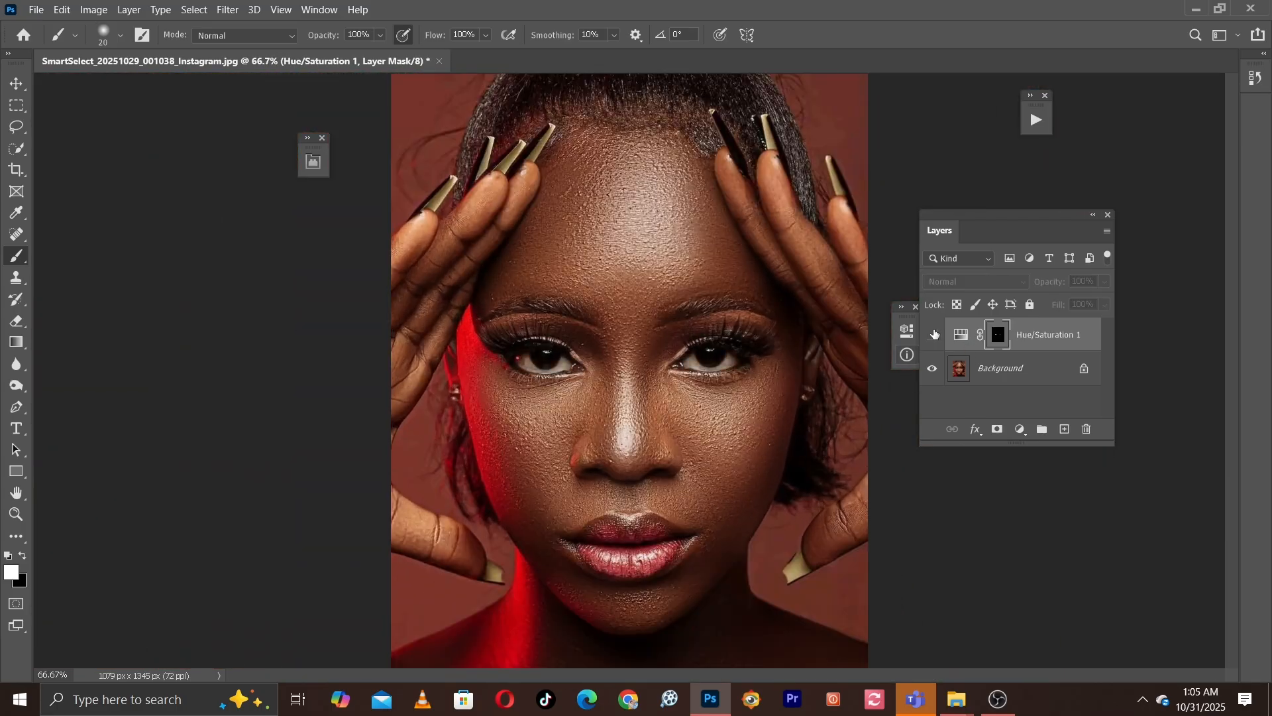
{"action": "key", "text": "ctrl+1"}
{"action": "left_click", "coordinate": [933, 335]}
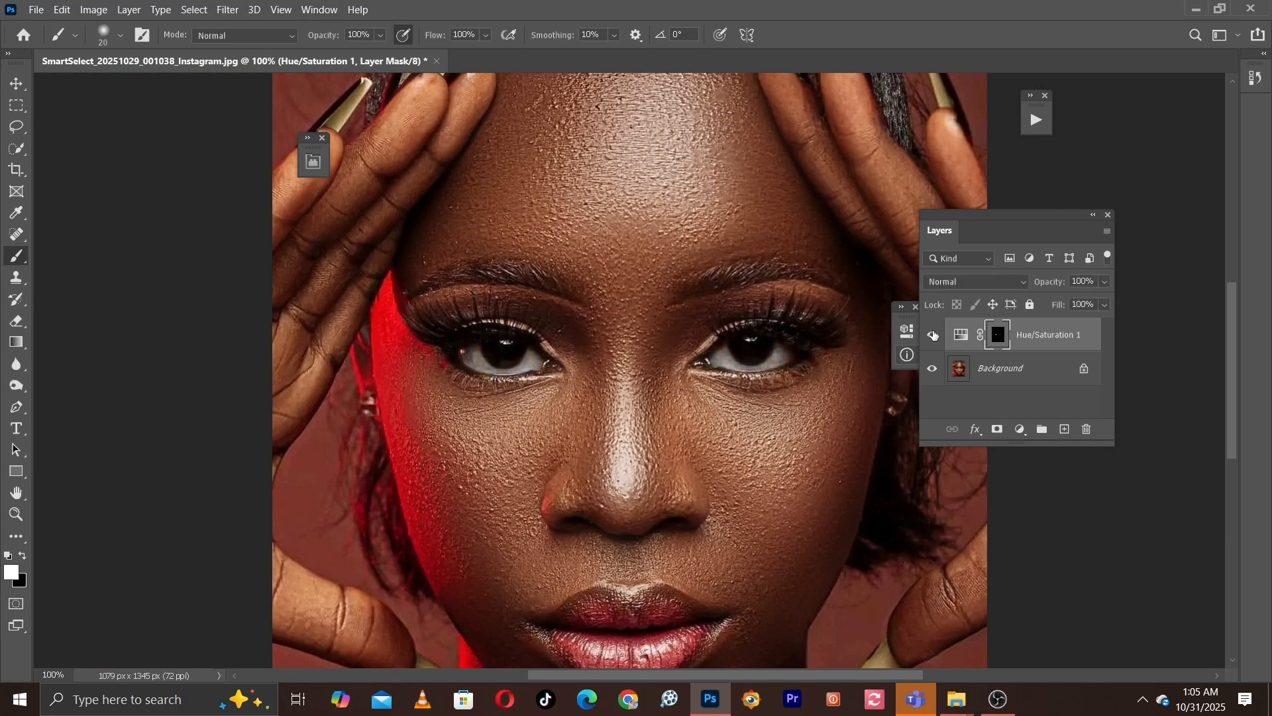
{"action": "left_click", "coordinate": [934, 335]}
{"action": "left_click", "coordinate": [933, 335]}
Merge the Hue/Saturation adjustment layer into the Background layer.
{"action": "key", "text": "ctrl+minus"}
{"action": "key", "text": "ctrl+minus"}
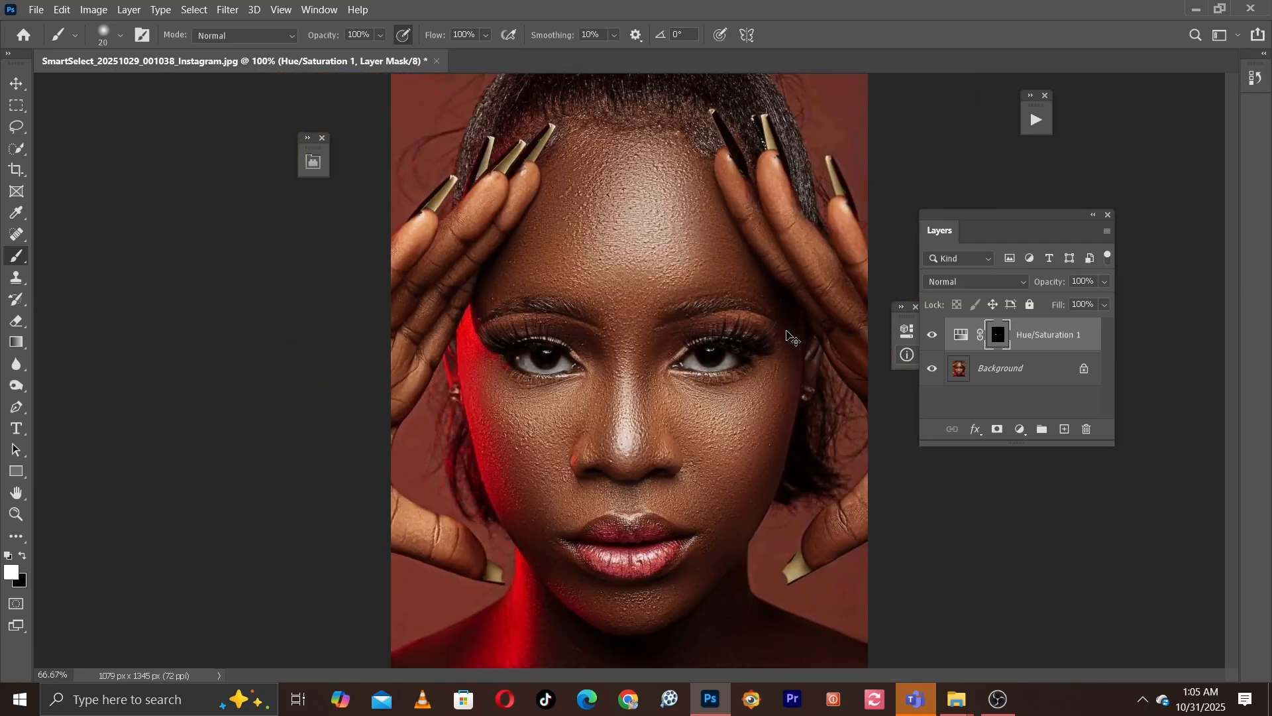
{"action": "key", "text": "Delete"}
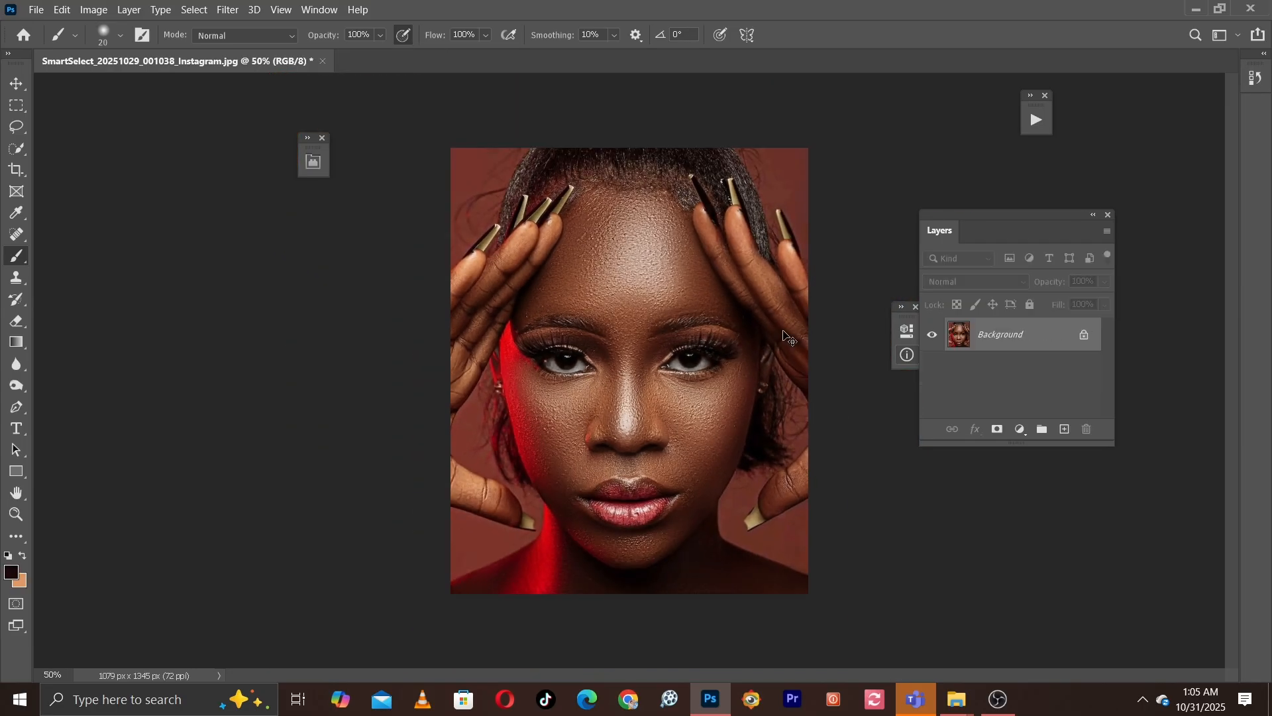